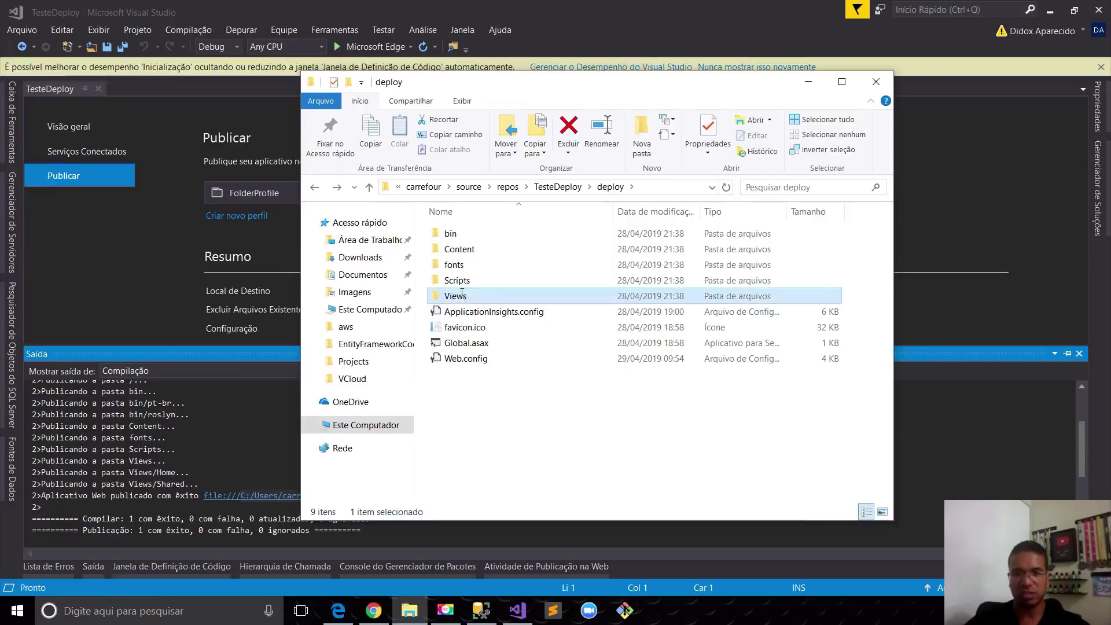
# Open _ViewStart.cshtml from the Views folder of the published deploy directory and view its code in Visual Studio.
pyautogui.click(440, 302)
pyautogui.doubleClick(440, 303)
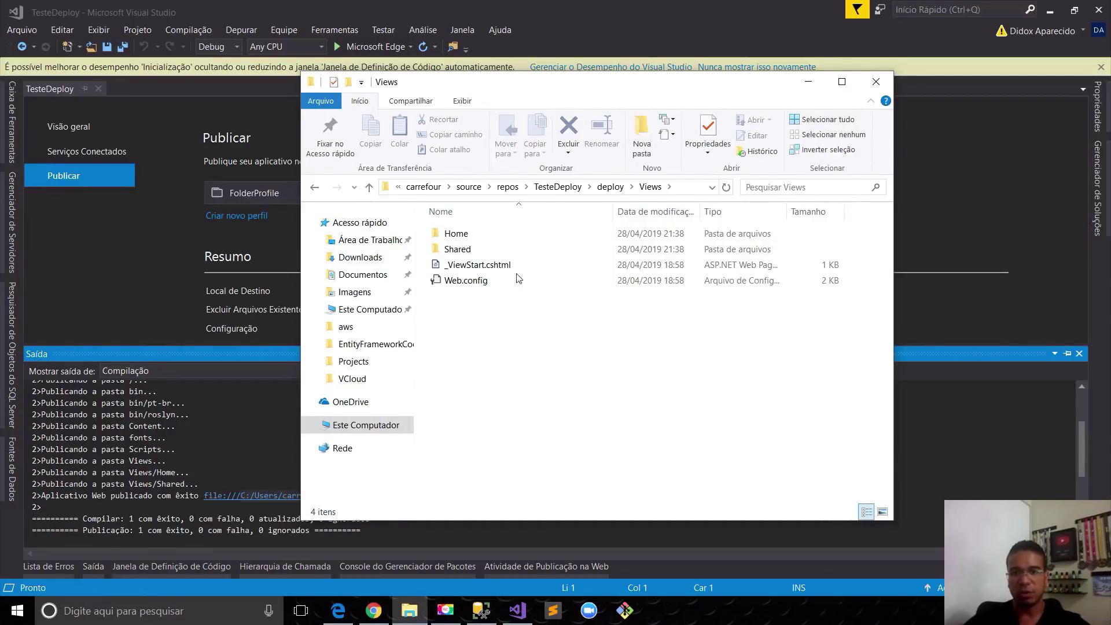
pyautogui.click(314, 186)
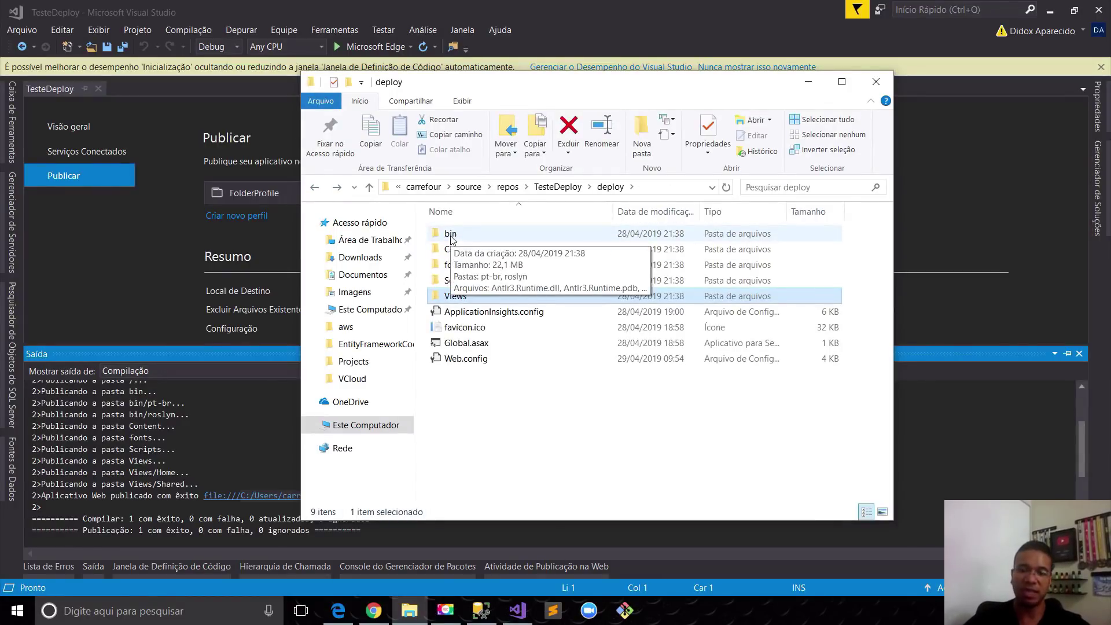
pyautogui.doubleClick(449, 298)
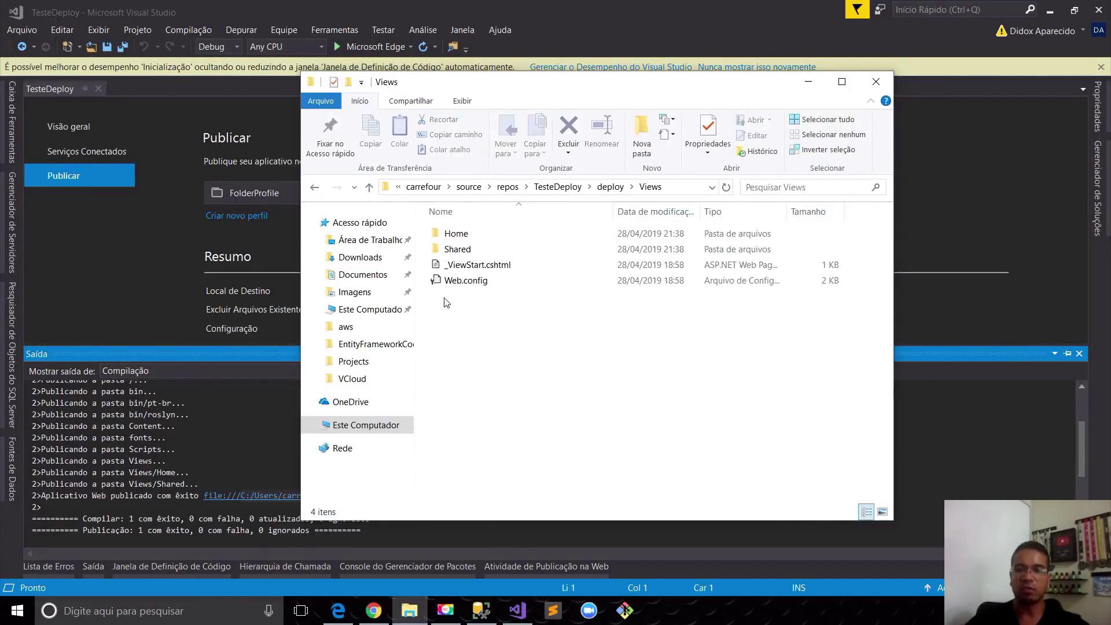
pyautogui.click(461, 265)
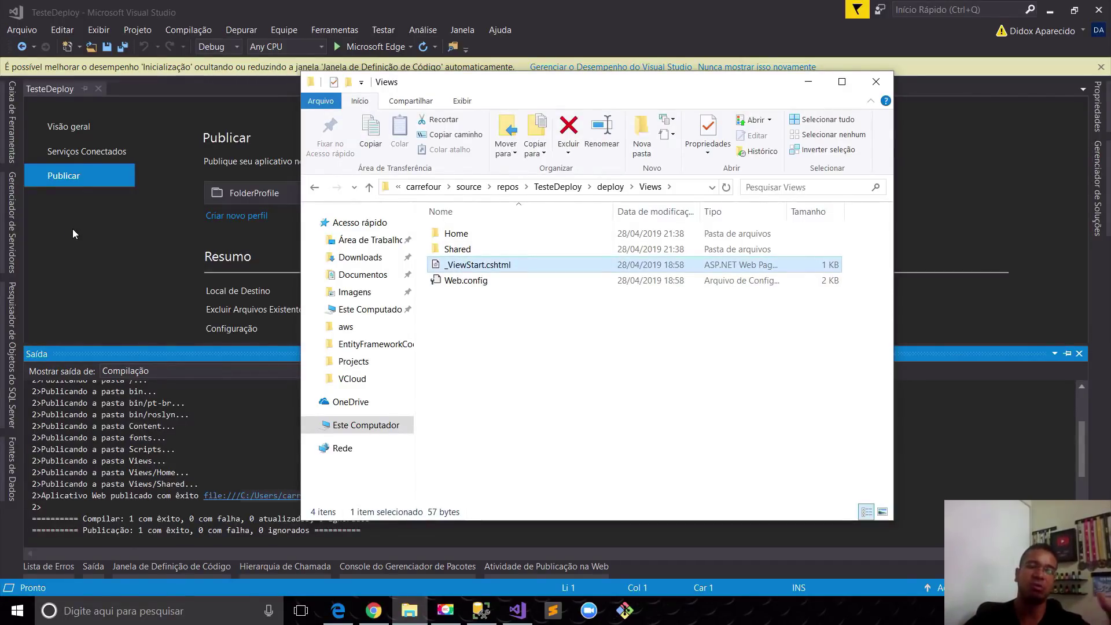
pyautogui.moveTo(72, 228); pyautogui.dragTo(70, 234)
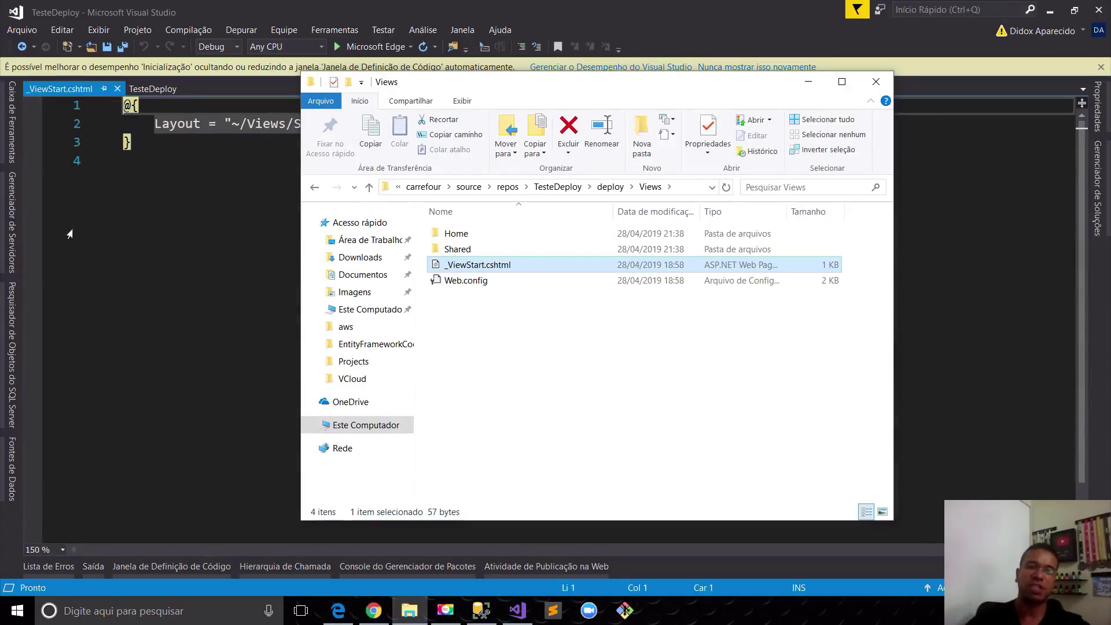
pyautogui.click(144, 249)
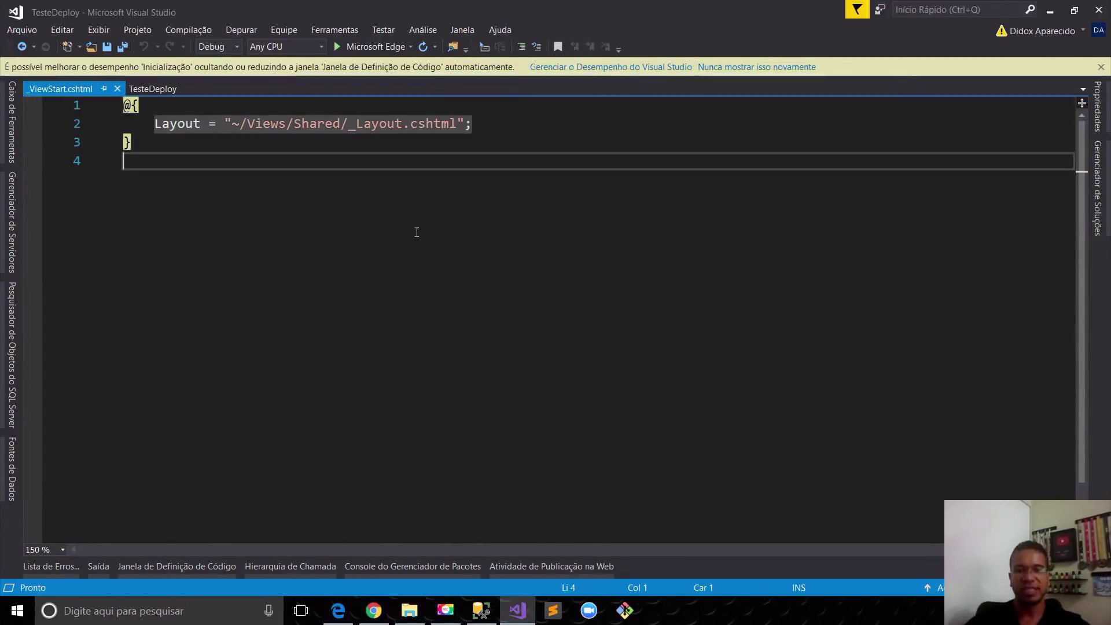
# View the code of Contact.cshtml from the published Views\Home folder, and close both open view files.
pyautogui.click(517, 611)
pyautogui.moveTo(458, 262); pyautogui.dragTo(428, 313)
pyautogui.doubleClick(465, 234)
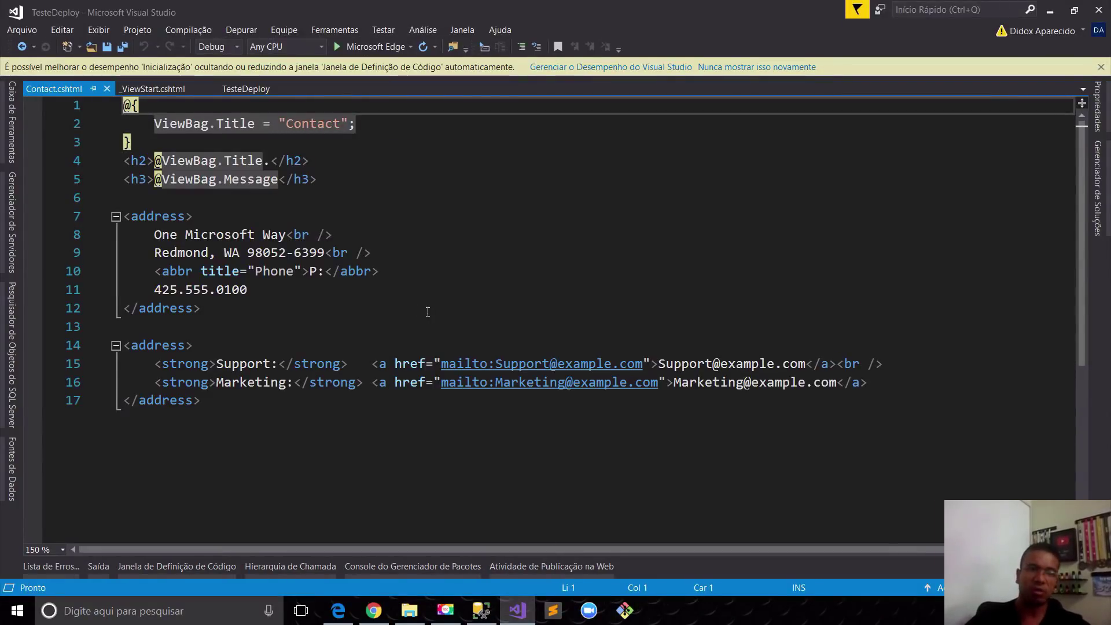
pyautogui.click(107, 88)
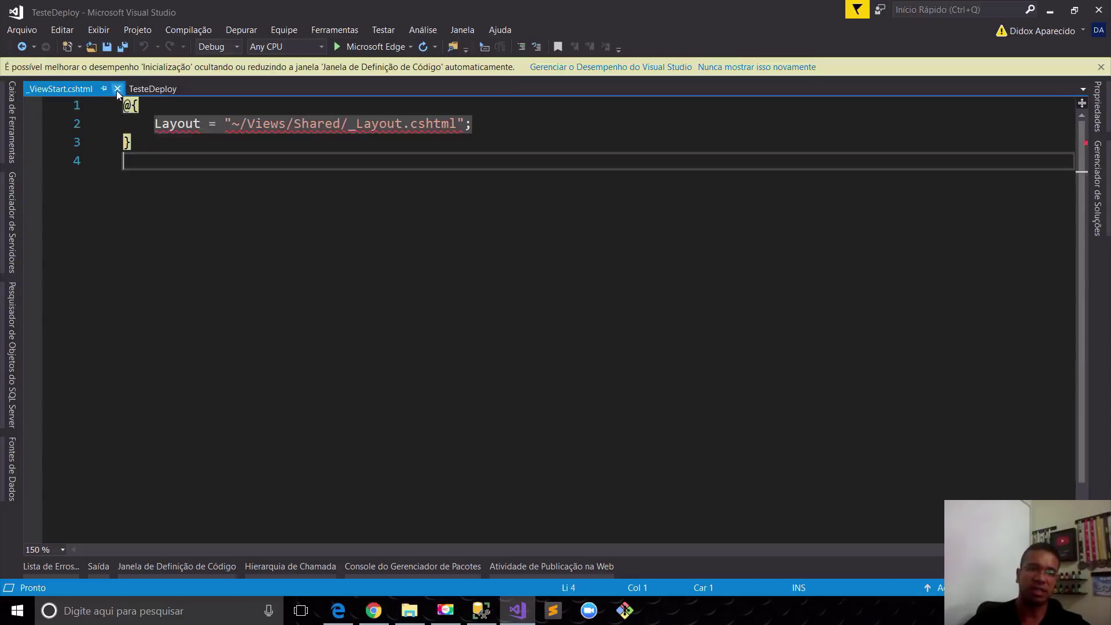
pyautogui.click(117, 88)
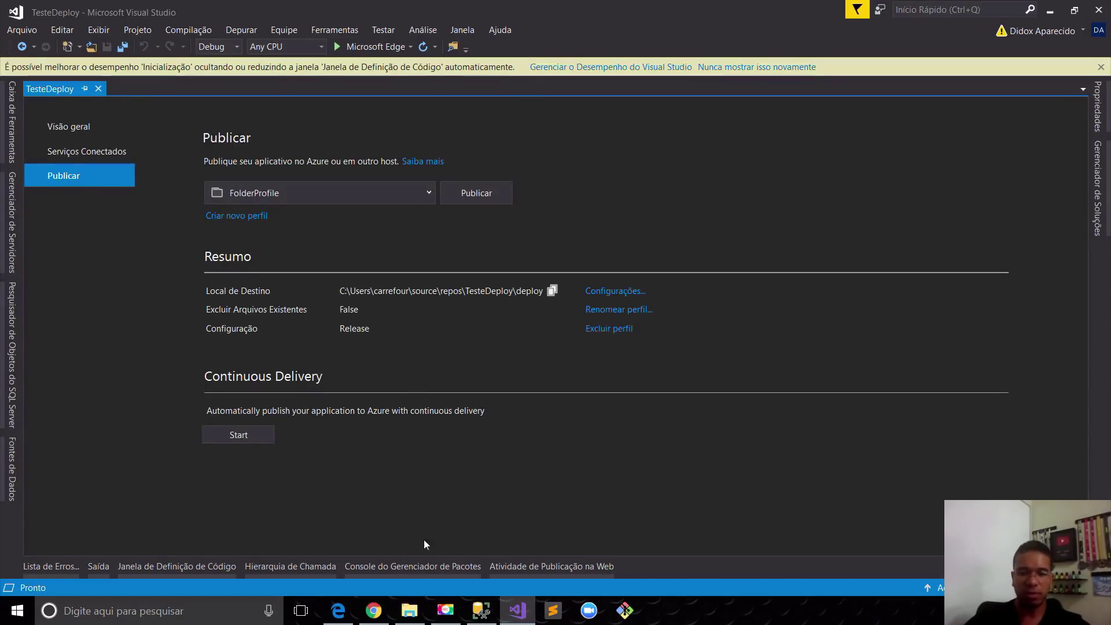
# Switch to File Explorer, return to the deploy folder and select its bin folder.
pyautogui.click(410, 611)
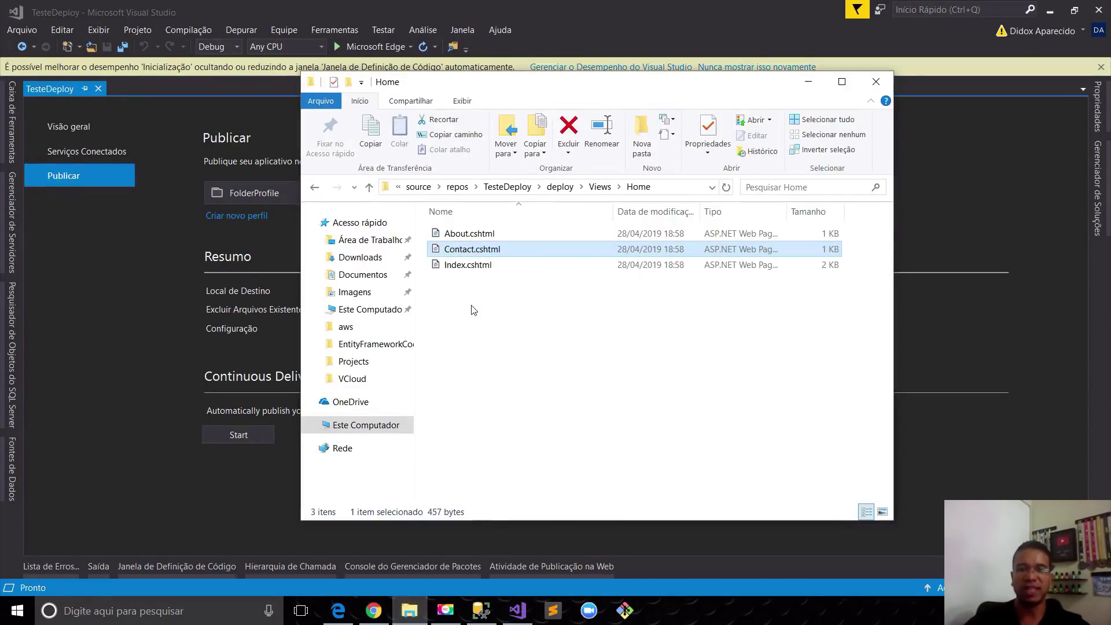
pyautogui.click(600, 186)
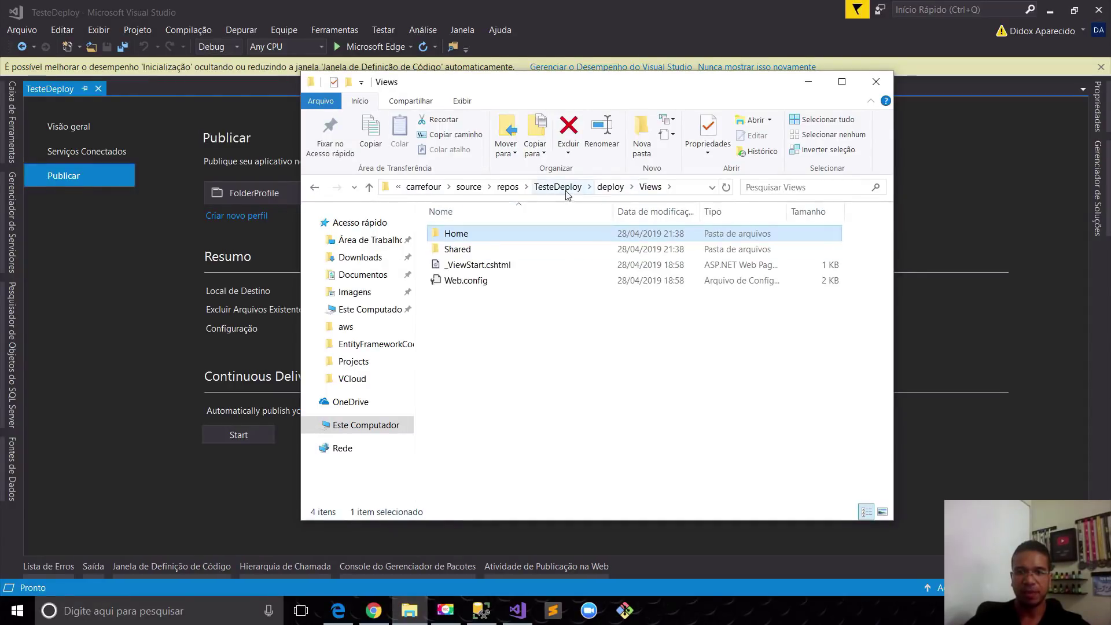
pyautogui.click(609, 187)
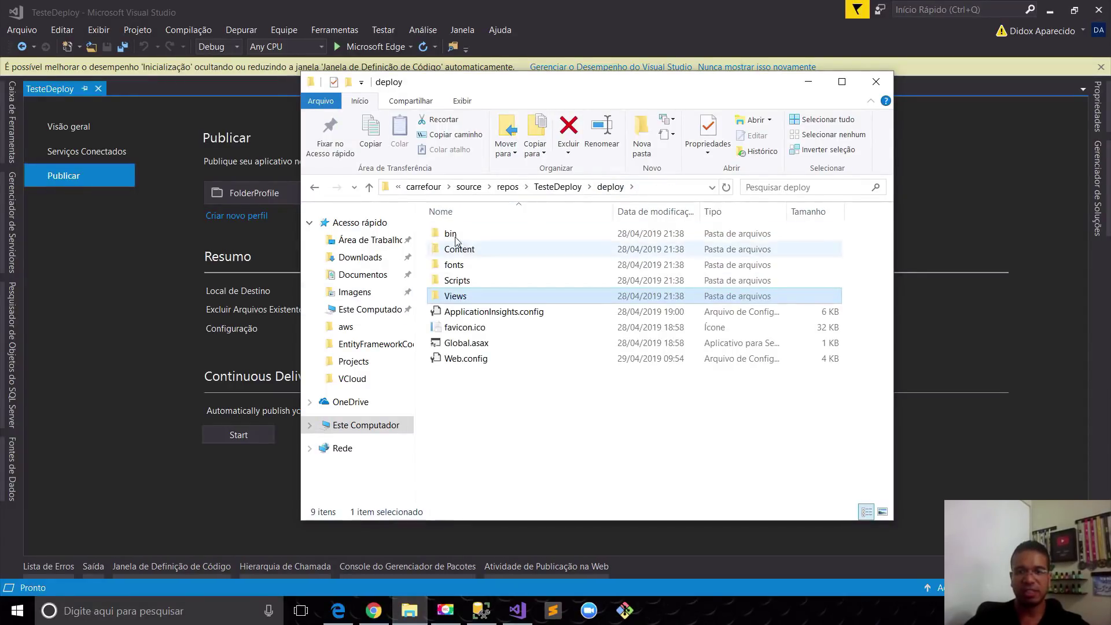
pyautogui.click(452, 235)
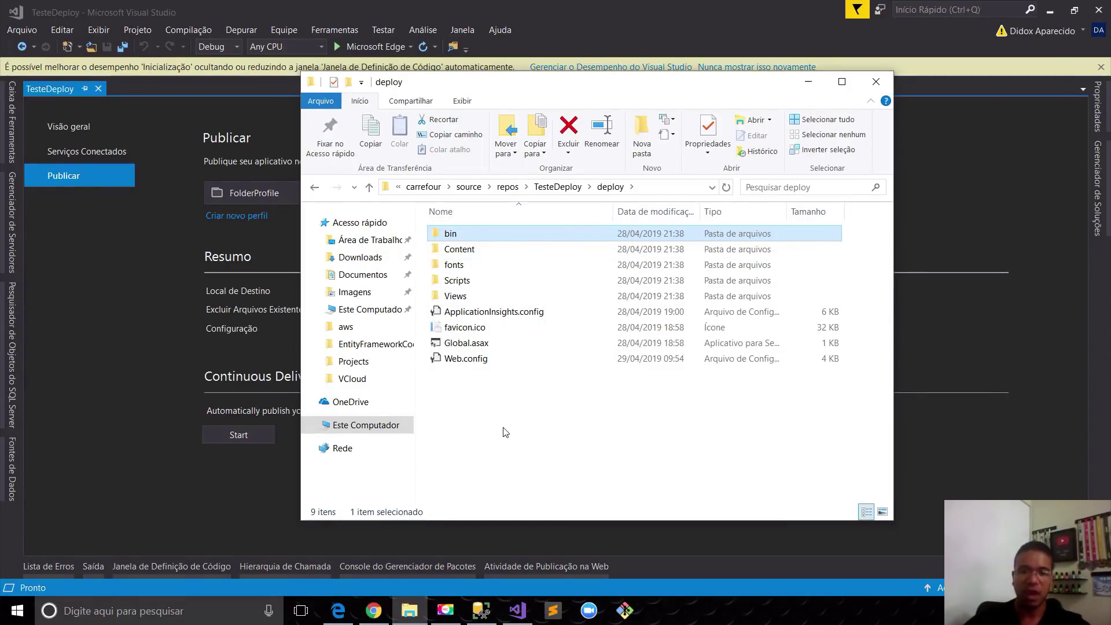
# Switch to Chrome, search for "aws console" in a new tab, view the AWS Management Console page and close that tab.
pyautogui.click(373, 612)
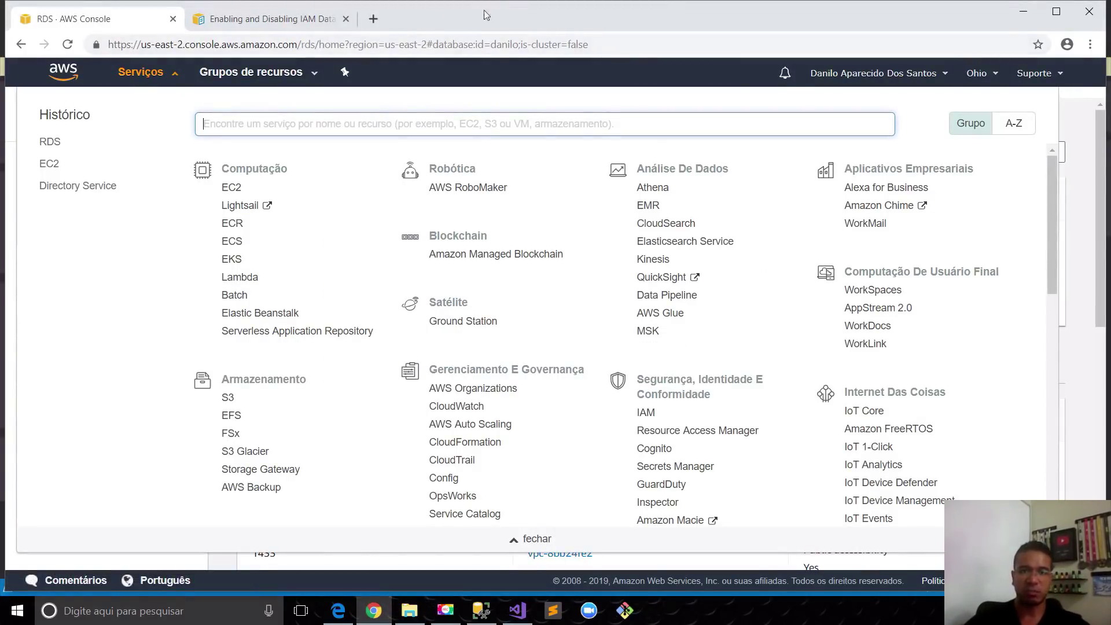
pyautogui.click(374, 19)
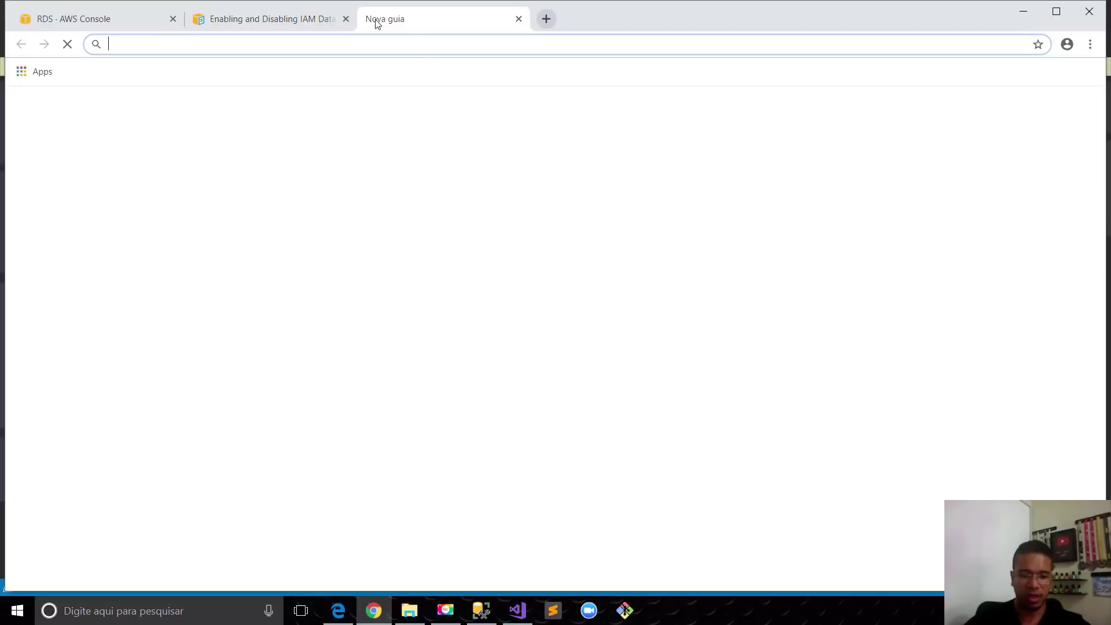
pyautogui.write('a')
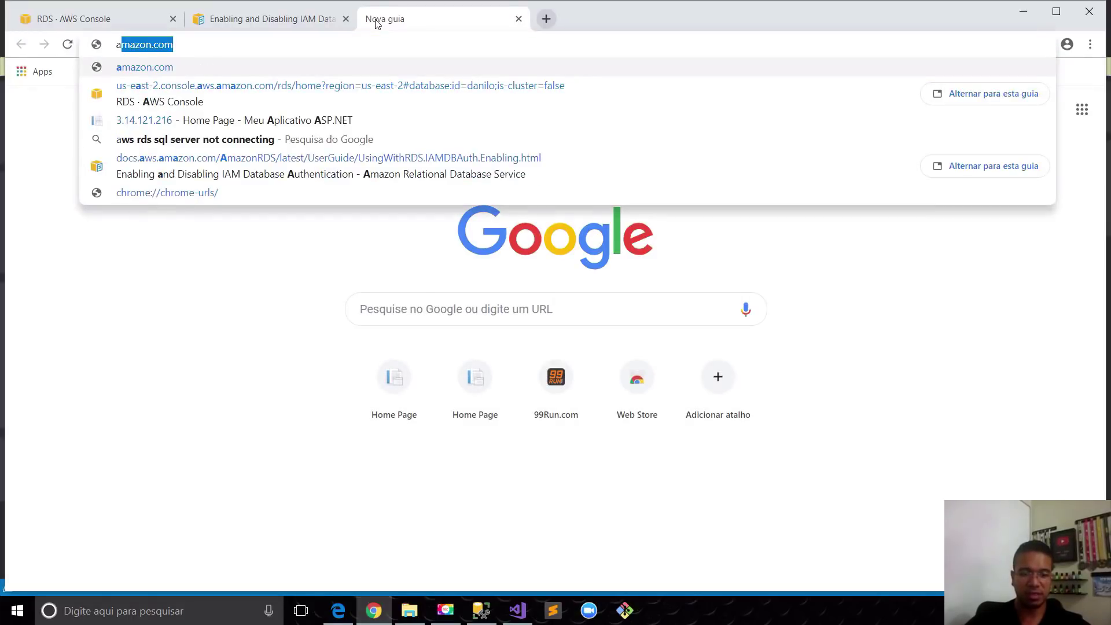
pyautogui.write('ws con')
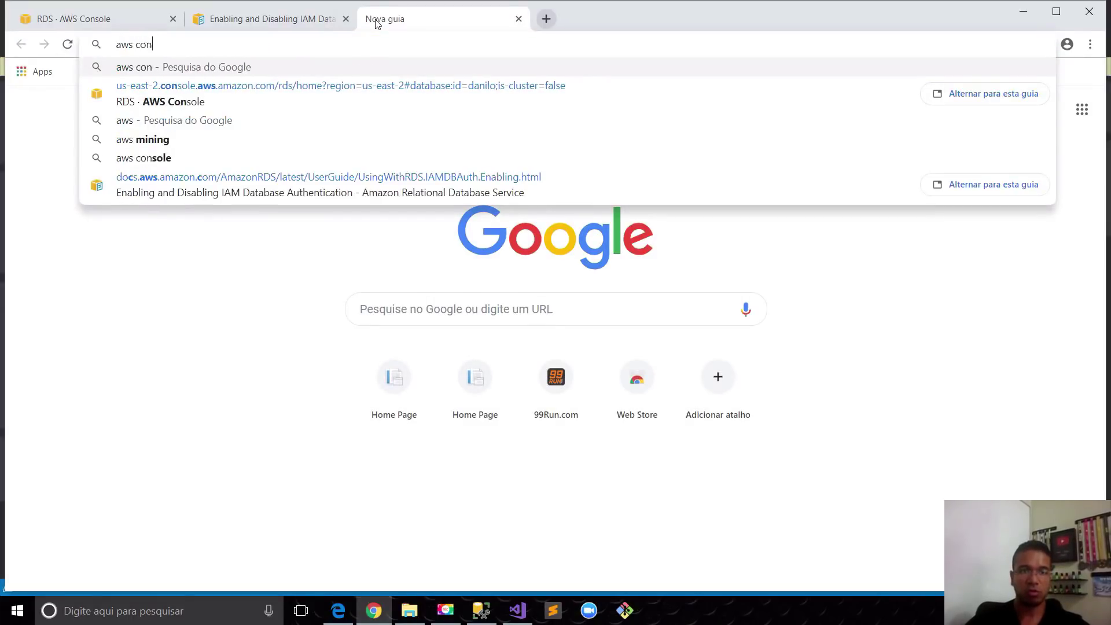
pyautogui.write('sole')
pyautogui.press('Return')
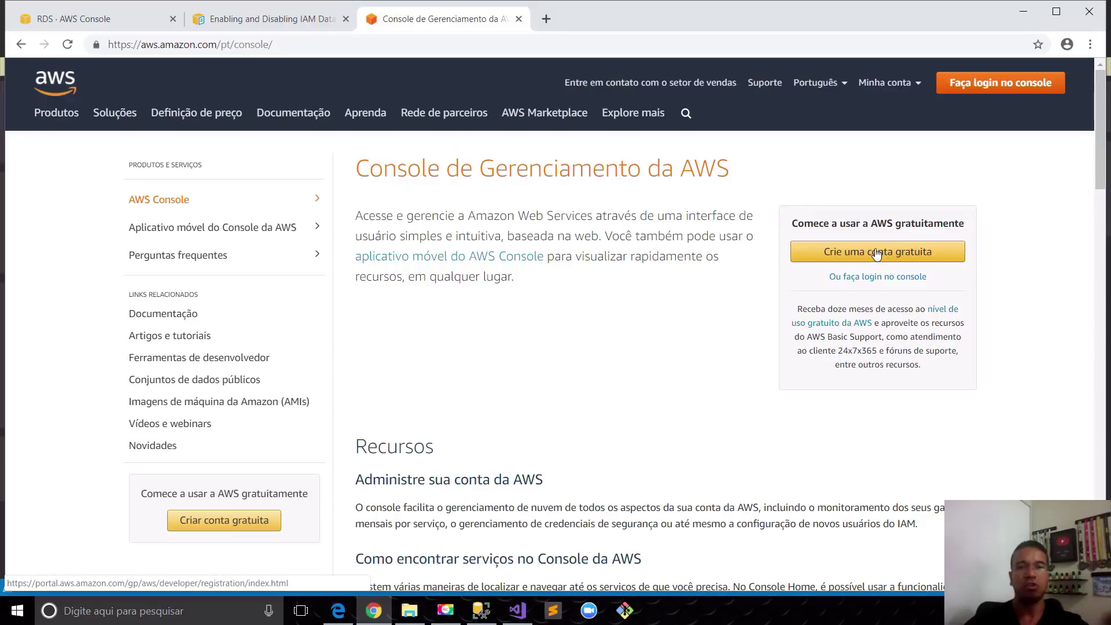
pyautogui.click(519, 20)
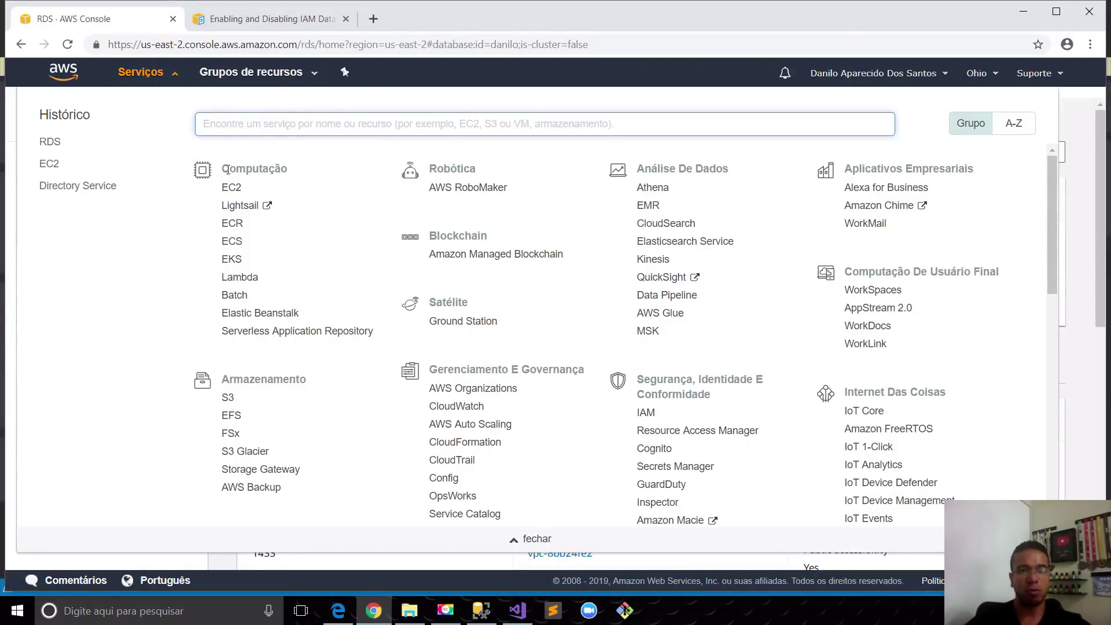
# Start launching an EC2 instance with the free-tier Microsoft Windows Server 2019 Base image.
pyautogui.click(230, 189)
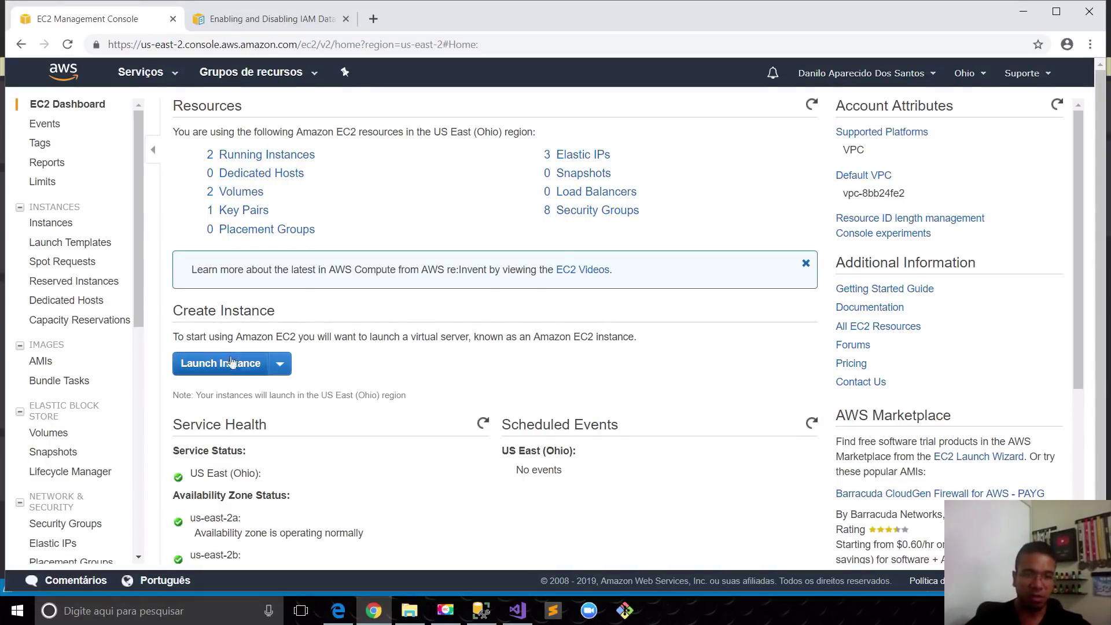
pyautogui.click(245, 372)
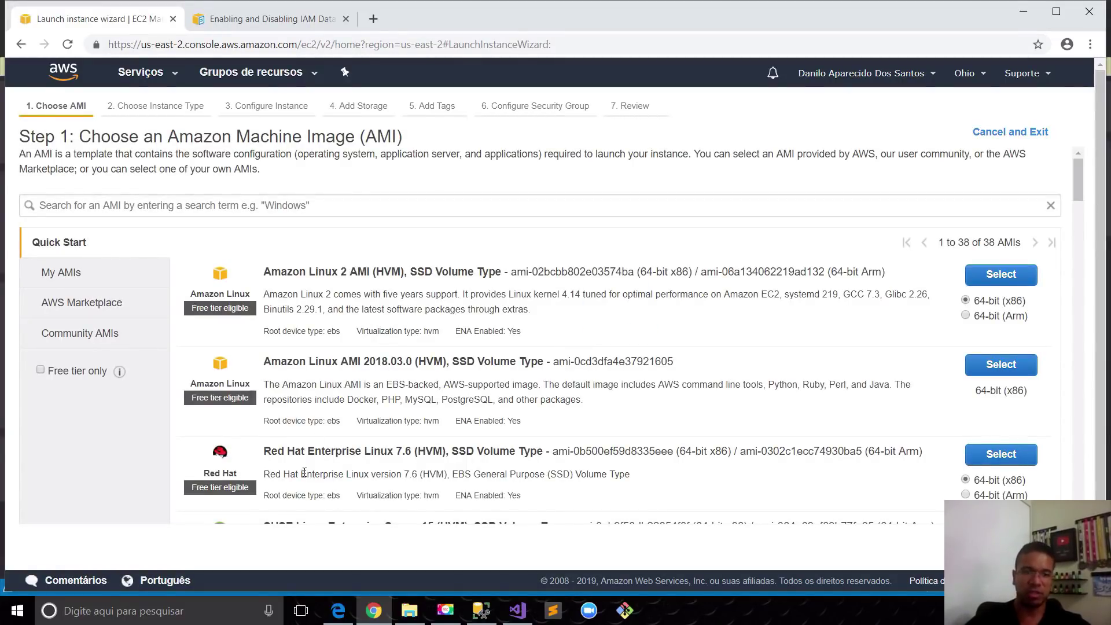
pyautogui.scroll(-5, 379, 437)
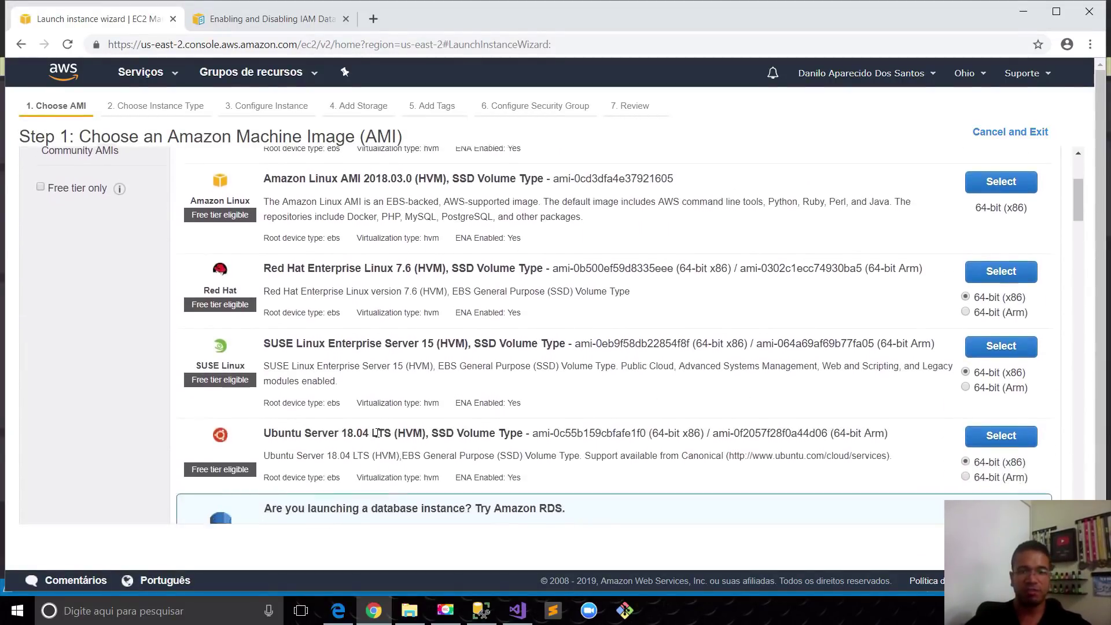
pyautogui.scroll(-2, 384, 336)
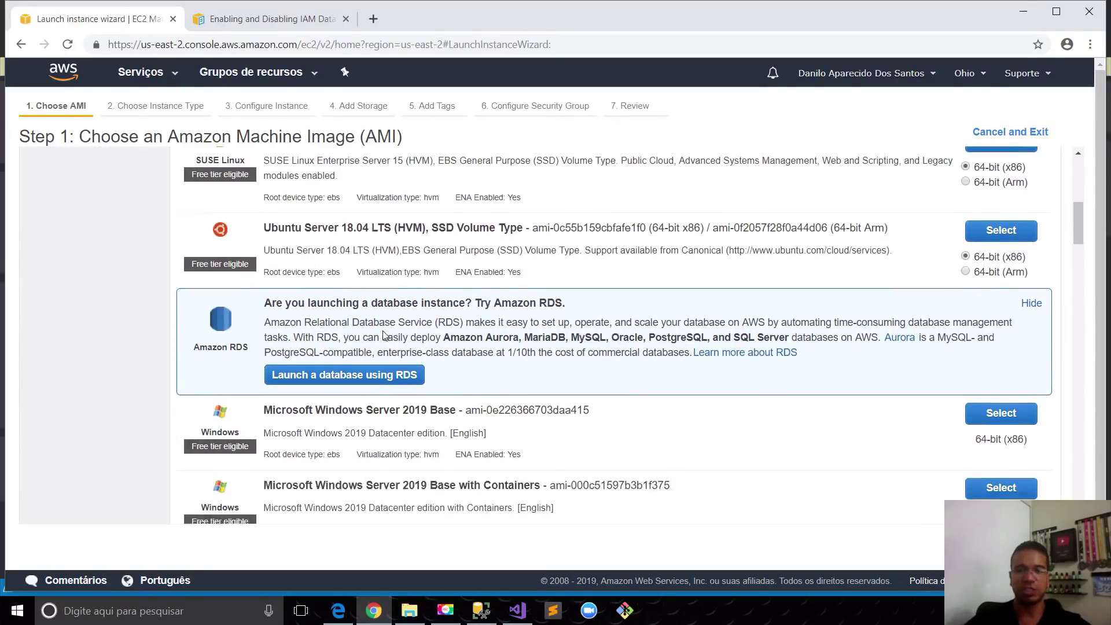
pyautogui.scroll(-2, 383, 335)
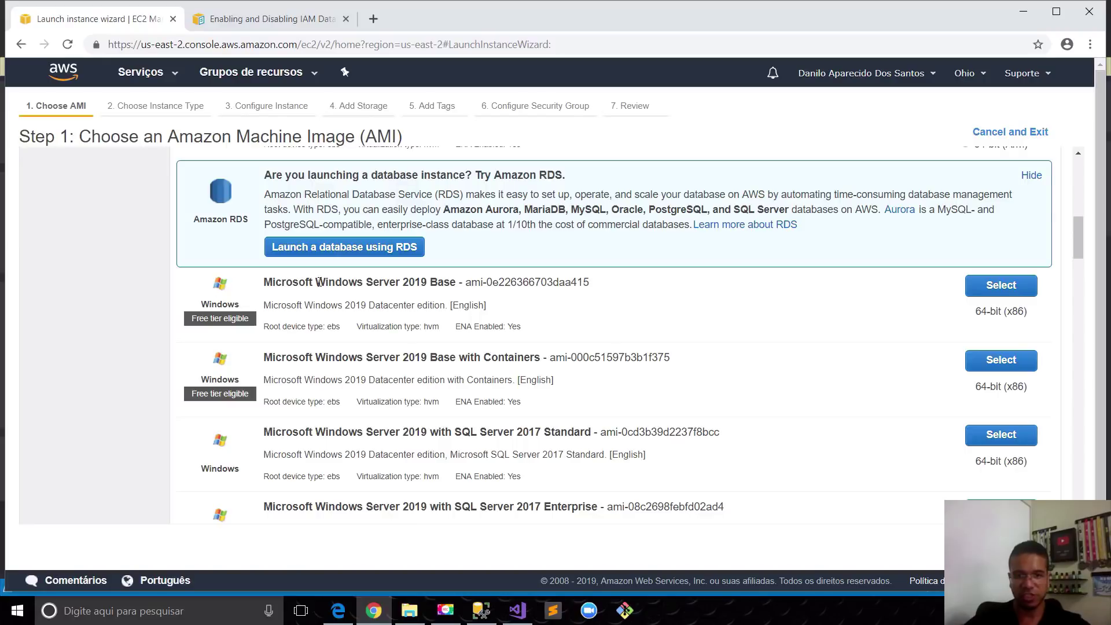
pyautogui.moveTo(316, 283); pyautogui.dragTo(438, 288)
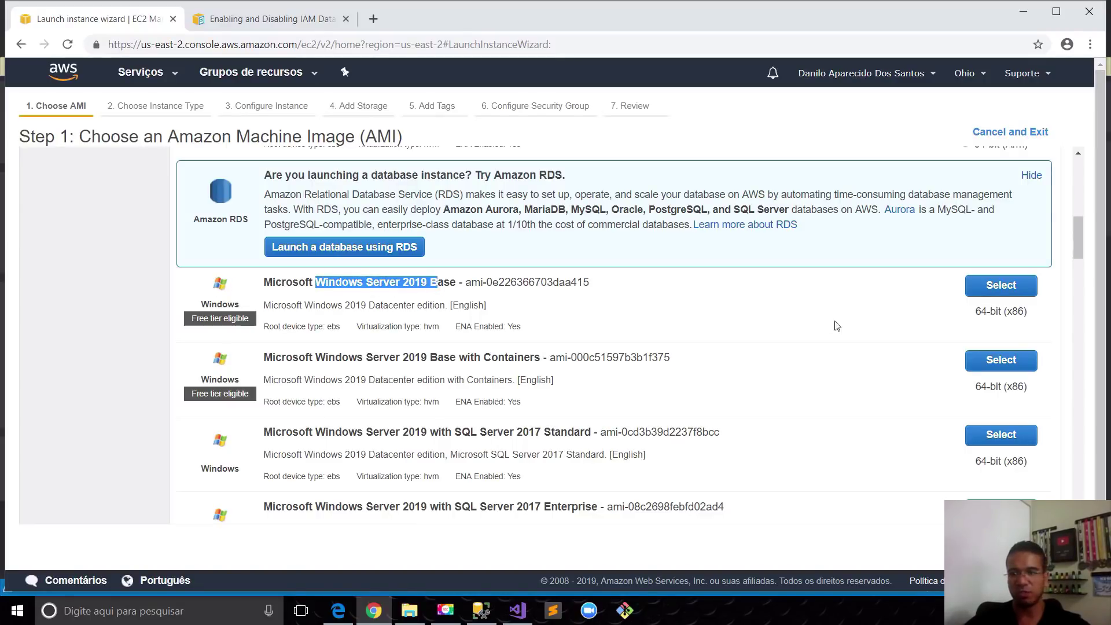
pyautogui.click(1000, 291)
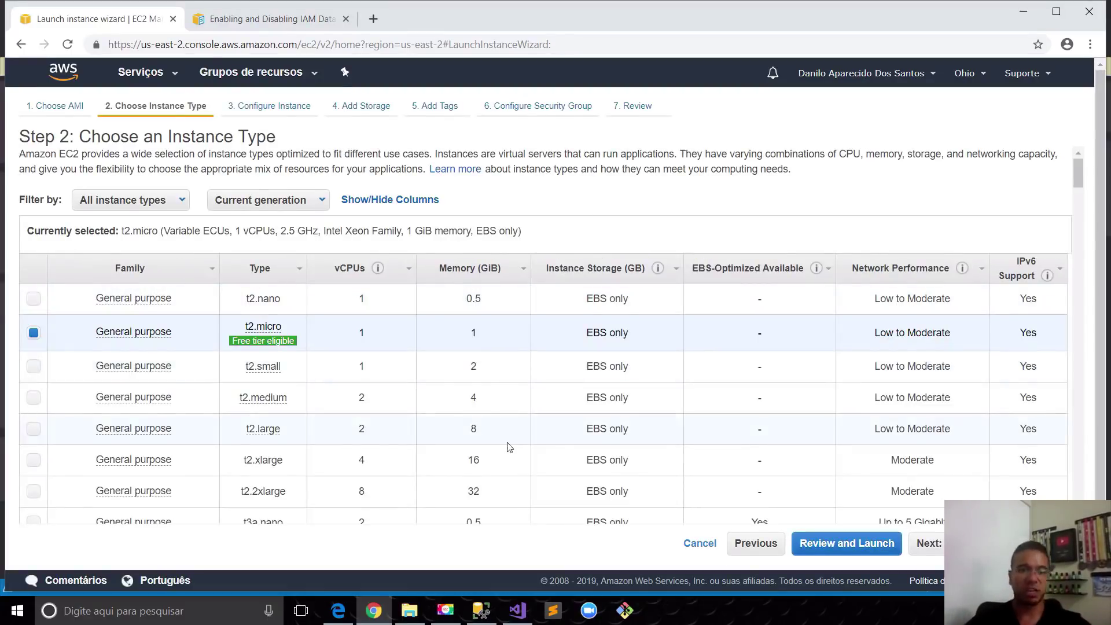
# Keep the t2.micro instance type and the default instance details with 1 instance, and continue to the storage settings.
pyautogui.moveTo(263, 342)
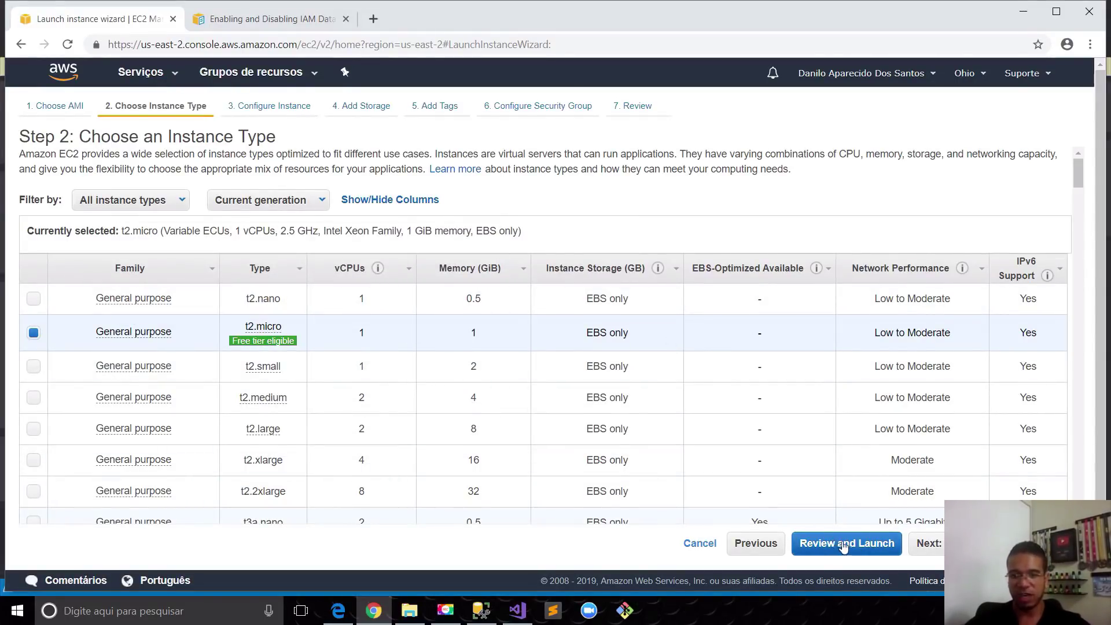
pyautogui.click(929, 543)
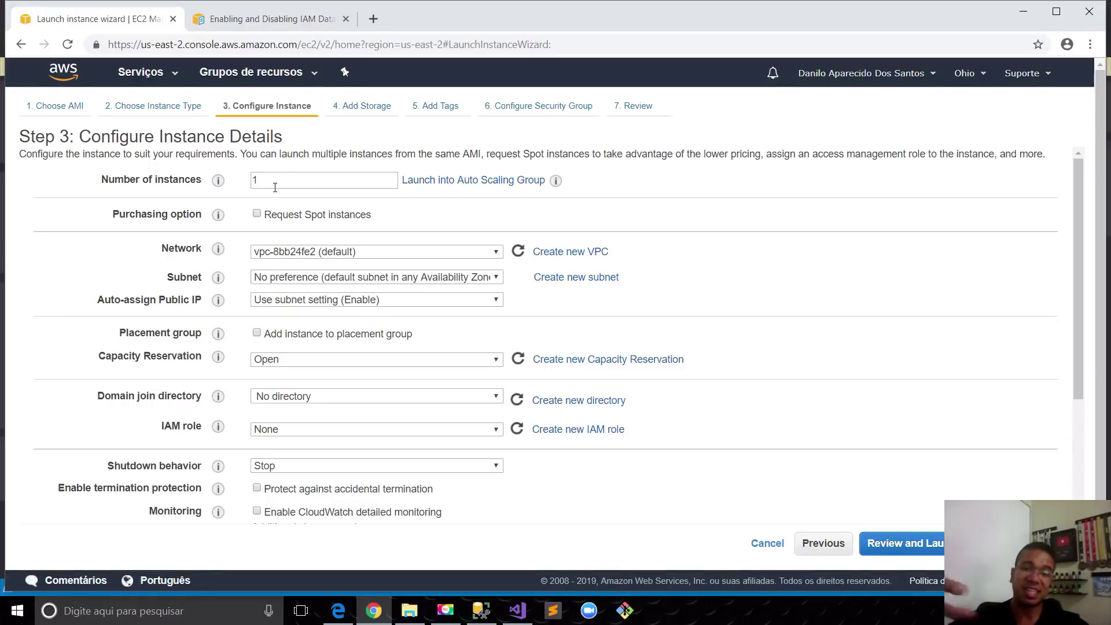
pyautogui.moveTo(277, 187); pyautogui.dragTo(255, 182)
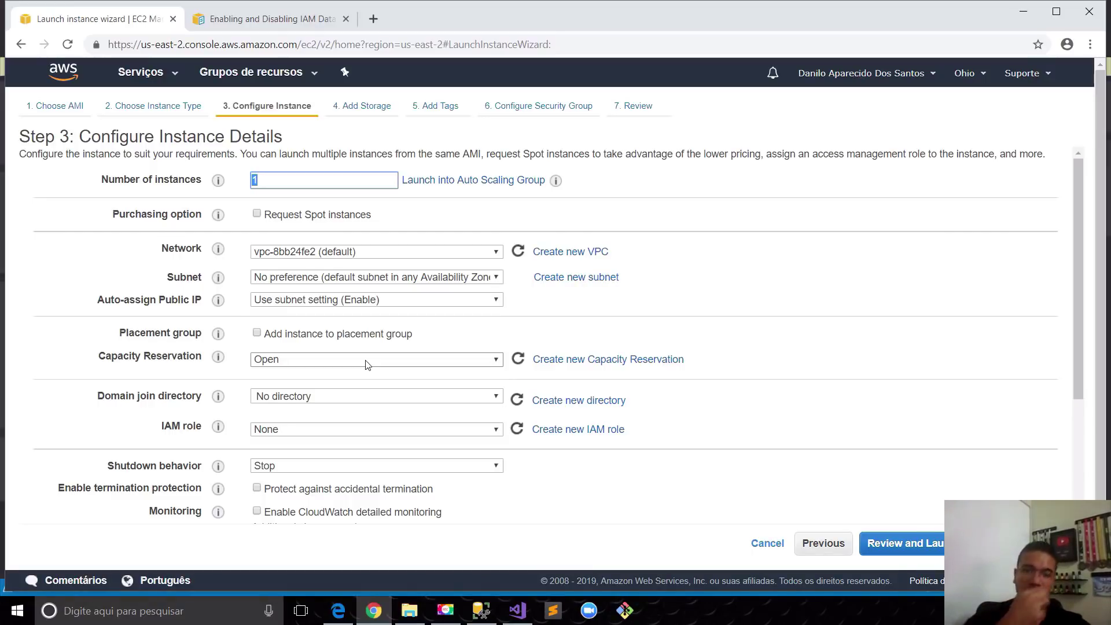
pyautogui.scroll(-3, 397, 442)
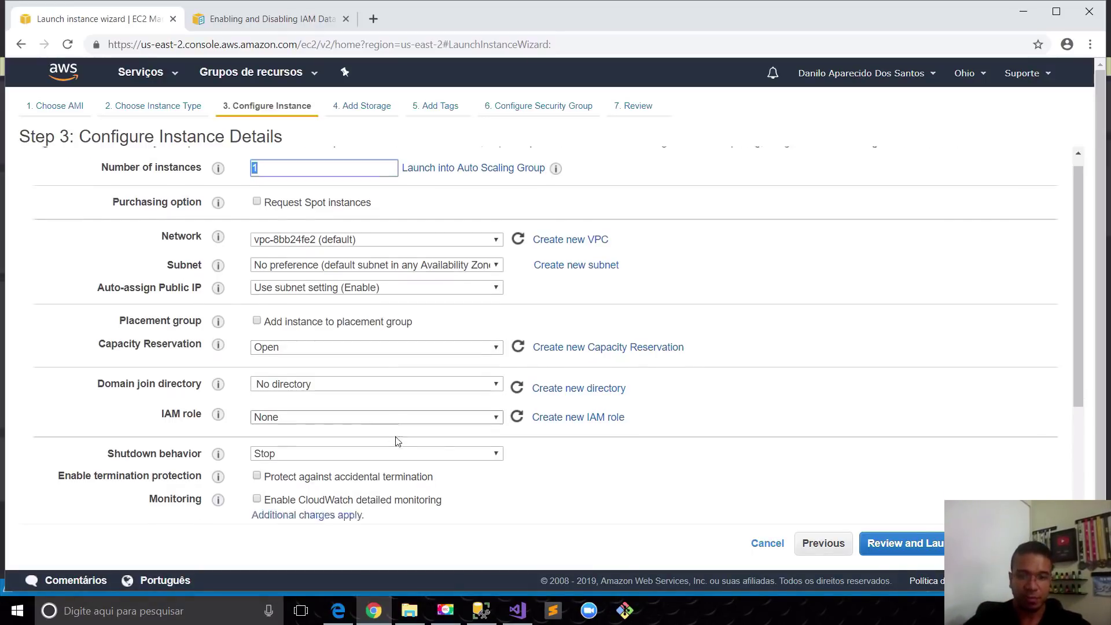
pyautogui.scroll(3, 397, 442)
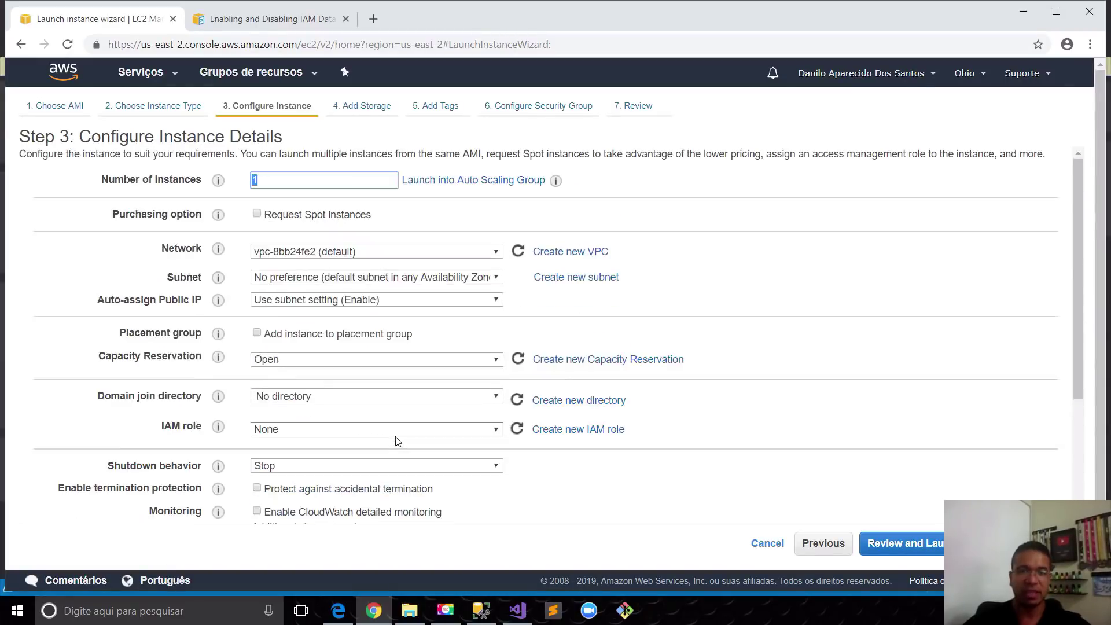
pyautogui.click(364, 110)
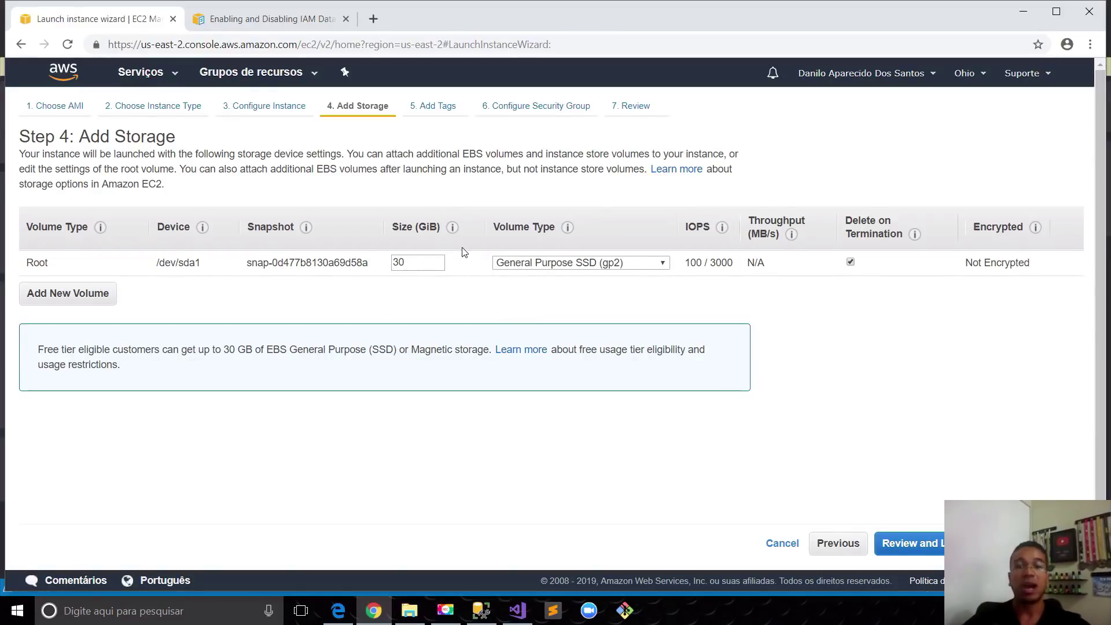
# Keep the 30 GiB General Purpose SSD root volume, add no tags and continue to the security group configuration.
pyautogui.doubleClick(432, 266)
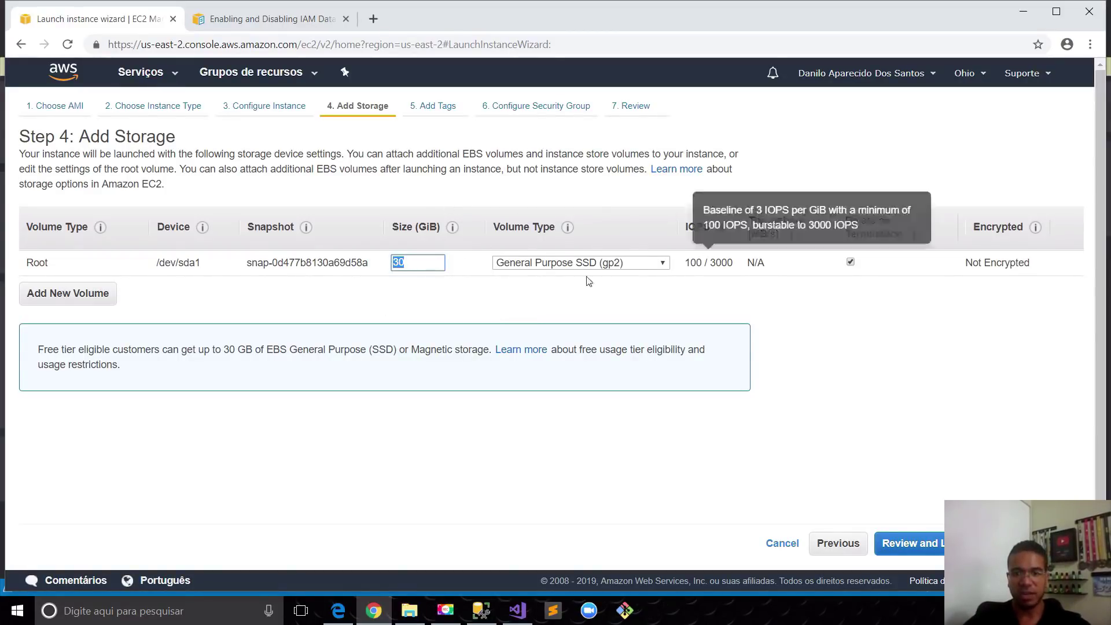
pyautogui.click(454, 120)
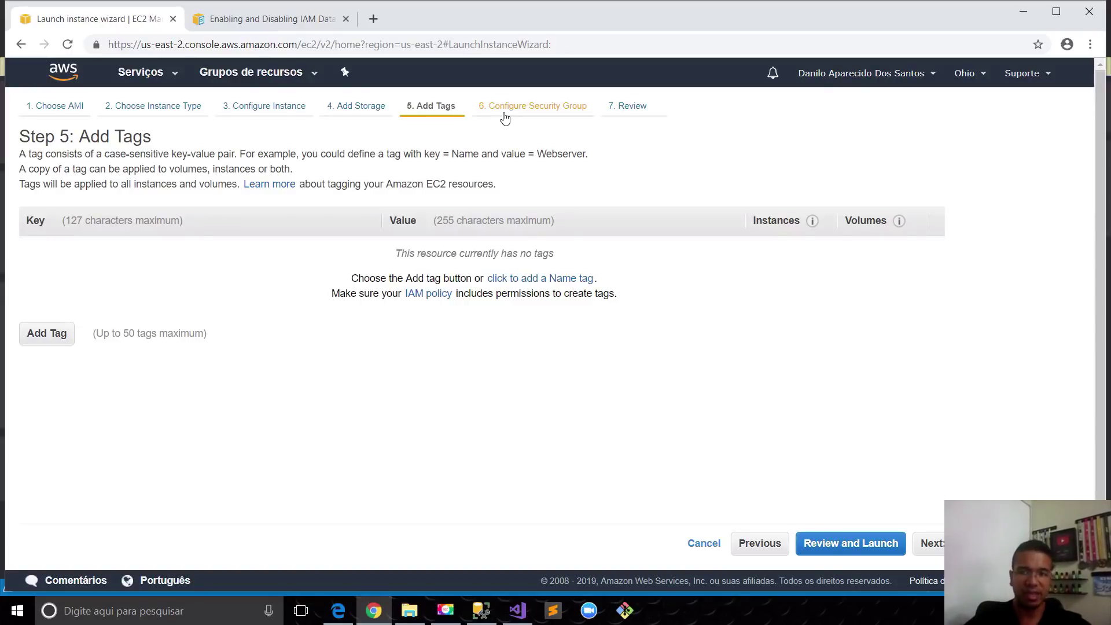
pyautogui.click(506, 110)
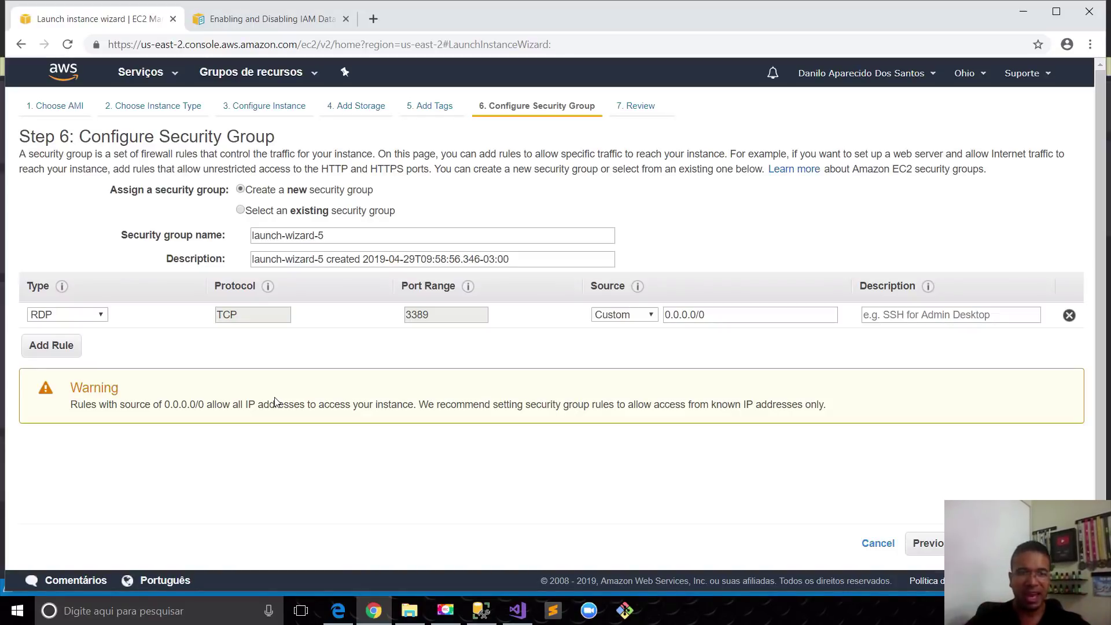
# Add an HTTP rule for port 80 to the new security group and continue to the instance launch review.
pyautogui.click(50, 348)
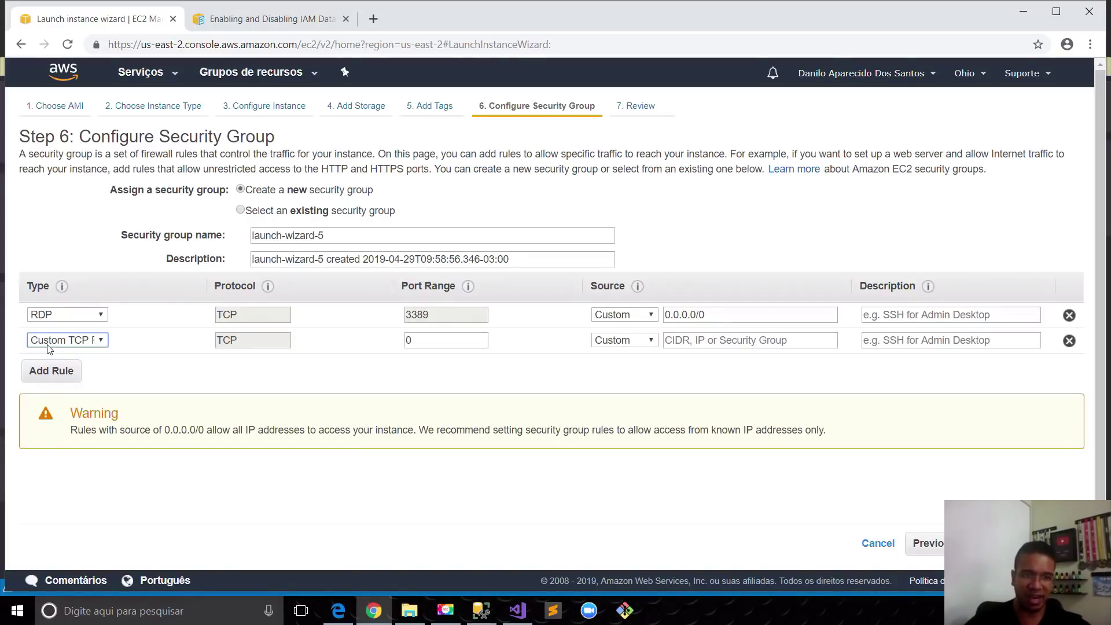
pyautogui.click(92, 342)
pyautogui.scroll(-1, 69, 325)
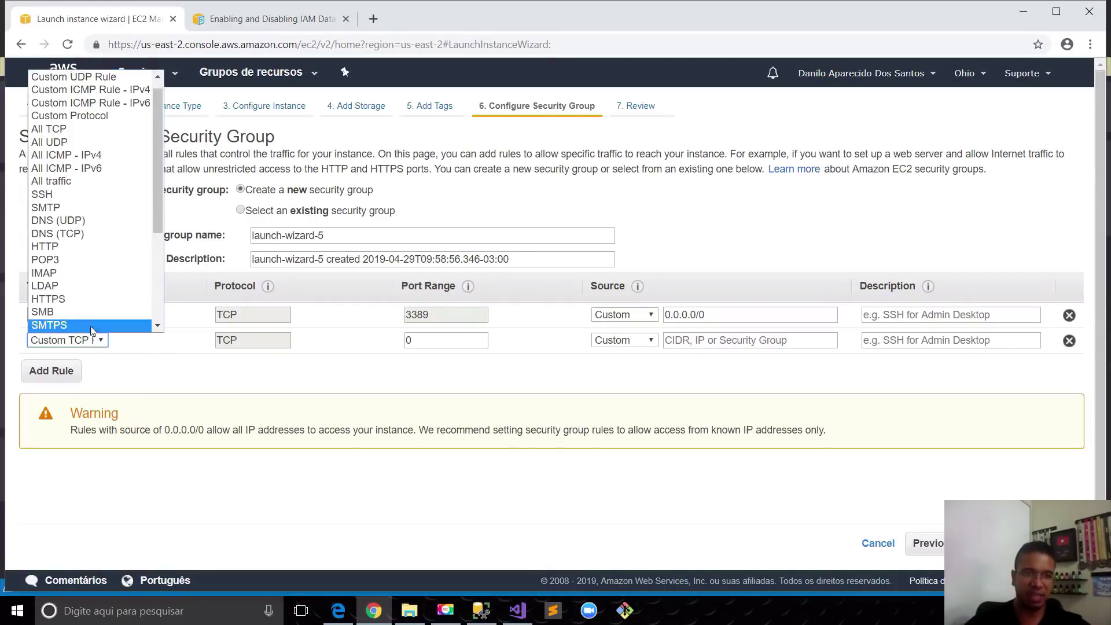
pyautogui.click(69, 250)
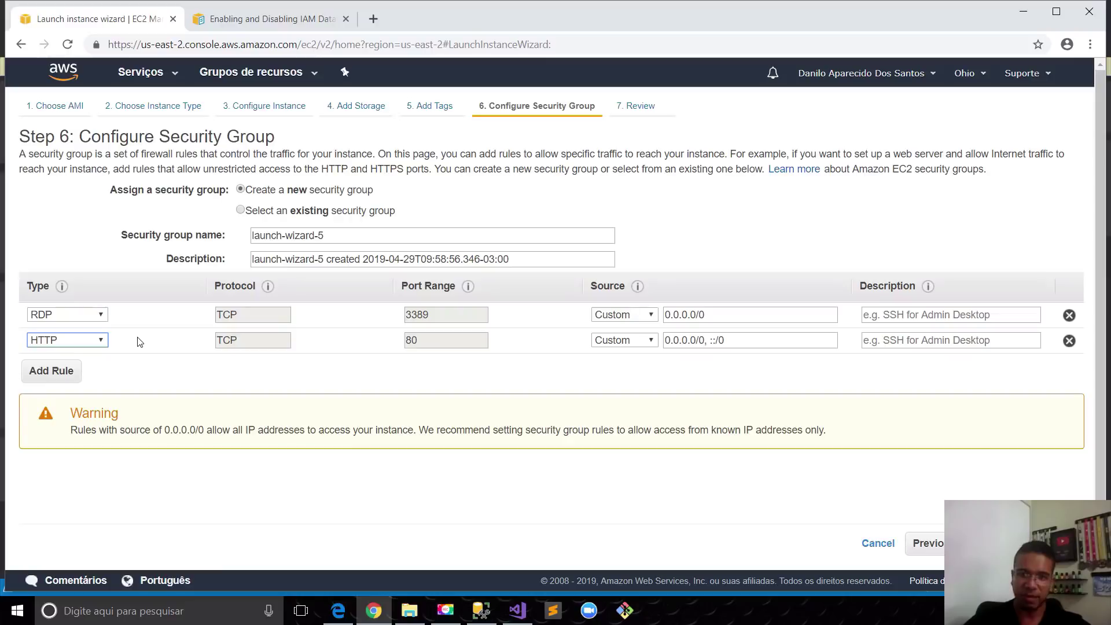
pyautogui.click(629, 110)
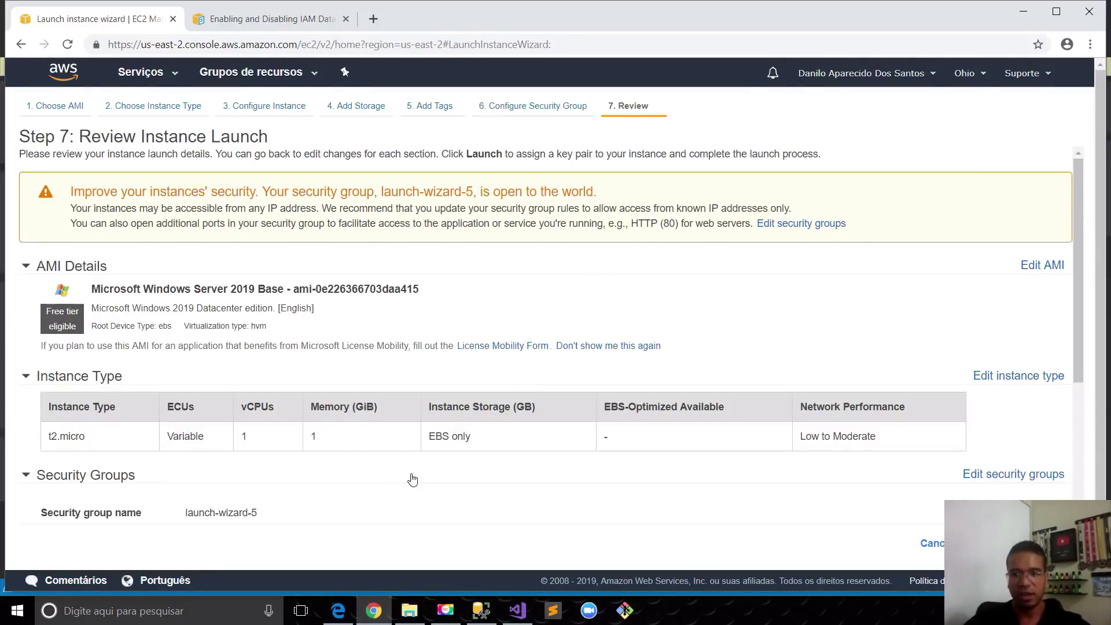
pyautogui.scroll(-3, 527, 412)
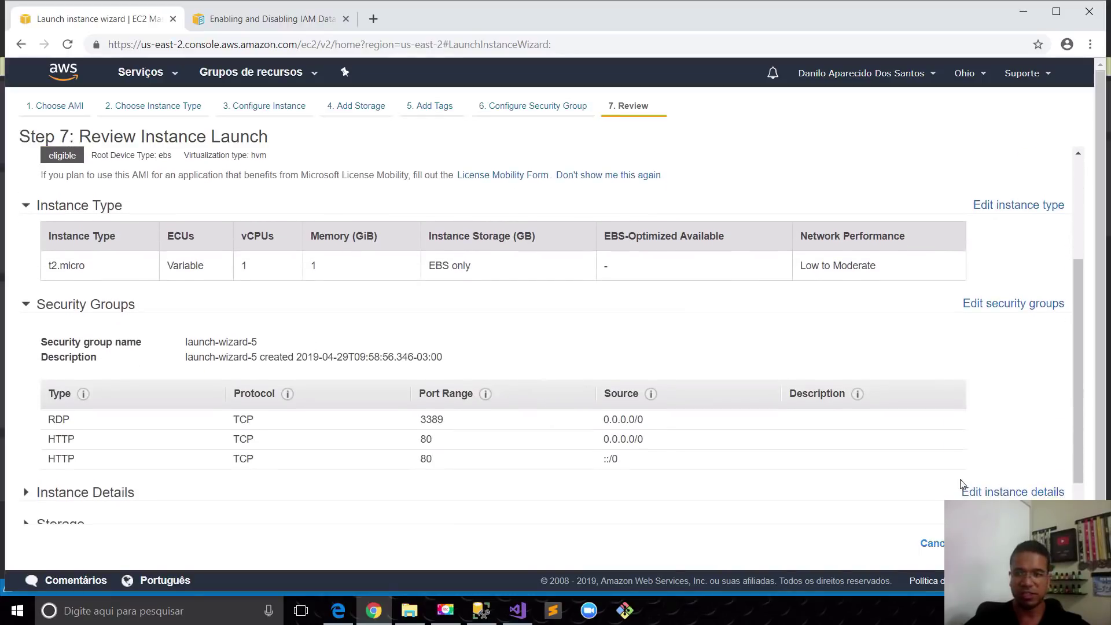
# Proceed to launch, create a new key pair named "aula-upload-backgrond" and download its private key file.
pyautogui.click(1059, 543)
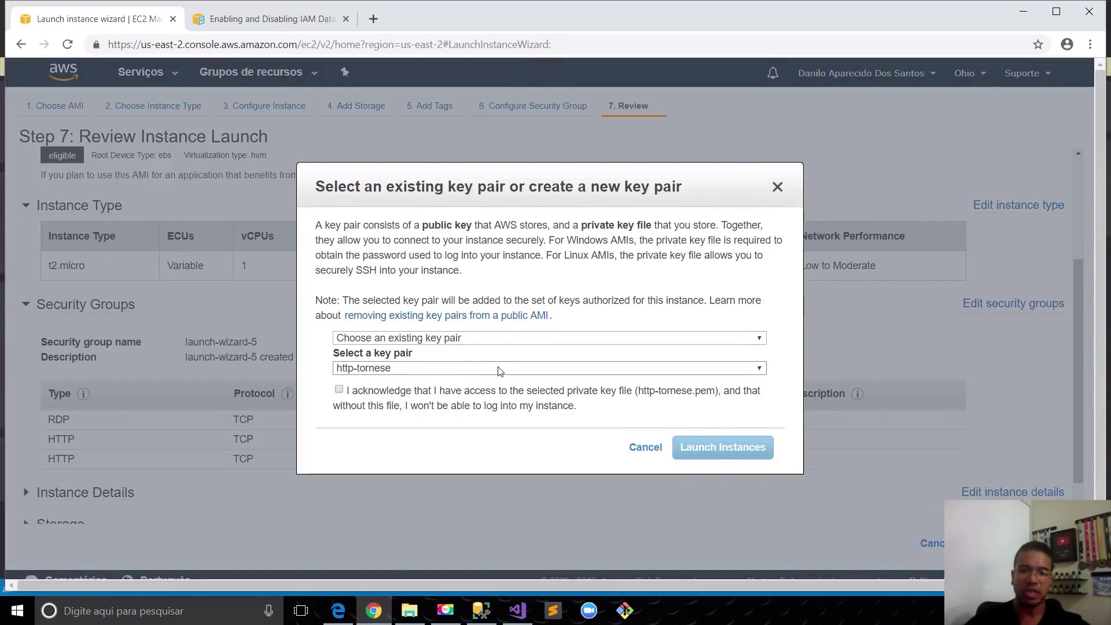
pyautogui.click(453, 340)
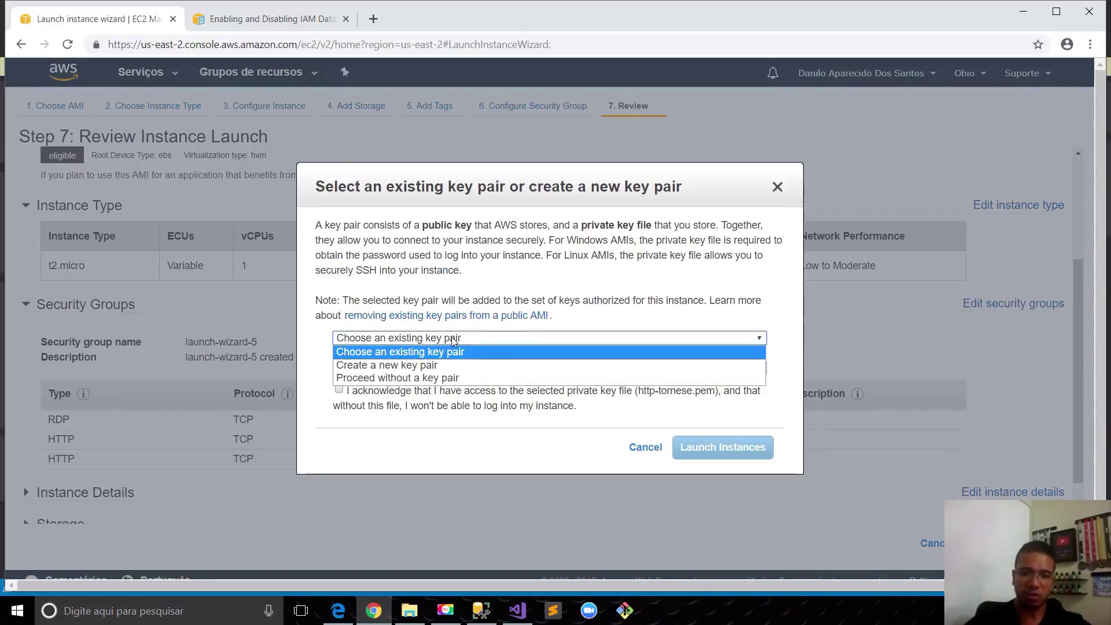
pyautogui.click(440, 365)
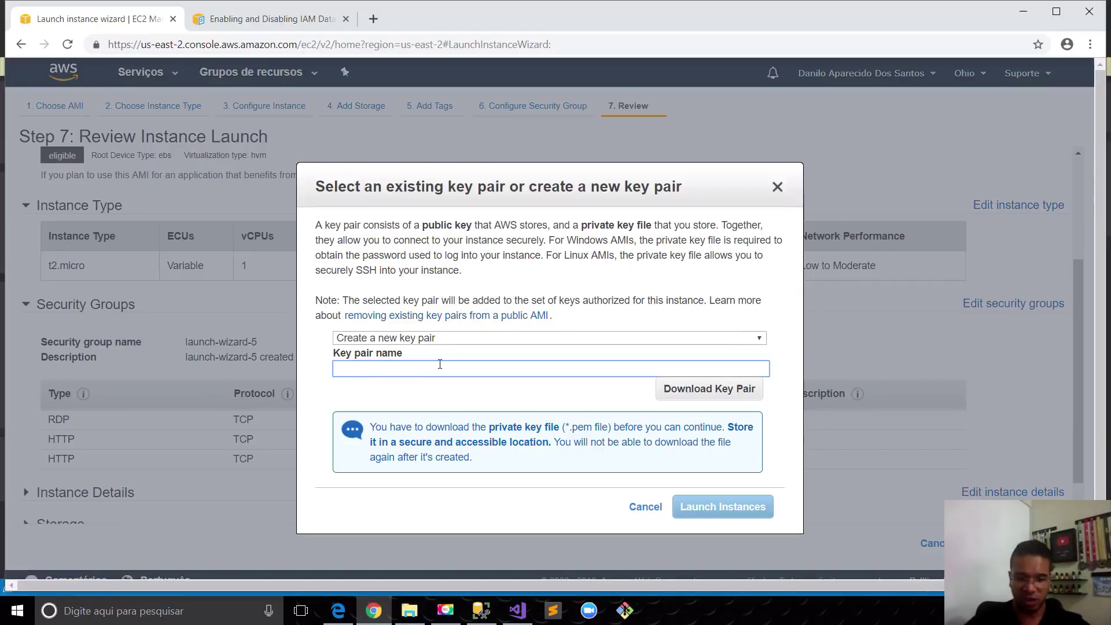
pyautogui.write('aula-')
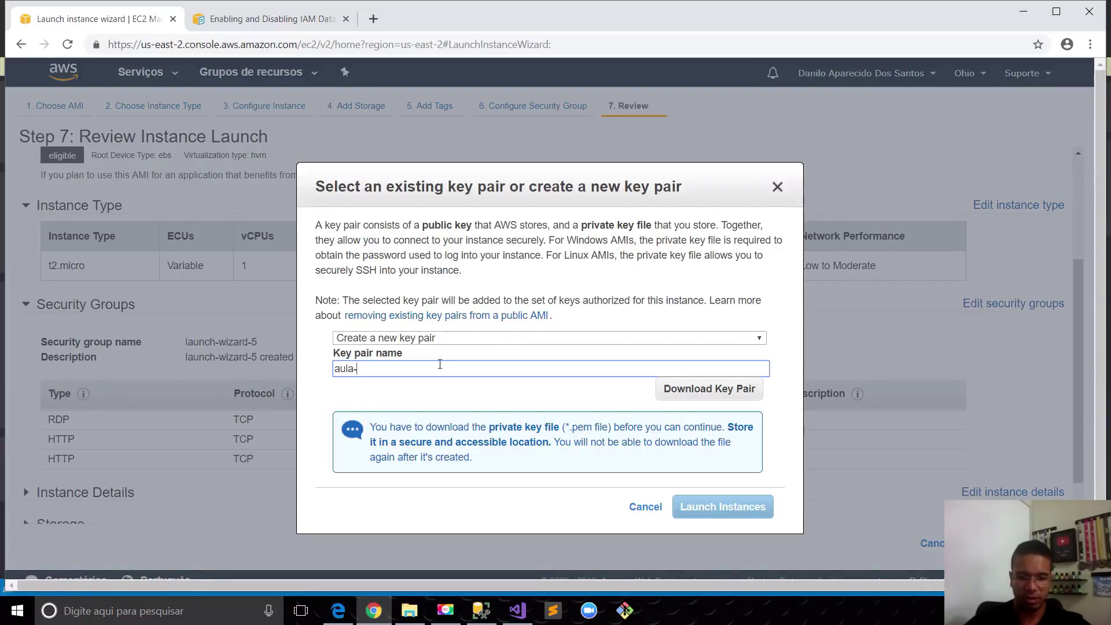
pyautogui.write('upload-backgrond')
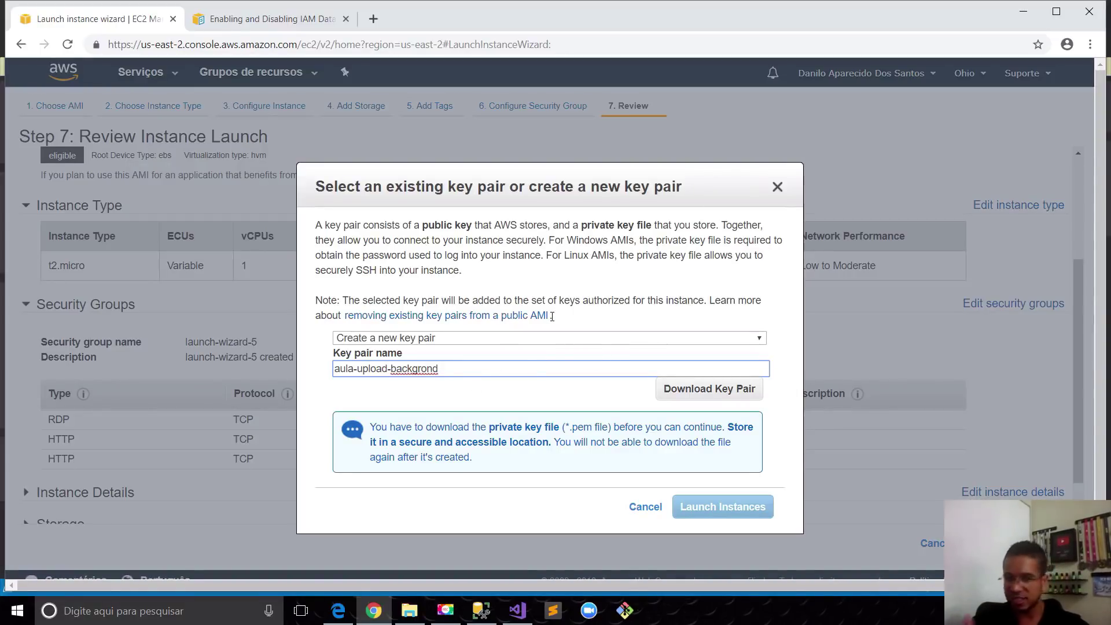
pyautogui.click(695, 396)
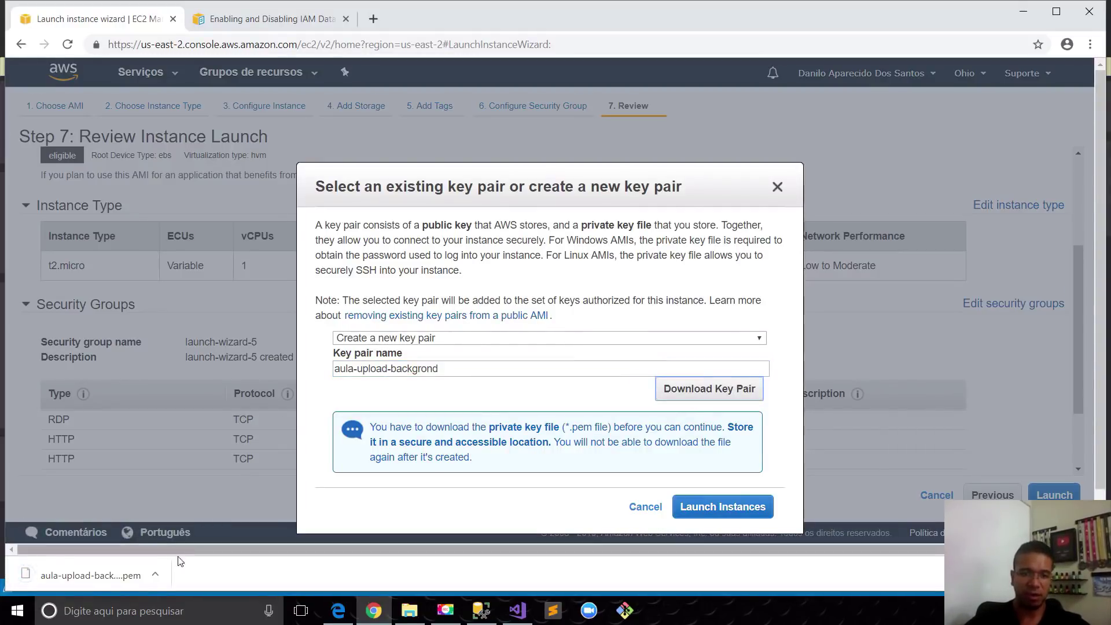
# Place the downloaded aula-upload-backgrond.pem file in the aws folder under Documents and close the file window.
pyautogui.click(165, 575)
pyautogui.click(205, 524)
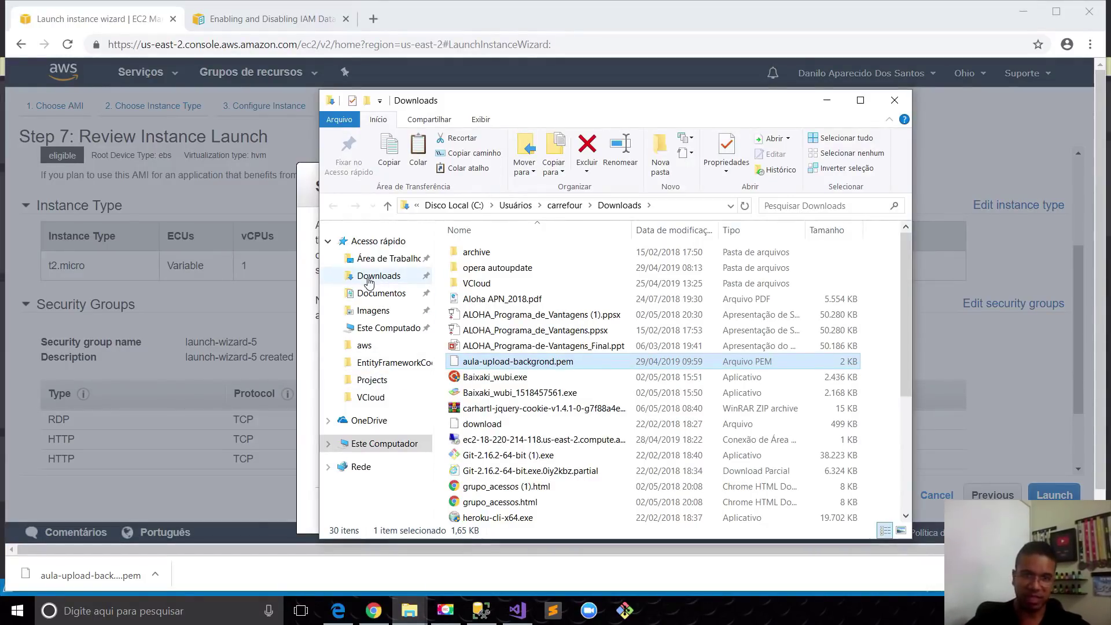
pyautogui.click(369, 292)
pyautogui.click(490, 253)
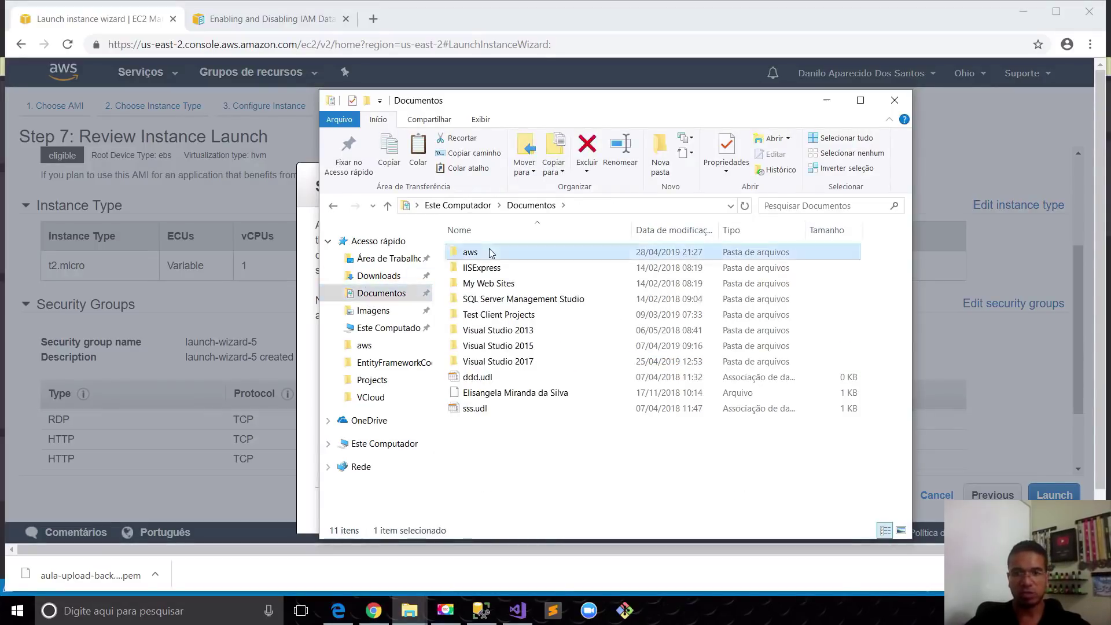
pyautogui.doubleClick(490, 253)
pyautogui.hotkey('ctrl', 'v')
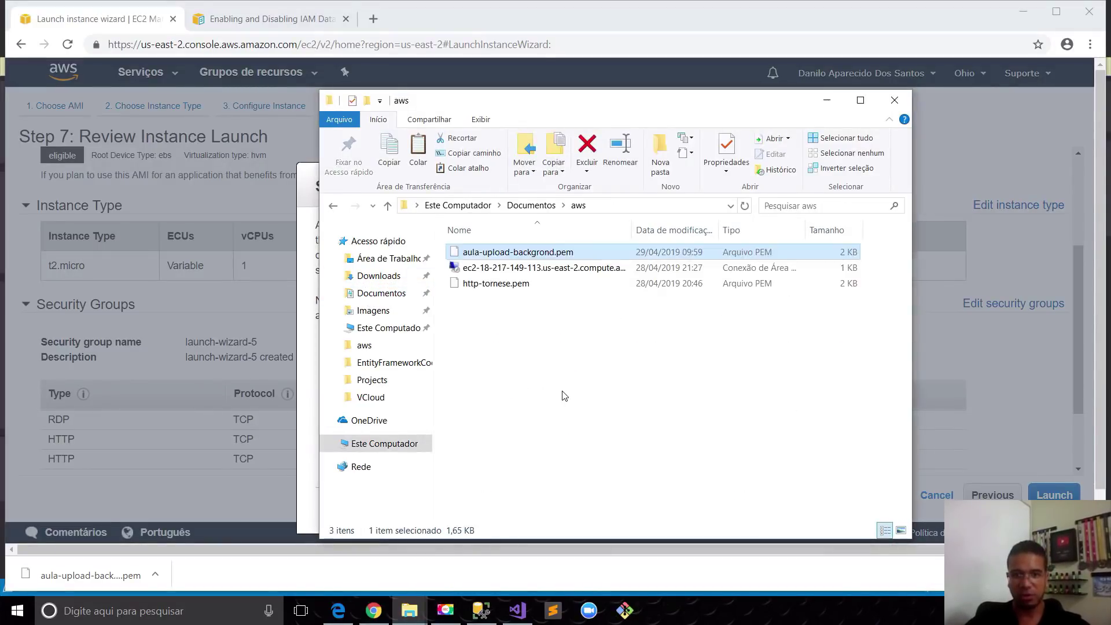
pyautogui.click(895, 101)
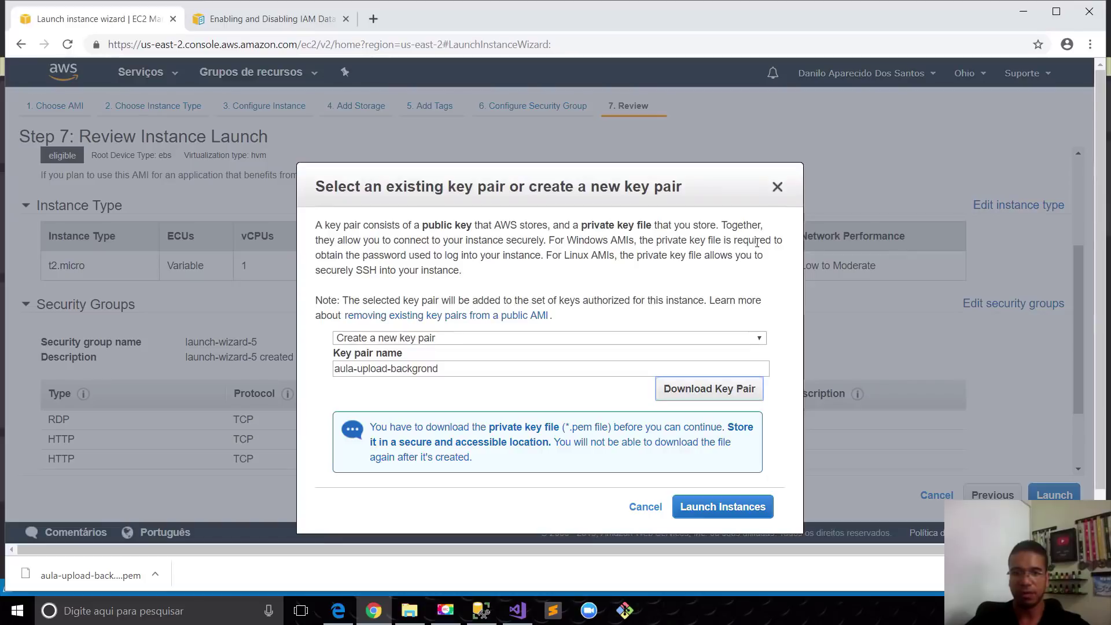
# Launch the instance with the new key pair and open the list of running EC2 instances.
pyautogui.click(719, 509)
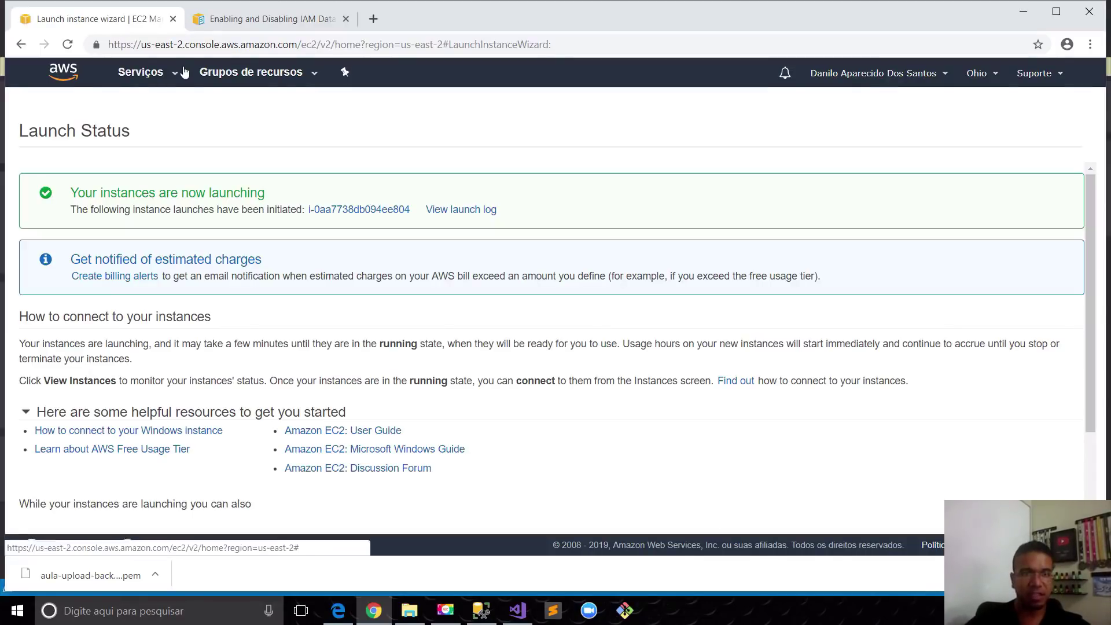
pyautogui.click(164, 74)
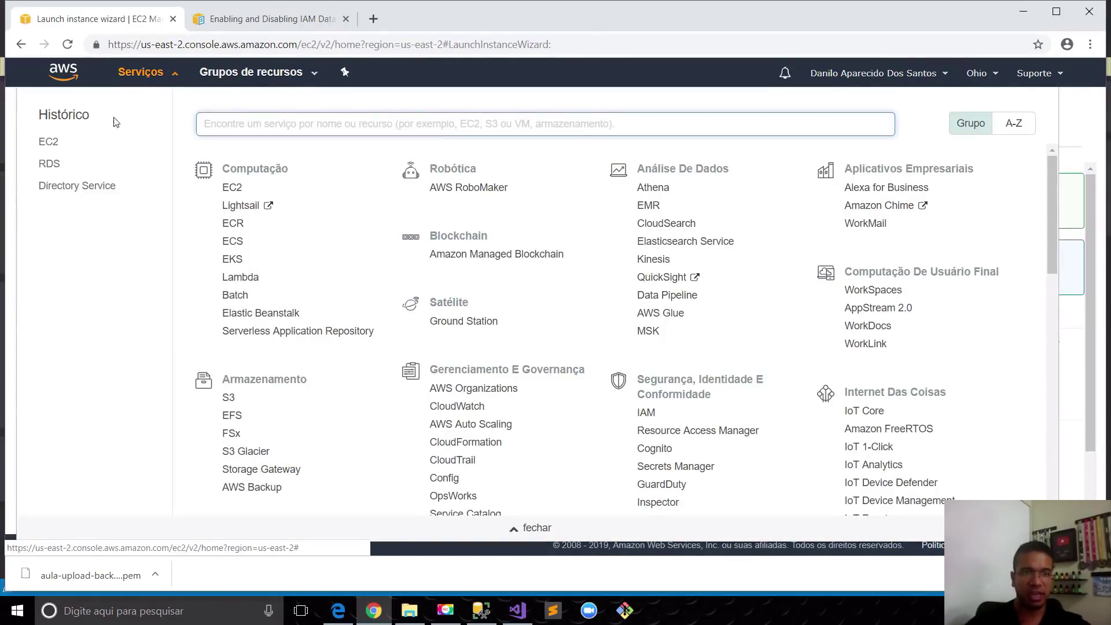
pyautogui.click(48, 143)
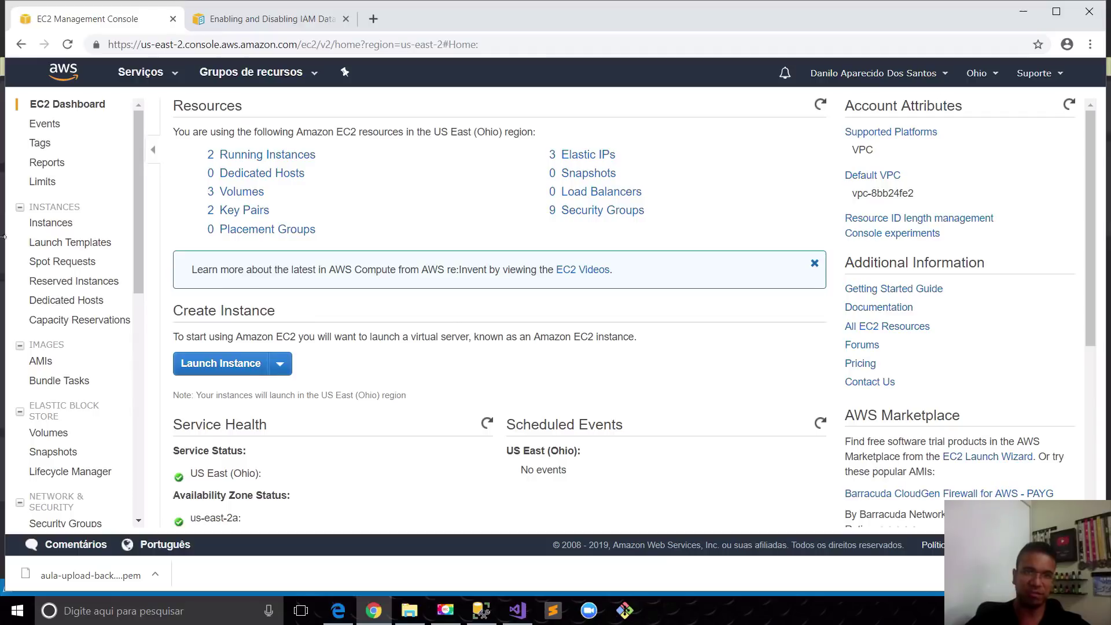
pyautogui.click(272, 155)
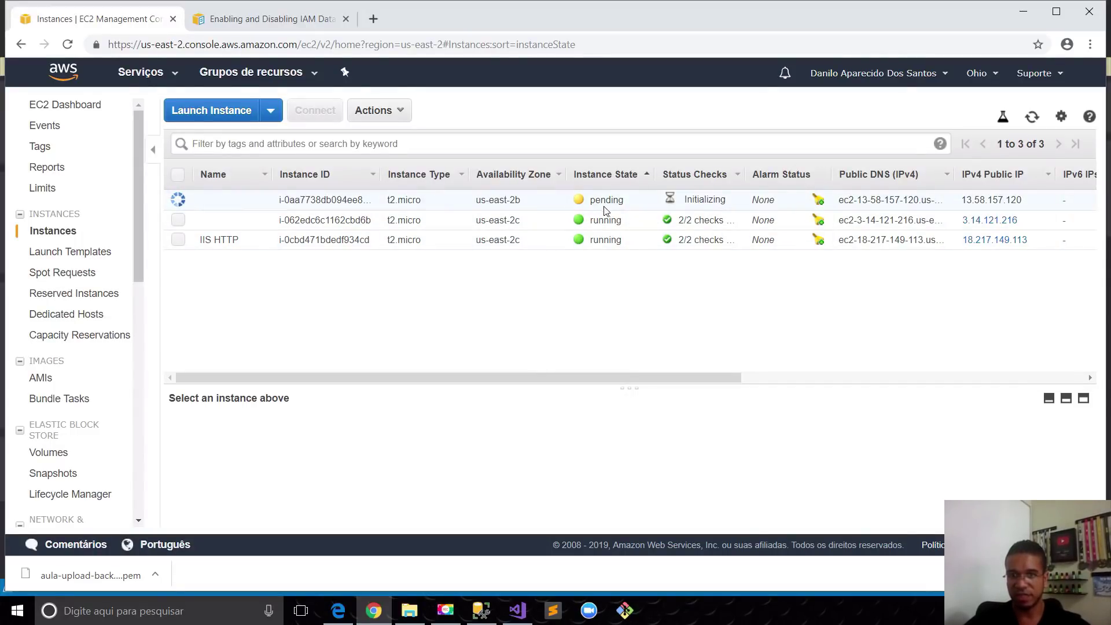
# Refresh the EC2 instance list and sort it by status checks to check the new instance.
pyautogui.click(1033, 120)
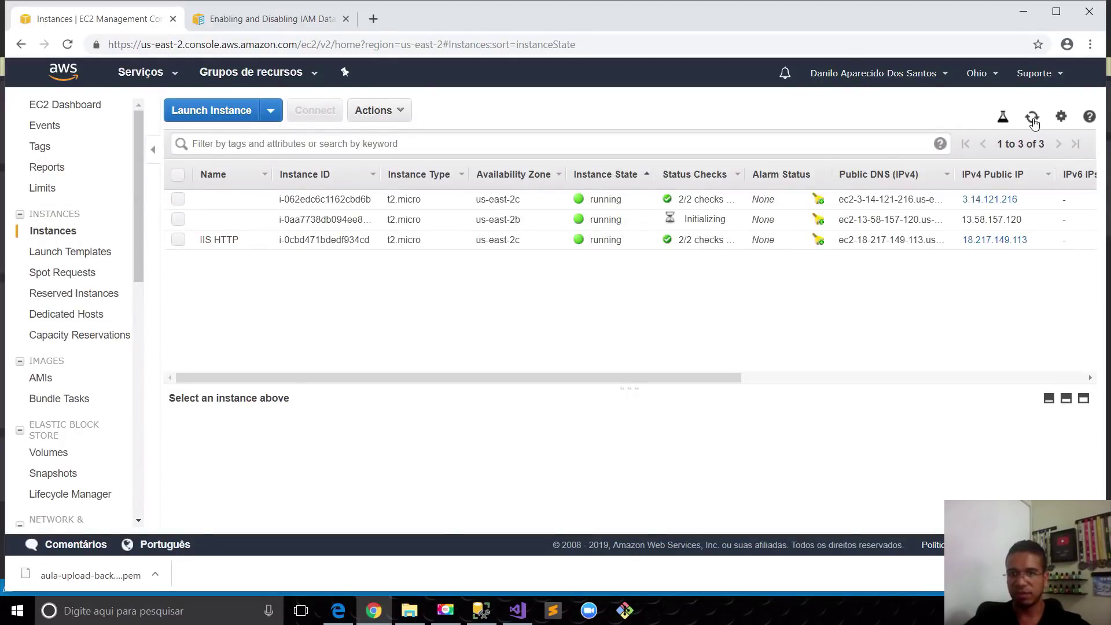
pyautogui.click(1033, 119)
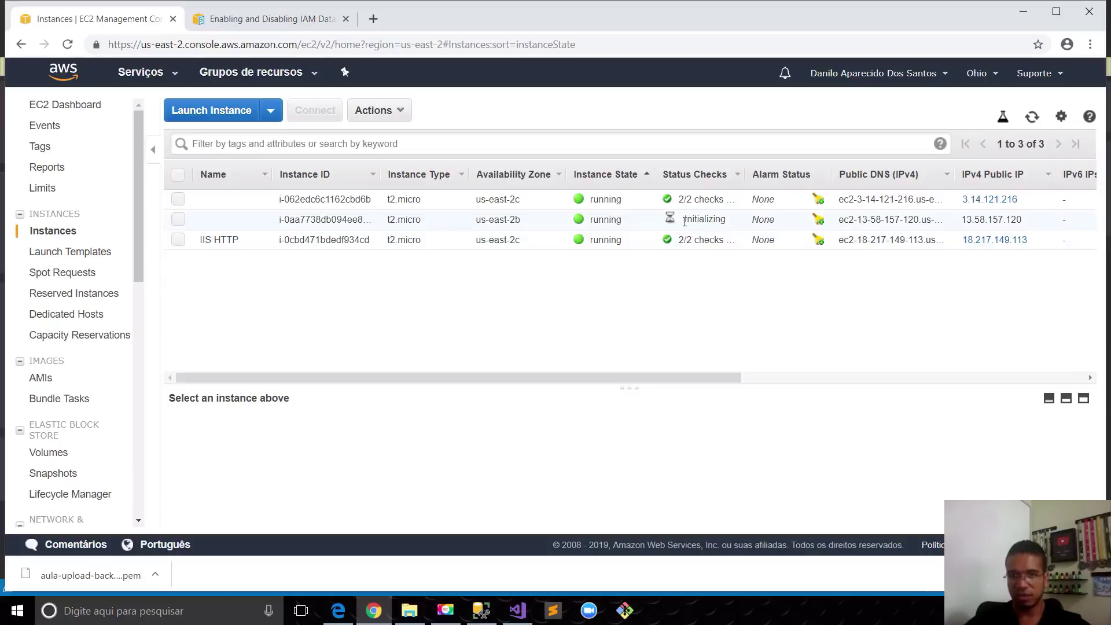
pyautogui.click(710, 175)
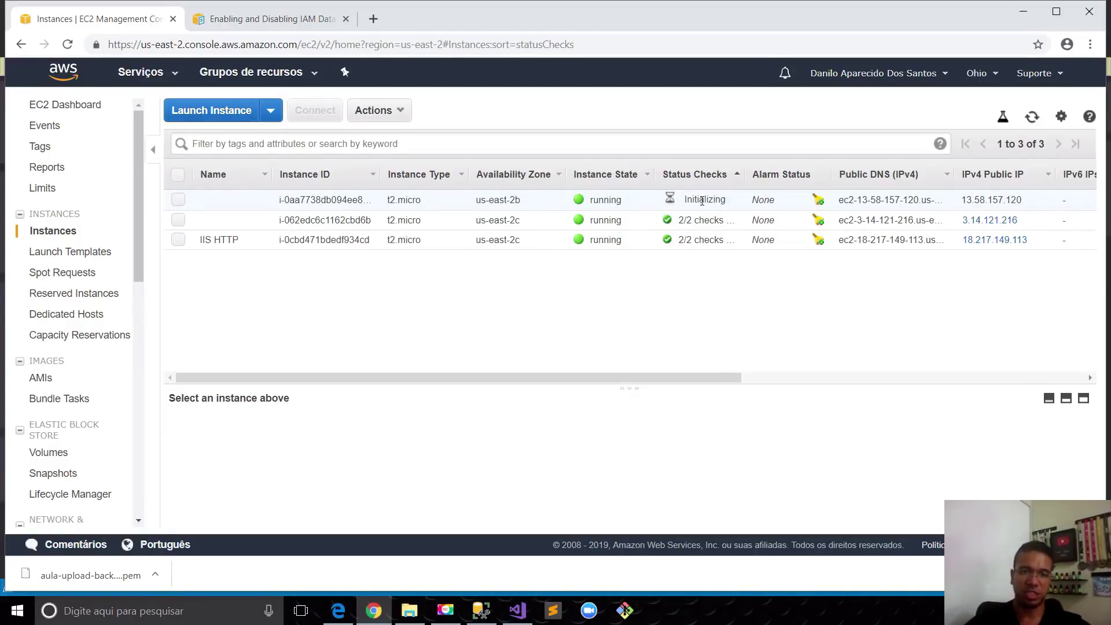
# Name the new, still initializing instance "Aula Upload Arquivo Background".
pyautogui.click(256, 201)
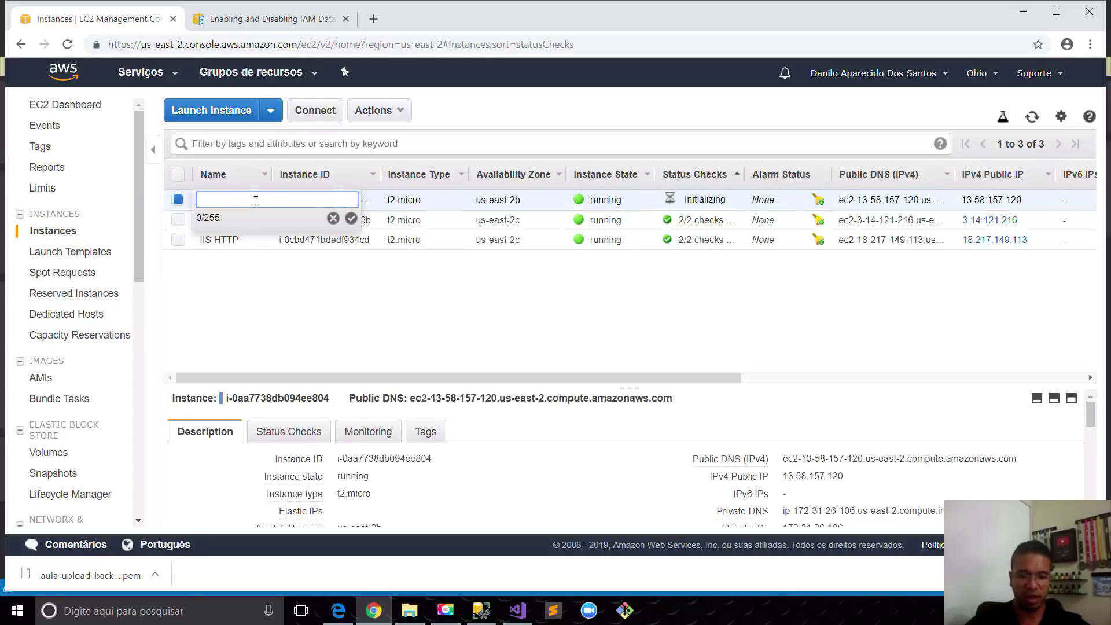
pyautogui.write('A')
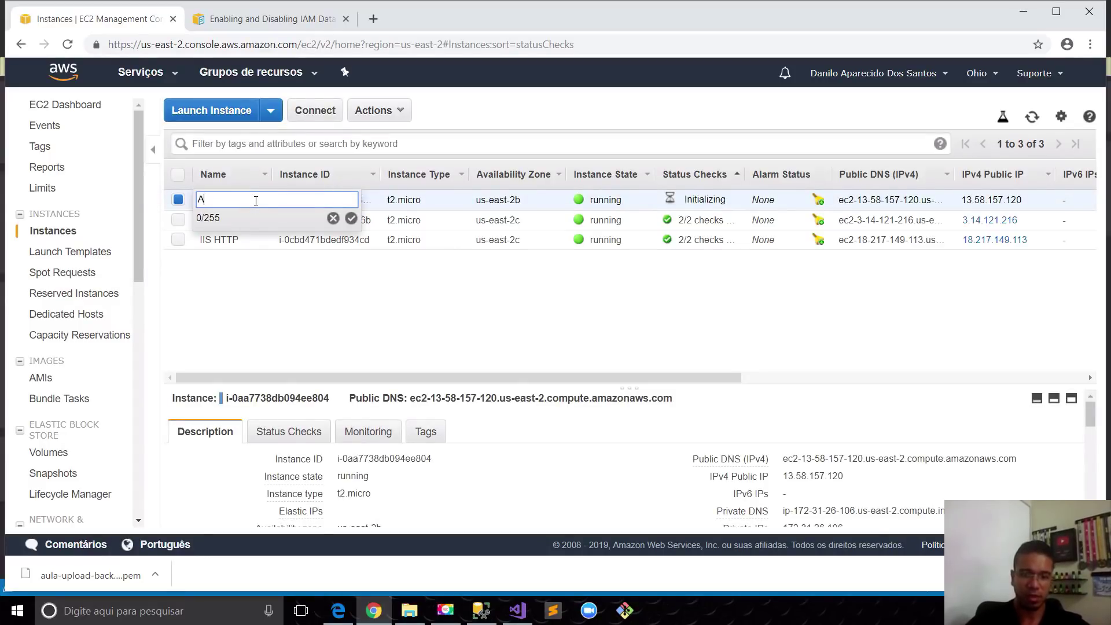
pyautogui.write('ula Uploa')
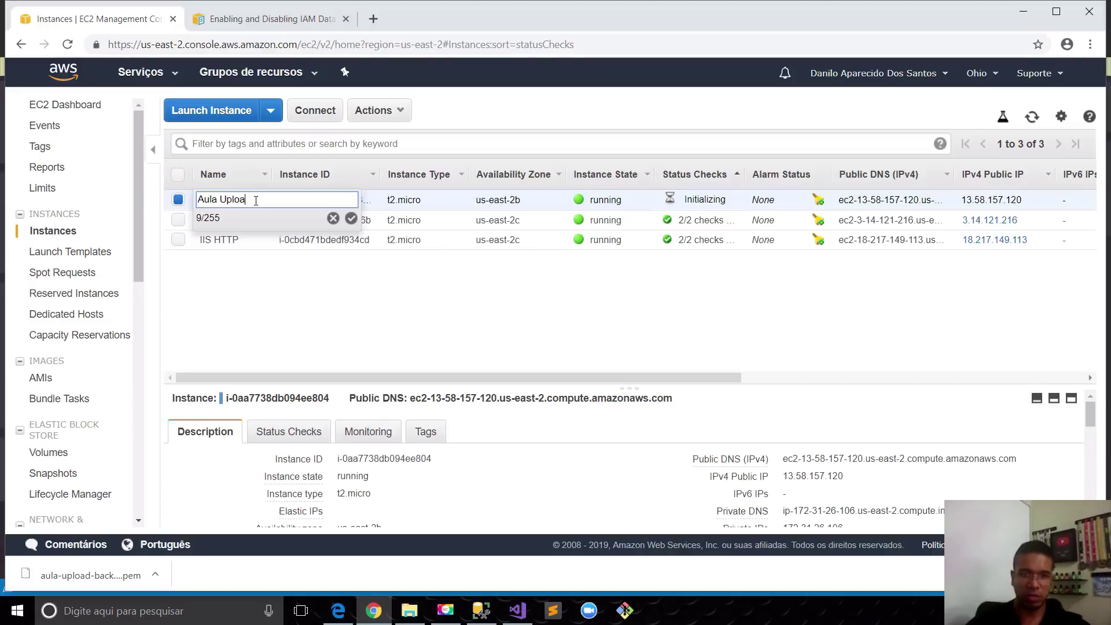
pyautogui.write('d Arquiv')
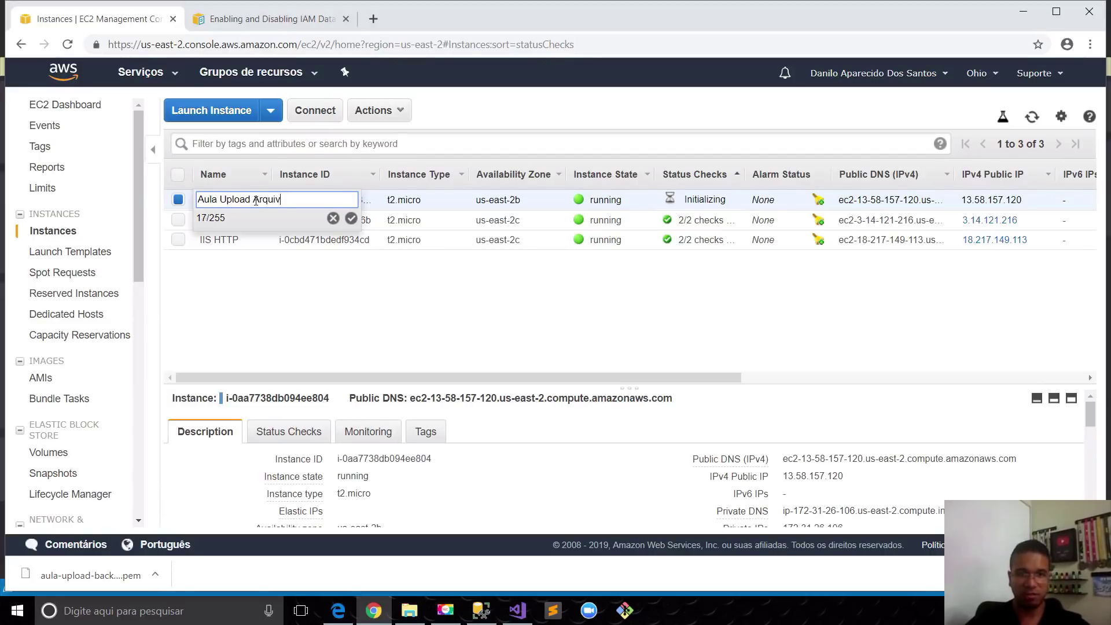
pyautogui.write('o Background')
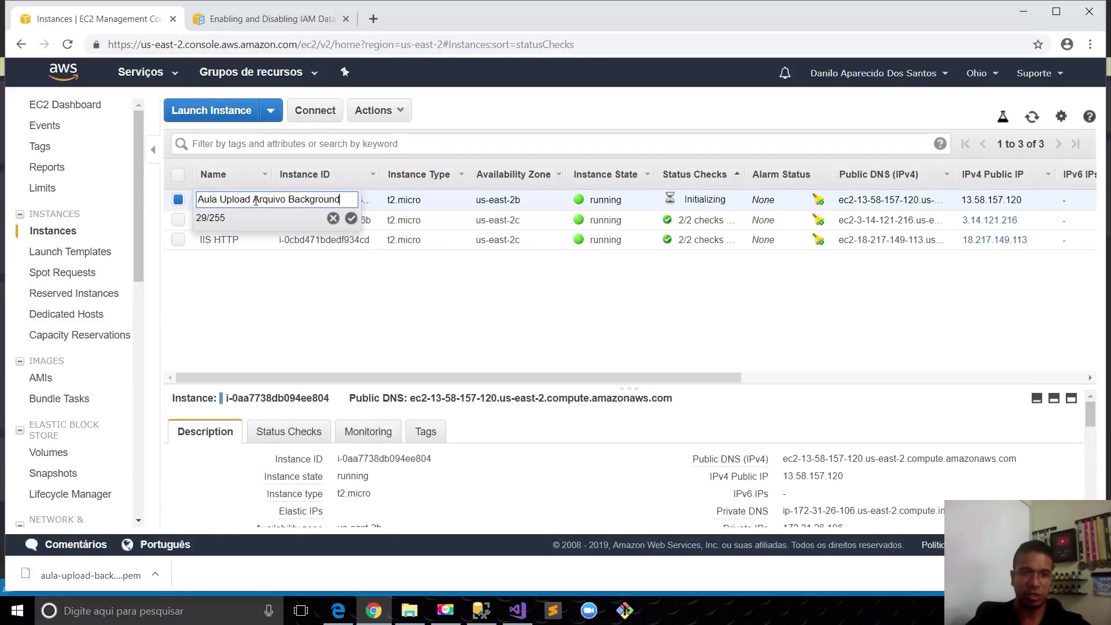
pyautogui.press('Return')
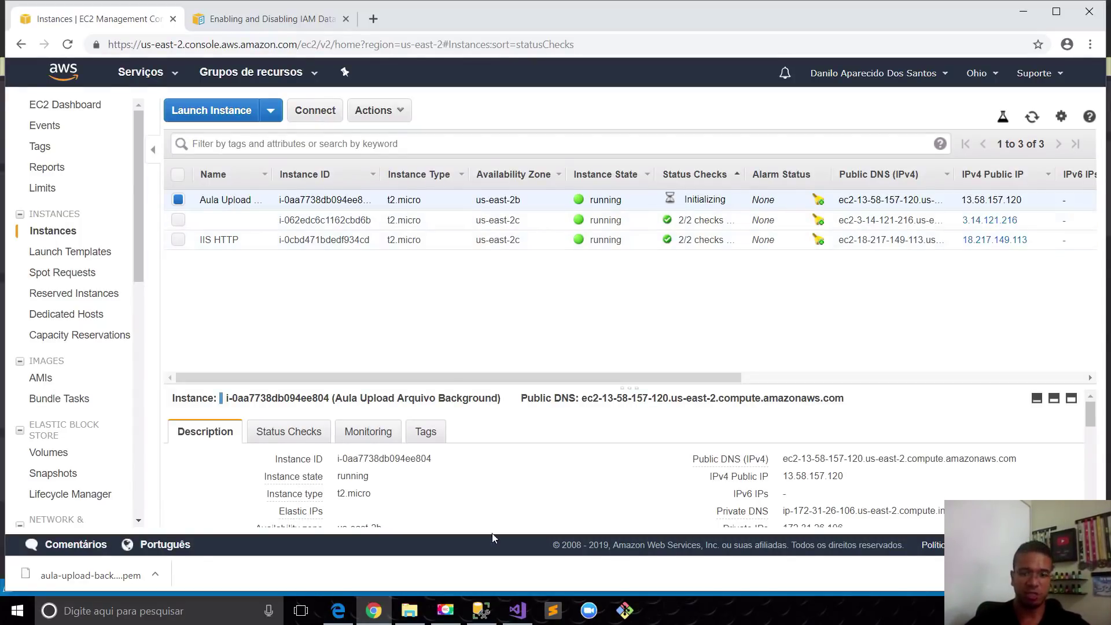
# Switch to Visual Studio, close the TesteDeploy publish page and open HomeController.cs from the project's Controllers folder.
pyautogui.click(517, 611)
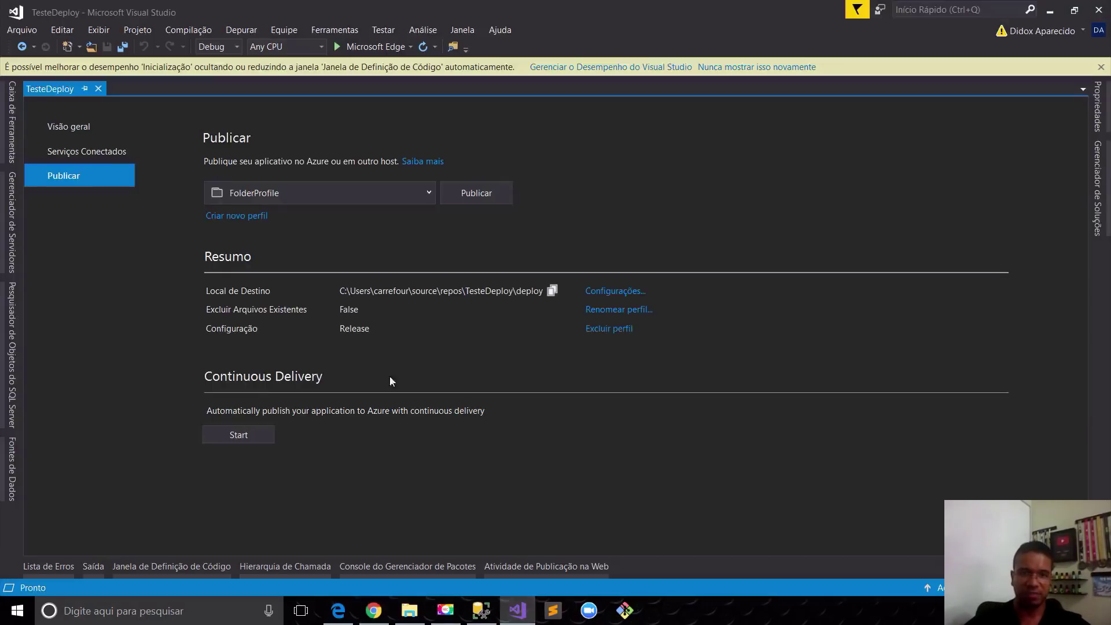
pyautogui.click(98, 89)
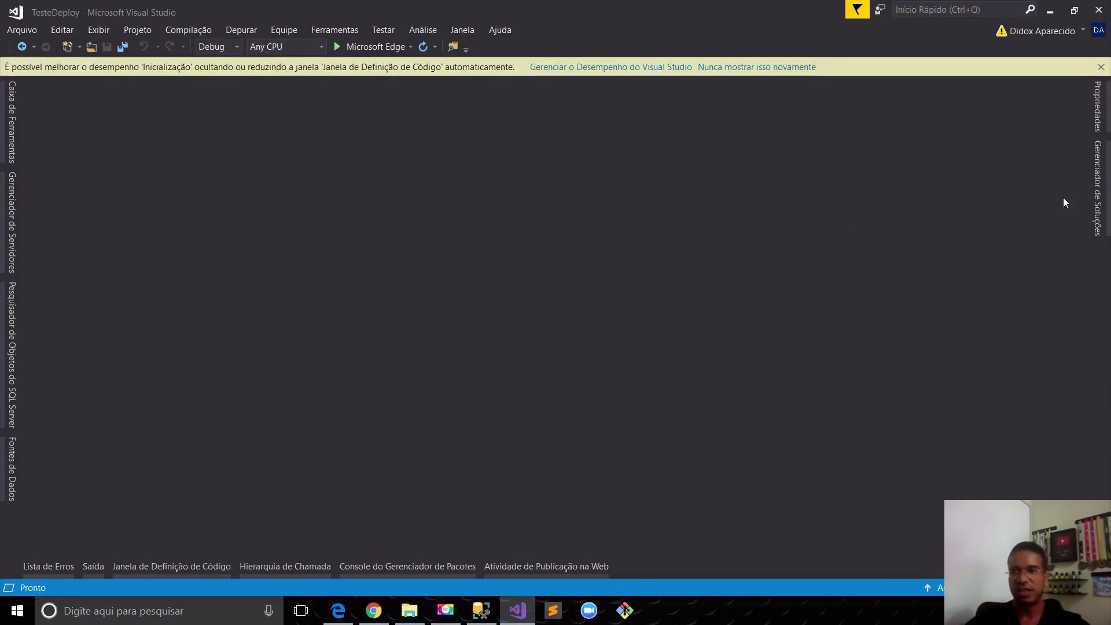
pyautogui.click(1099, 189)
pyautogui.click(949, 209)
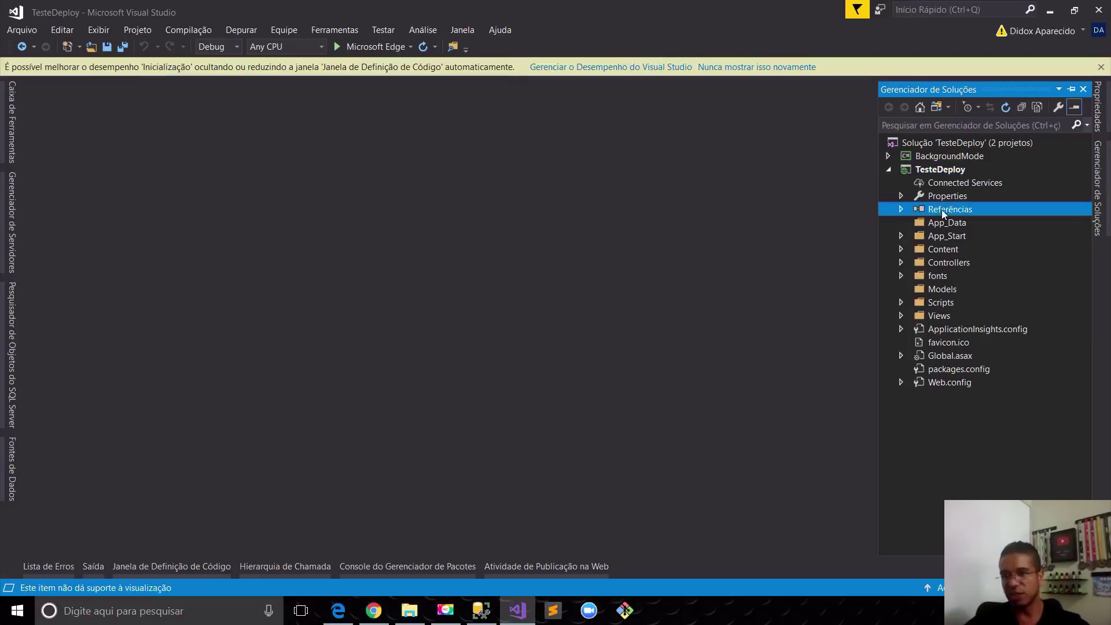
pyautogui.click(905, 276)
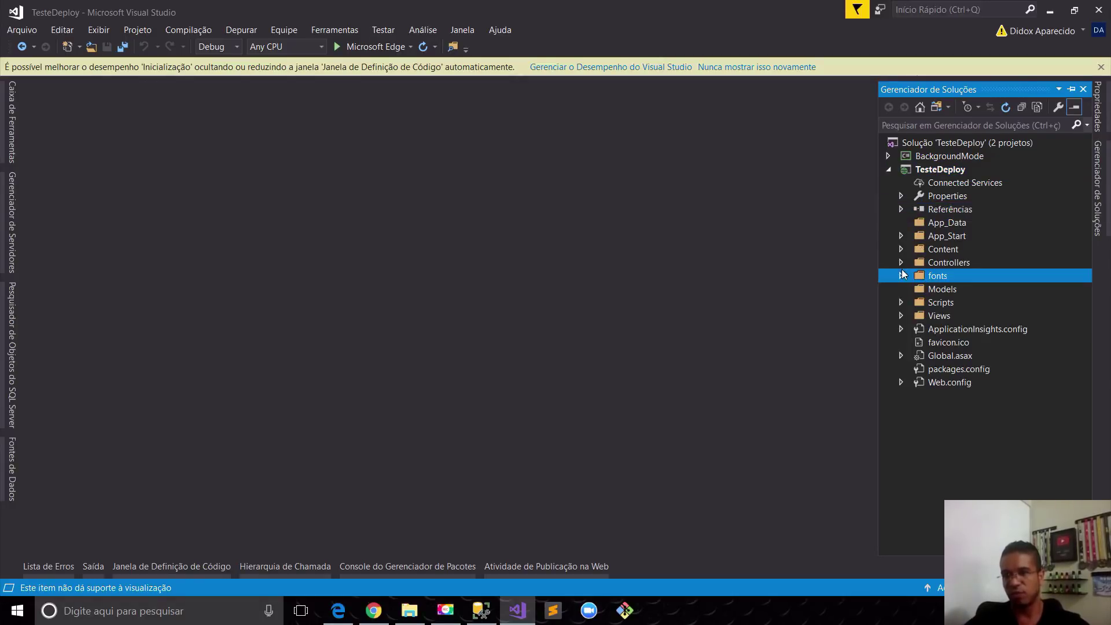
pyautogui.click(902, 263)
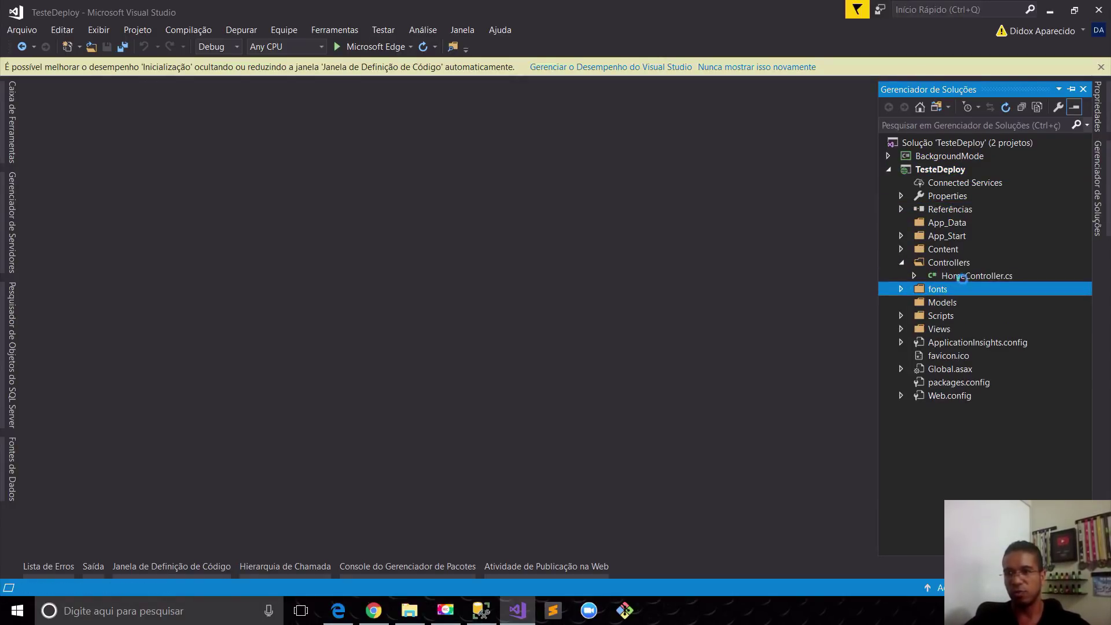
pyautogui.doubleClick(974, 277)
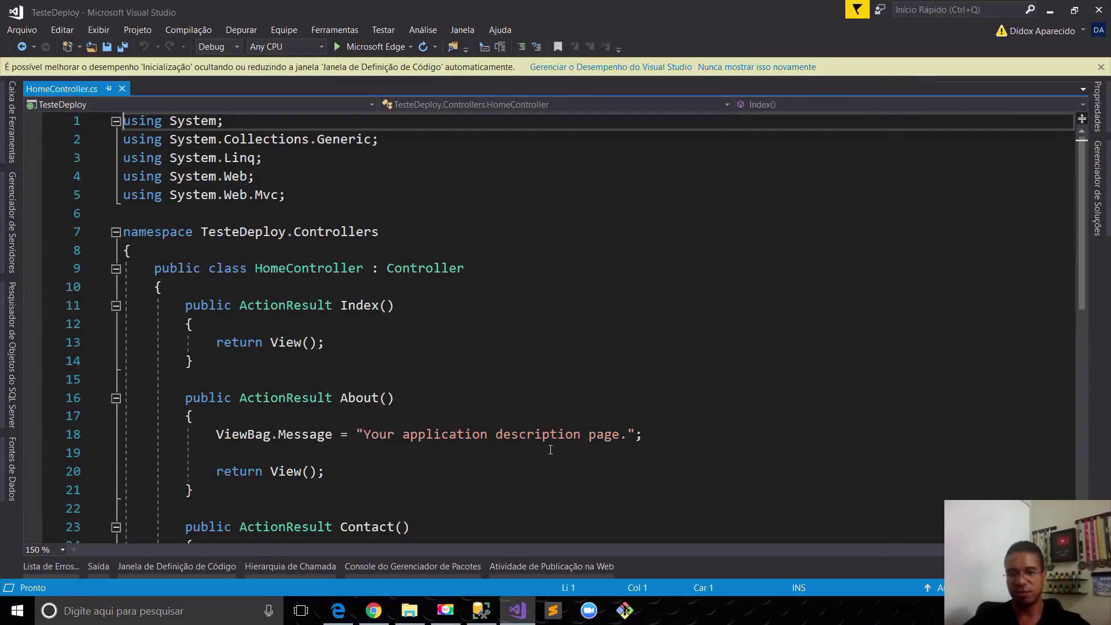
pyautogui.moveTo(1109, 149)
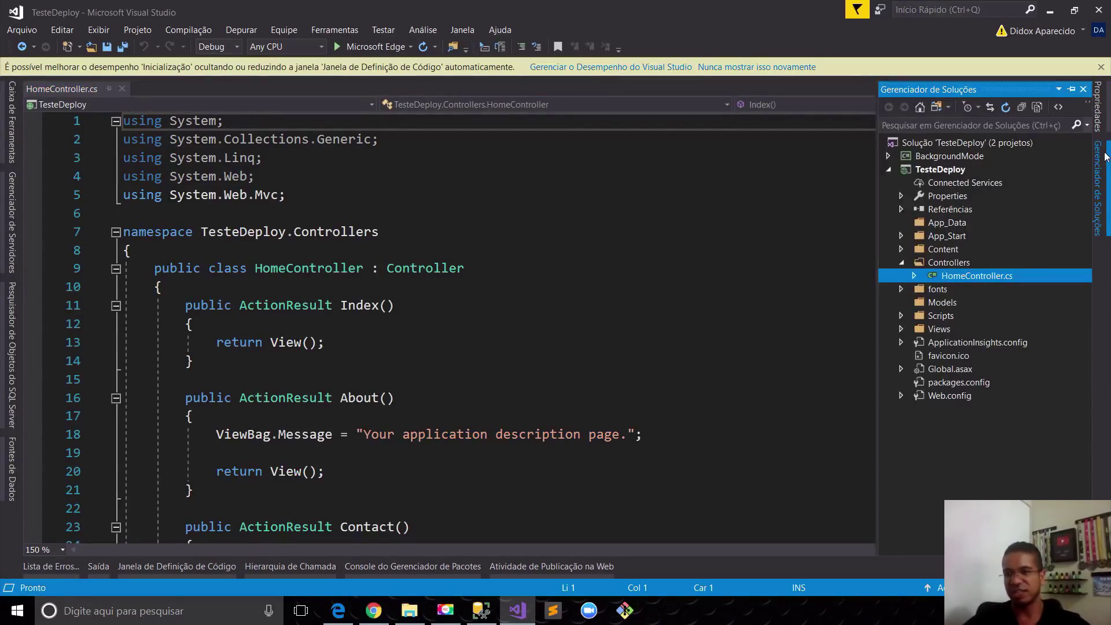
# Collapse the Controllers folder, expand the BackgroundMode project and set it as the solution's startup project.
pyautogui.click(902, 263)
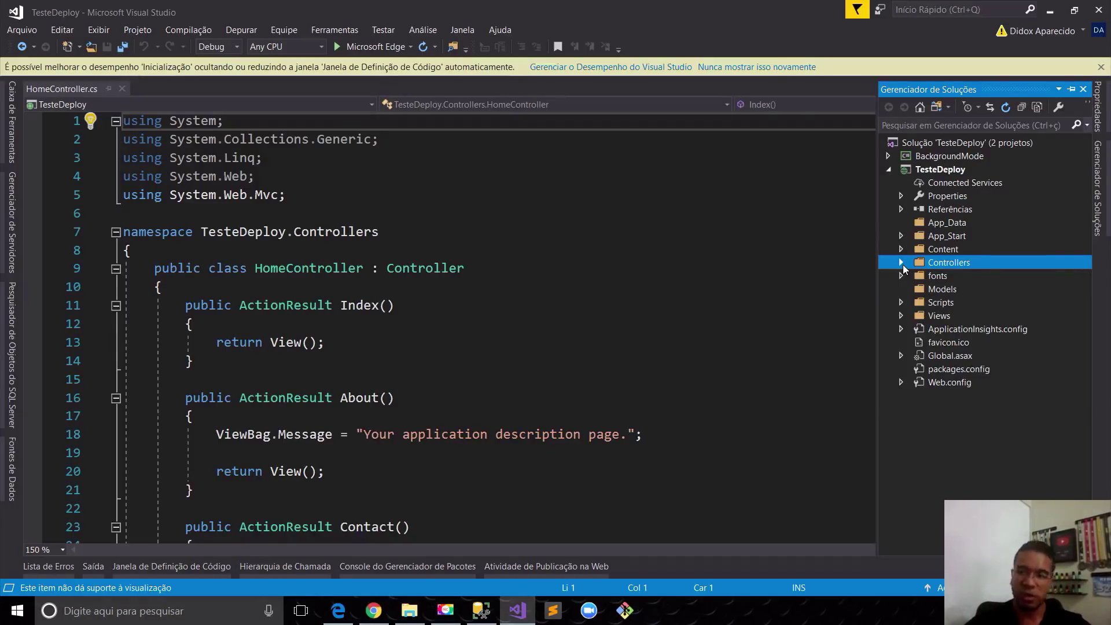
pyautogui.click(944, 156)
pyautogui.click(888, 156)
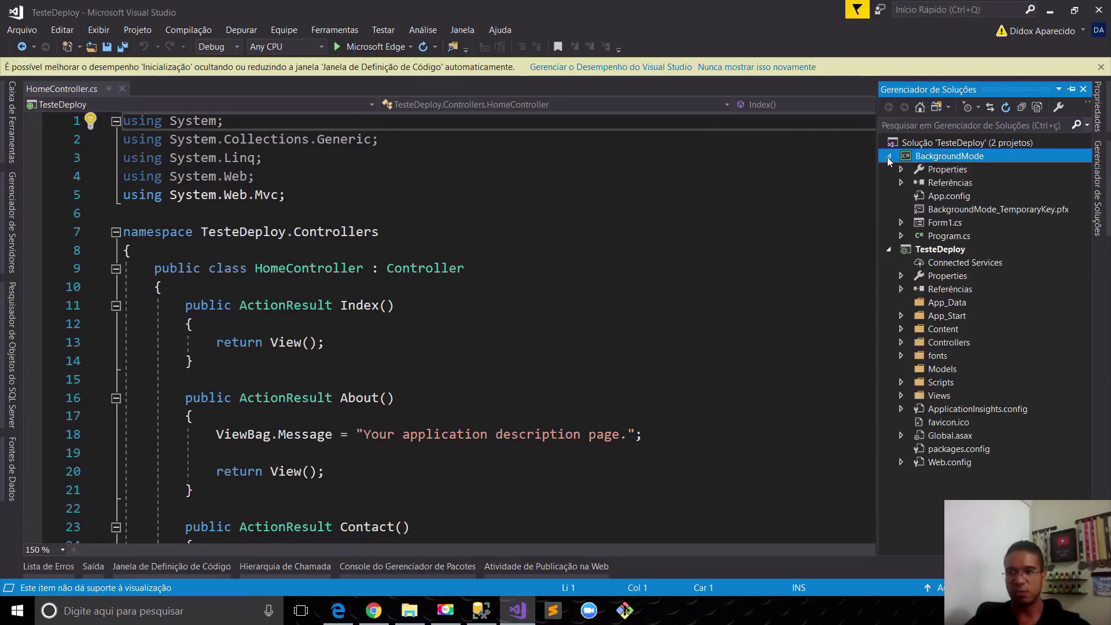
pyautogui.rightClick(930, 163)
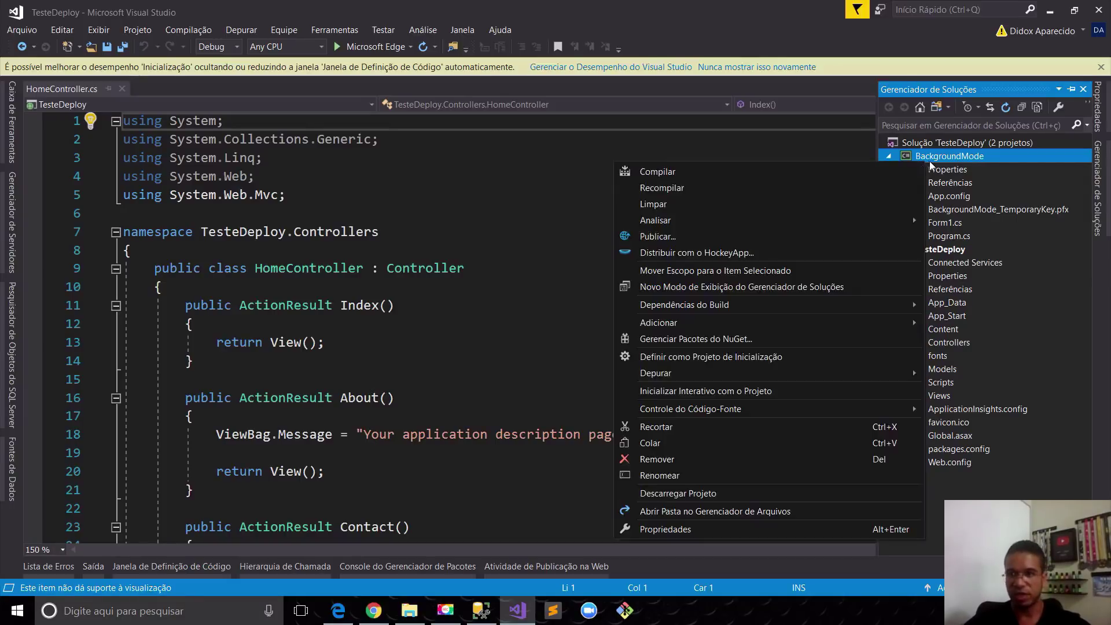
pyautogui.click(709, 357)
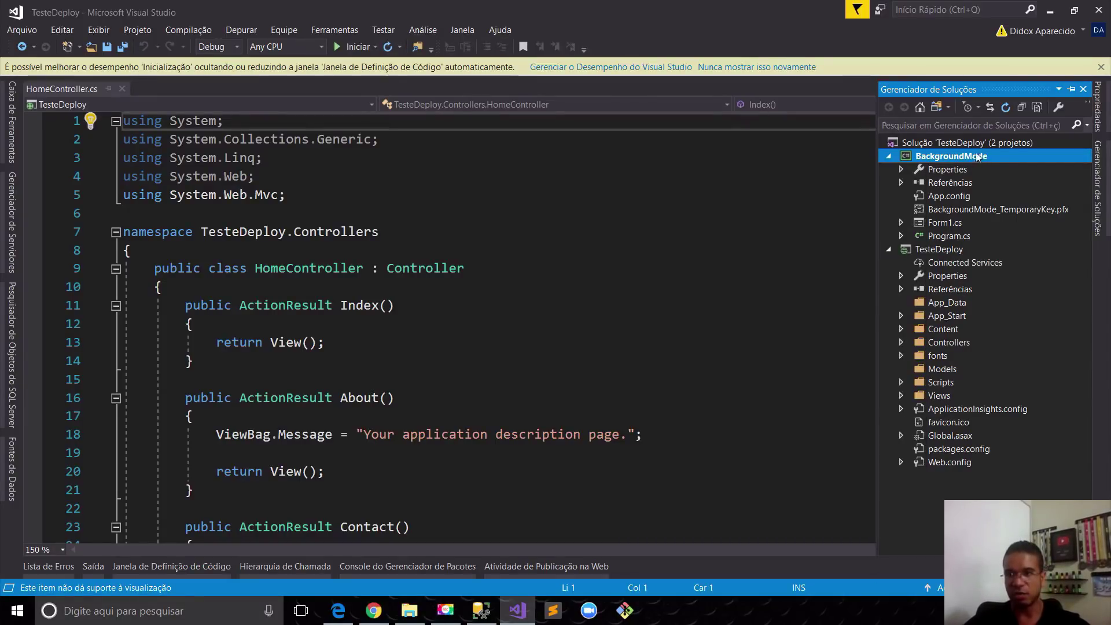
pyautogui.click(957, 146)
pyautogui.click(956, 152)
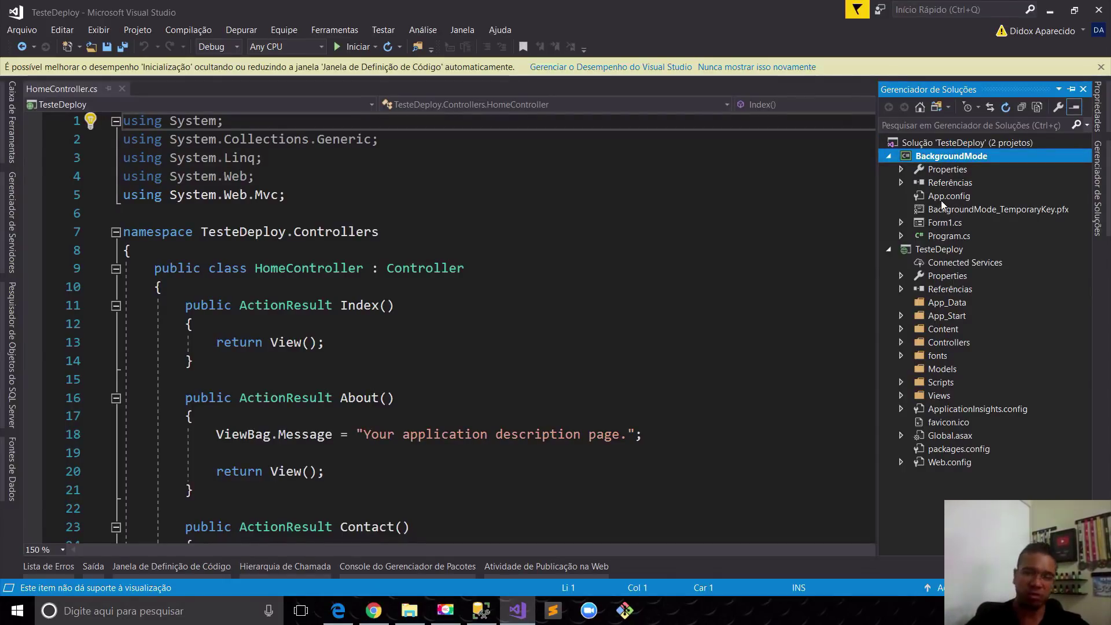
# Run the BackgroundMode project without security debugging, try button1 on Form1 and close the form.
pyautogui.click(353, 47)
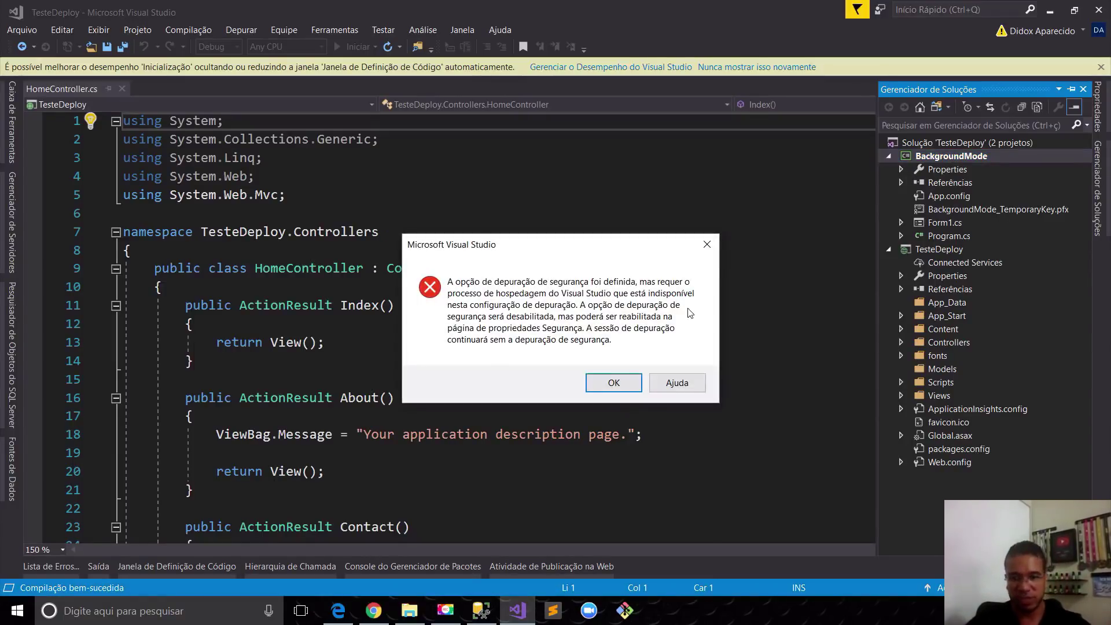
pyautogui.click(614, 383)
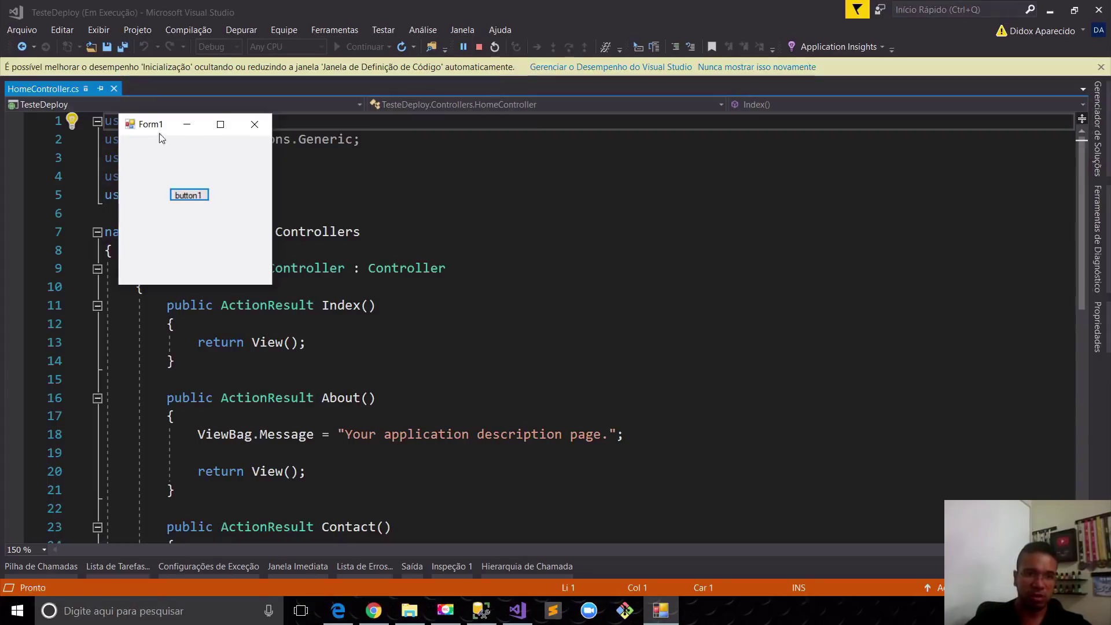
pyautogui.moveTo(149, 129); pyautogui.dragTo(509, 219)
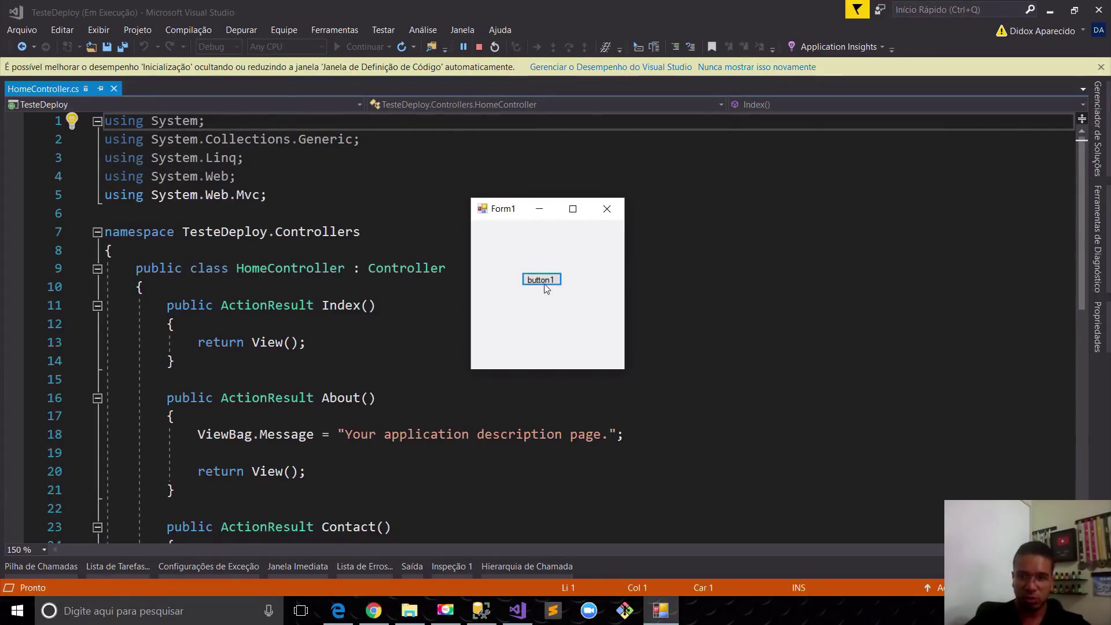
pyautogui.click(551, 281)
pyautogui.click(562, 354)
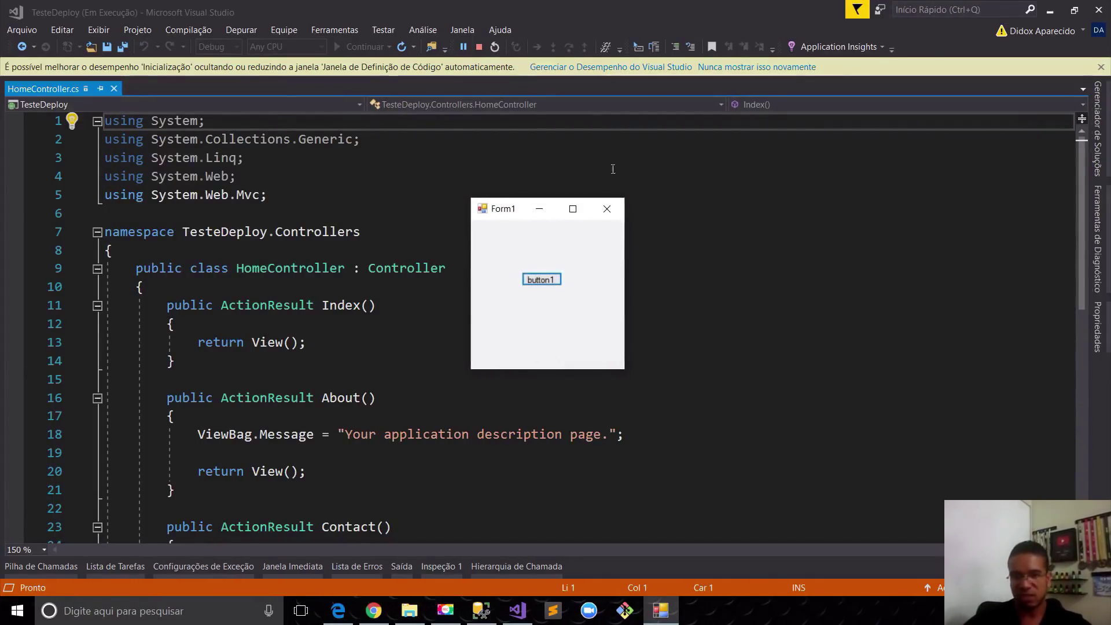
pyautogui.click(607, 208)
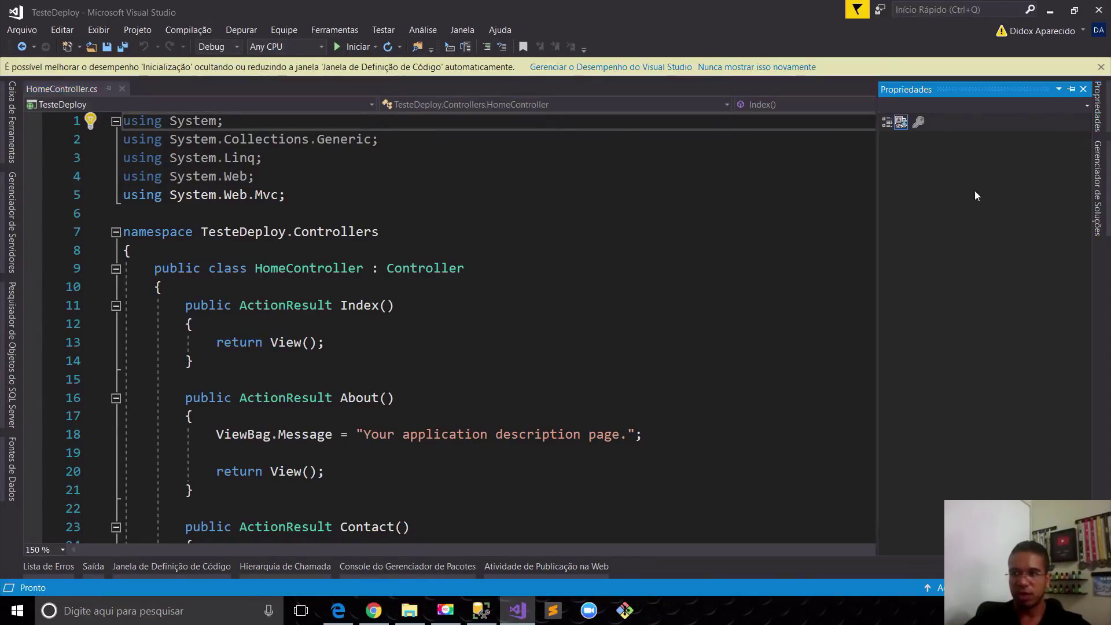
# Open the Form1 designer, inspect the MessageBox call in button1's click handler, and close both Form1 documents.
pyautogui.click(1099, 186)
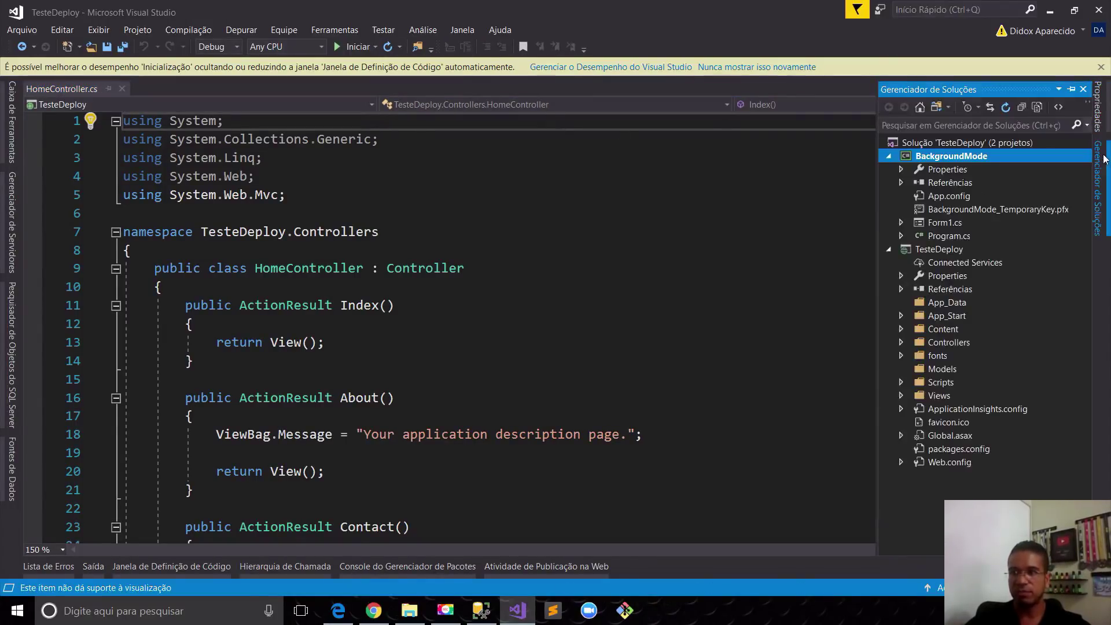
pyautogui.doubleClick(945, 224)
pyautogui.click(4, 99)
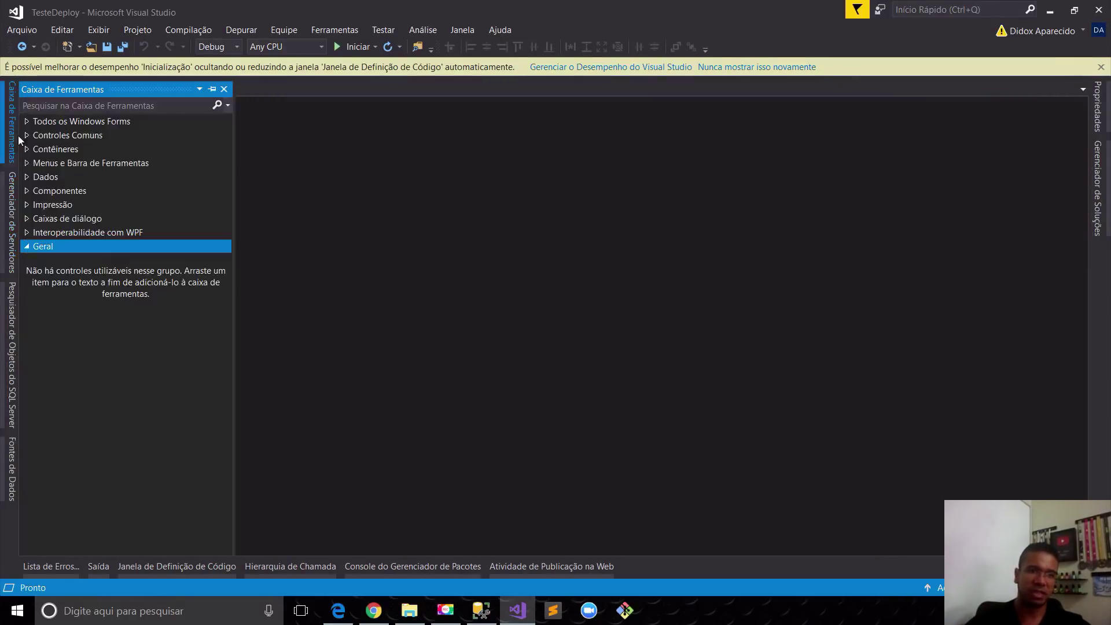
pyautogui.click(407, 215)
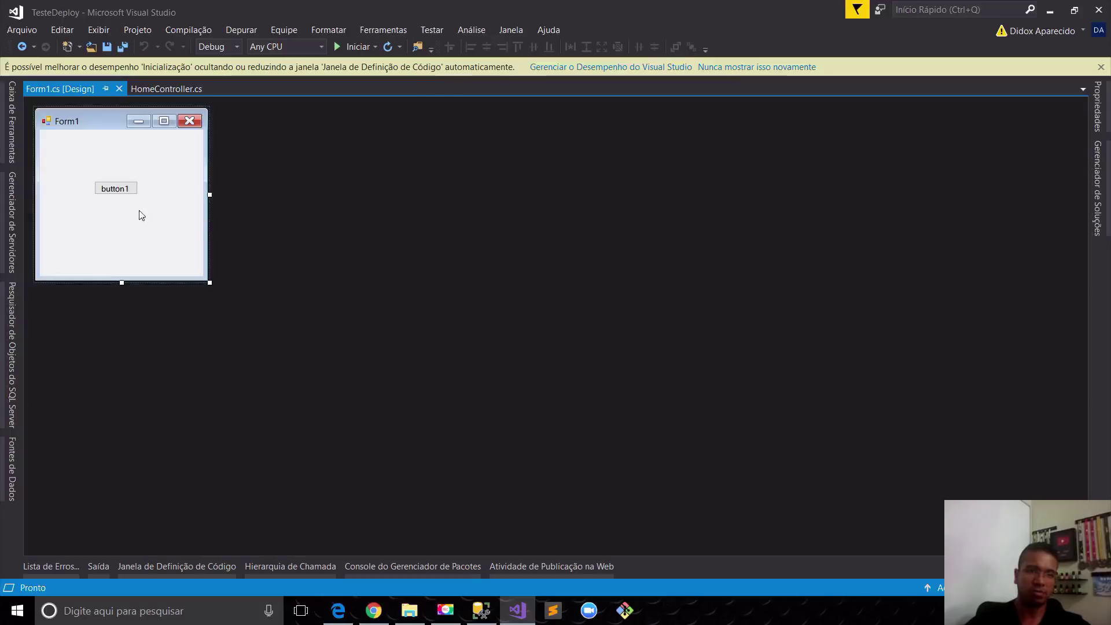
pyautogui.doubleClick(116, 188)
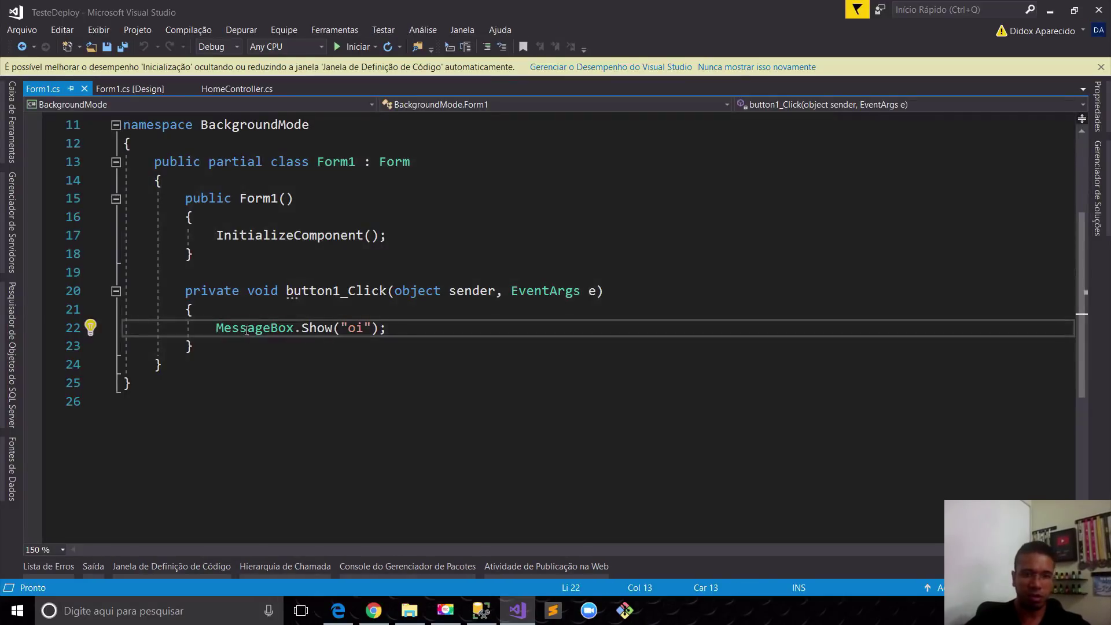
pyautogui.moveTo(247, 328); pyautogui.dragTo(309, 332)
pyautogui.click(355, 328)
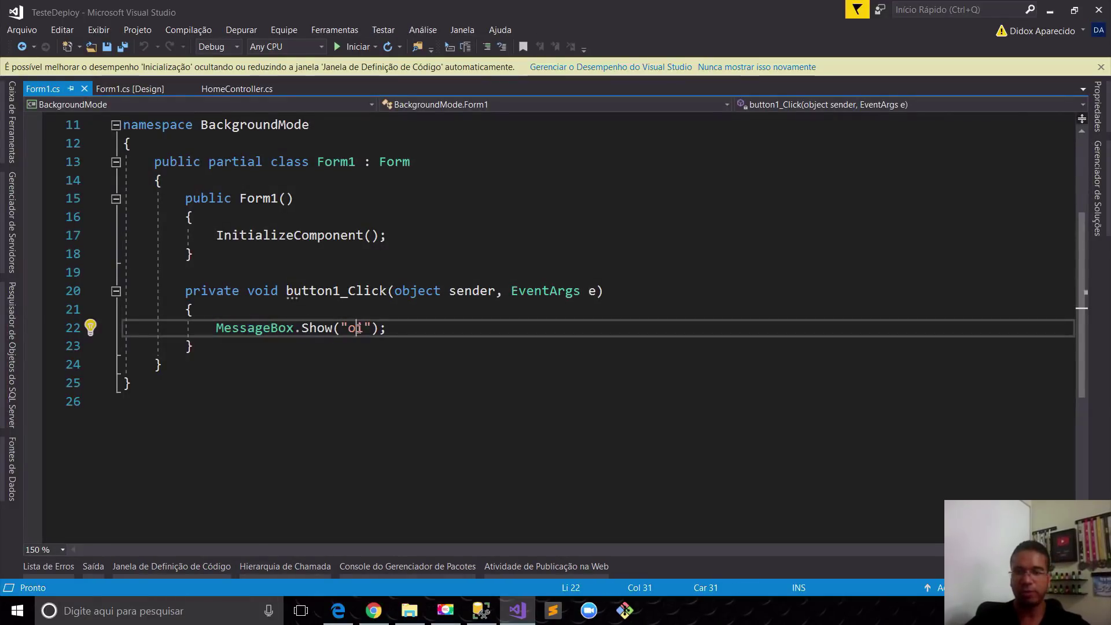
pyautogui.click(86, 90)
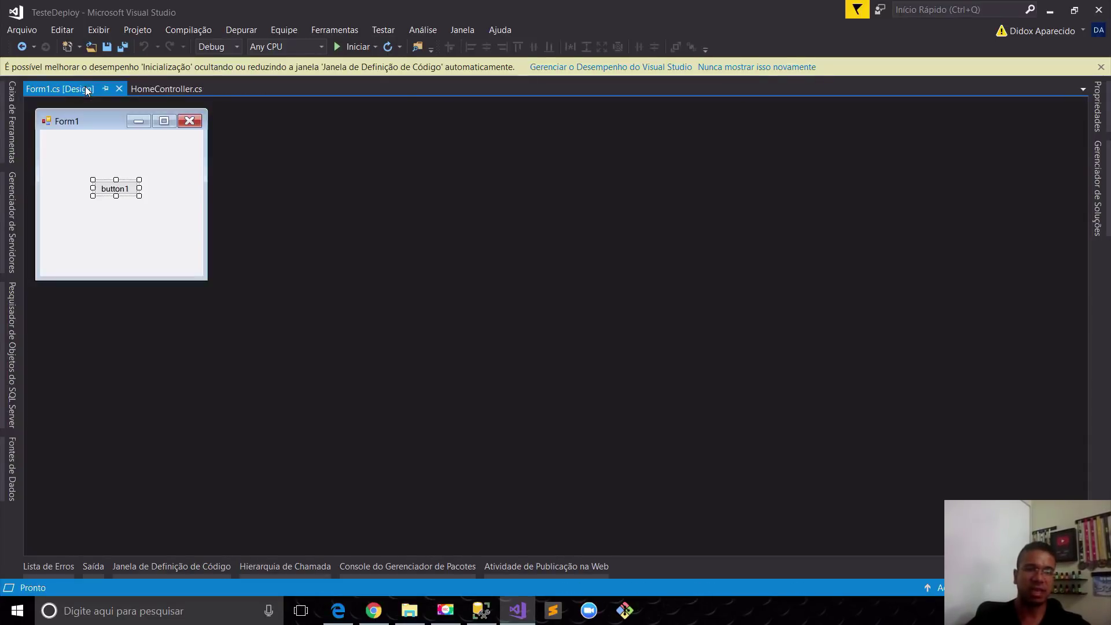
pyautogui.click(119, 89)
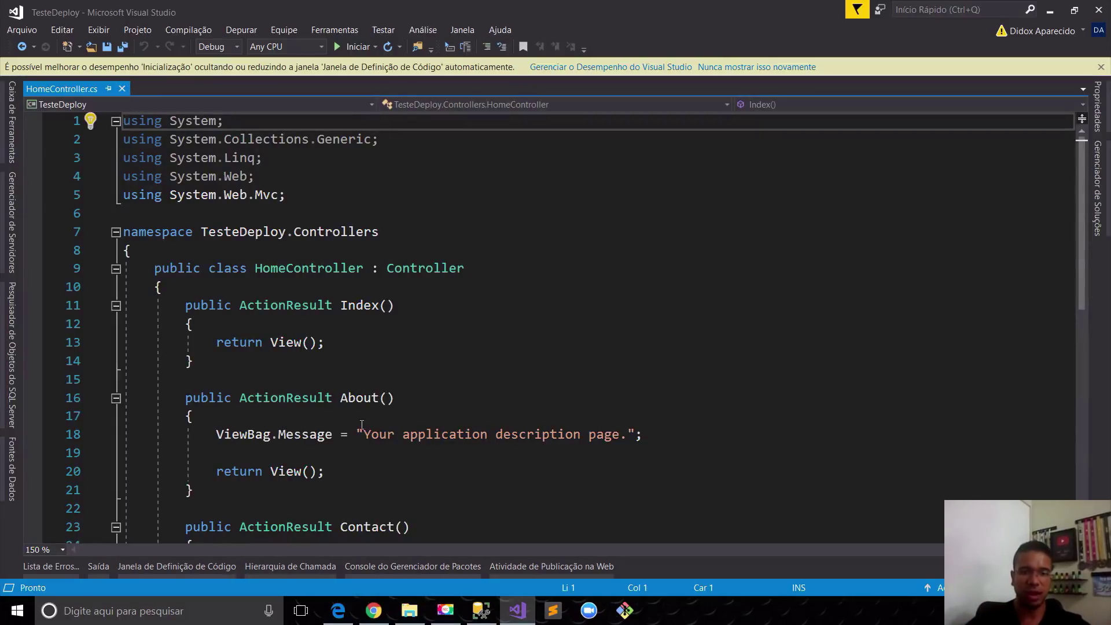
# Set TesteDeploy as the startup project and collapse the BackgroundMode project in the solution tree.
pyautogui.click(1098, 188)
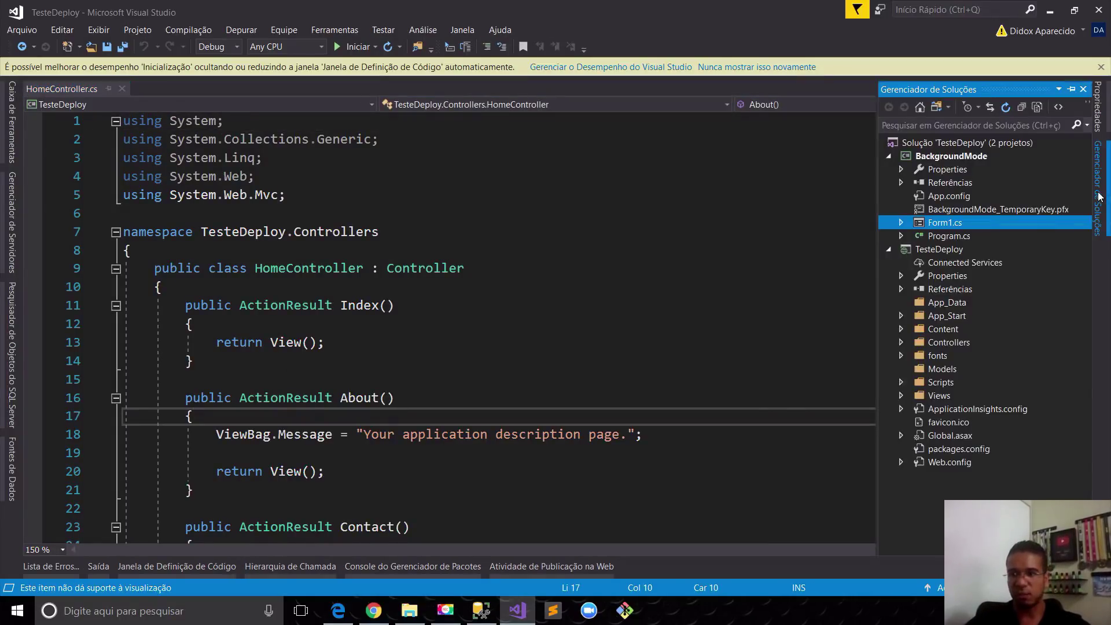
pyautogui.click(937, 254)
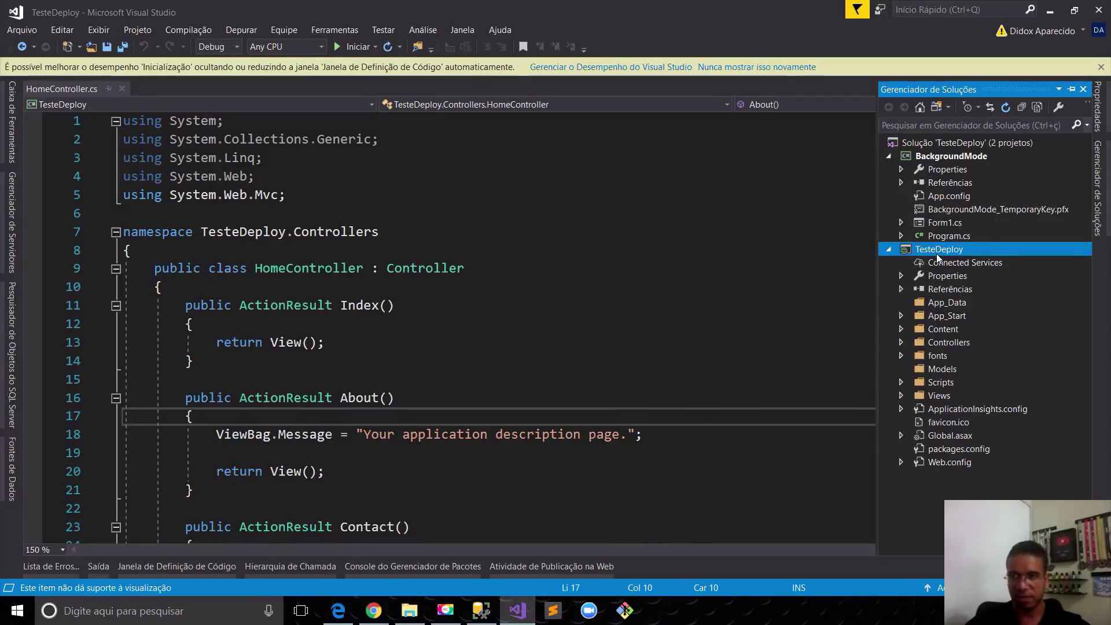
pyautogui.rightClick(937, 253)
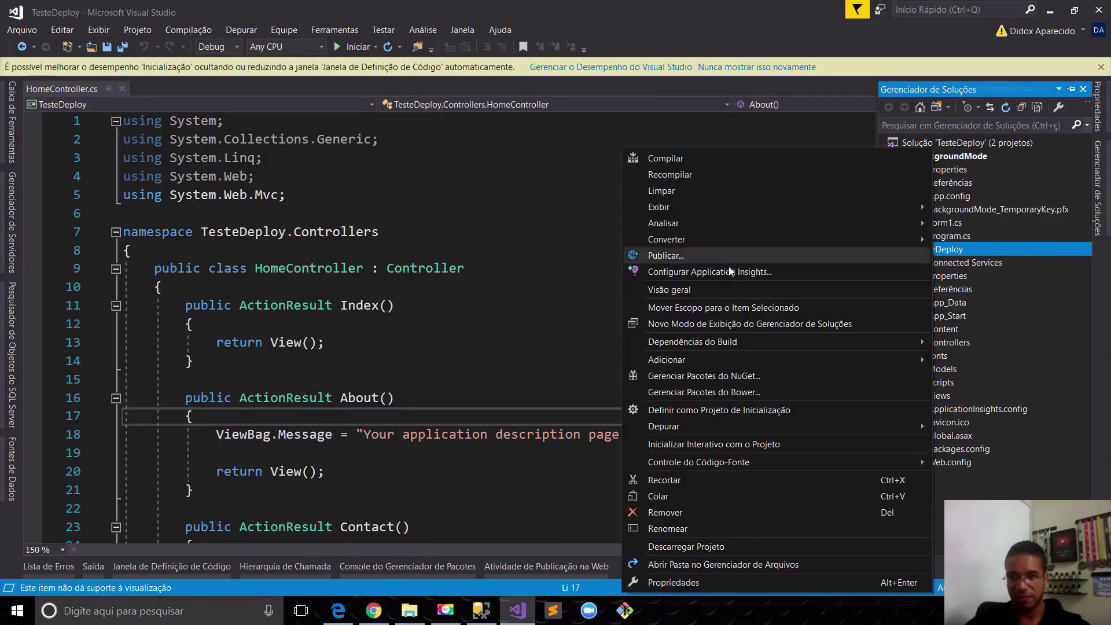
pyautogui.click(703, 410)
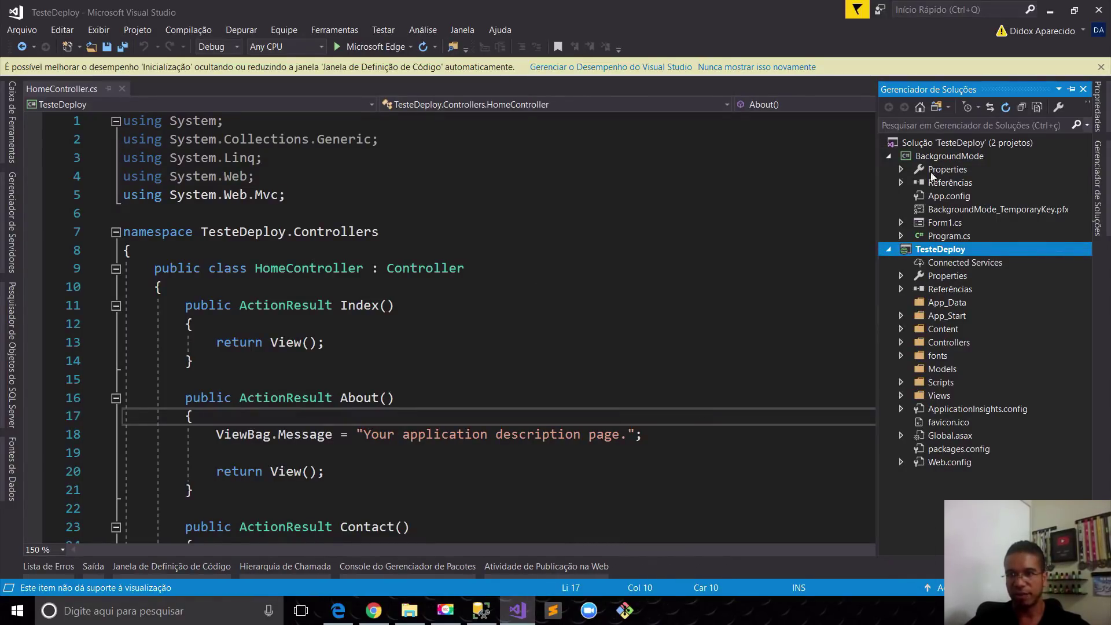
pyautogui.click(887, 156)
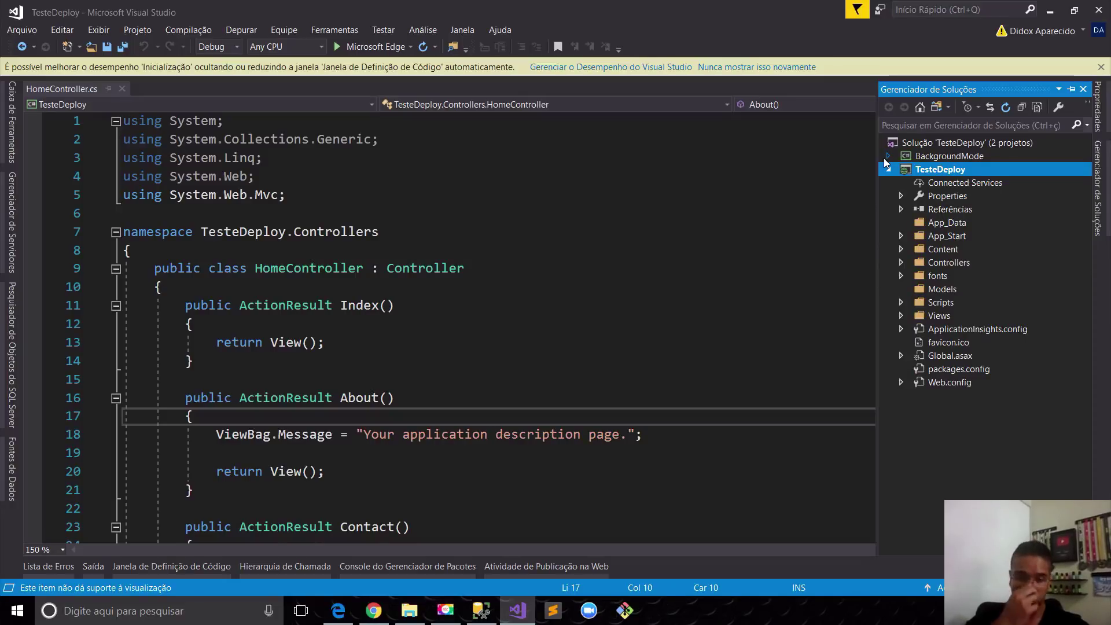
# Glance at SQL Server Management Studio, switch to the EC2 console in Chrome and refresh the instance list.
pyautogui.click(480, 611)
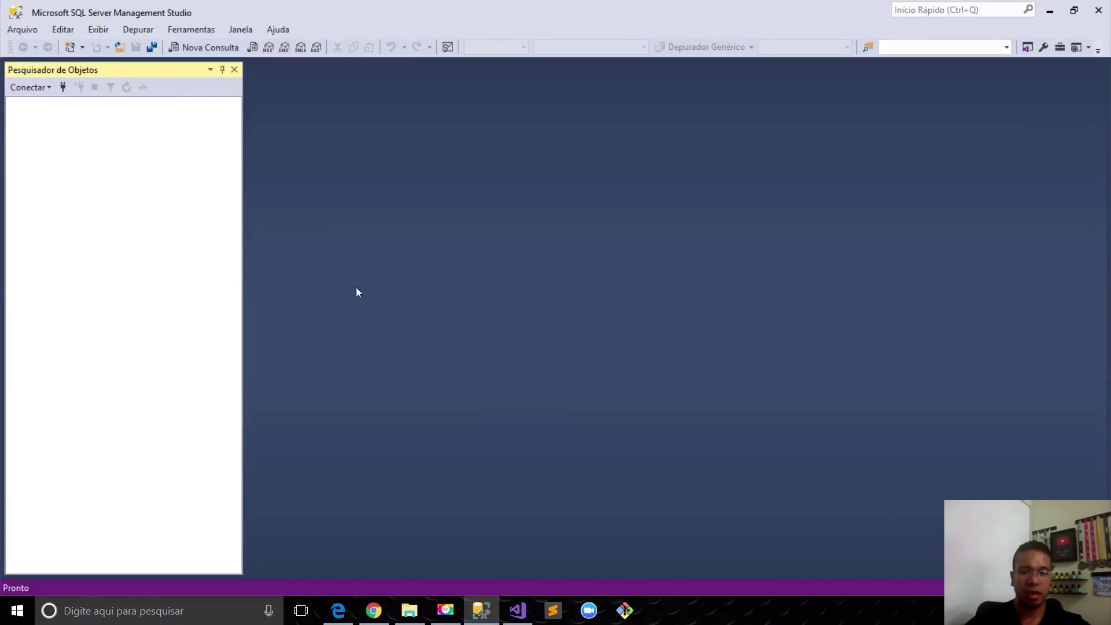
pyautogui.click(480, 611)
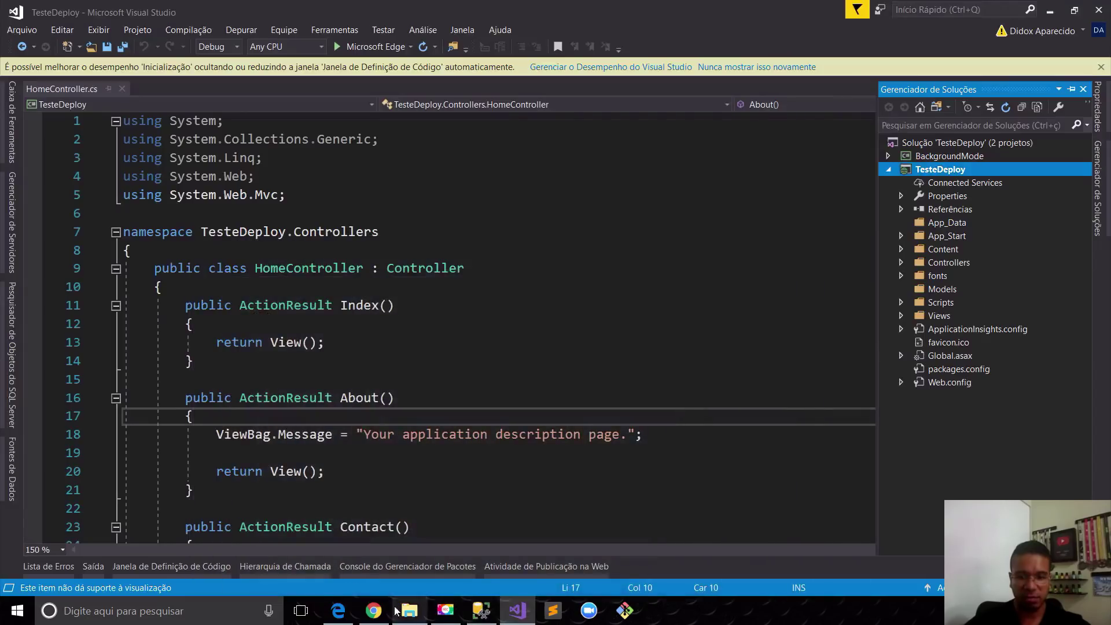
pyautogui.click(374, 611)
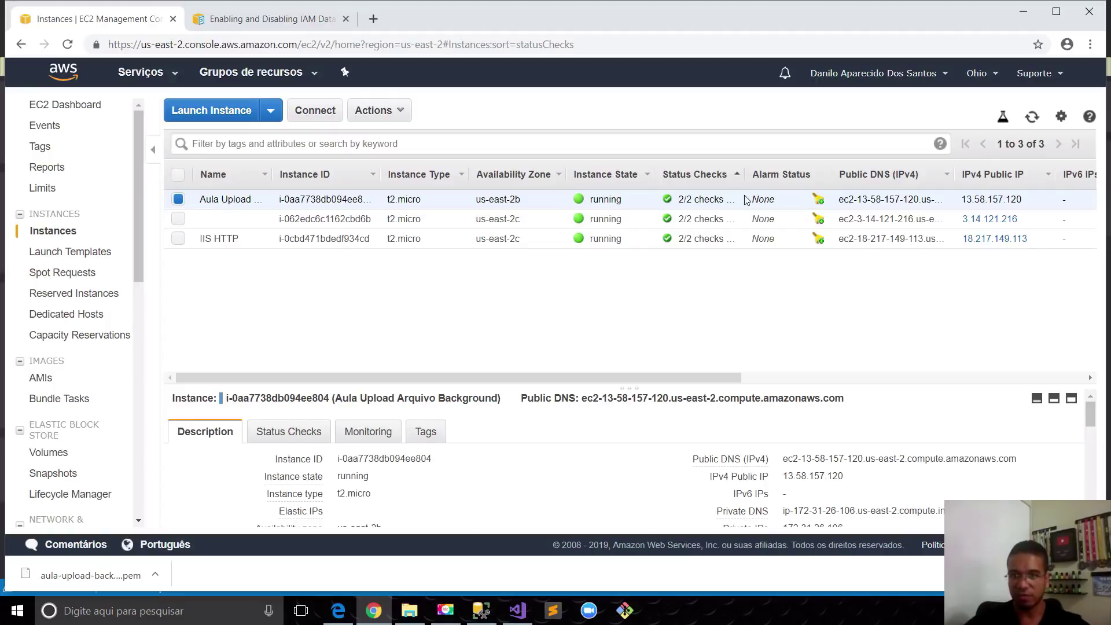
pyautogui.click(1033, 117)
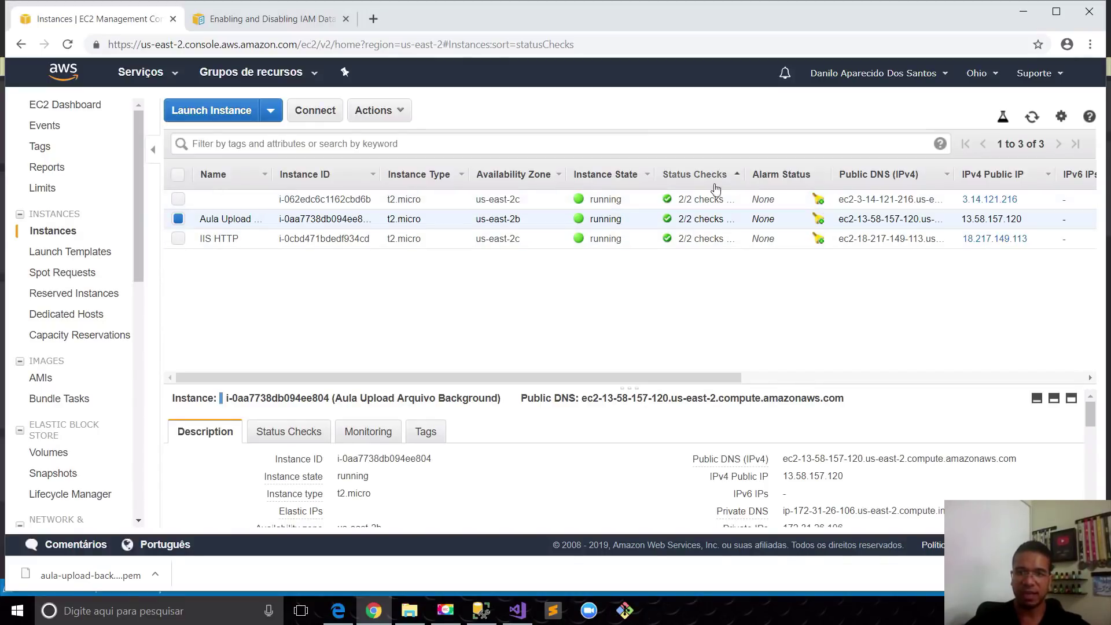
# View the connection details of the Aula Upload Arquivo Background instance and open its password retrieval form.
pyautogui.click(334, 112)
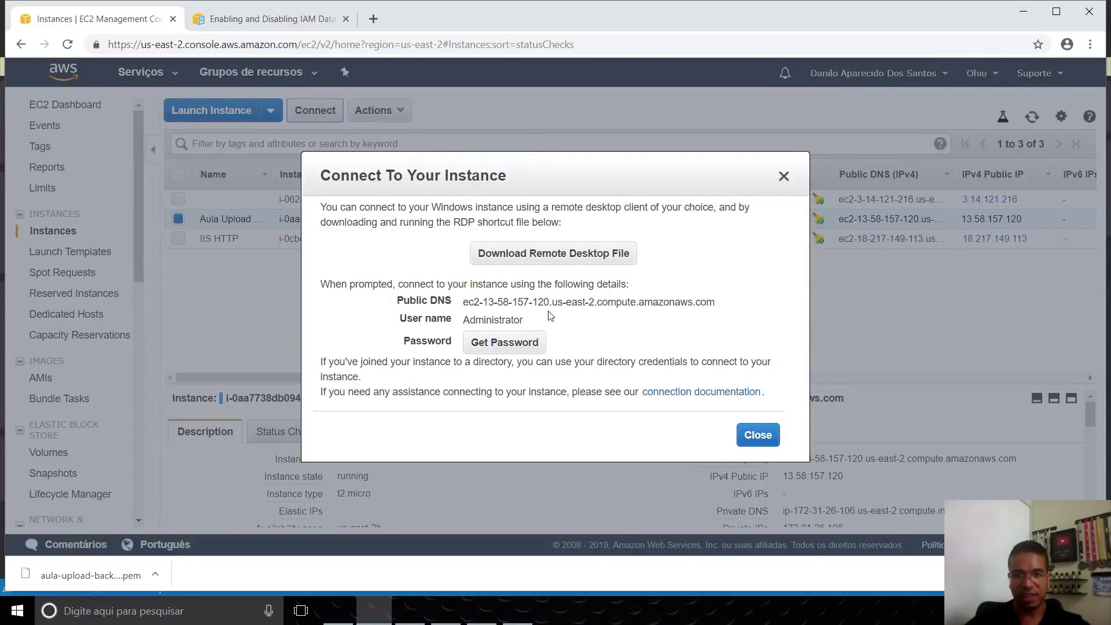
pyautogui.doubleClick(493, 322)
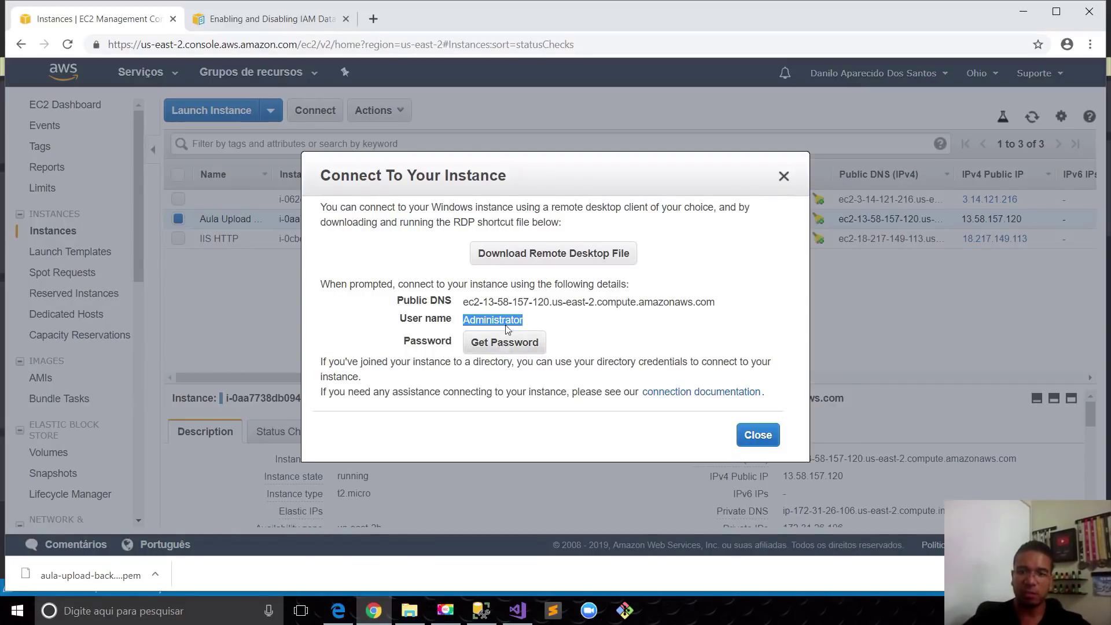
pyautogui.click(504, 342)
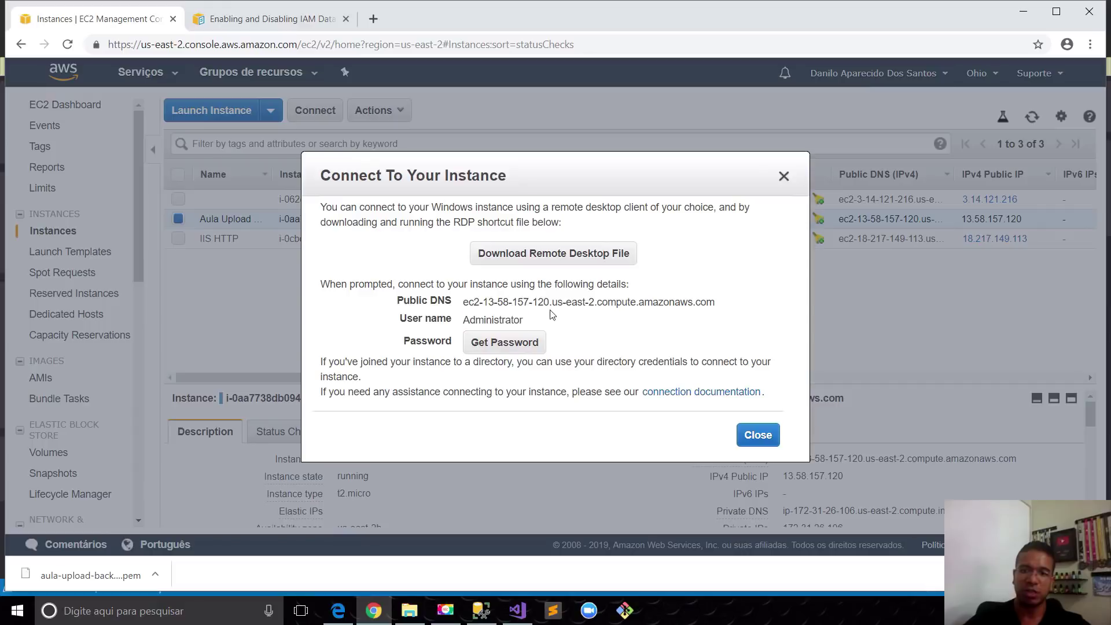
pyautogui.click(493, 348)
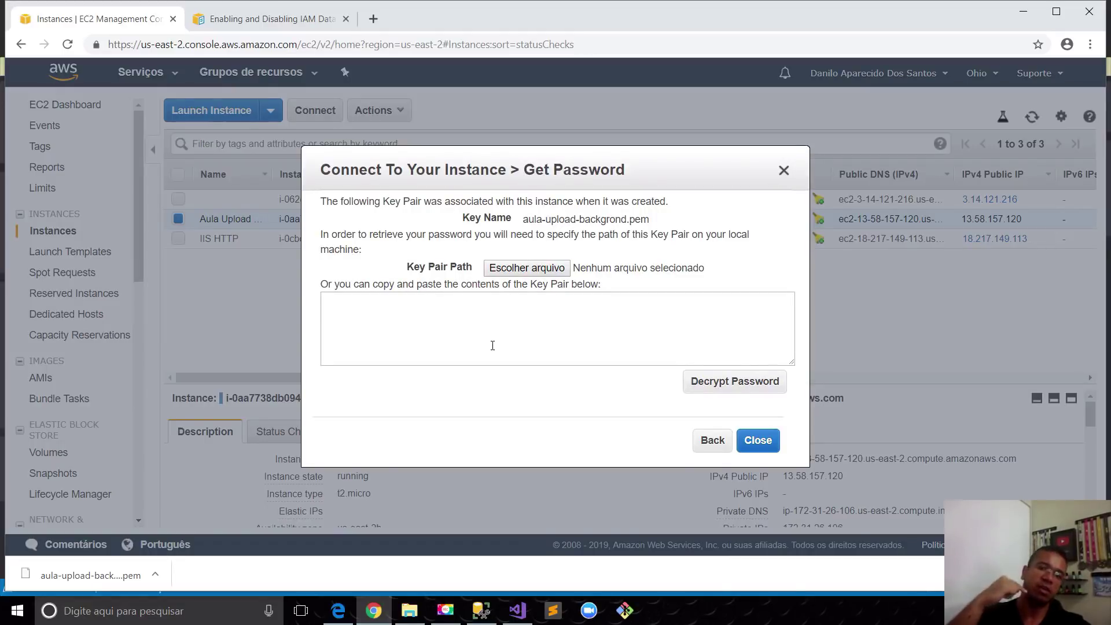
# Choose aula-upload-backgrond.pem as the key pair file for password retrieval and dismiss the form without decrypting.
pyautogui.click(536, 267)
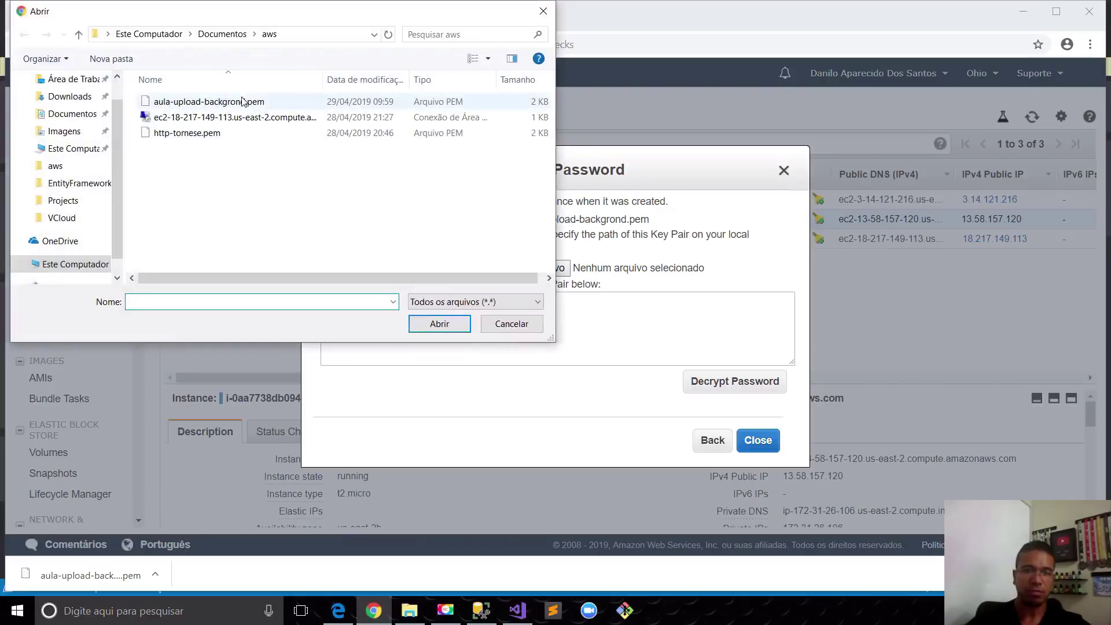
pyautogui.click(188, 103)
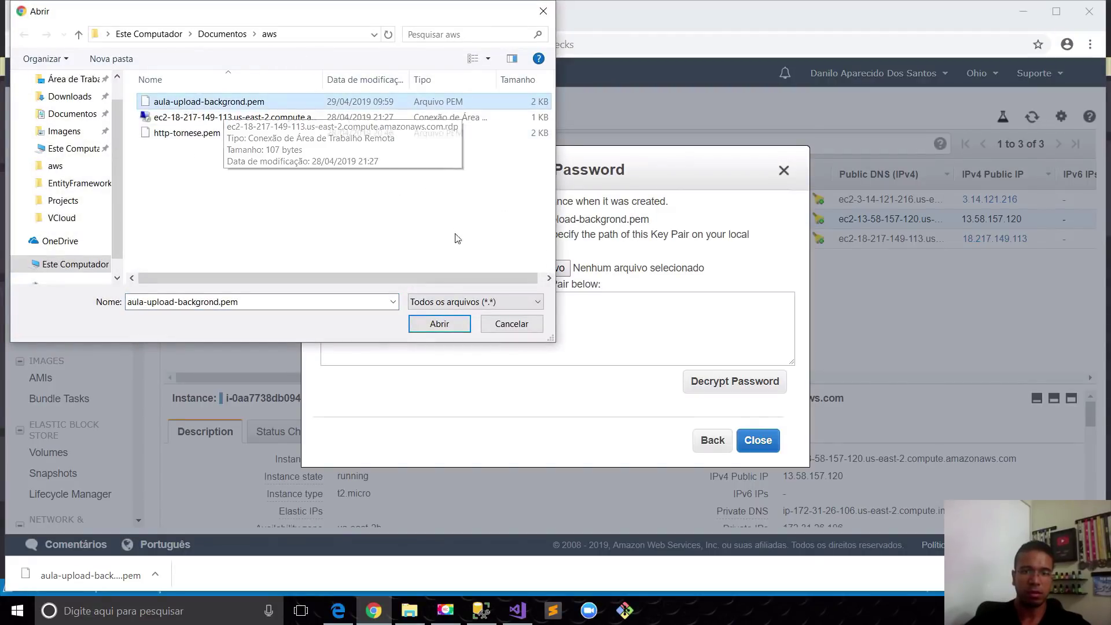
pyautogui.click(439, 324)
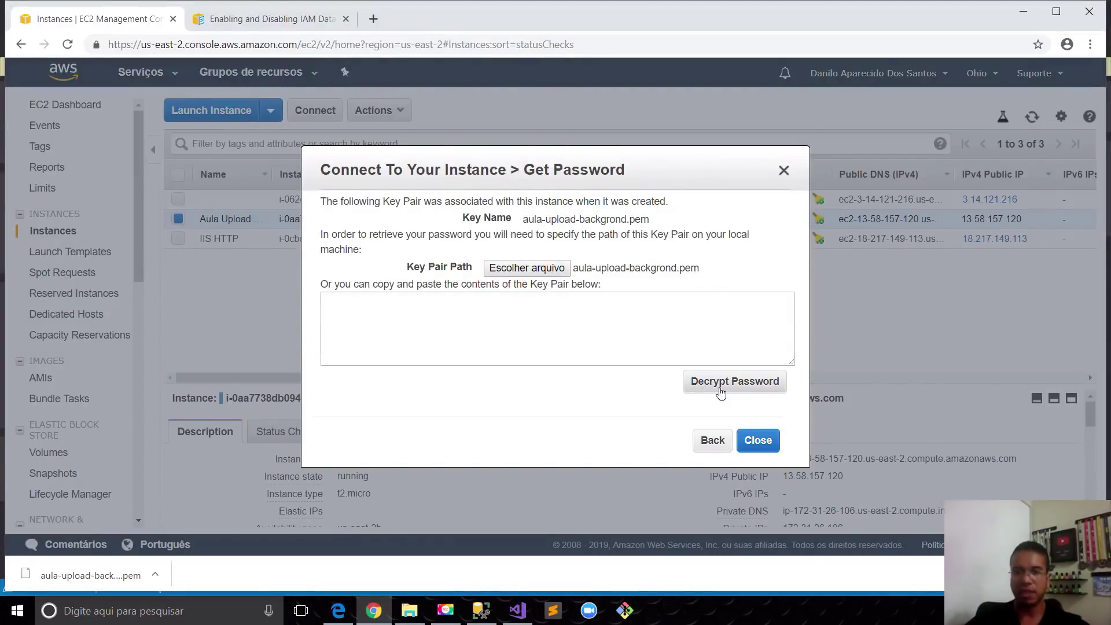
pyautogui.click(674, 342)
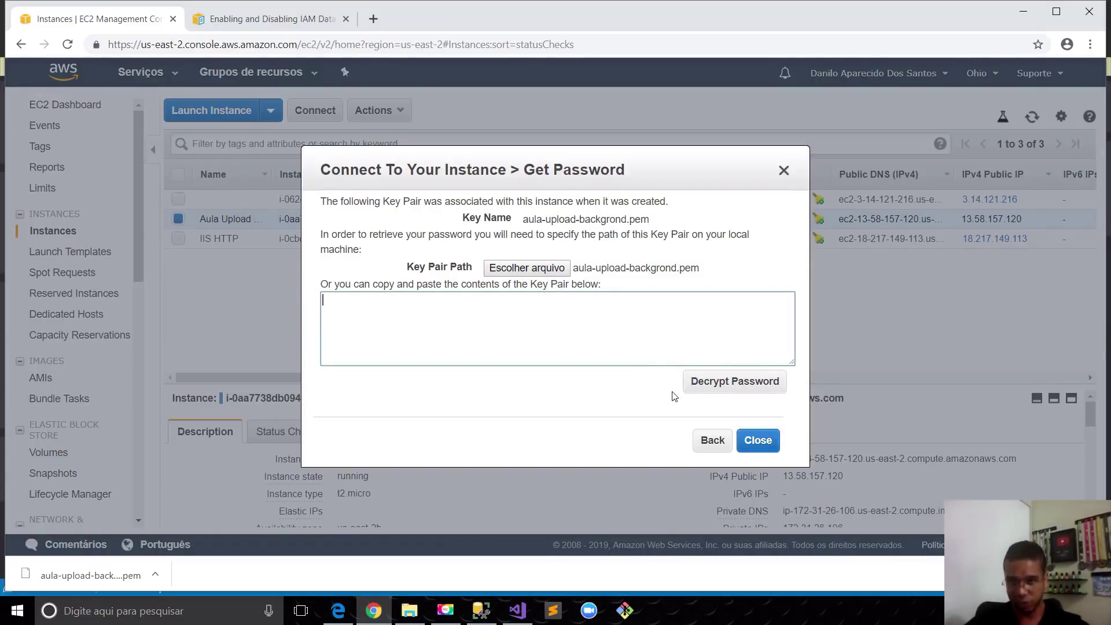
pyautogui.press('Escape')
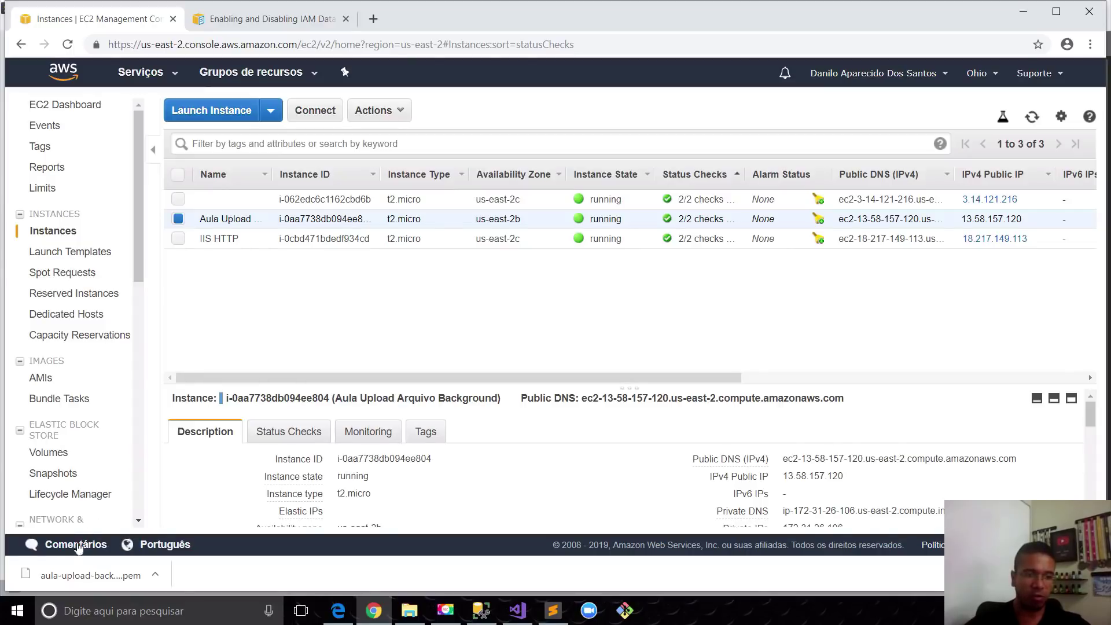
# Launch Windows Remote Desktop Connection, expand its options and bring up the local resources settings.
pyautogui.click(81, 609)
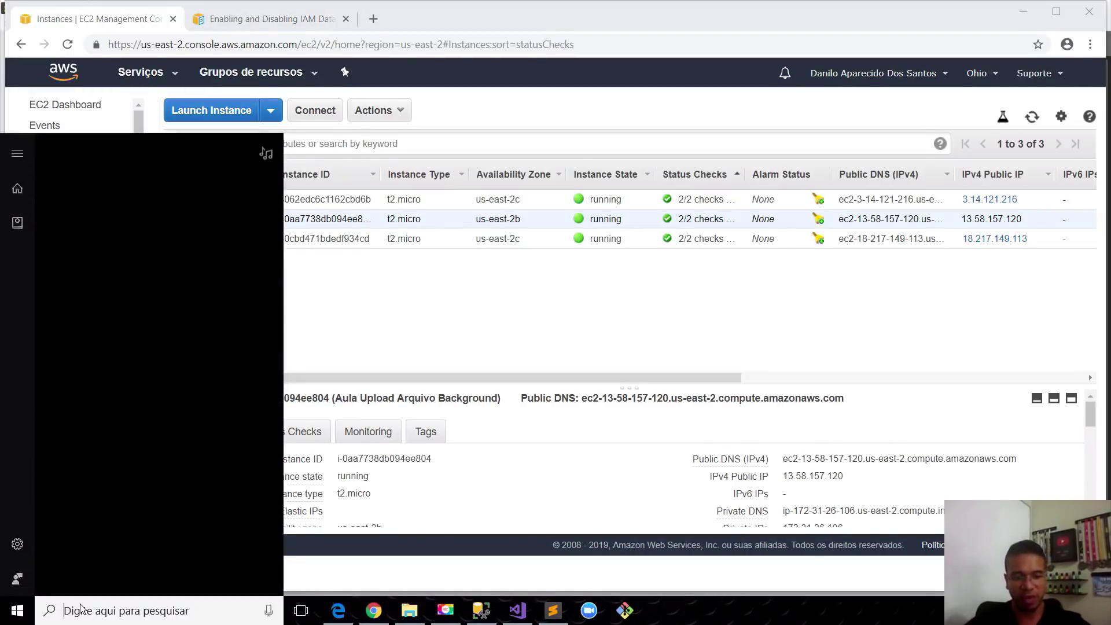
pyautogui.write('re')
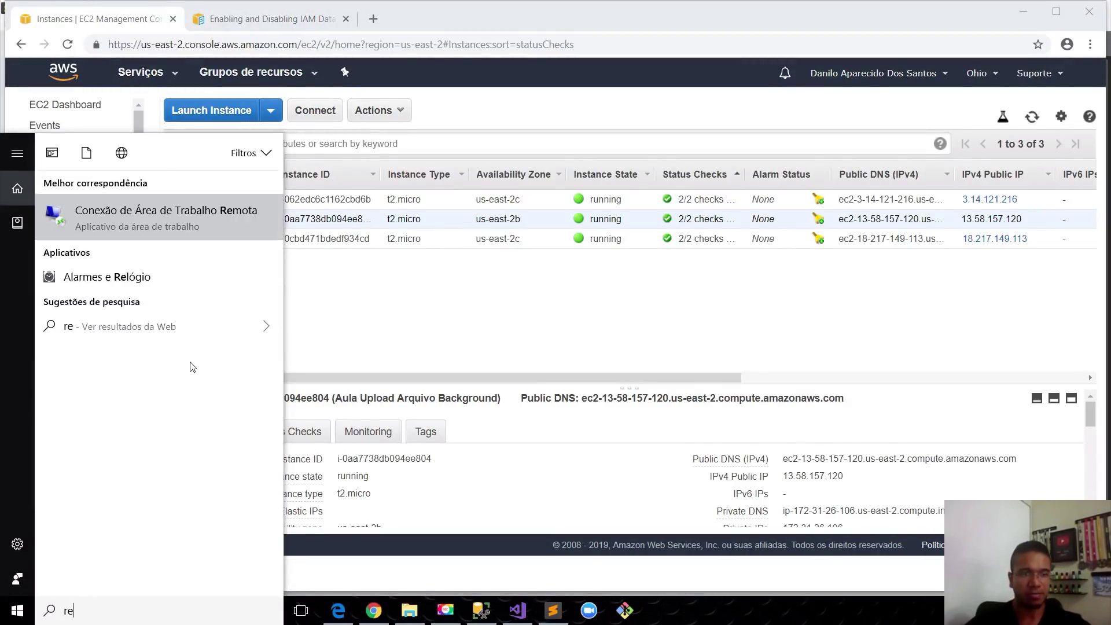
pyautogui.click(138, 214)
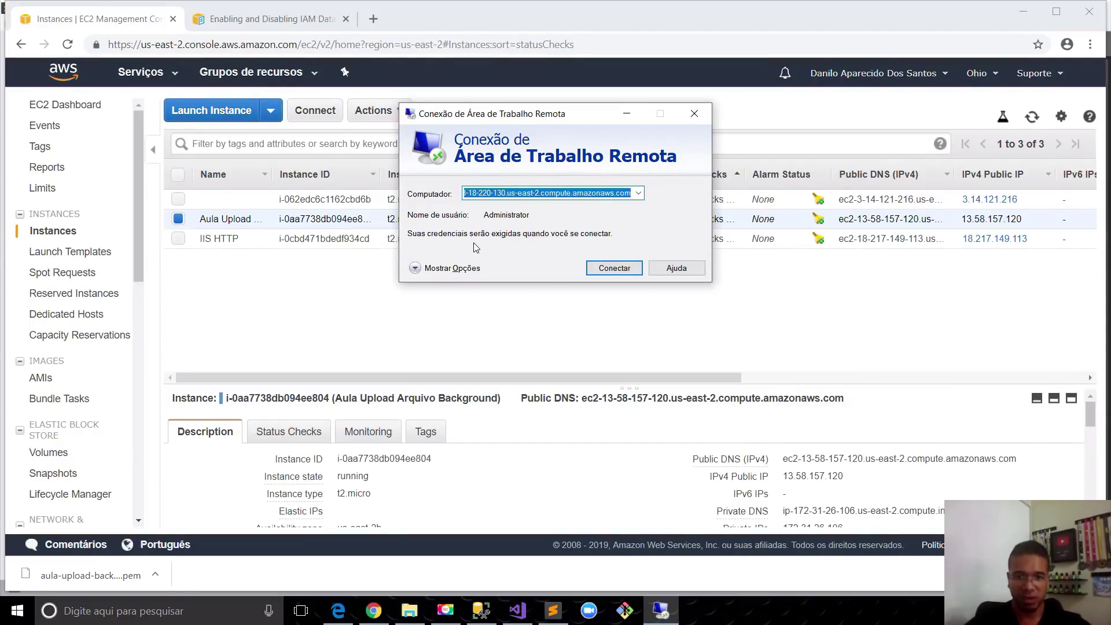
pyautogui.click(418, 268)
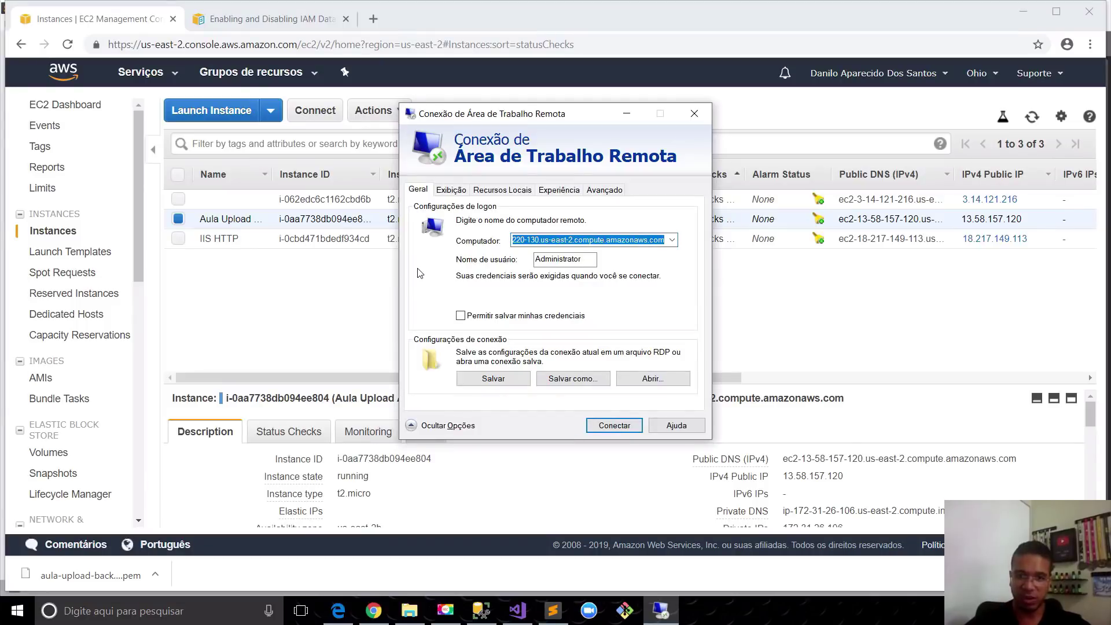
pyautogui.click(455, 191)
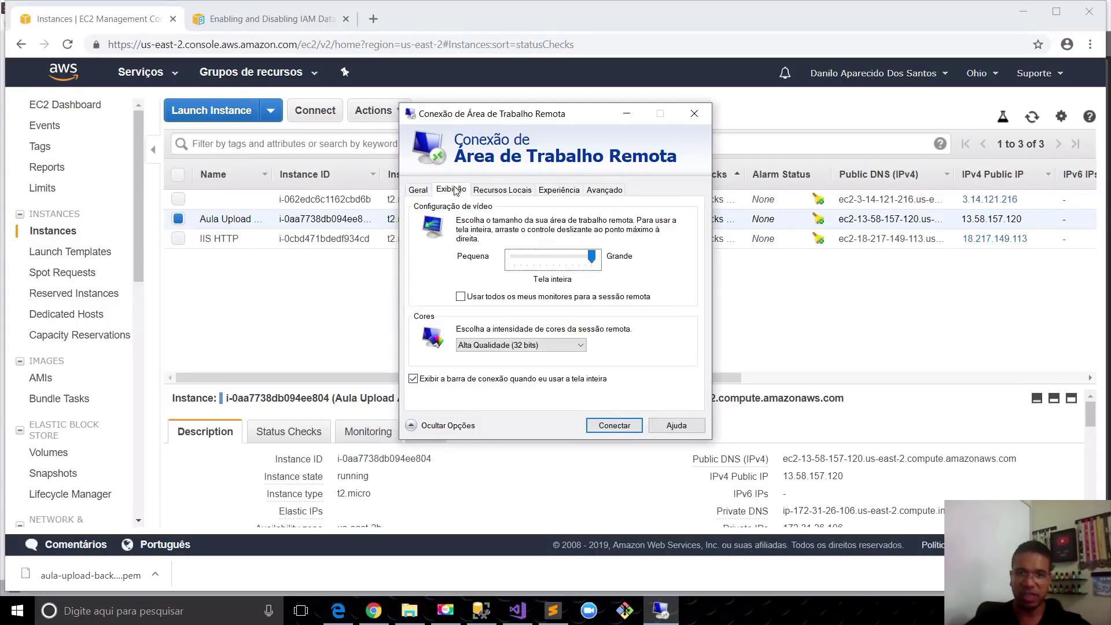
pyautogui.click(482, 193)
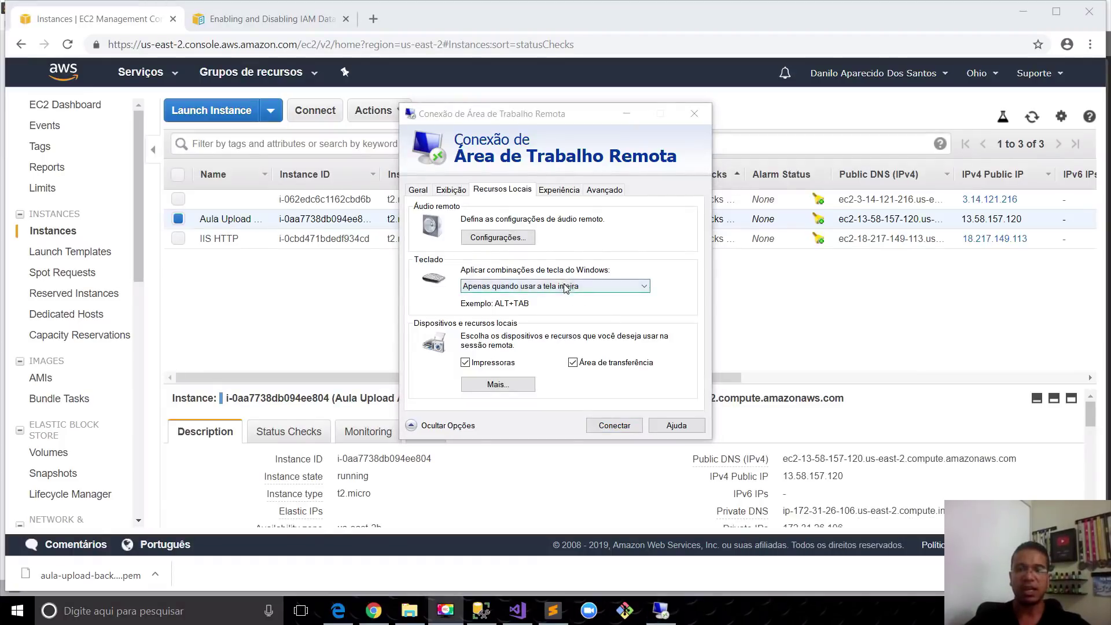
# Share the local drive Disco Local (C:) with the remote session through the additional local devices and resources.
pyautogui.click(498, 386)
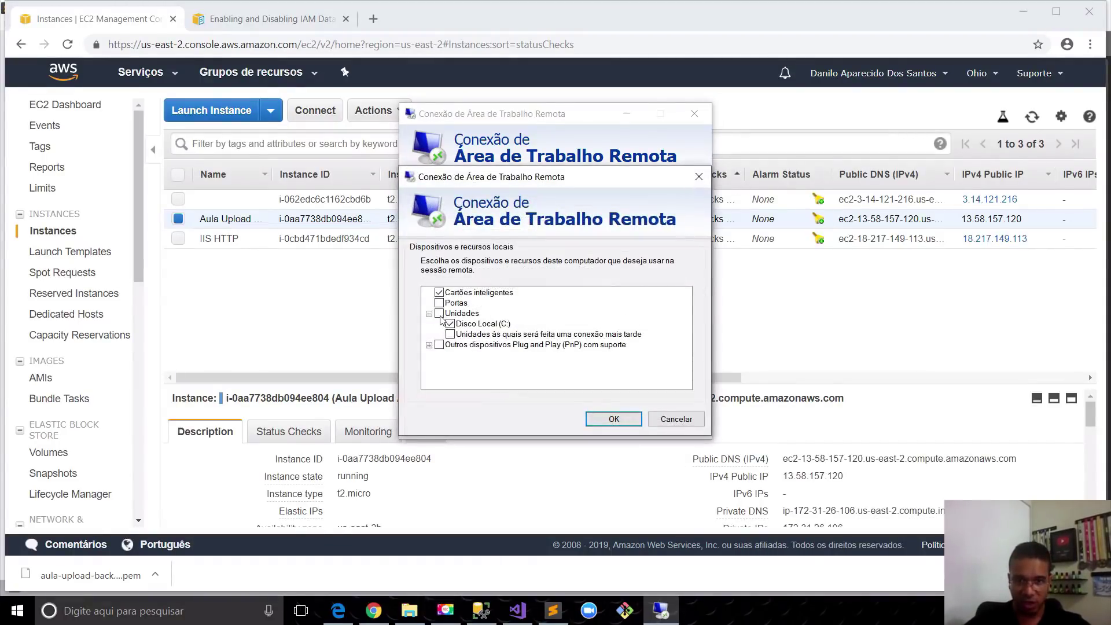
pyautogui.click(430, 314)
pyautogui.click(429, 314)
pyautogui.click(450, 325)
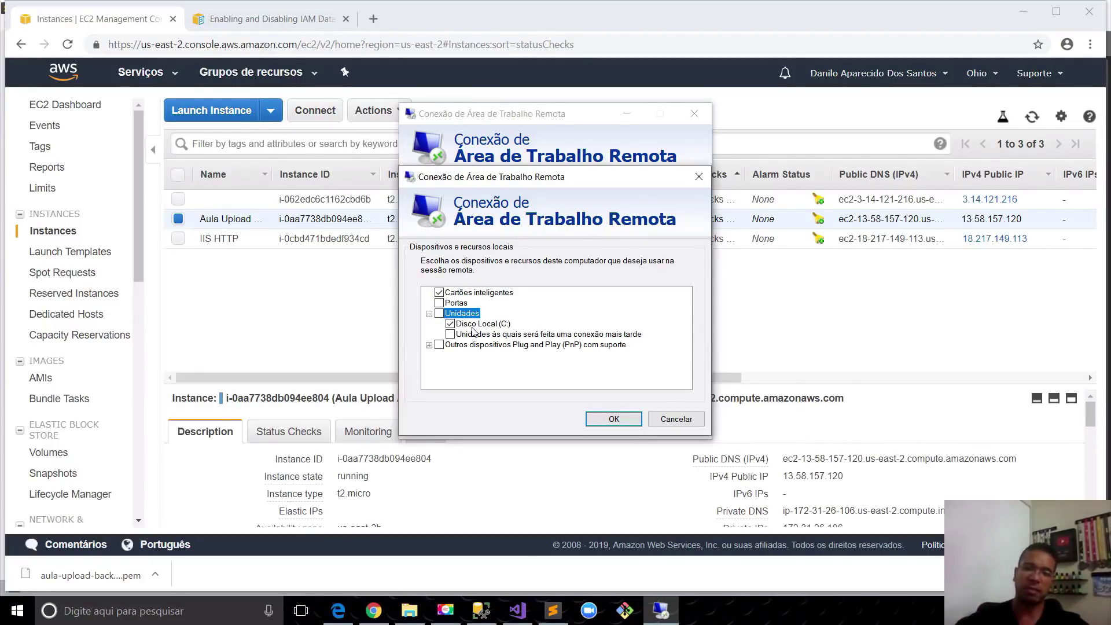
pyautogui.click(616, 420)
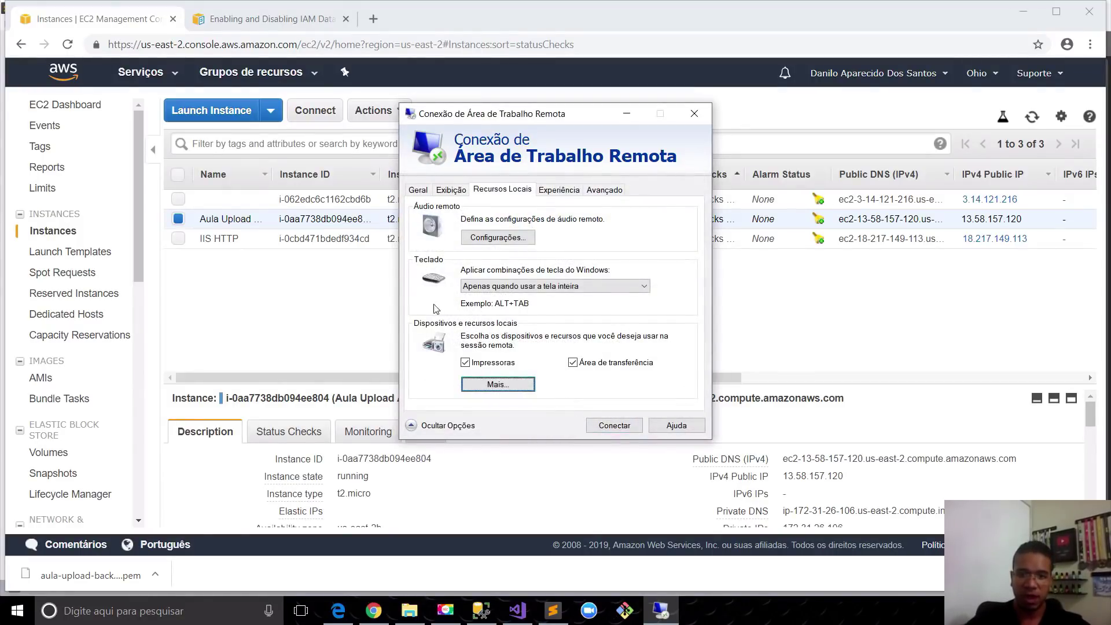
# Connect to ec2-13-58-157-120.us-east-2.compute.amazonaws.com with the user name Administrador and trust the remote connection.
pyautogui.click(417, 191)
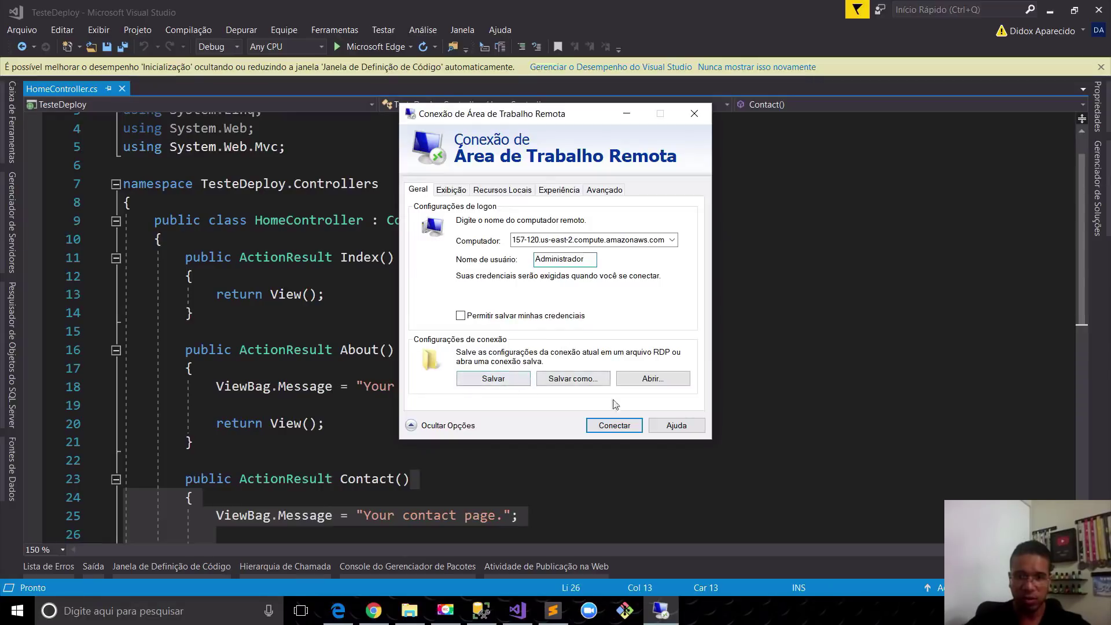
pyautogui.click(630, 420)
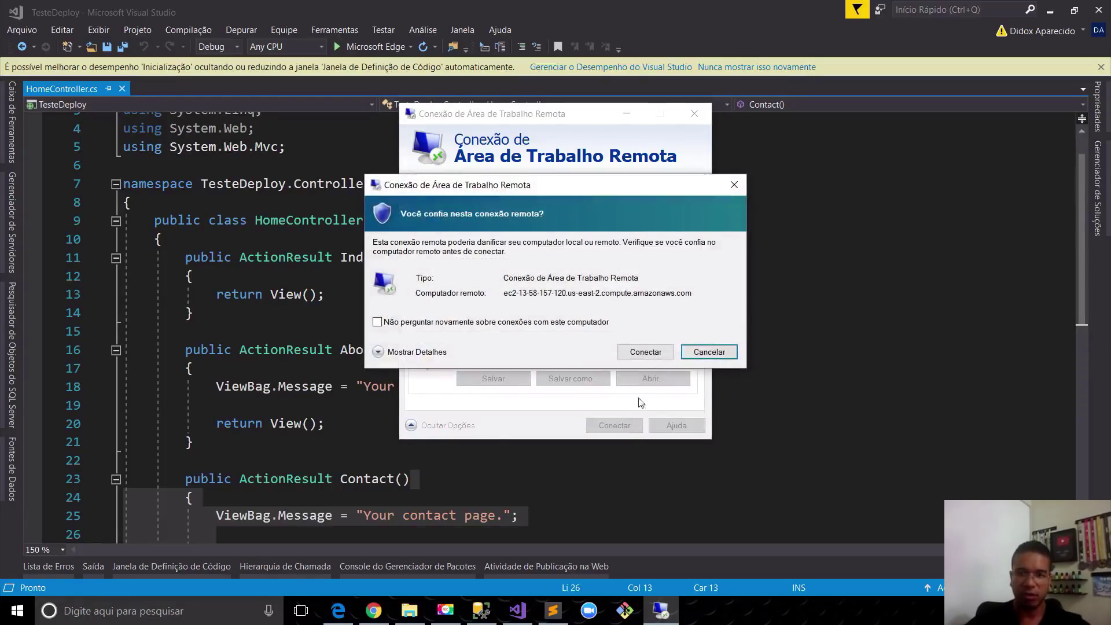
pyautogui.click(638, 351)
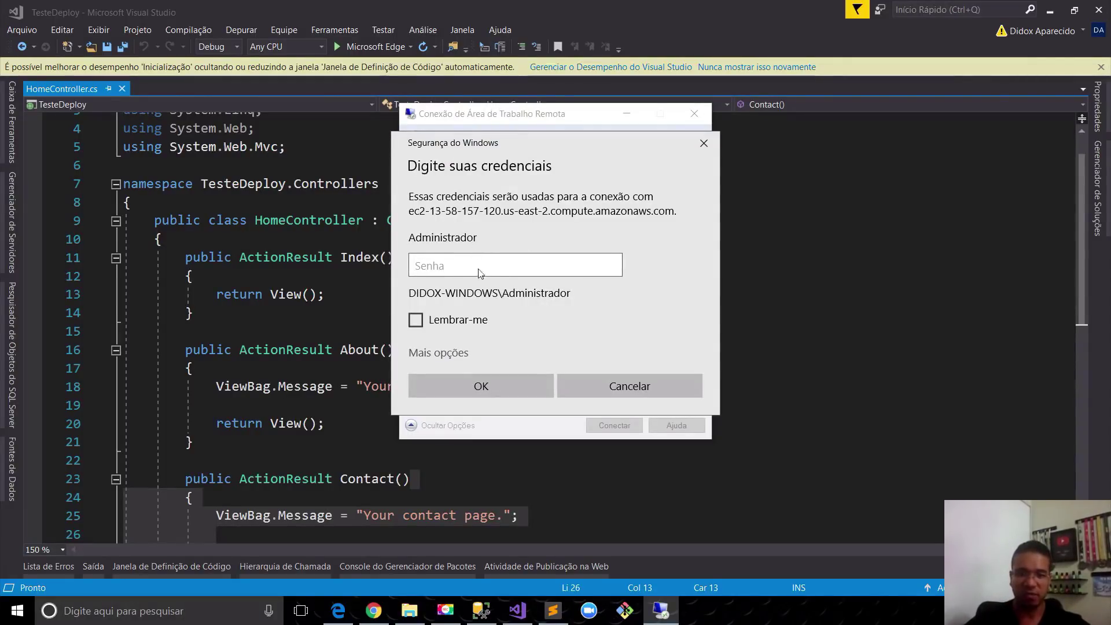
# Paste the account password, submit the credentials and accept the remote computer's unverified certificate.
pyautogui.hotkey('ctrl', 'v')
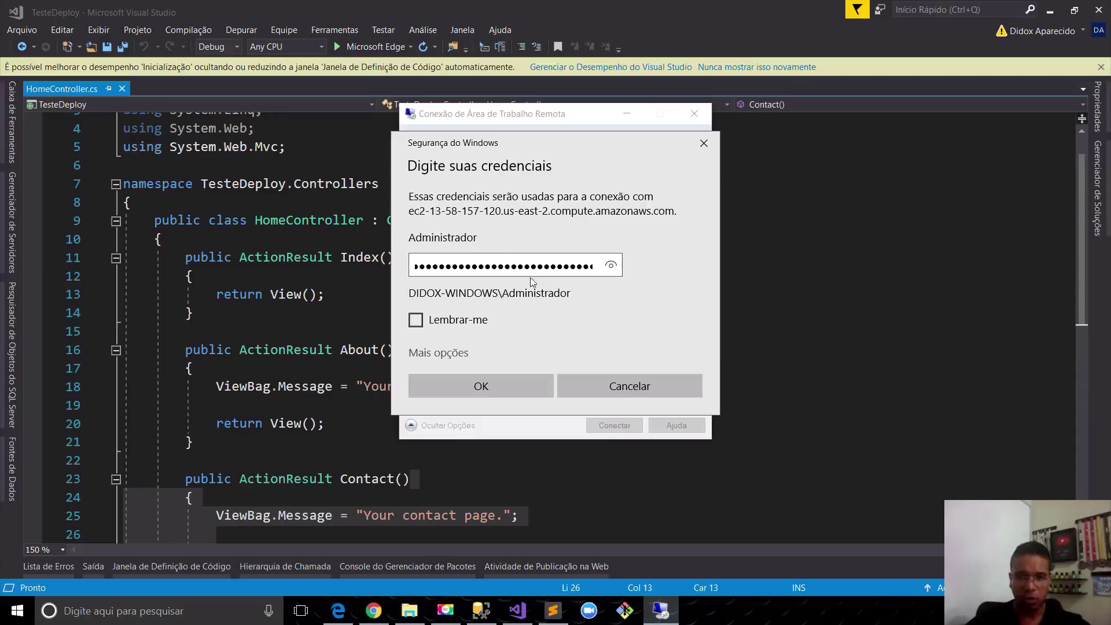
pyautogui.click(502, 390)
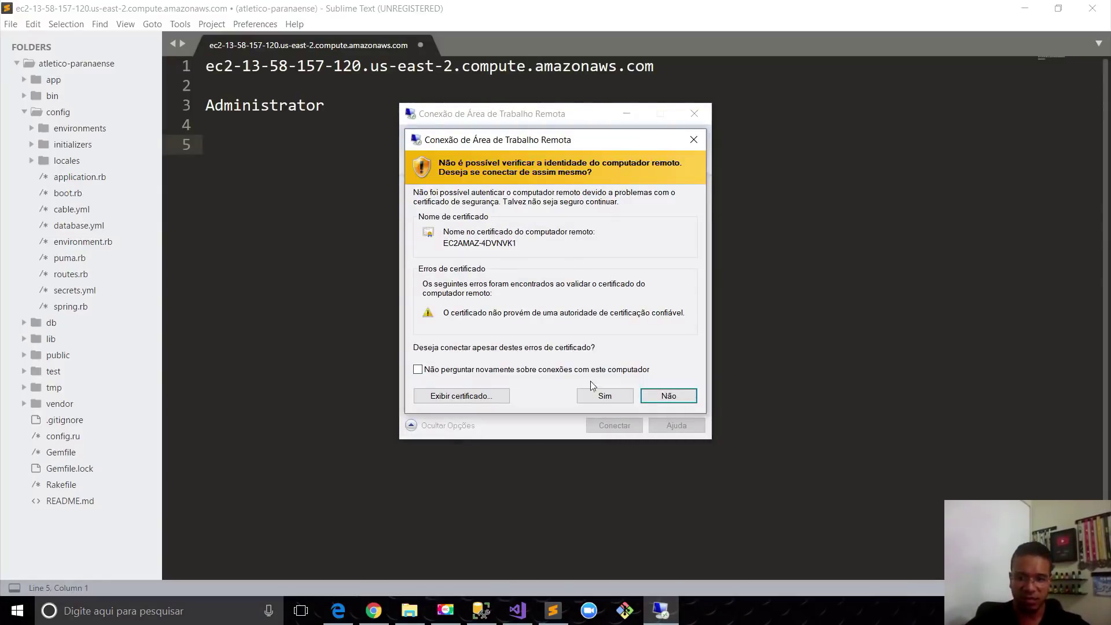
pyautogui.click(602, 395)
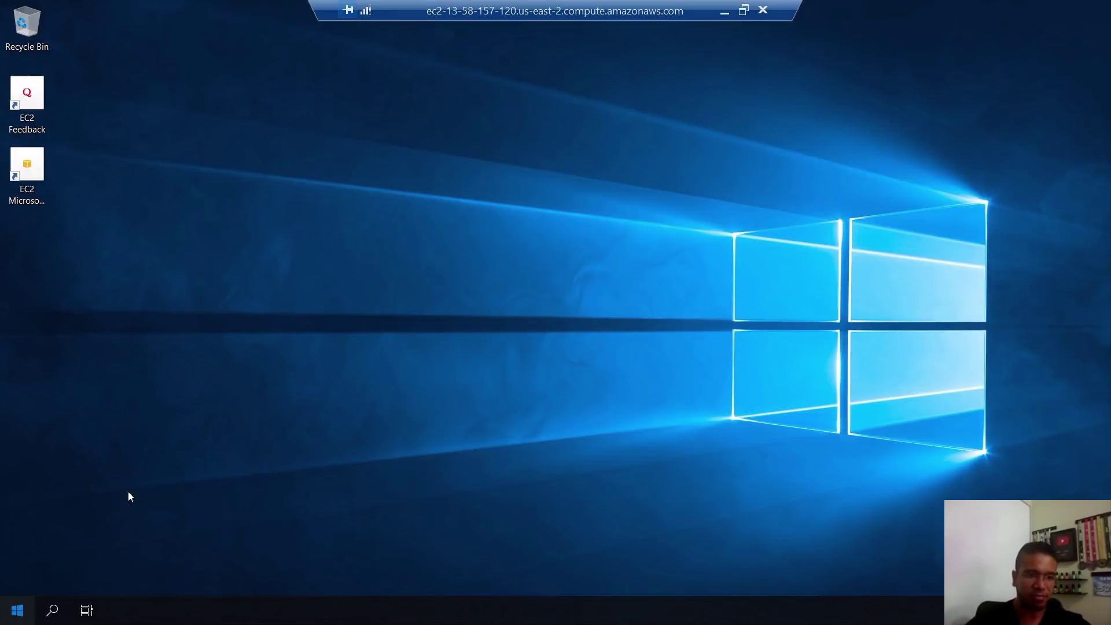
# Open the redirected drive C on DIDOX-WINDOWS from This PC on the remote server.
pyautogui.press('super')
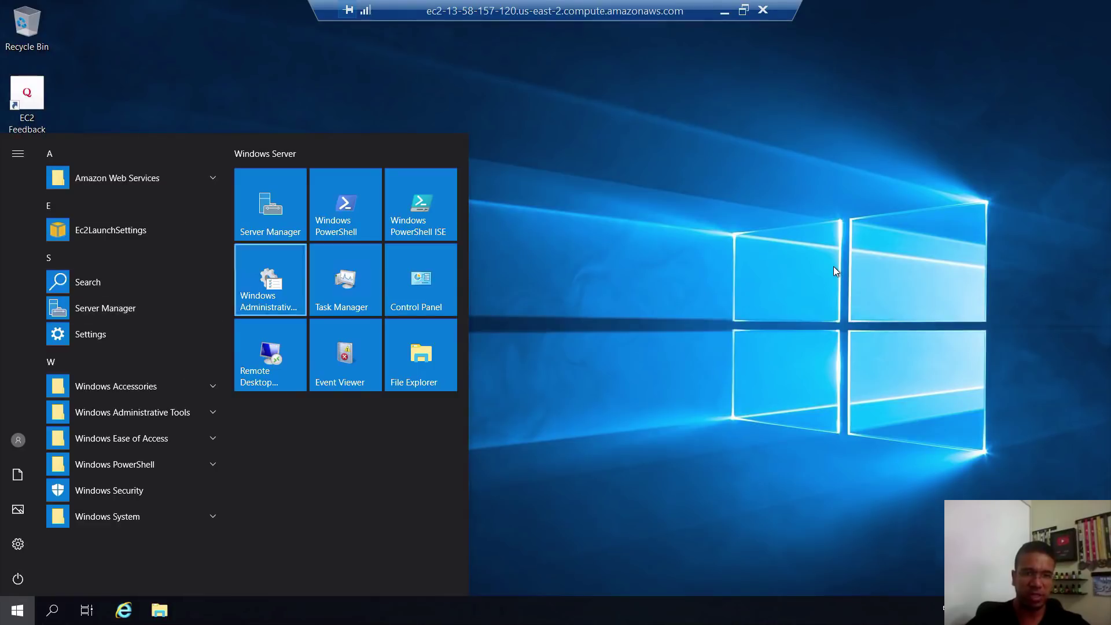
pyautogui.click(761, 310)
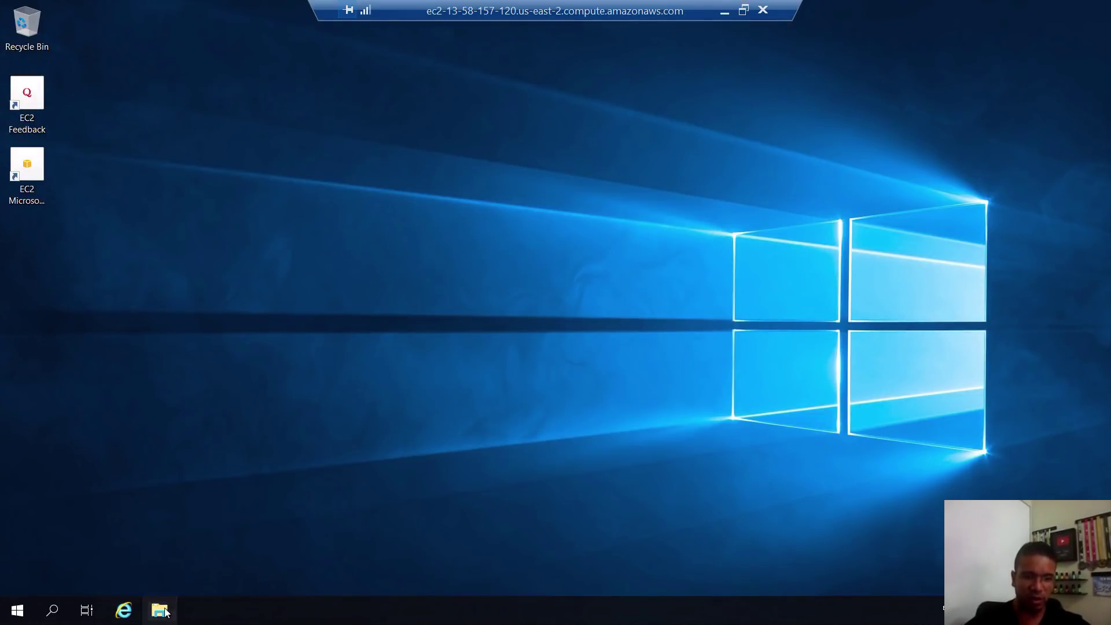
pyautogui.press('super+e')
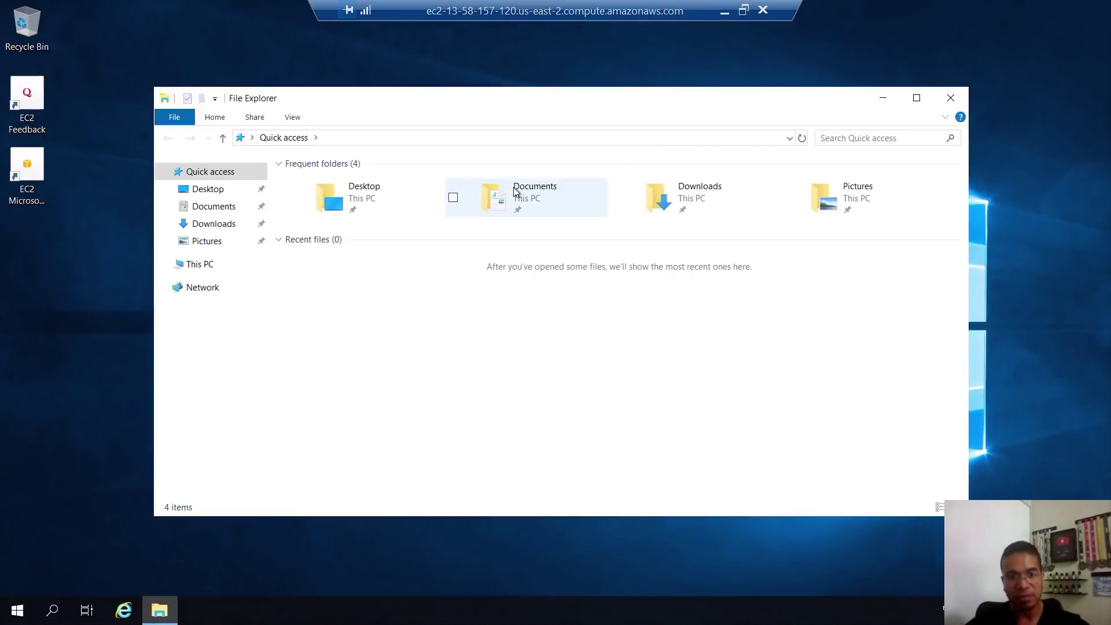
pyautogui.click(197, 266)
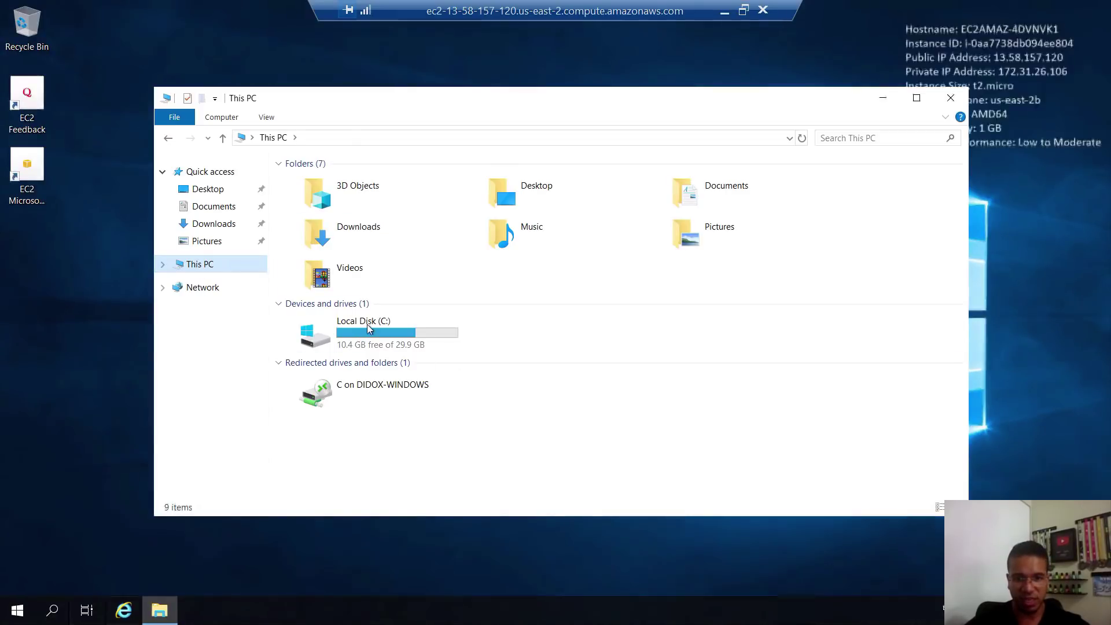
pyautogui.moveTo(371, 328)
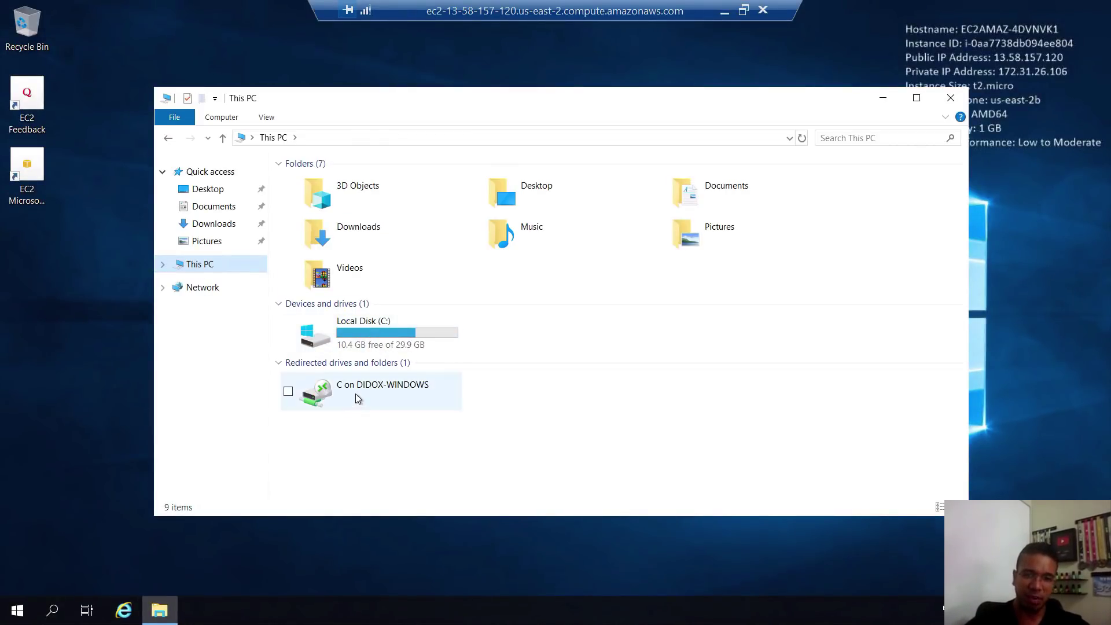
pyautogui.moveTo(356, 395)
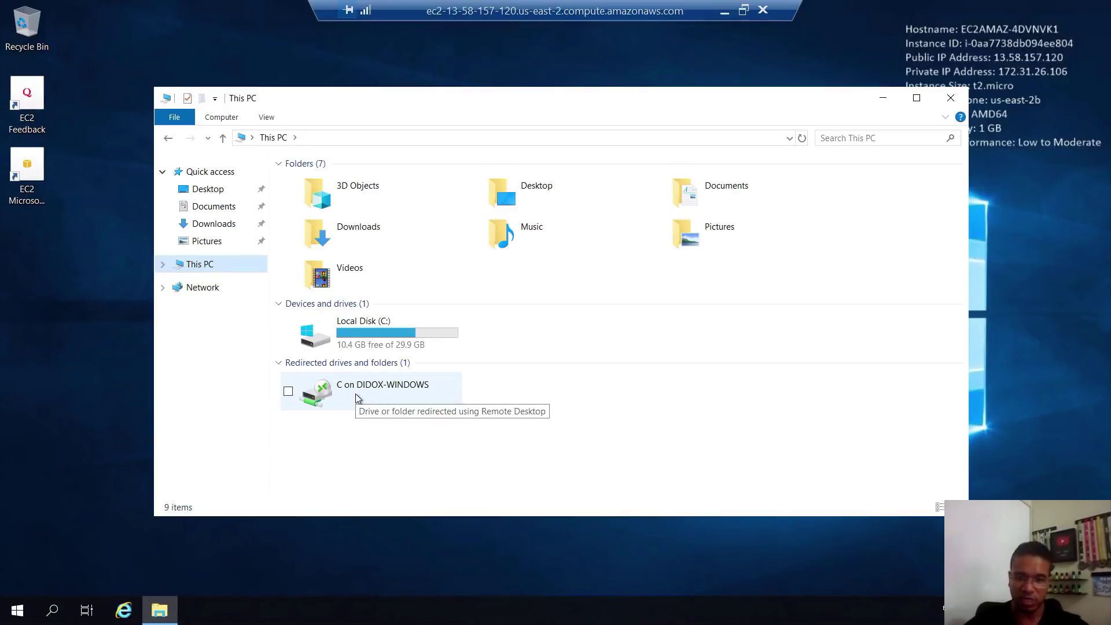
pyautogui.doubleClick(356, 397)
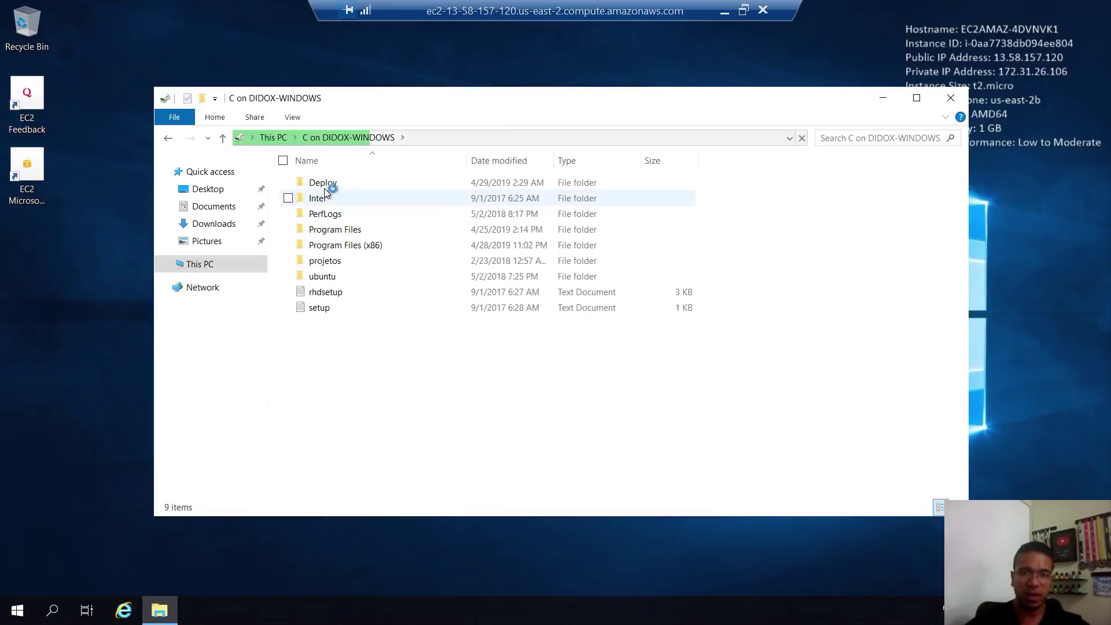
# Copy the Deploy folder from the redirected drive to the server's desktop and minimize the Explorer and copy progress windows.
pyautogui.moveTo(328, 184); pyautogui.dragTo(225, 218)
pyautogui.moveTo(98, 258); pyautogui.dragTo(61, 272)
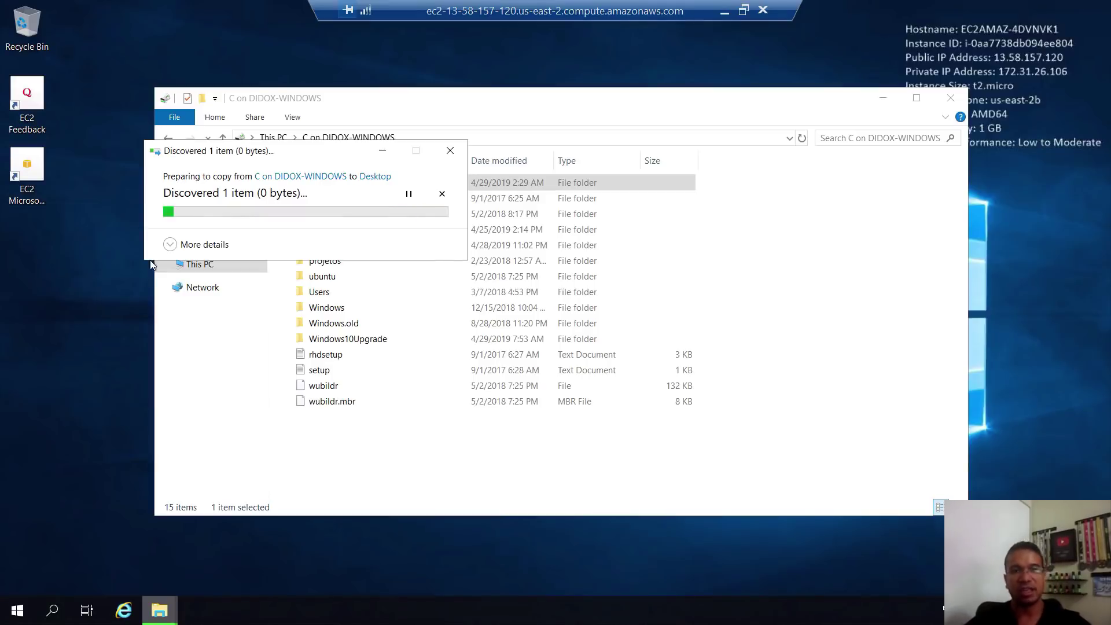
pyautogui.click(881, 98)
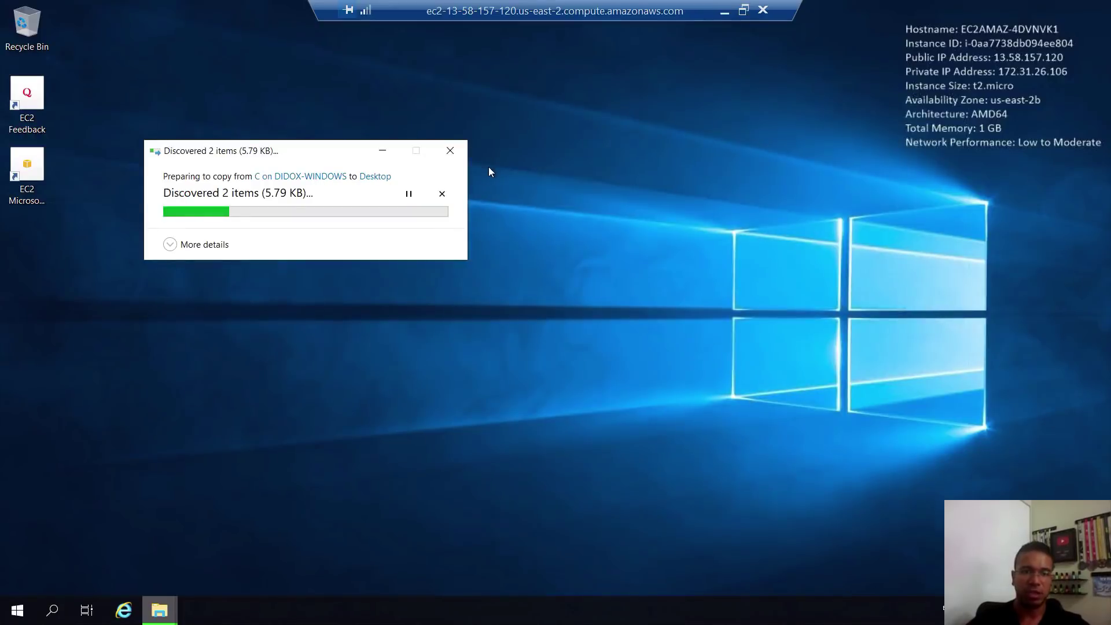
pyautogui.click(382, 151)
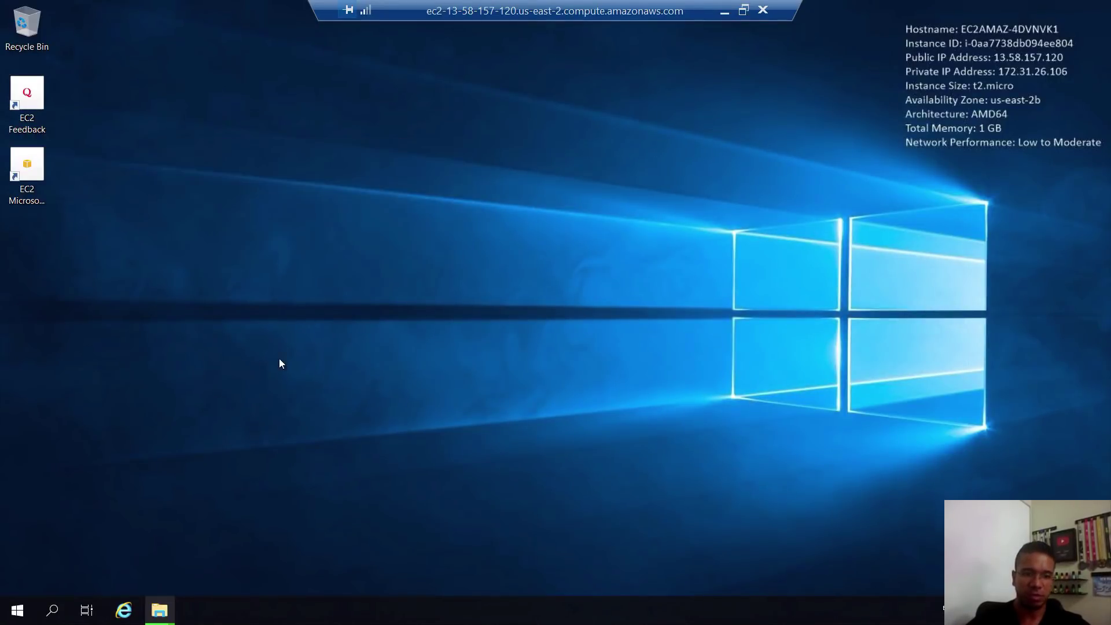
# Open Server Manager on the remote server and dismiss the Windows Admin Center message.
pyautogui.click(9, 609)
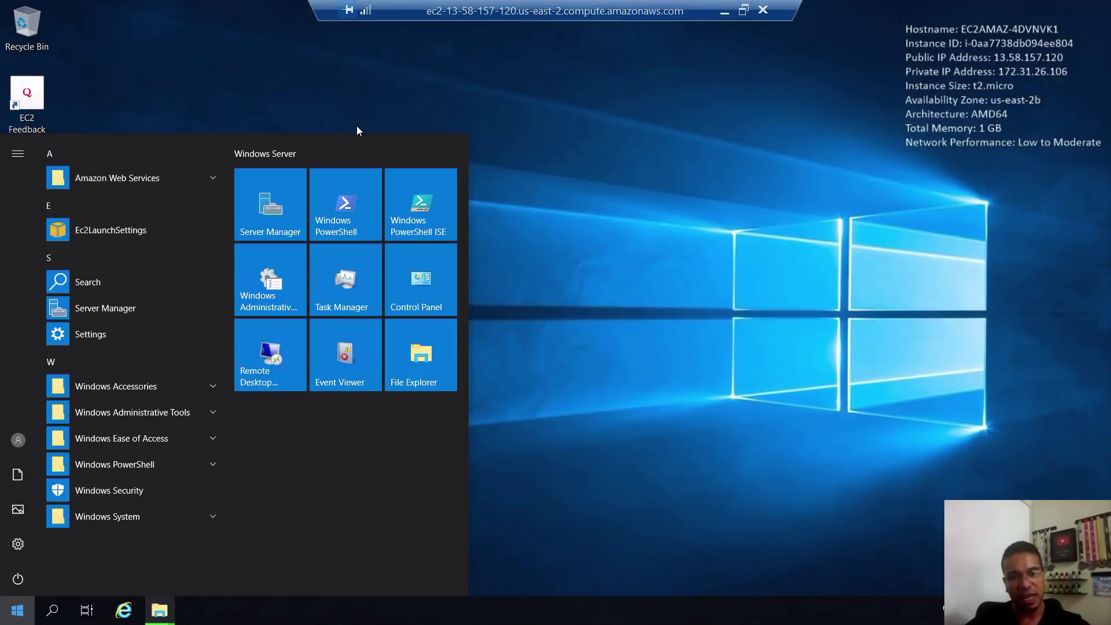
pyautogui.click(262, 224)
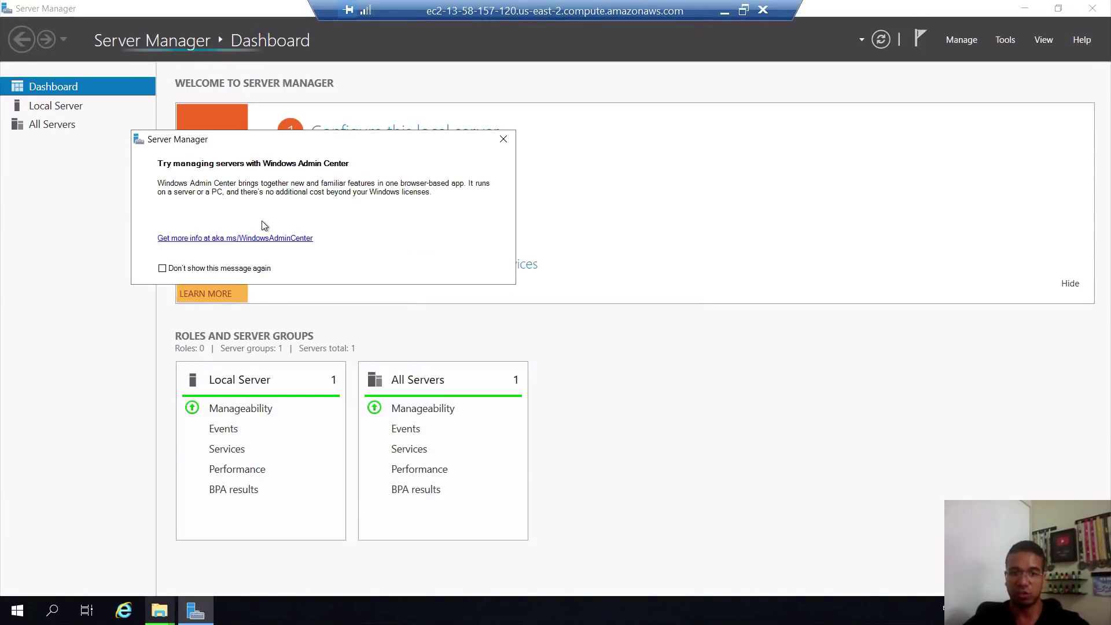
pyautogui.click(503, 139)
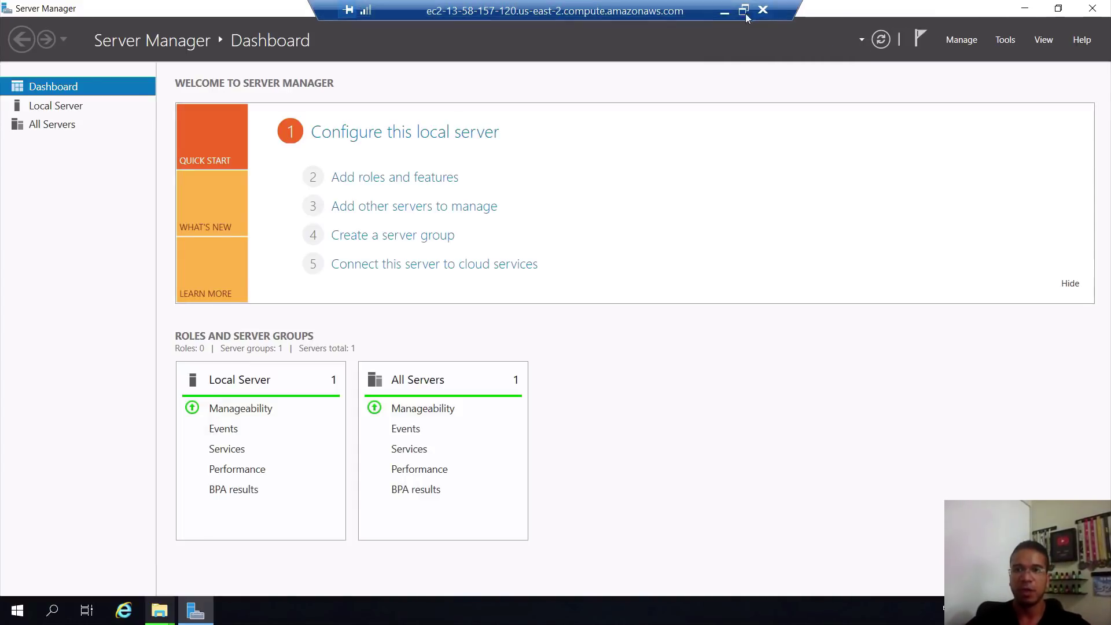
pyautogui.click(725, 11)
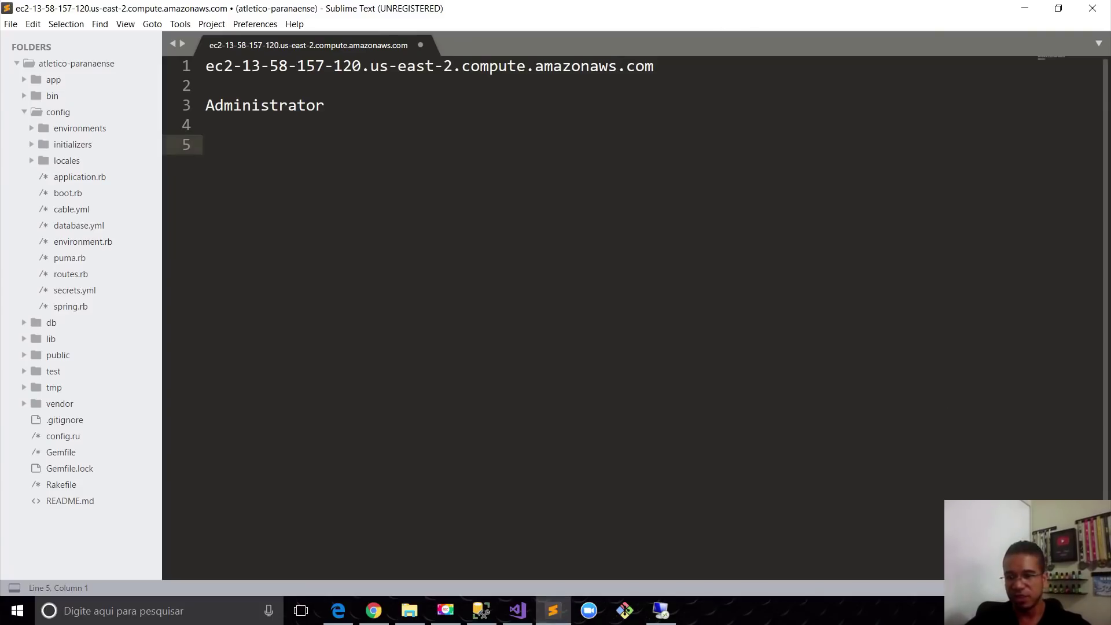
pyautogui.click(976, 611)
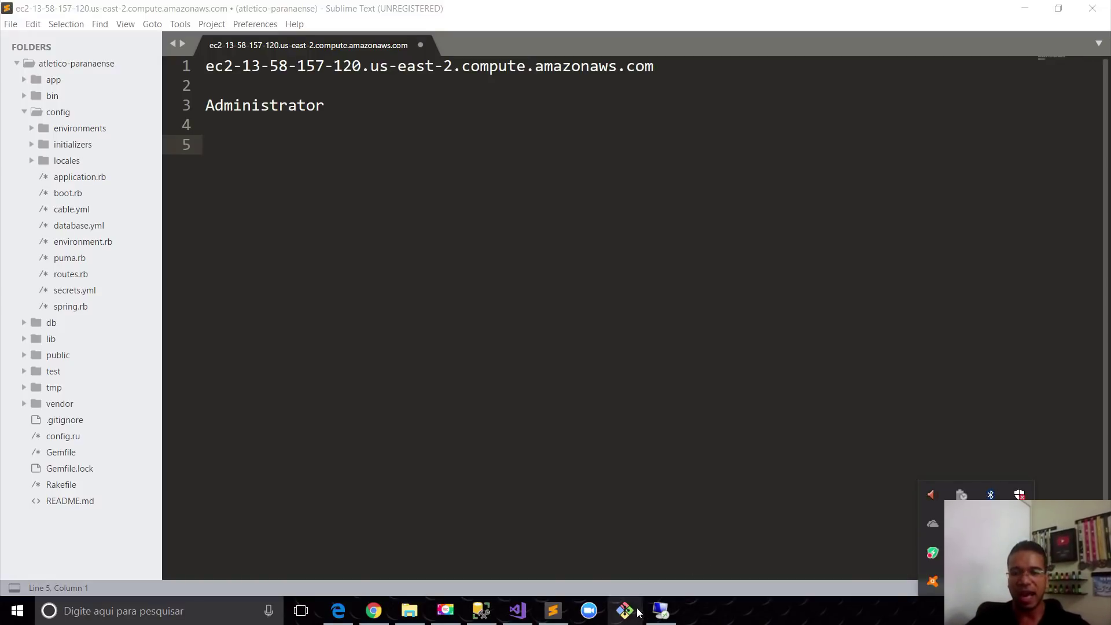
pyautogui.click(661, 611)
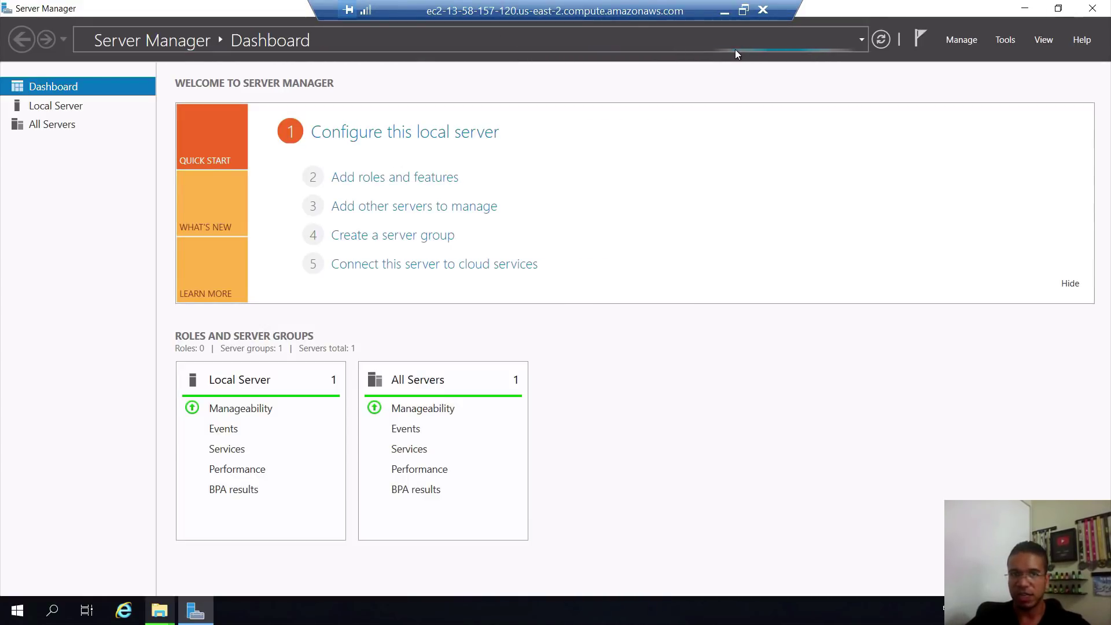
# Start the Add Roles and Features wizard with a role-based installation on EC2AMAZ-4DVNVK1 and advance to the server roles.
pyautogui.click(371, 180)
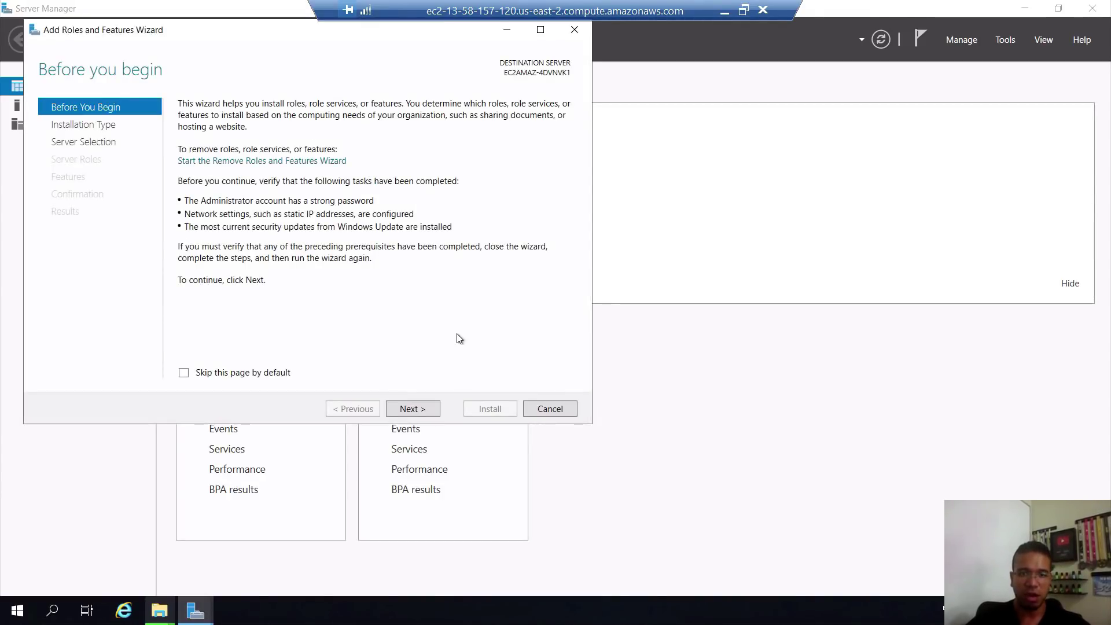
pyautogui.click(405, 415)
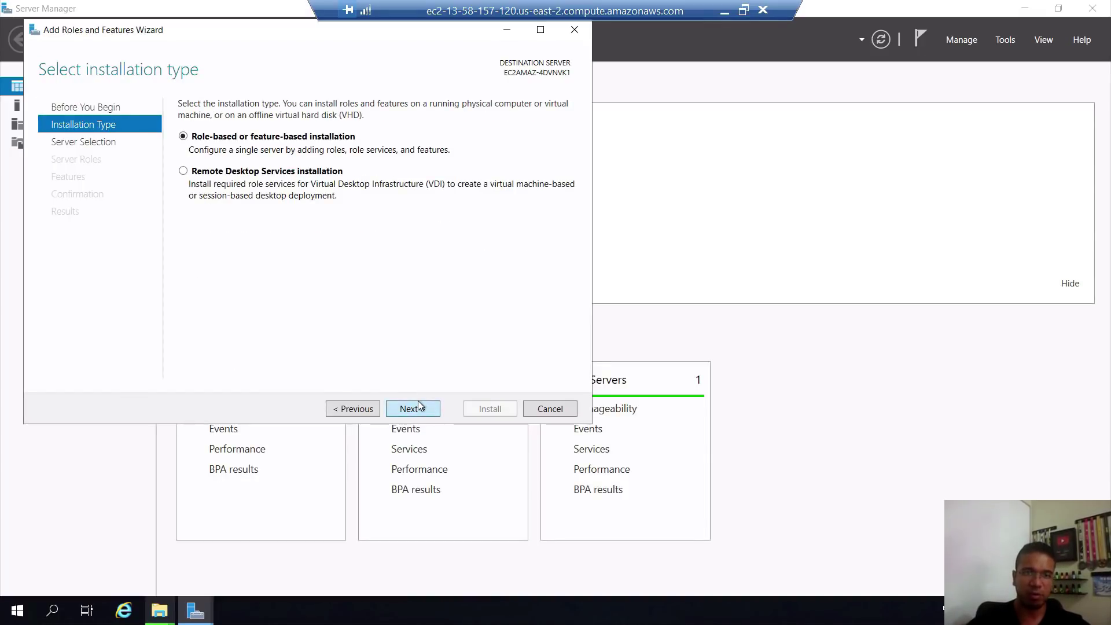
pyautogui.click(420, 405)
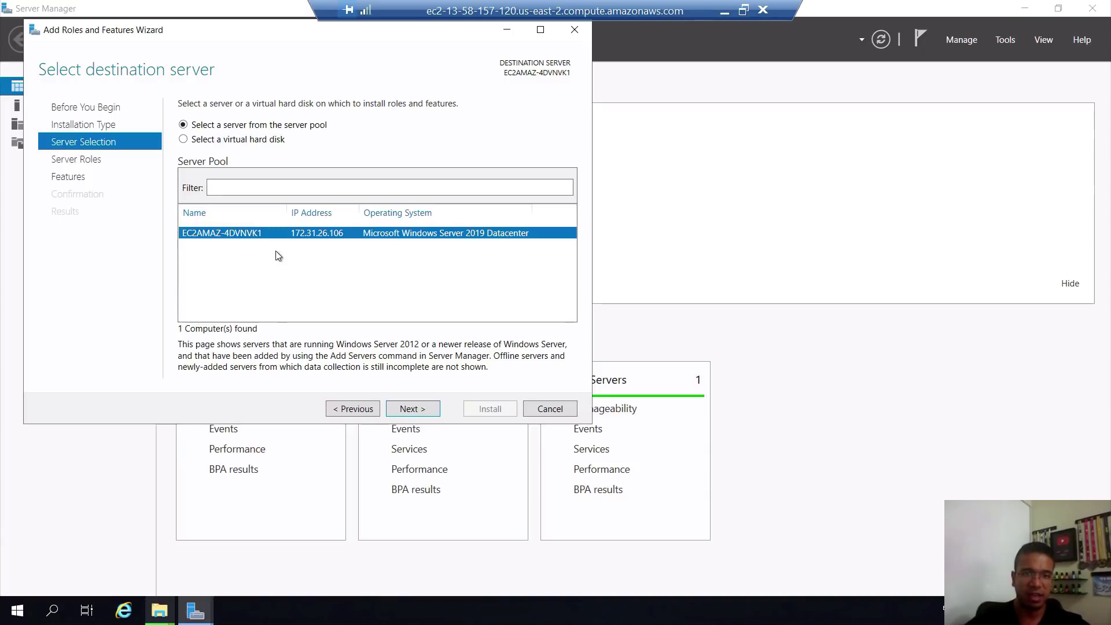
pyautogui.click(395, 408)
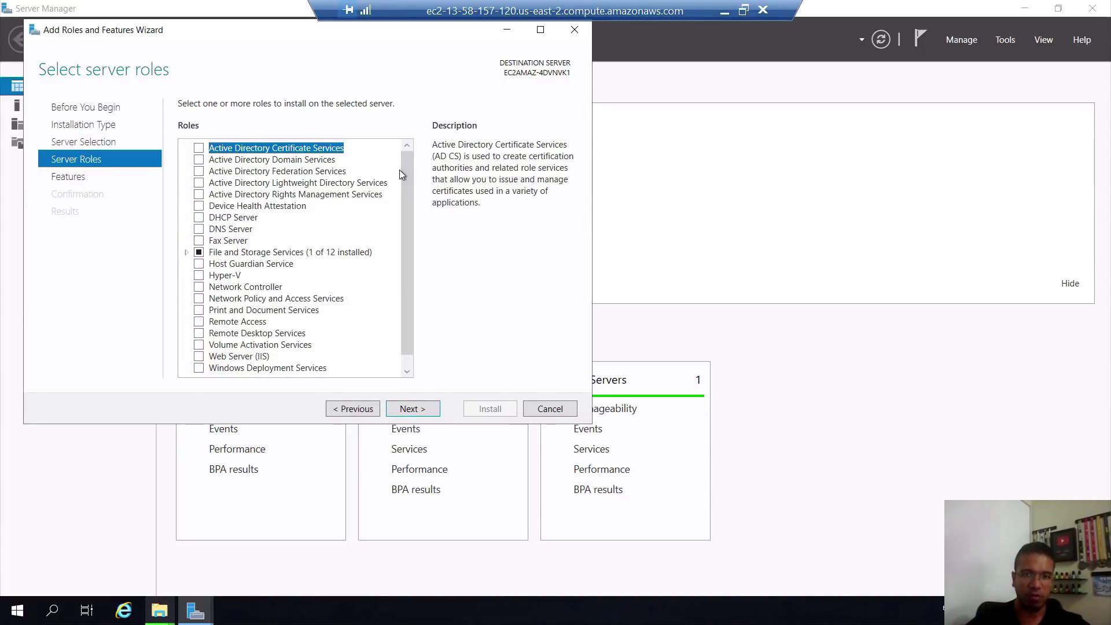
# Select the Web Server (IIS) role with its required management tools and advance to the features selection.
pyautogui.moveTo(406, 176); pyautogui.dragTo(203, 356)
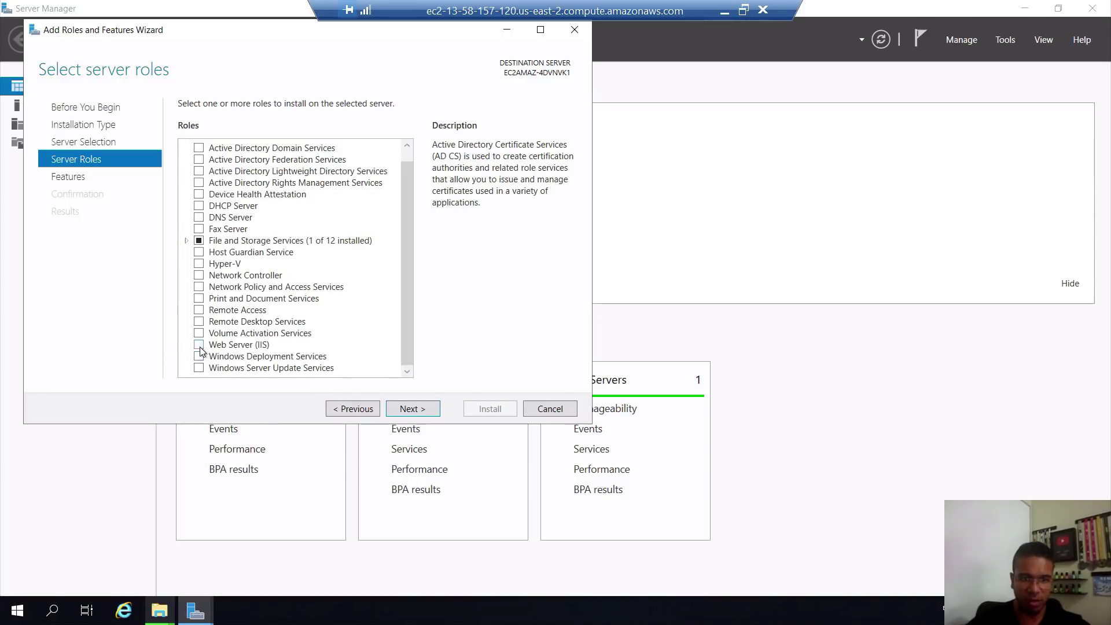
pyautogui.click(199, 345)
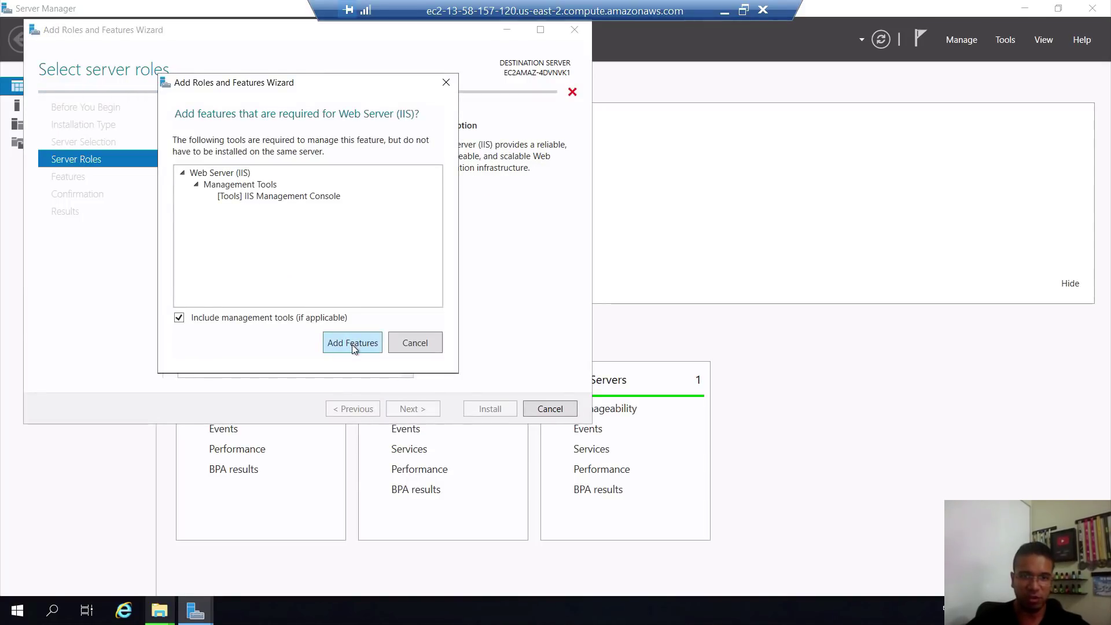
pyautogui.click(352, 343)
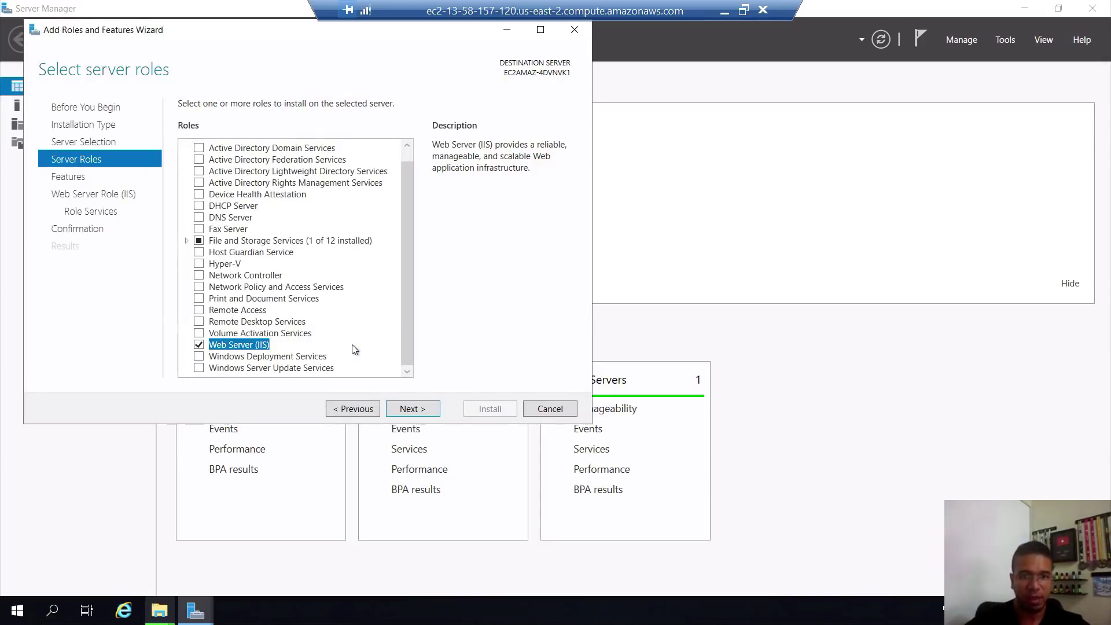
pyautogui.click(409, 413)
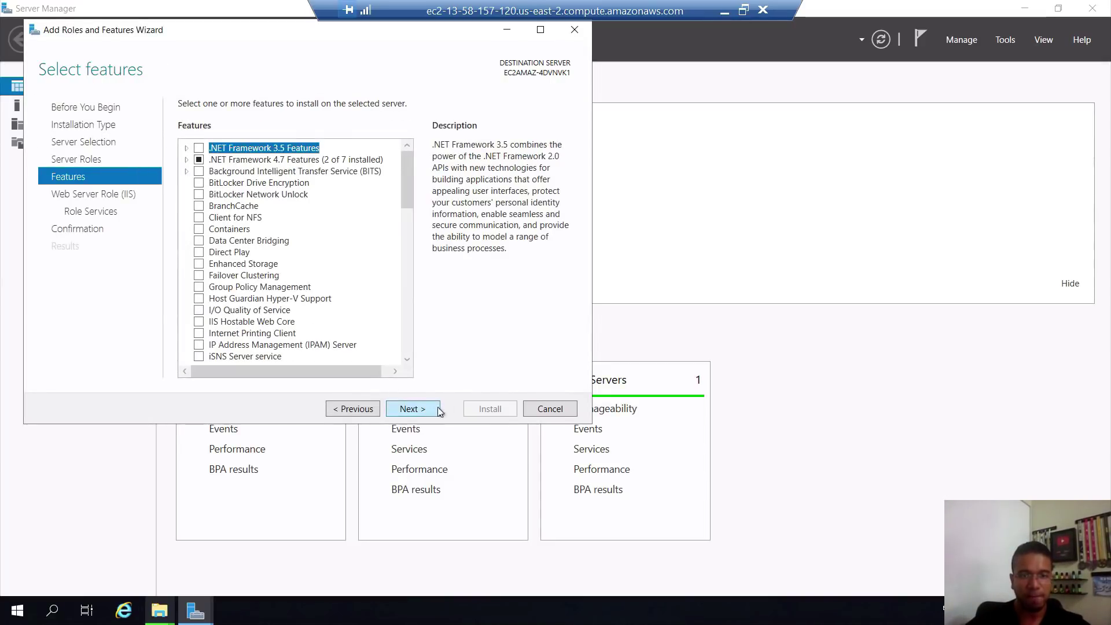
# Under .NET Framework 4.7 Features, select ASP.NET 4.7 and the WCF HTTP Activation service with its required features.
pyautogui.click(186, 160)
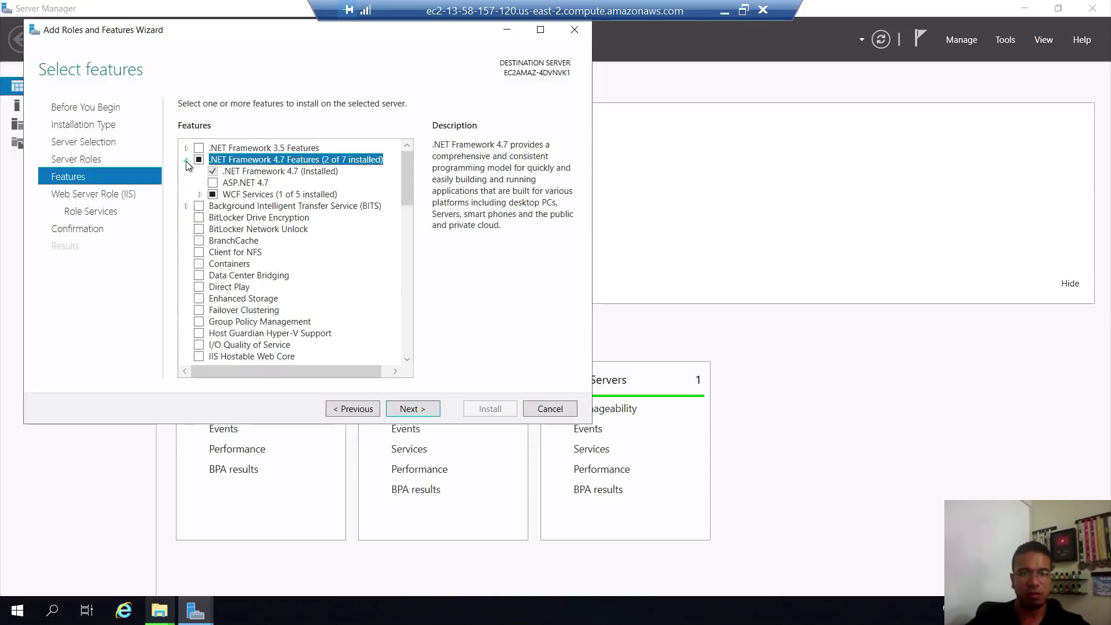
pyautogui.click(212, 183)
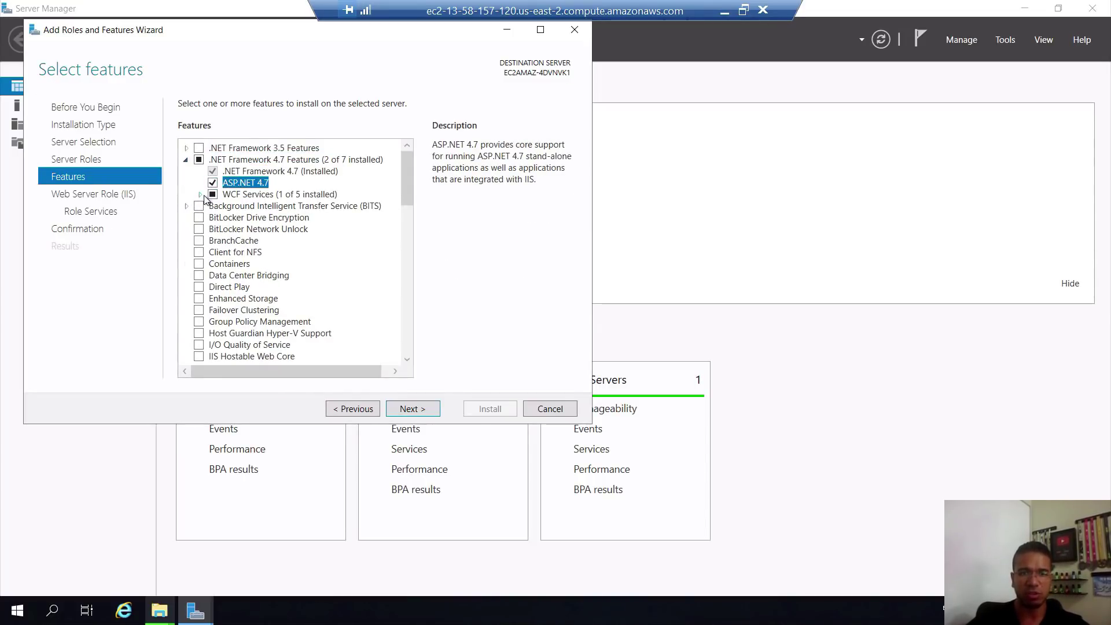
pyautogui.click(201, 195)
pyautogui.click(226, 207)
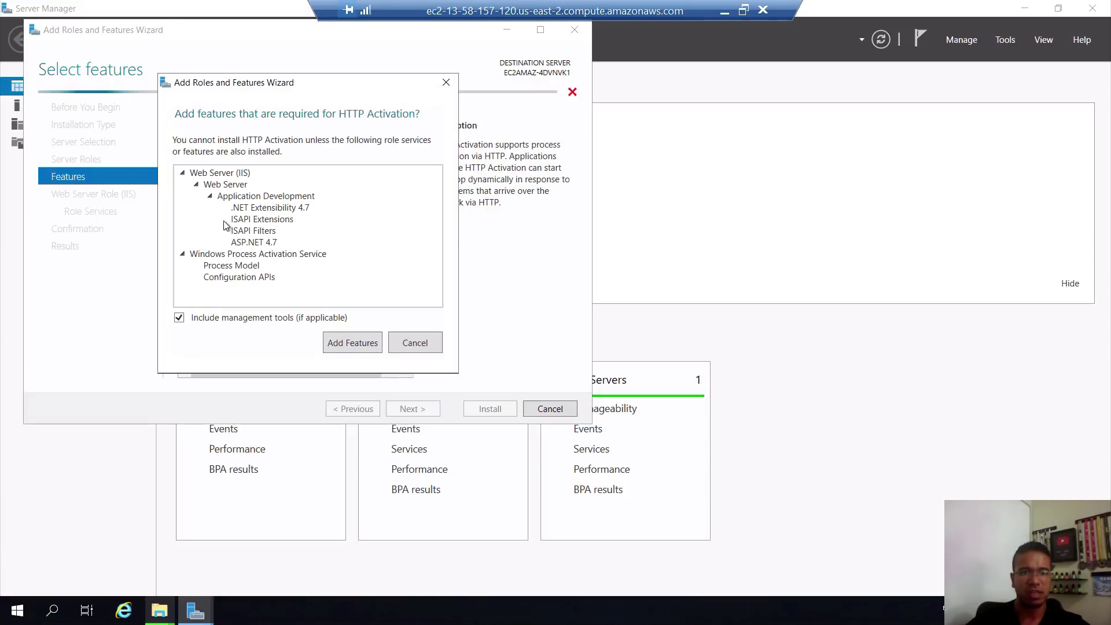
pyautogui.click(350, 342)
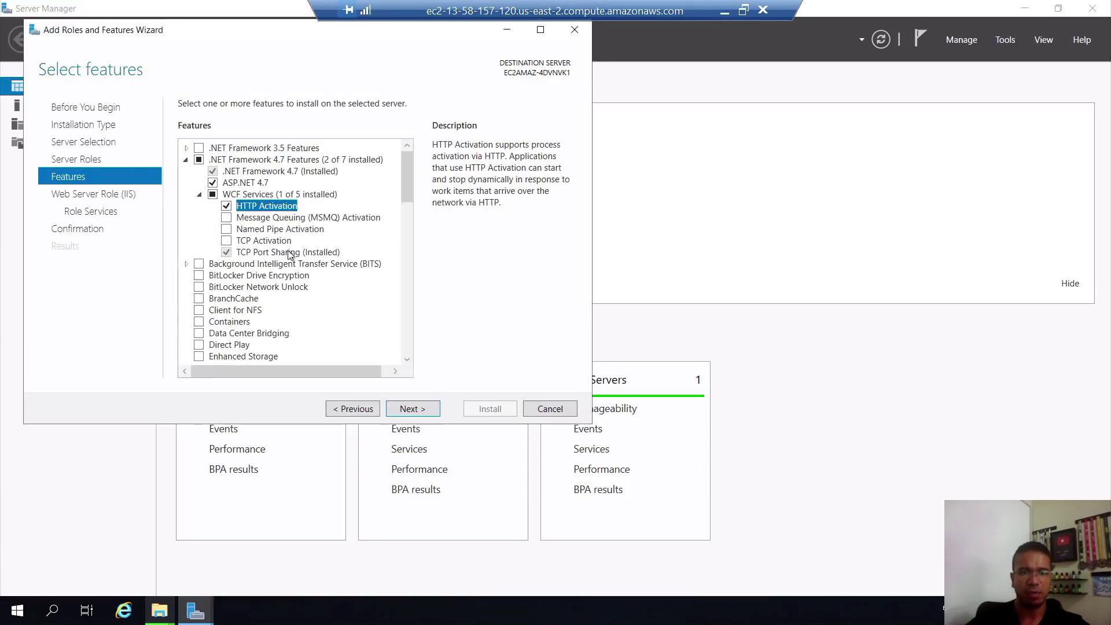
# Select Message Queuing (MSMQ) Activation with its required features, Named Pipe Activation and TCP Activation under WCF Services.
pyautogui.click(226, 218)
pyautogui.click(352, 347)
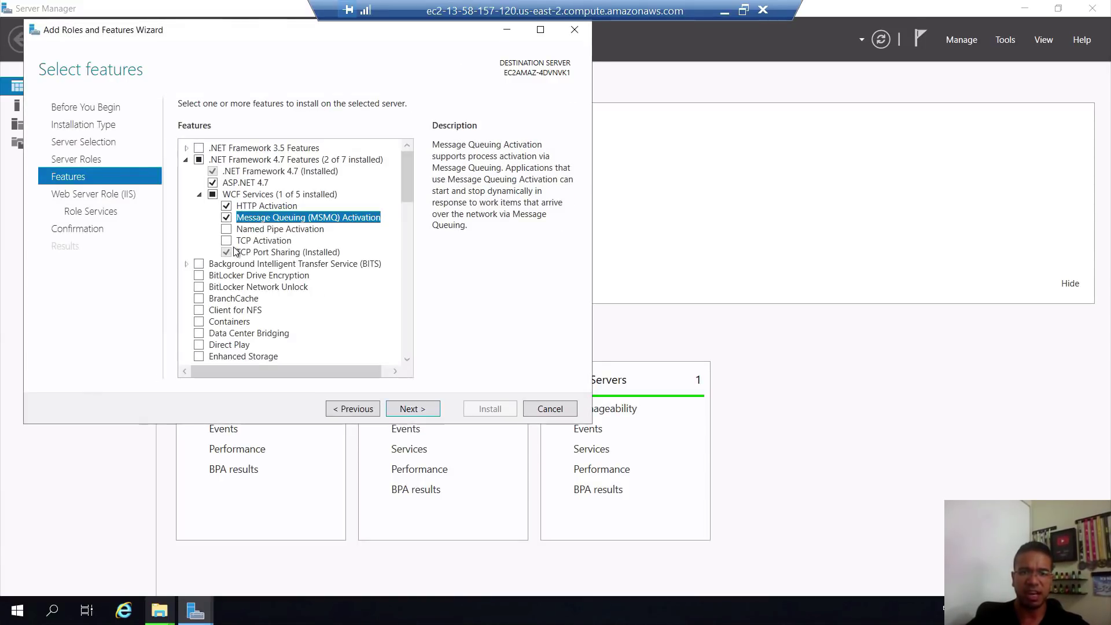
pyautogui.click(226, 229)
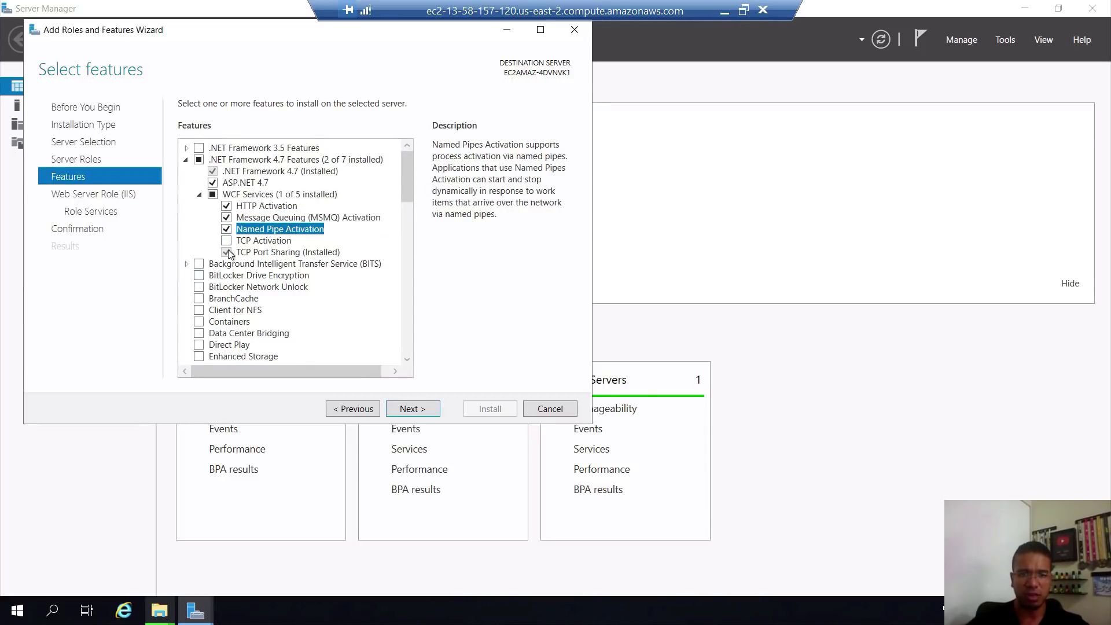
pyautogui.click(226, 241)
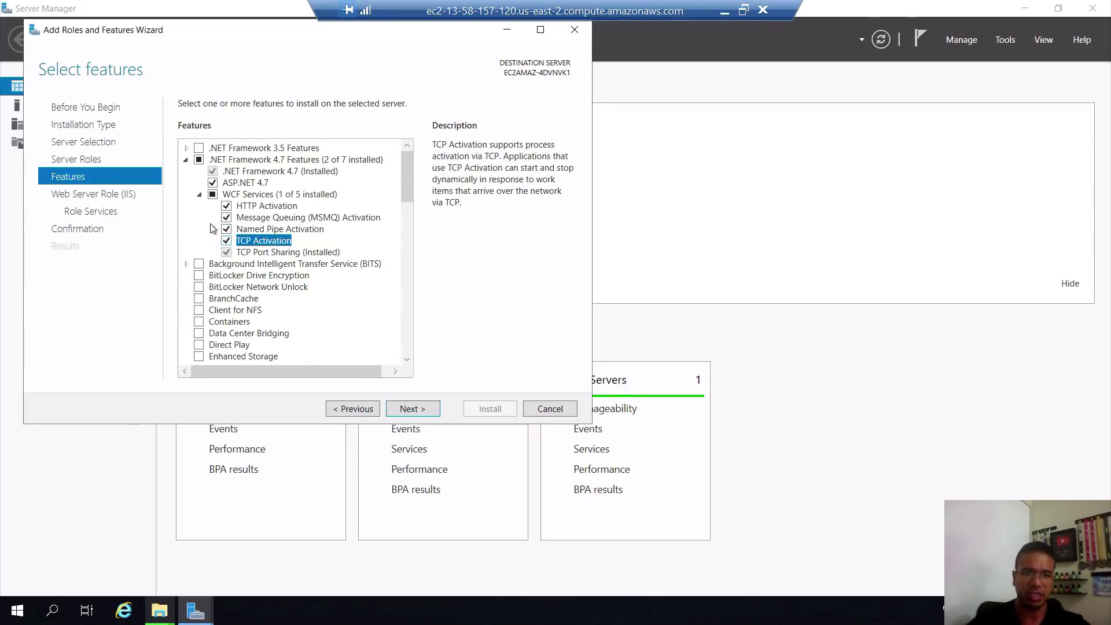
pyautogui.click(191, 161)
pyautogui.scroll(-15, 401, 357)
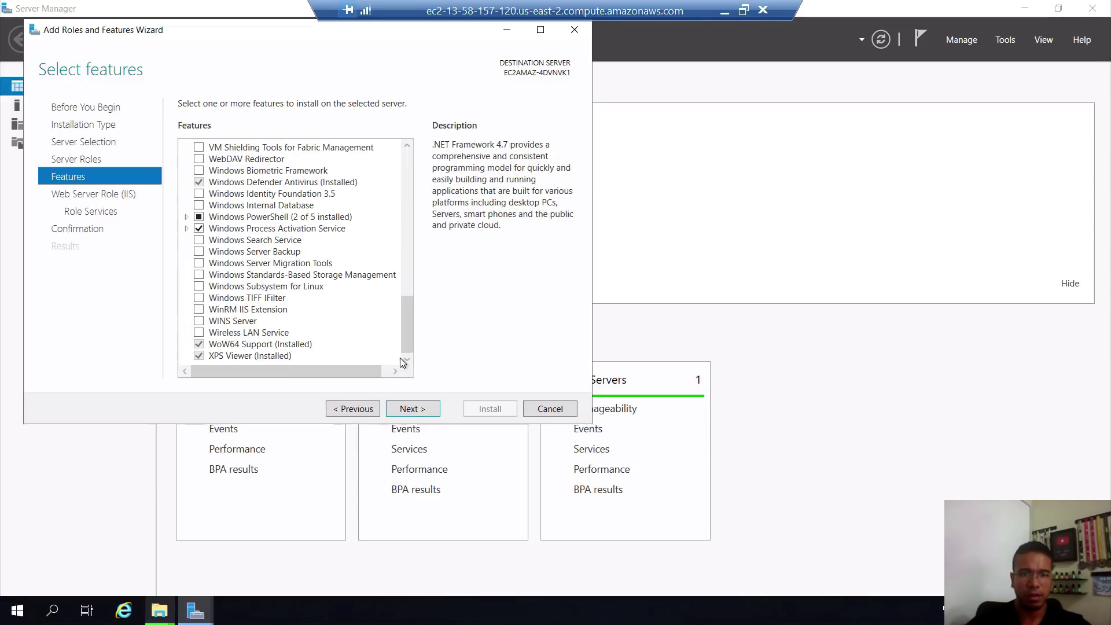
# Keep the default IIS role services, install the selected roles and features on the server, and close the finished wizard.
pyautogui.click(408, 409)
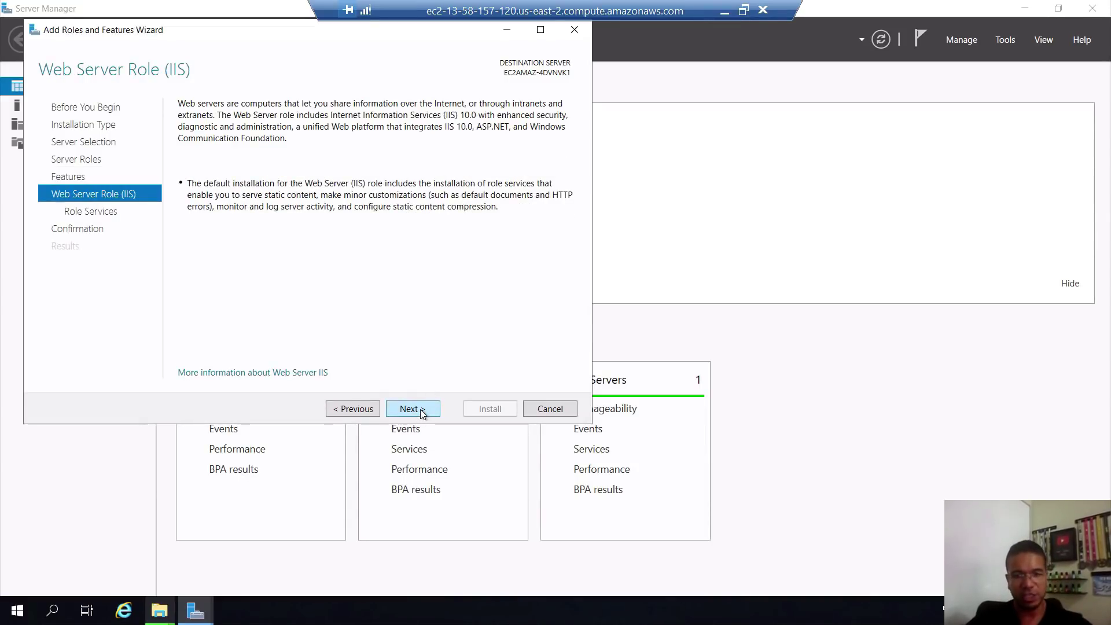
pyautogui.click(421, 410)
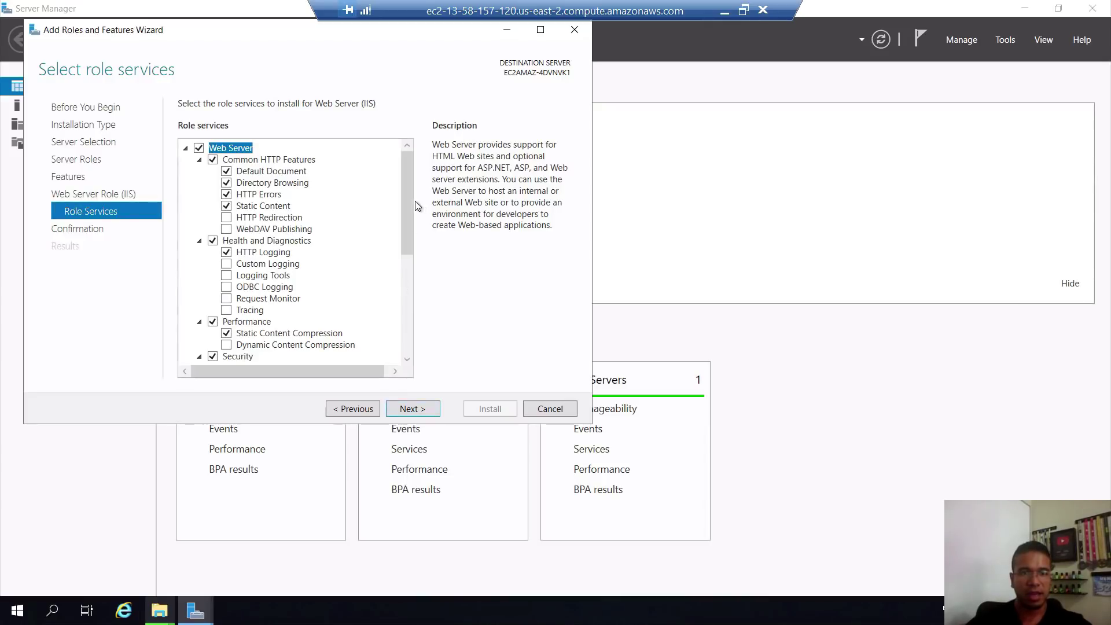
pyautogui.moveTo(411, 206)
pyautogui.mouseDown()
pyautogui.moveTo(411, 218)
pyautogui.moveTo(418, 166)
pyautogui.moveTo(405, 185)
pyautogui.moveTo(404, 352)
pyautogui.mouseUp()
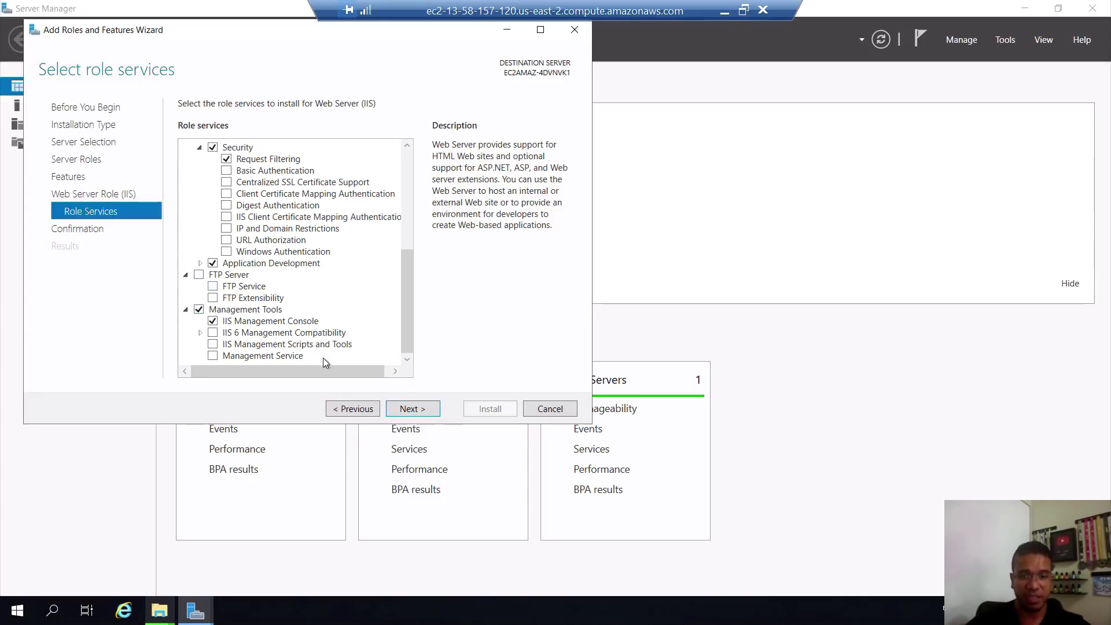
pyautogui.click(423, 411)
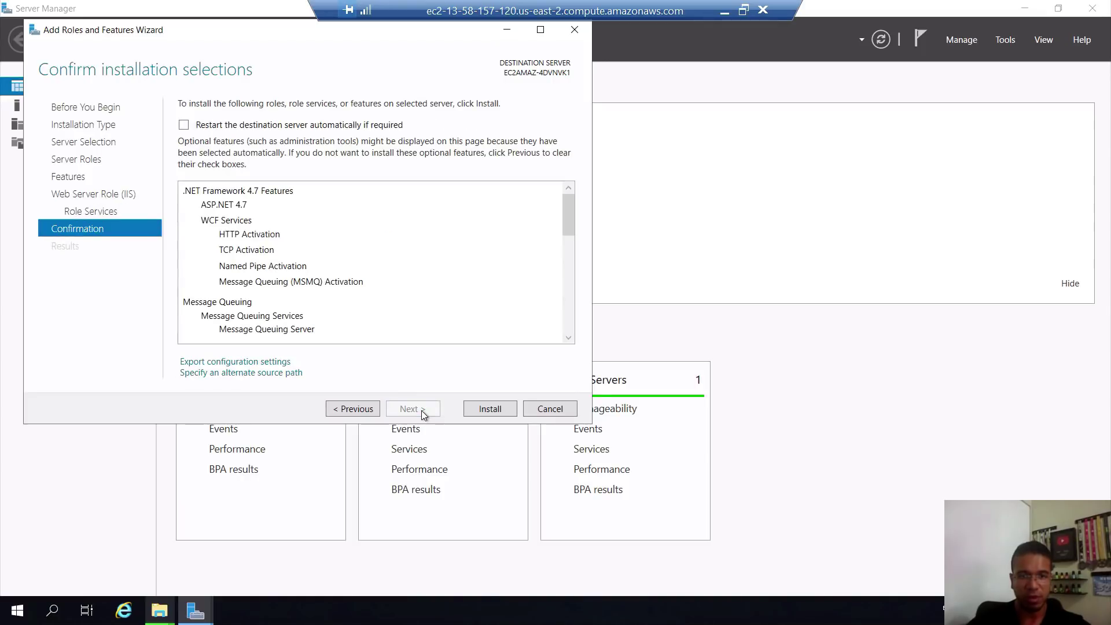
pyautogui.click(510, 409)
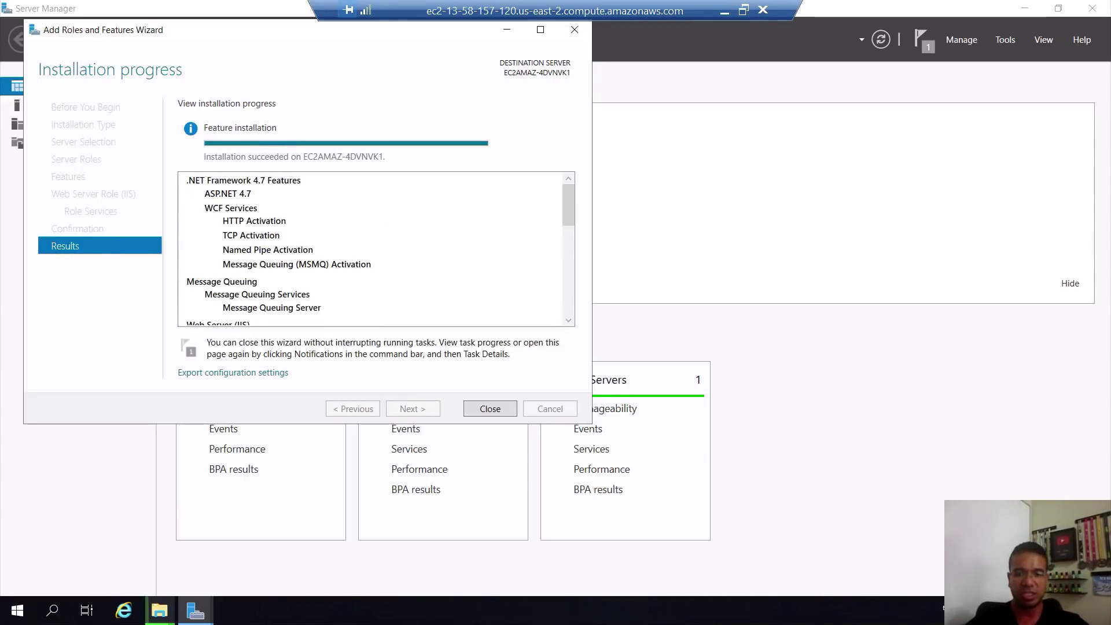
pyautogui.click(489, 412)
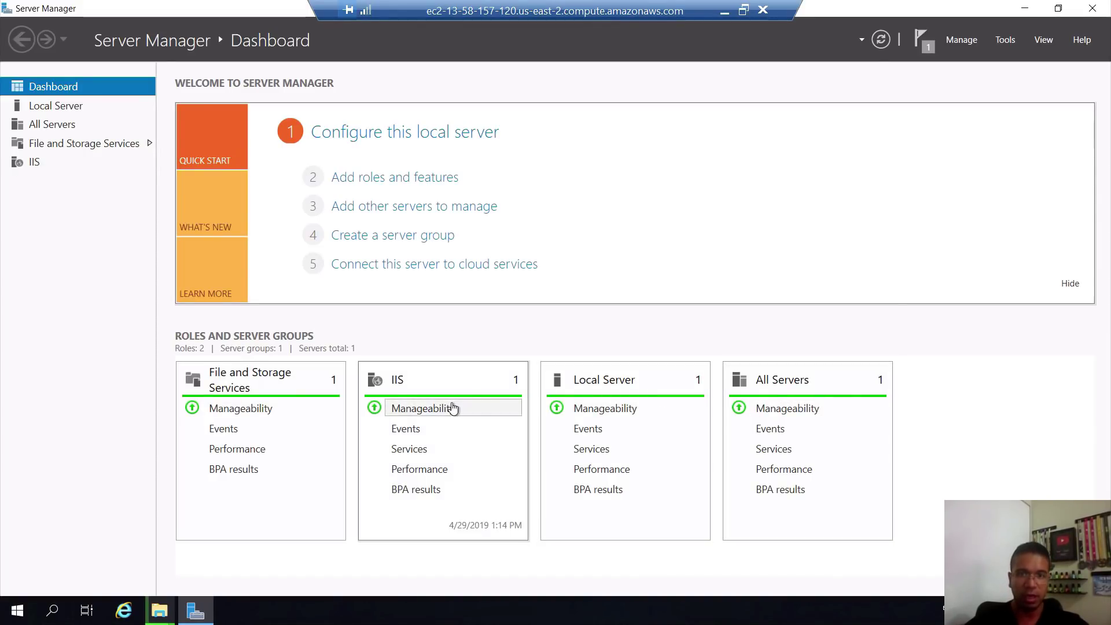
# Start the Add Roles and Features wizard again and advance to the server roles with the default installation type and server.
pyautogui.click(408, 180)
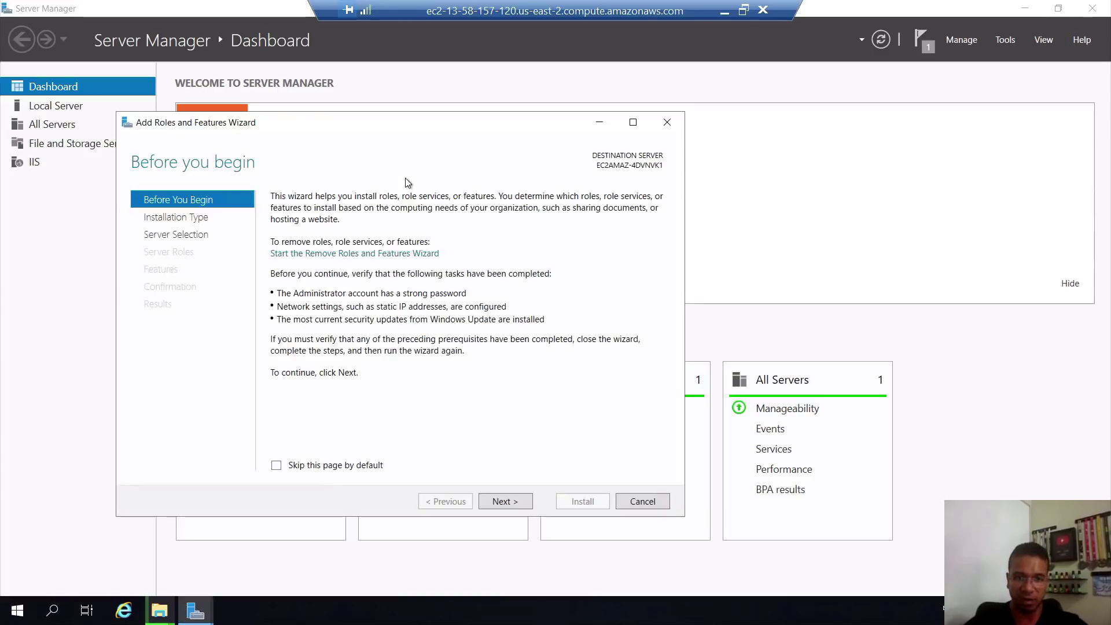
pyautogui.click(504, 501)
pyautogui.click(514, 508)
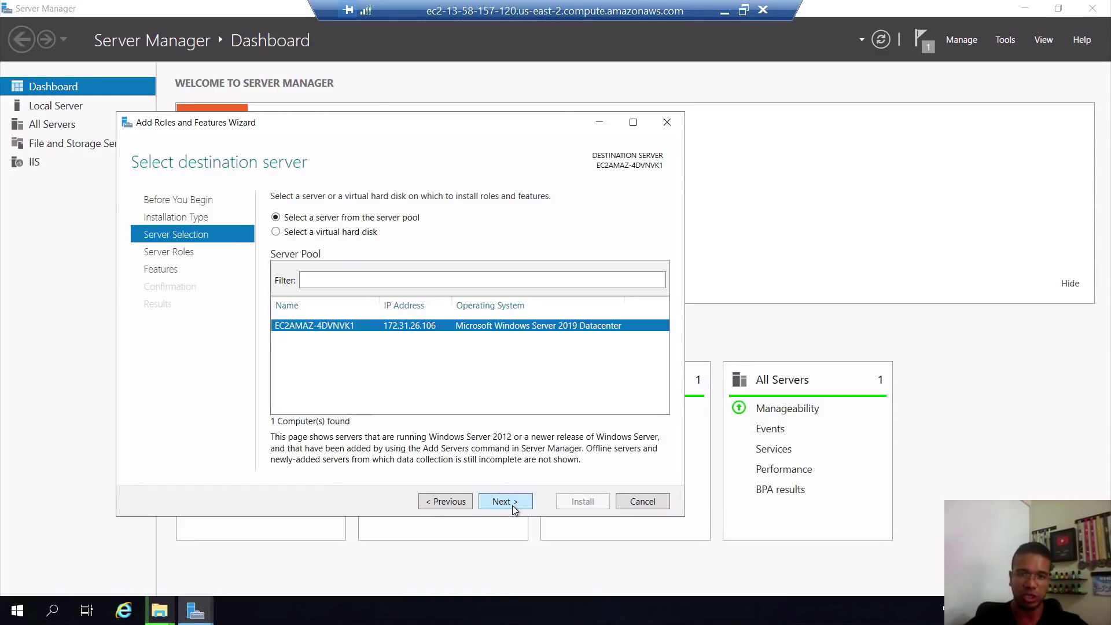
pyautogui.click(513, 504)
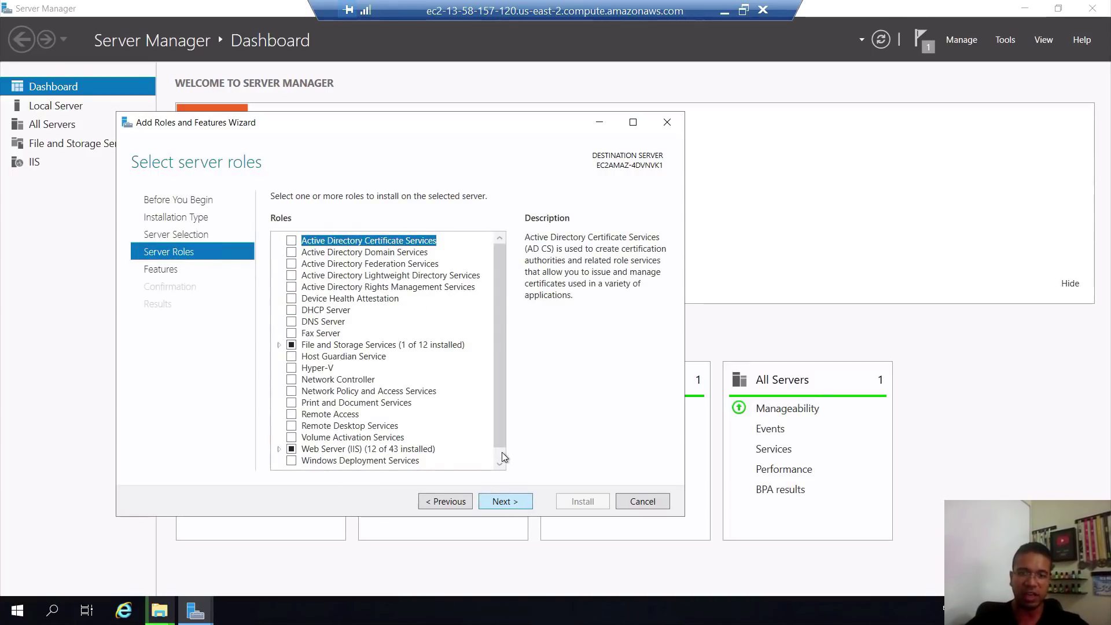
# Examine the Web Server (IIS) role services under Common HTTP Features, Health and Diagnostics, and Performance.
pyautogui.scroll(-1, 501, 453)
pyautogui.click(278, 438)
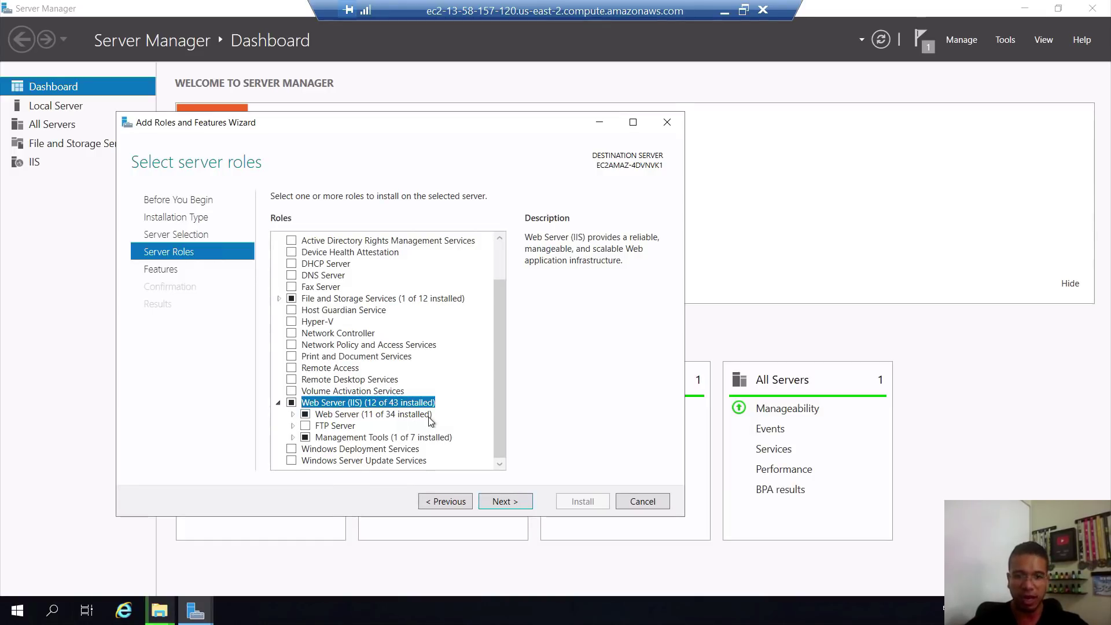
pyautogui.click(293, 414)
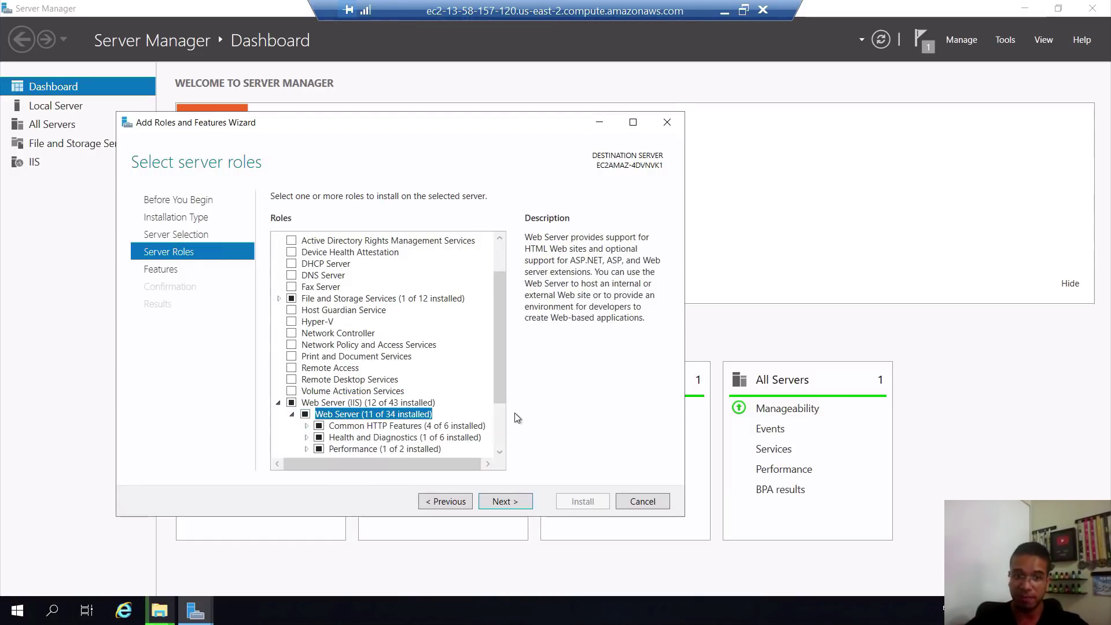
pyautogui.moveTo(498, 378); pyautogui.dragTo(500, 454)
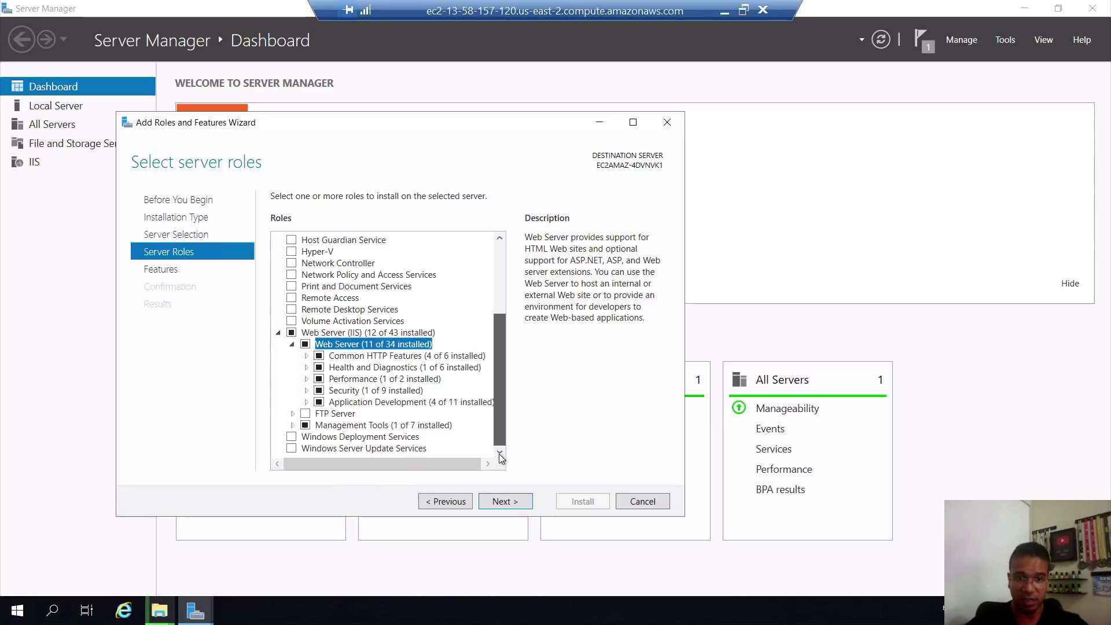
pyautogui.click(305, 379)
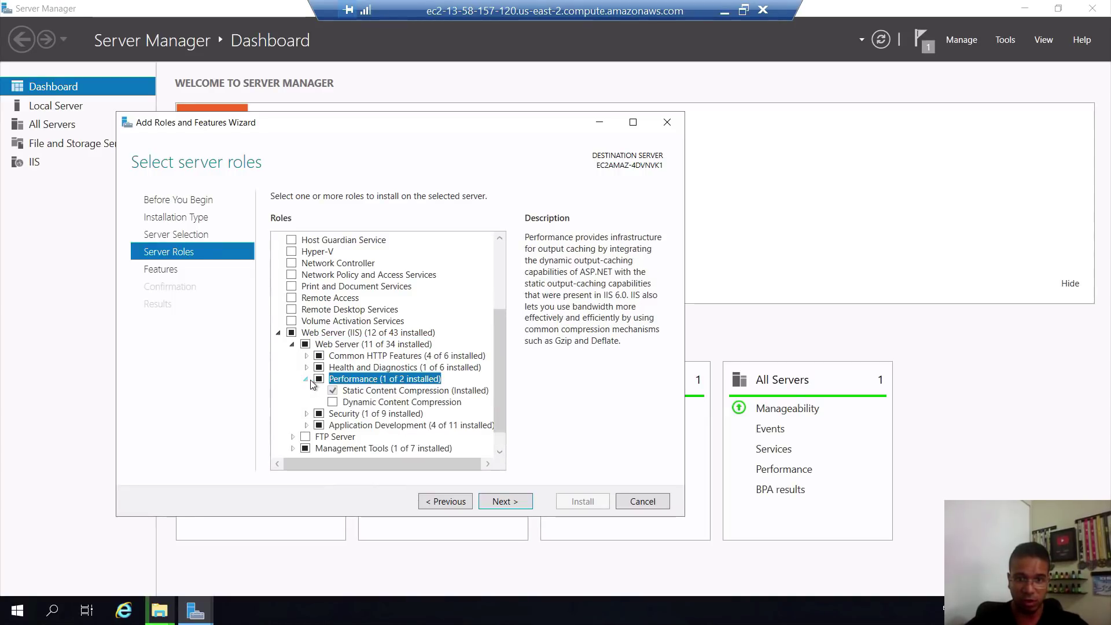
pyautogui.click(308, 368)
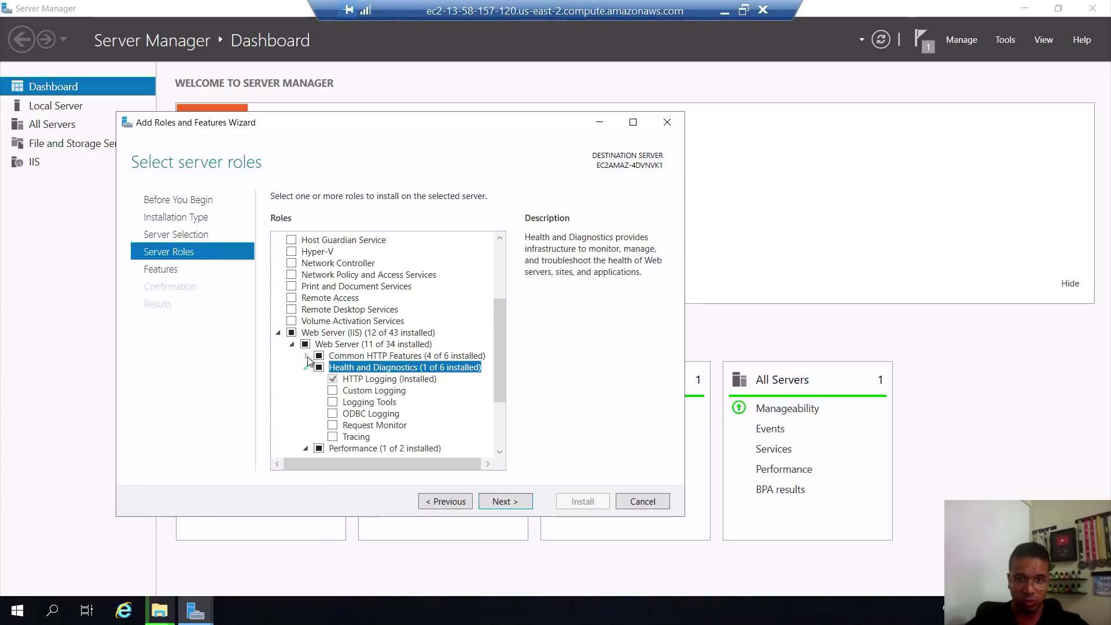
pyautogui.click(307, 356)
pyautogui.moveTo(499, 347); pyautogui.dragTo(495, 429)
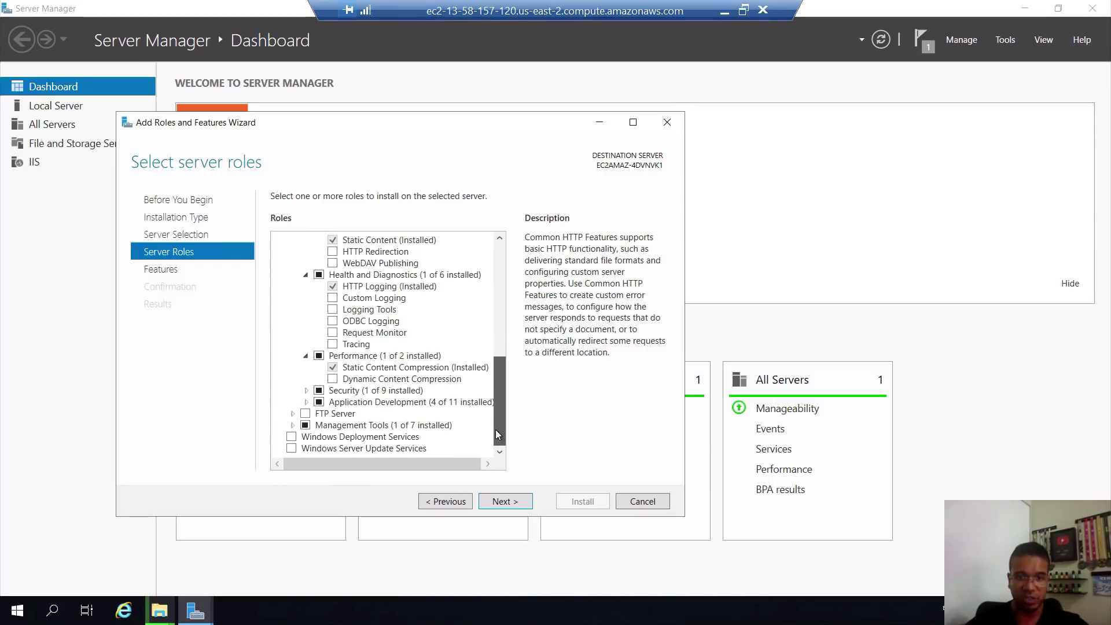
# Under Application Development, select .NET Extensibility 3.5 with its required features, Application Initialization, ASP, ASP.NET 3.5, CGI and WebSocket Protocol.
pyautogui.click(307, 401)
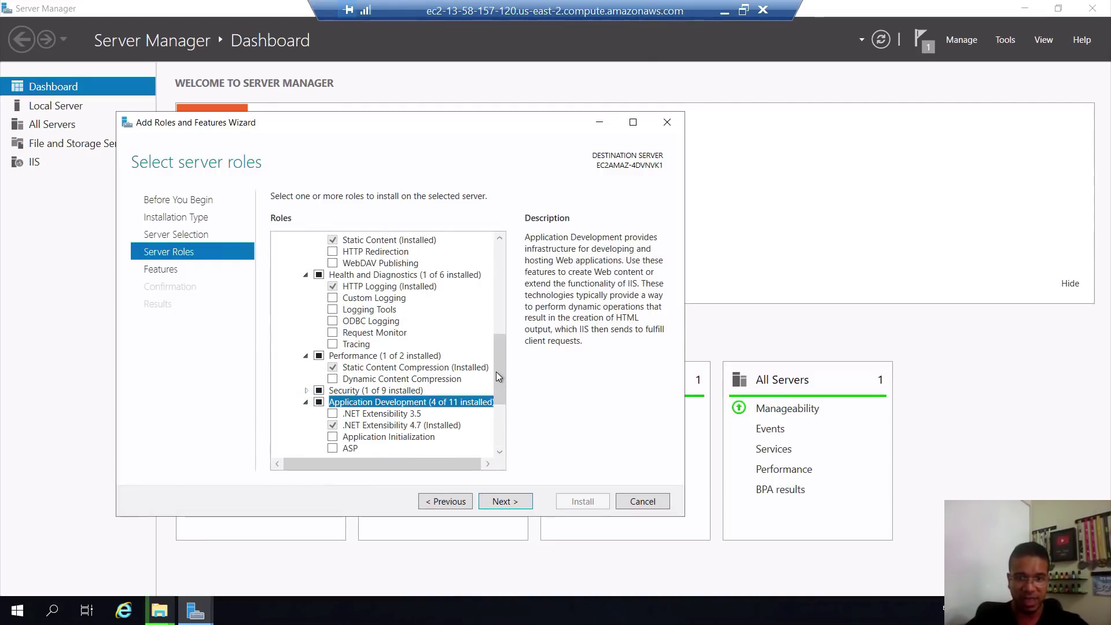
pyautogui.scroll(-4, 498, 393)
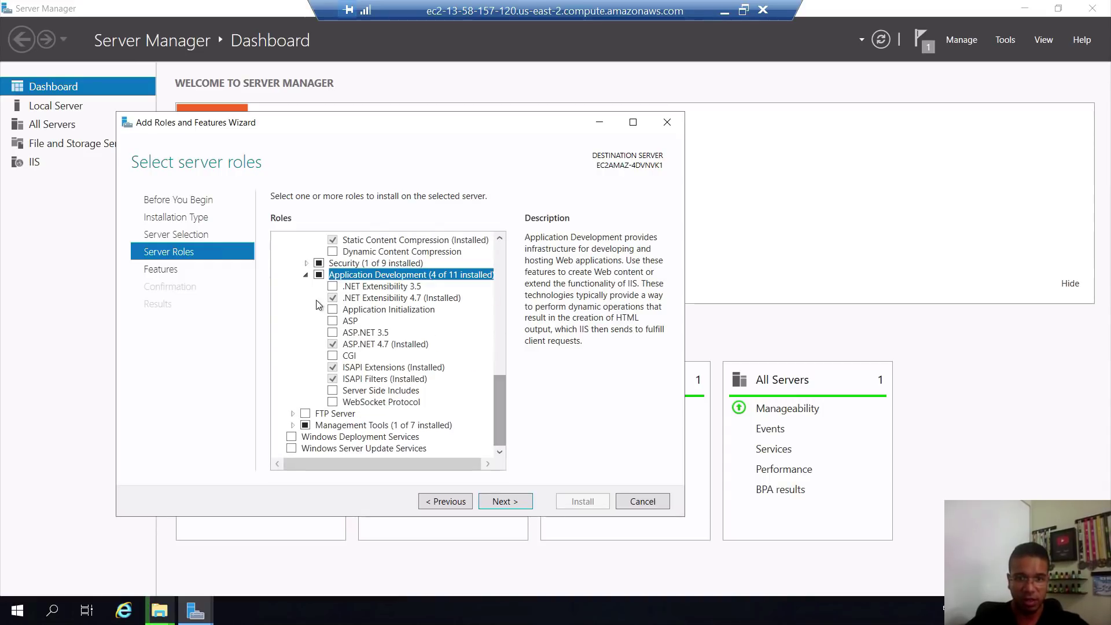
pyautogui.click(333, 286)
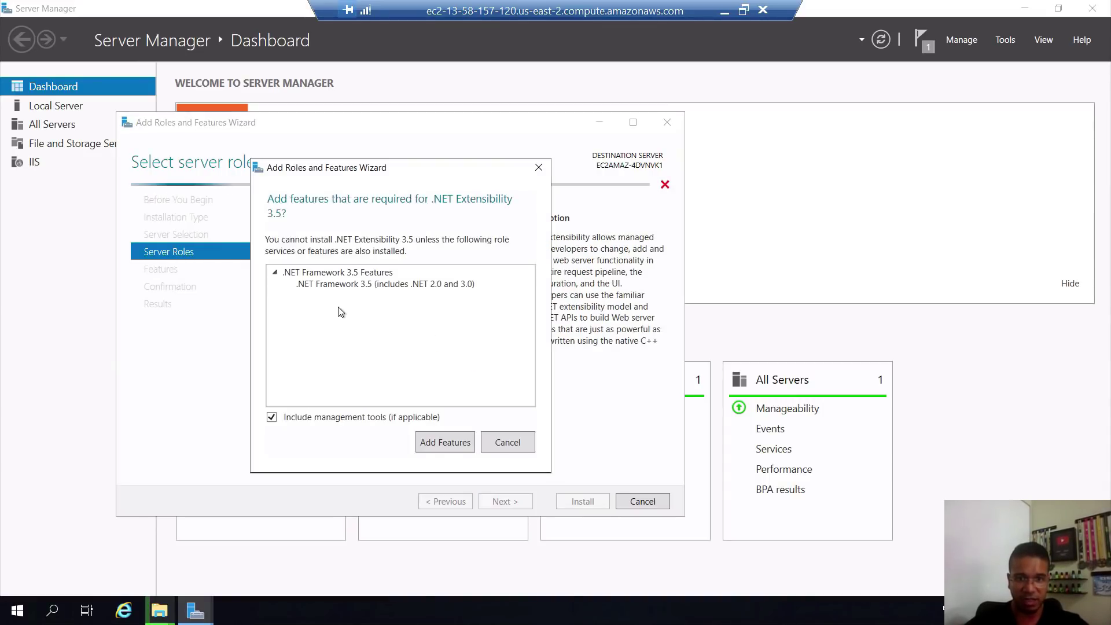
pyautogui.click(446, 441)
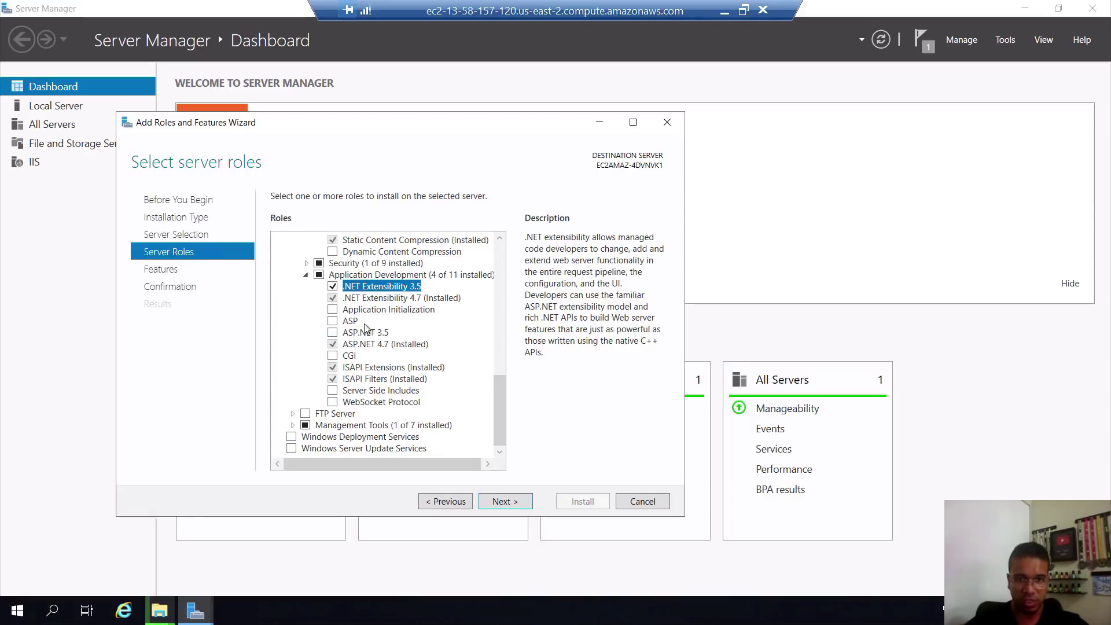
pyautogui.click(333, 310)
pyautogui.click(334, 322)
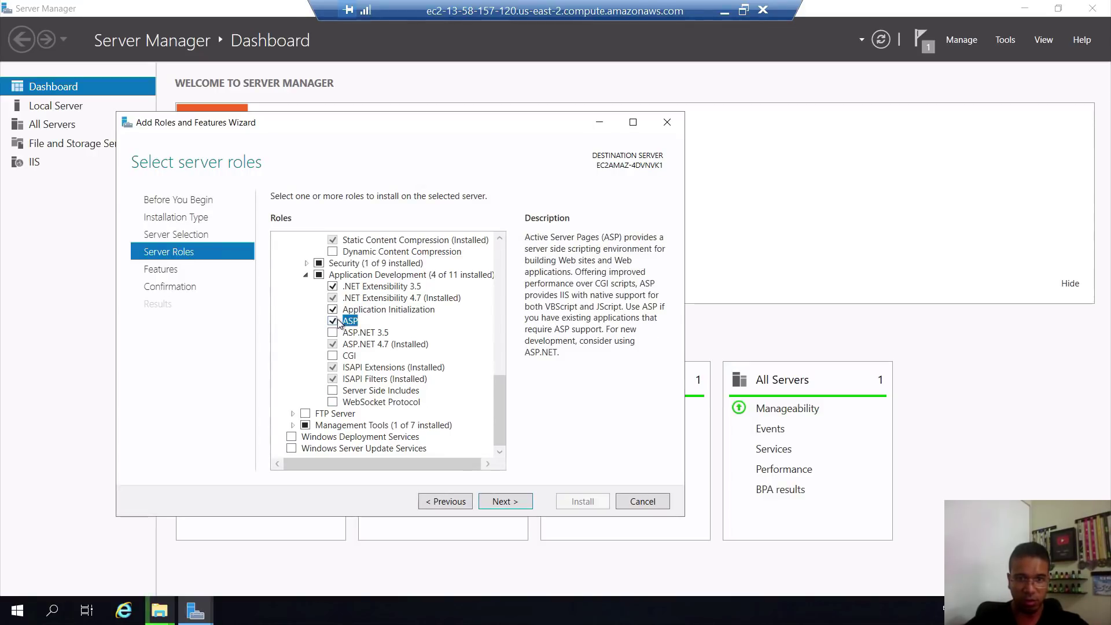
pyautogui.click(333, 333)
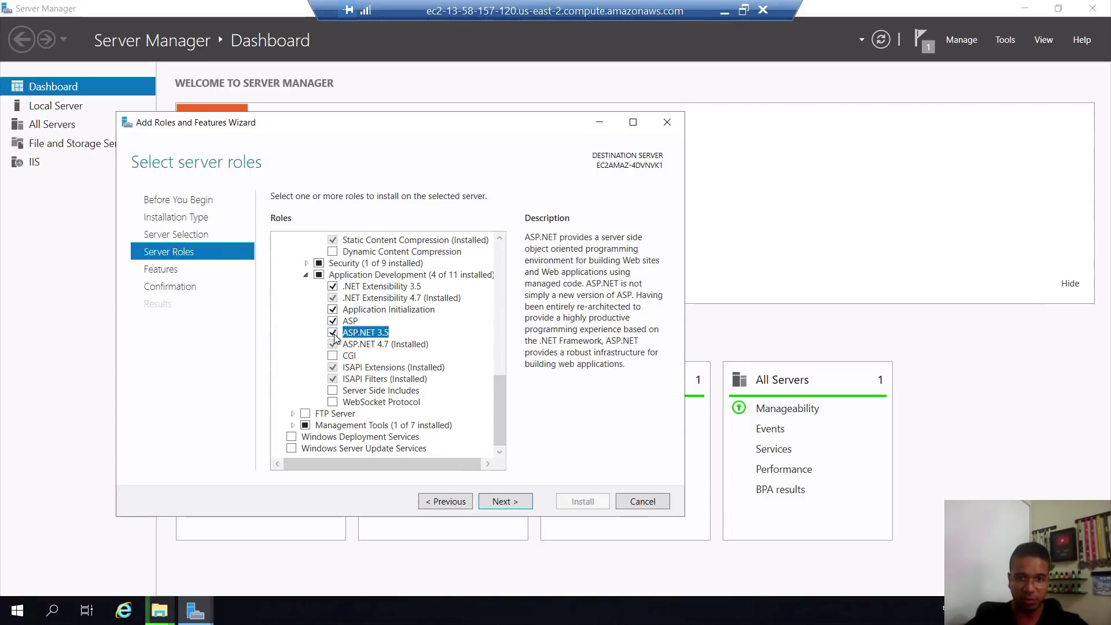
pyautogui.click(333, 356)
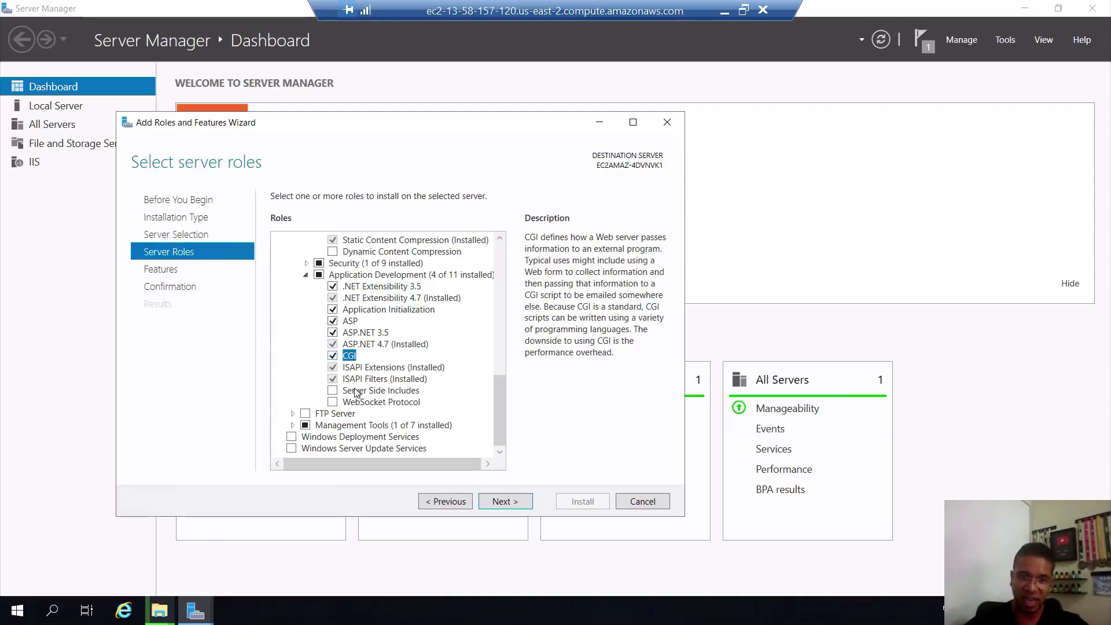
pyautogui.click(333, 402)
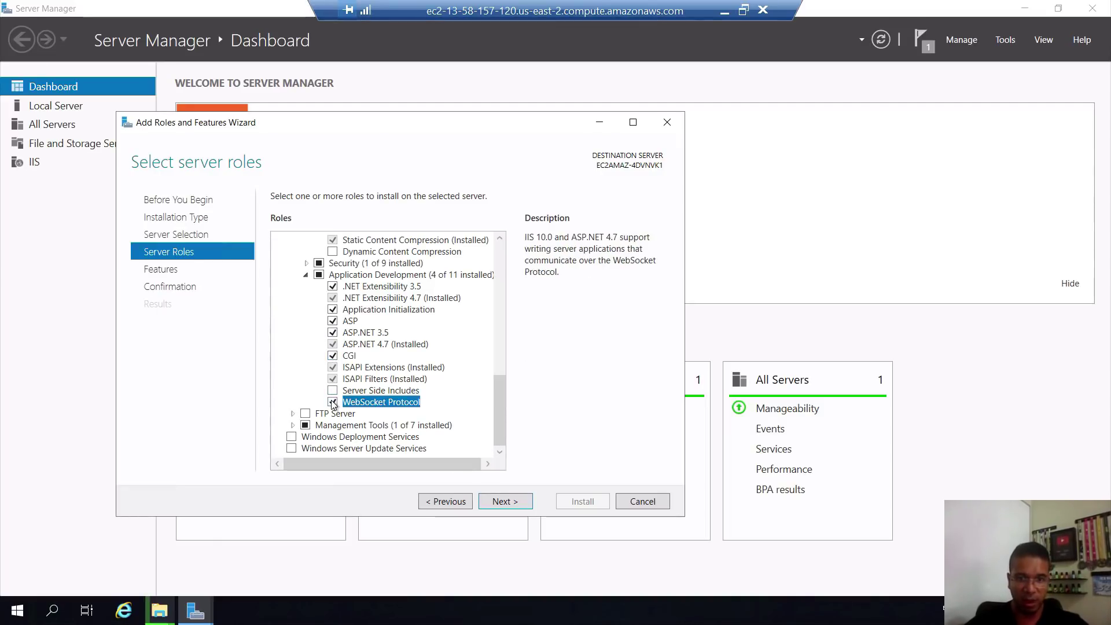
# Add Server Side Includes to the Application Development role services, install all selected roles and features, and close the finished wizard.
pyautogui.click(334, 391)
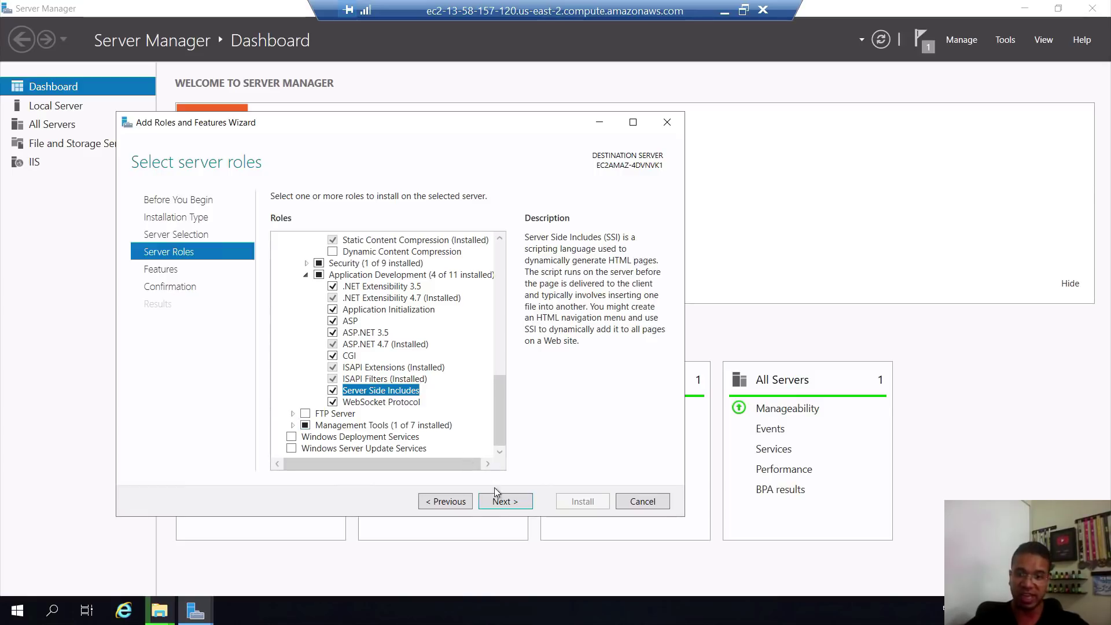
pyautogui.click(503, 507)
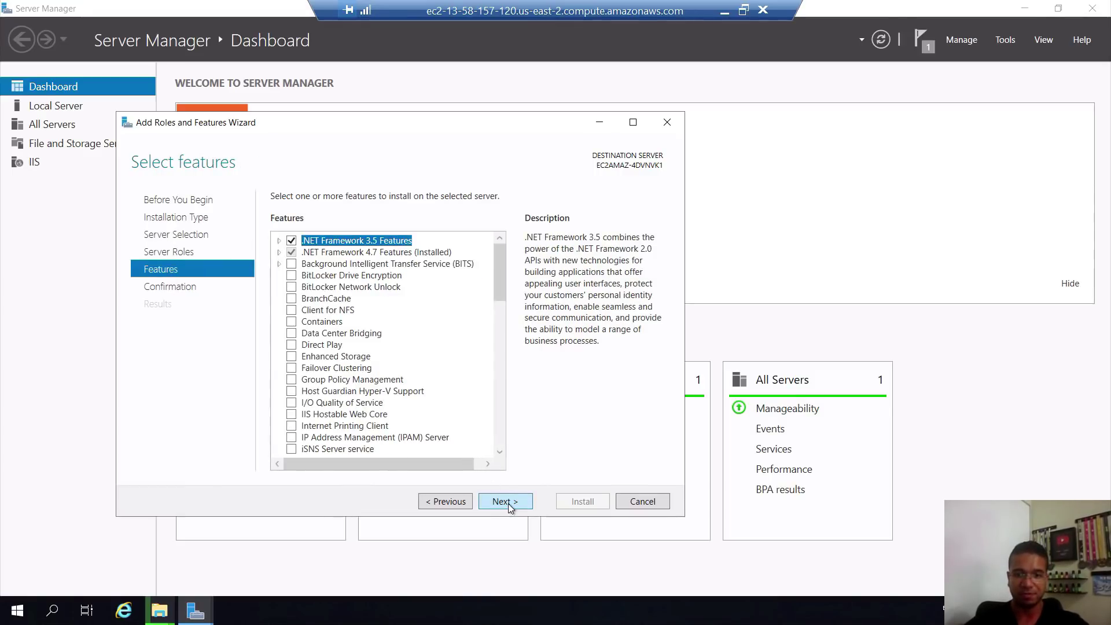
pyautogui.click(509, 504)
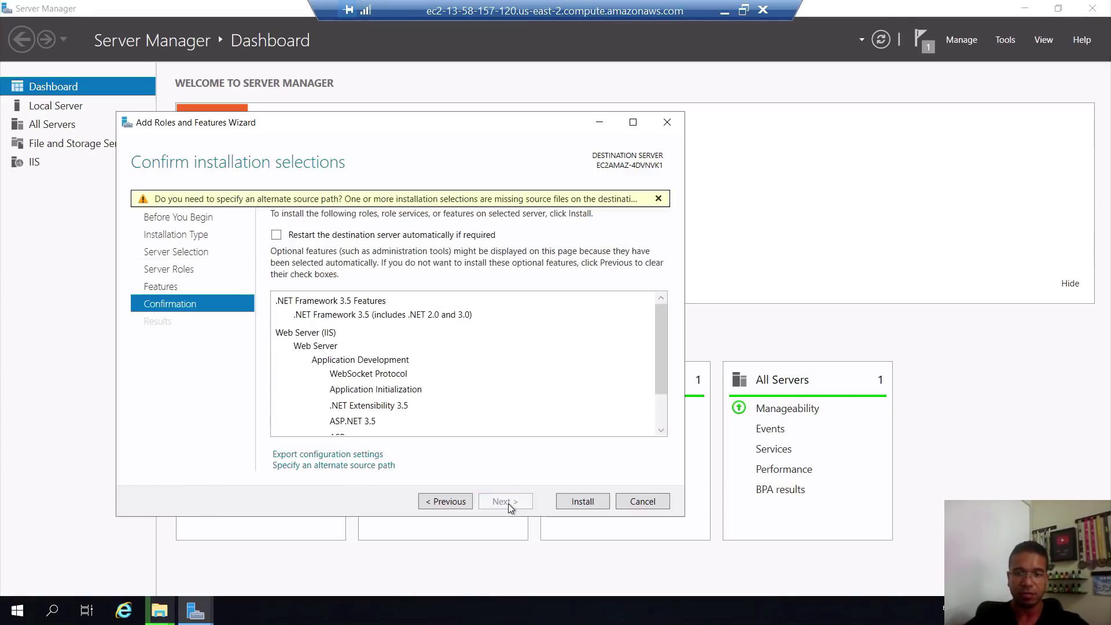
pyautogui.click(584, 502)
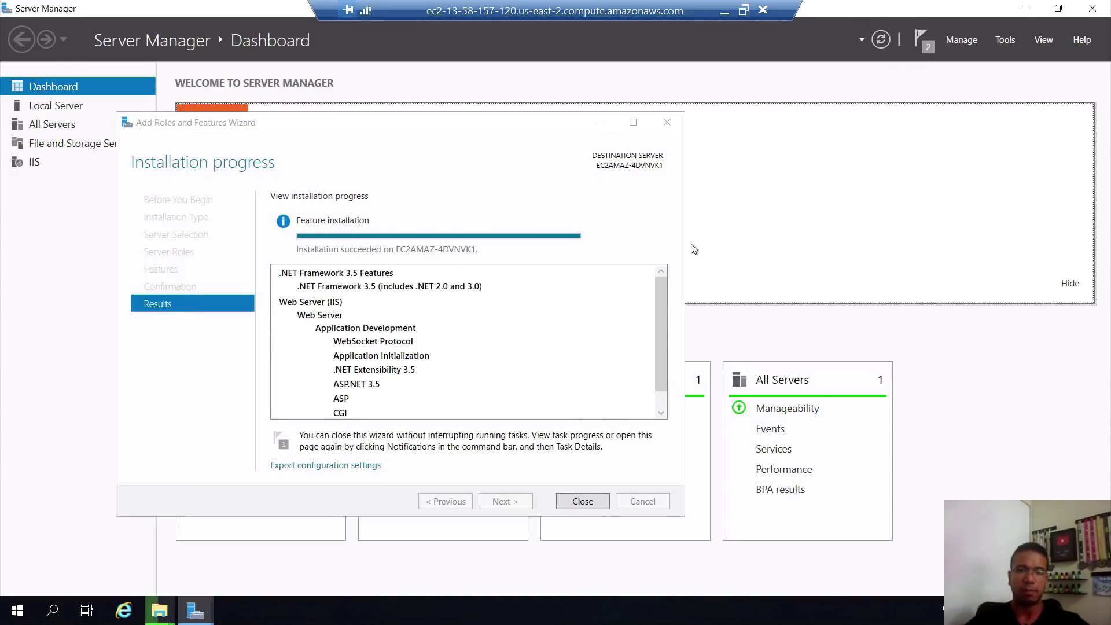
pyautogui.click(583, 501)
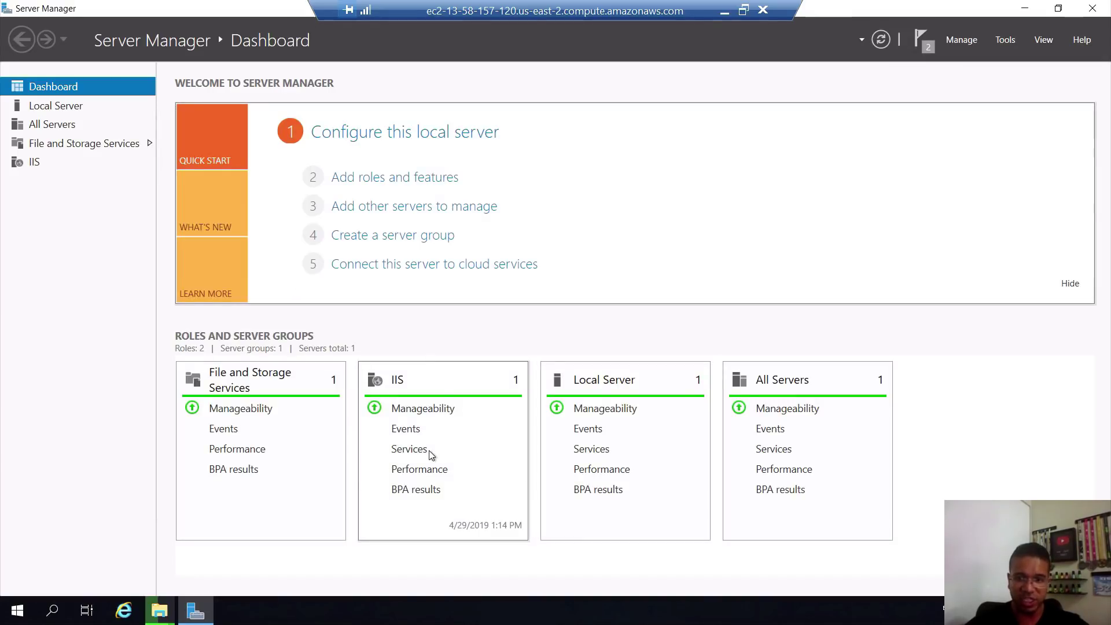
# Go to the server's IIS page from the IIS manageability details and open Internet Information Services (IIS) Manager maximized for the server.
pyautogui.click(421, 409)
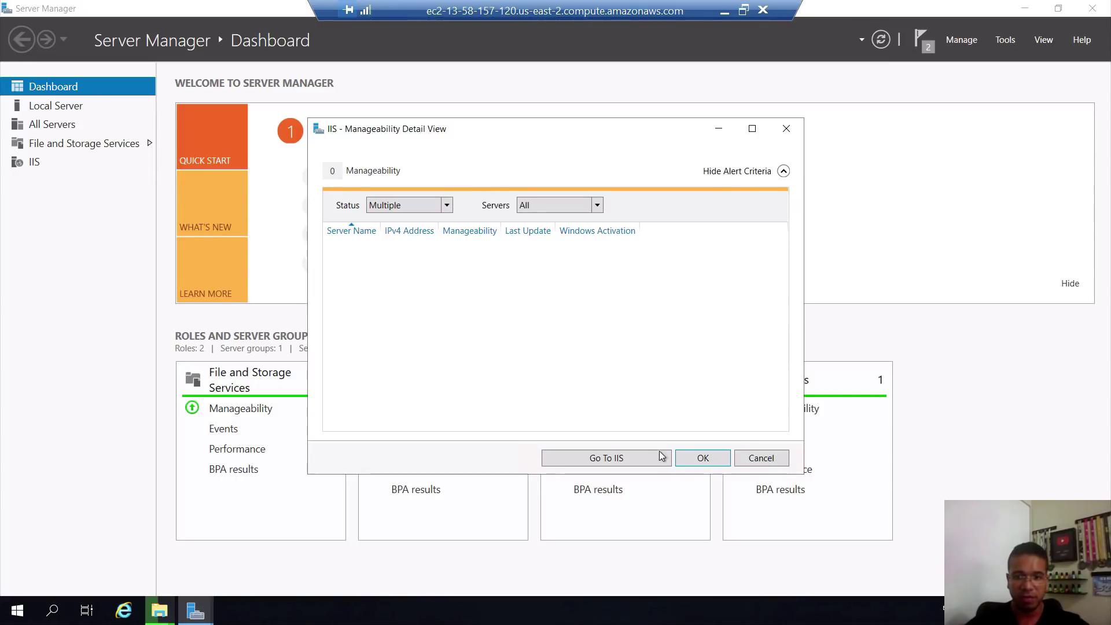
pyautogui.click(620, 458)
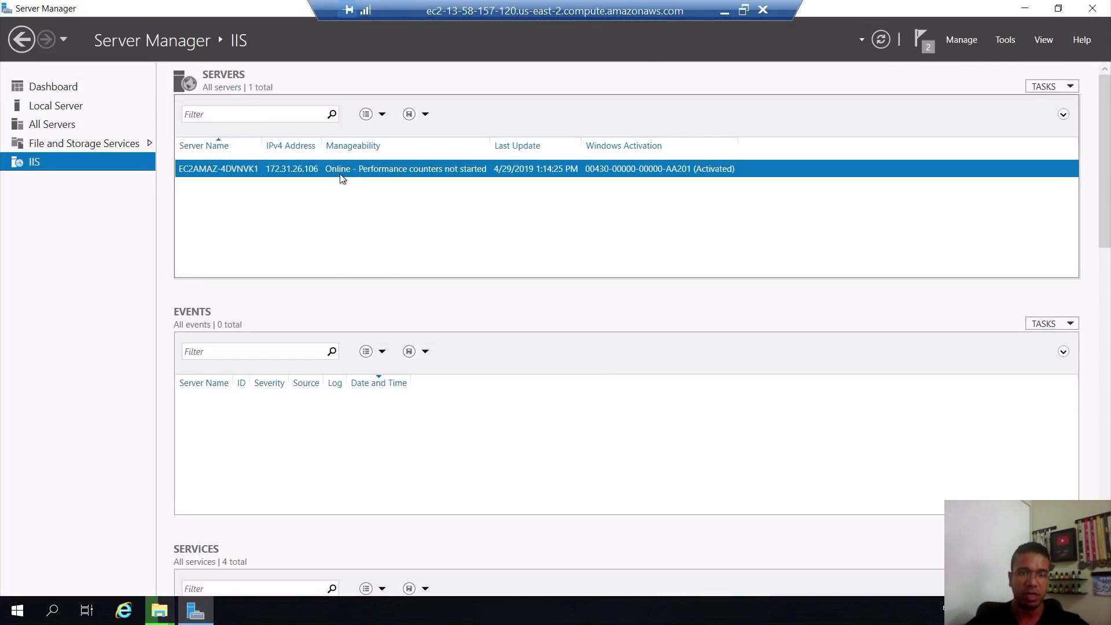
pyautogui.rightClick(341, 173)
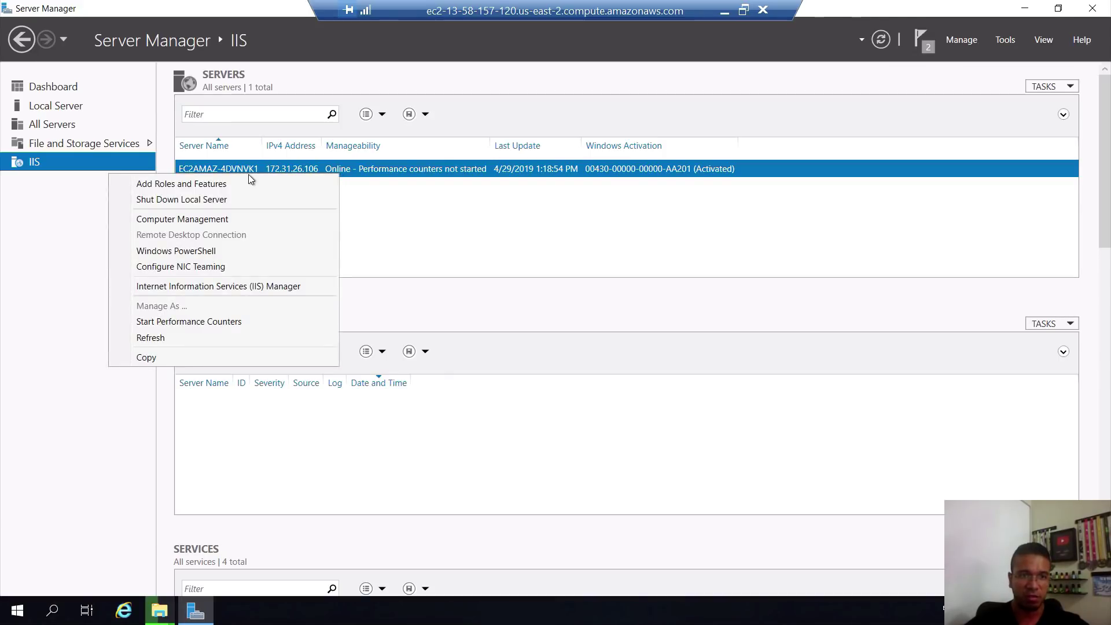
pyautogui.click(240, 287)
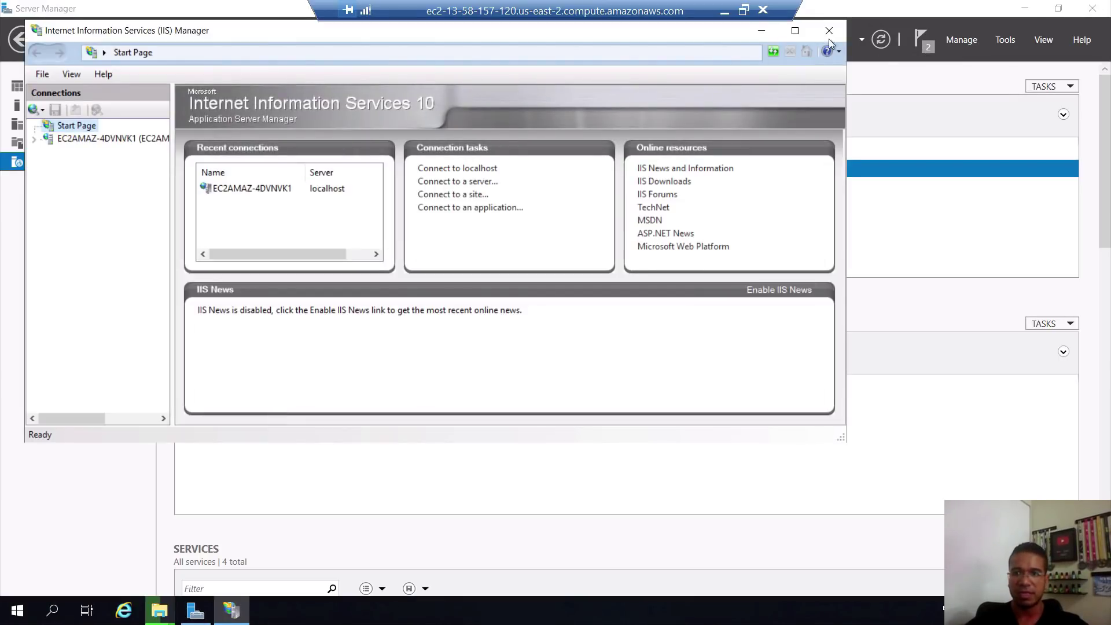
pyautogui.click(796, 30)
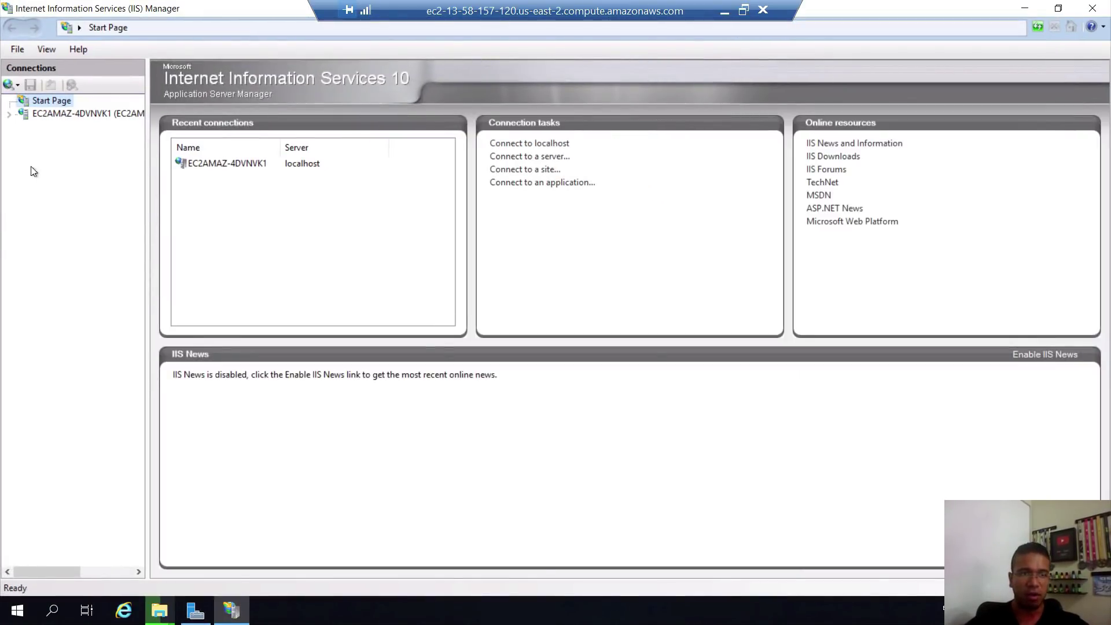
# Expand the server's connection and its Sites, and show the Default Web Site's home page.
pyautogui.click(12, 118)
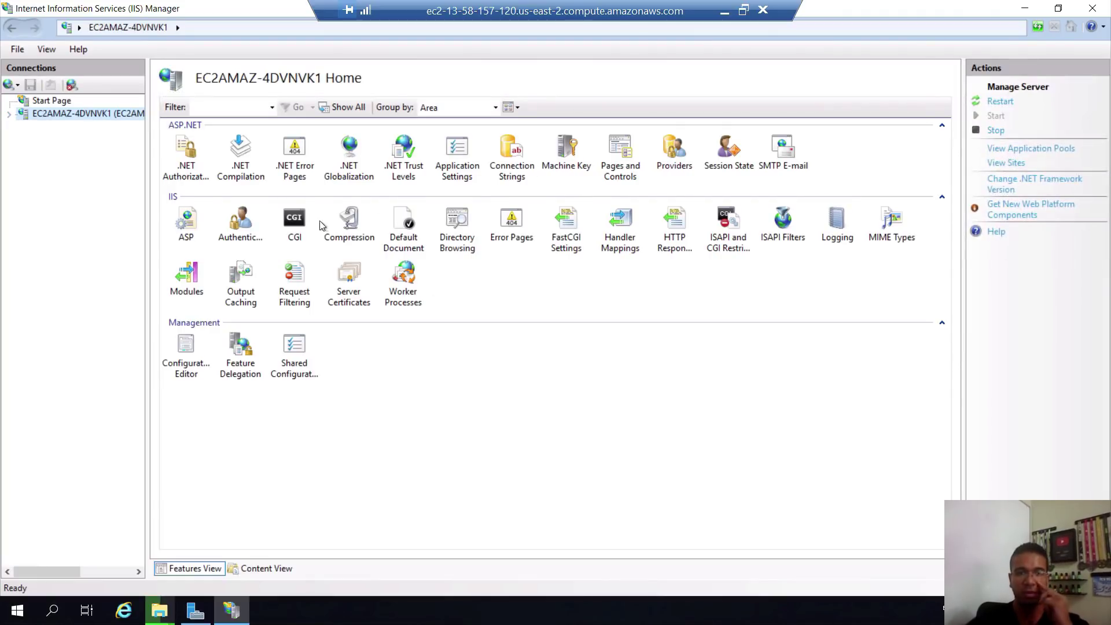
pyautogui.click(9, 114)
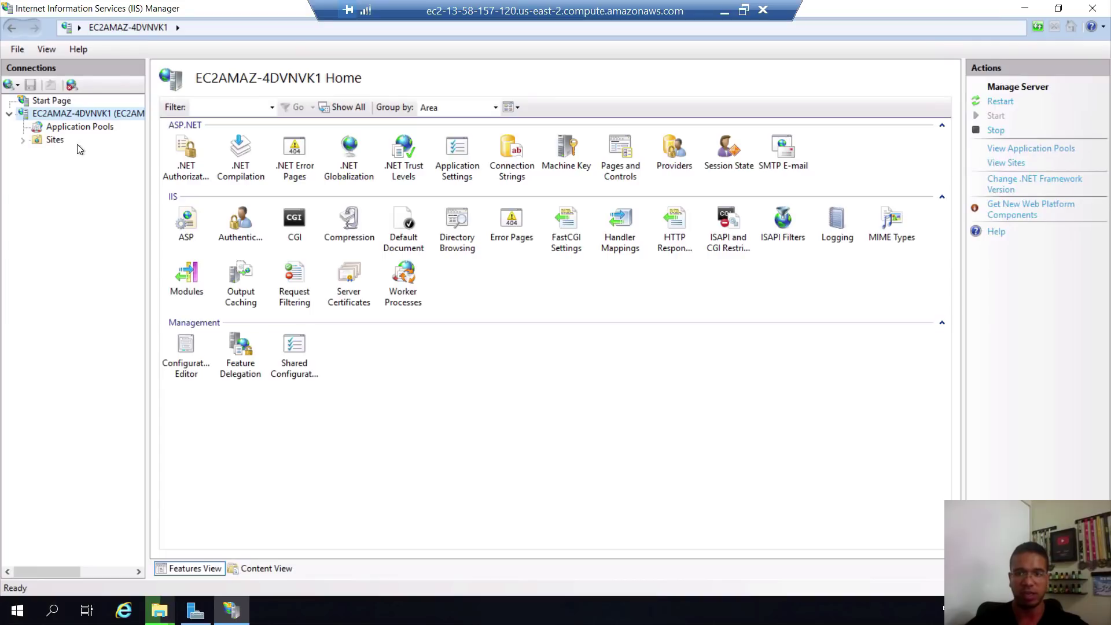
pyautogui.click(28, 145)
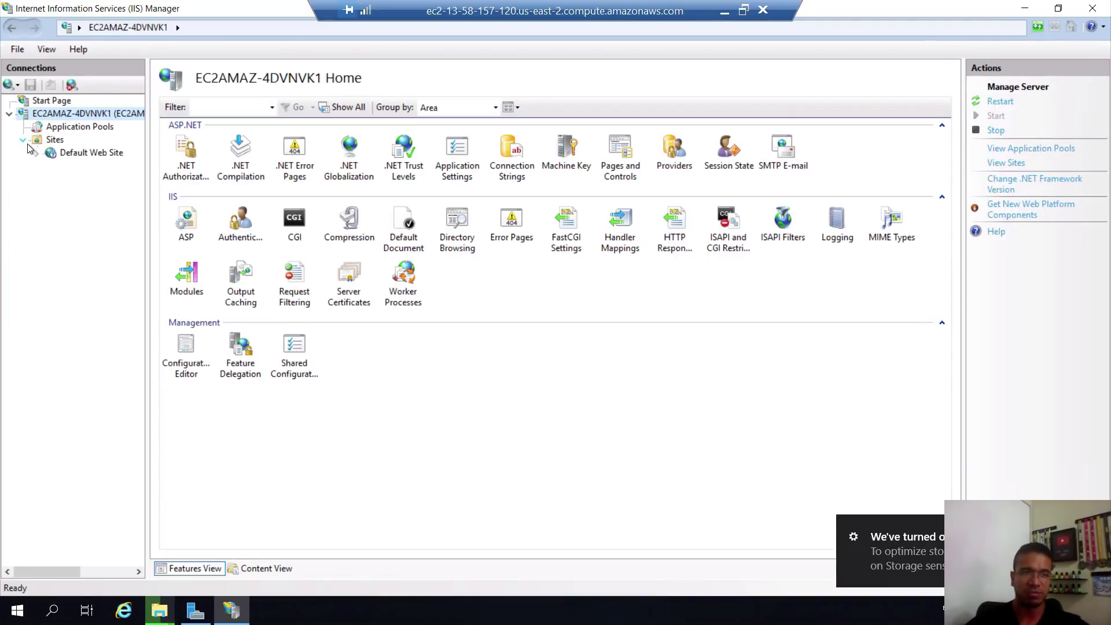
pyautogui.click(100, 157)
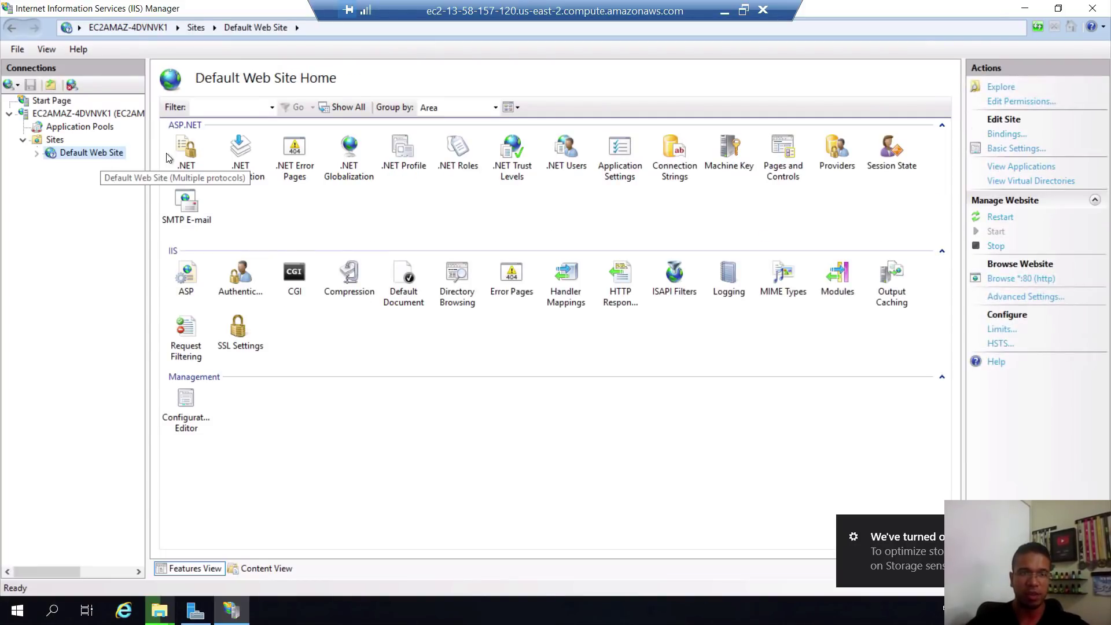
# Browse the Default Web Site in Internet Explorer, accepting the recommended browser settings and dismissing the blocked-content notice, and maximize the window.
pyautogui.rightClick(91, 157)
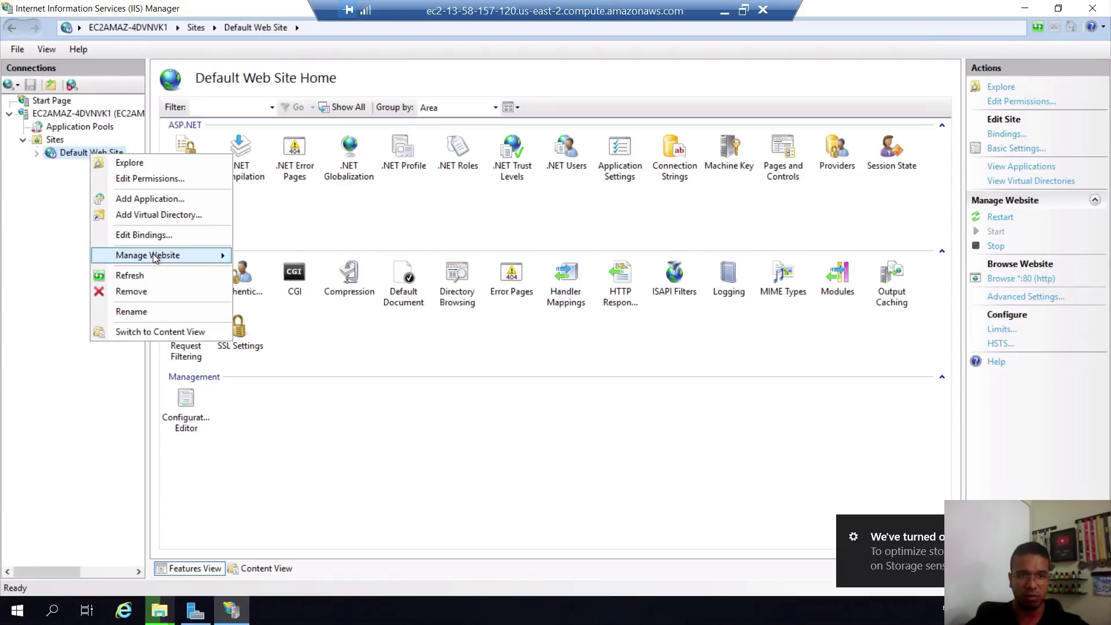
pyautogui.moveTo(155, 257)
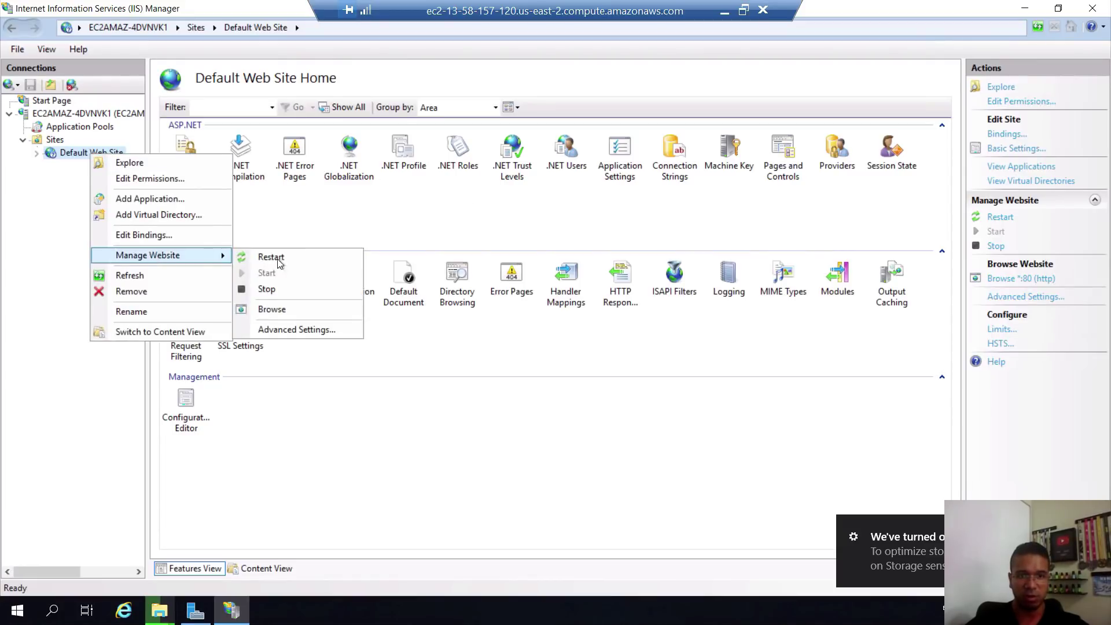
pyautogui.click(272, 310)
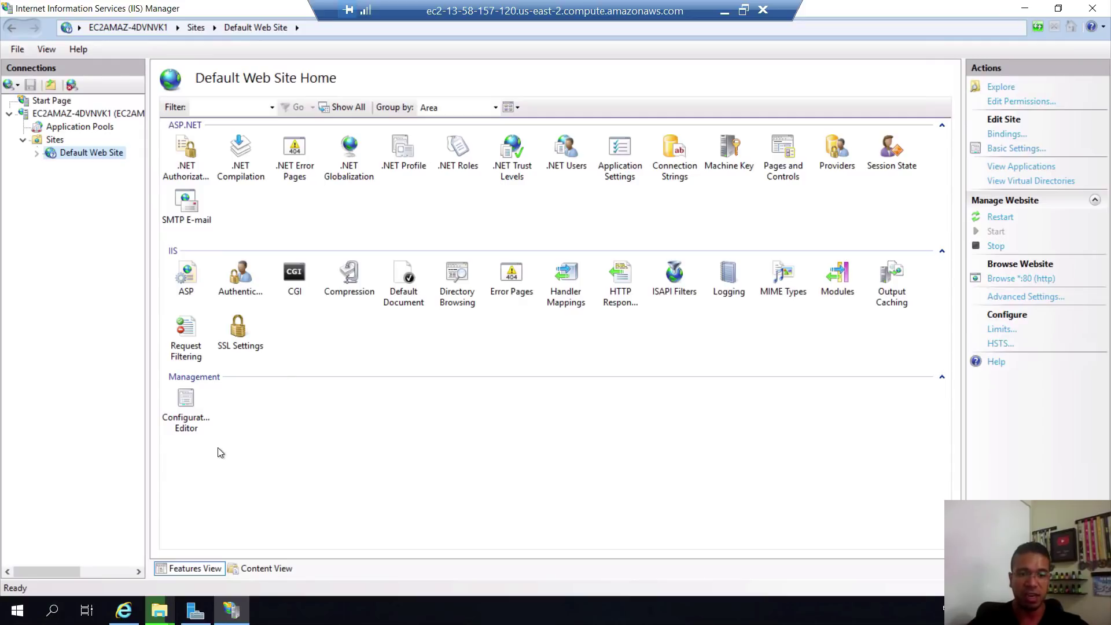
pyautogui.click(124, 611)
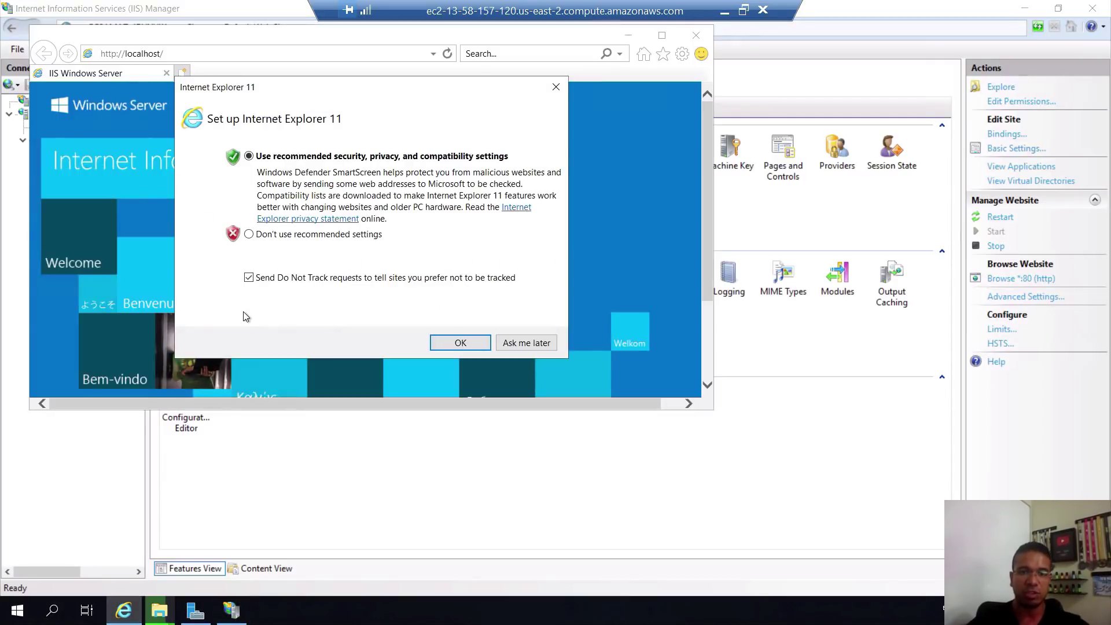
pyautogui.click(467, 344)
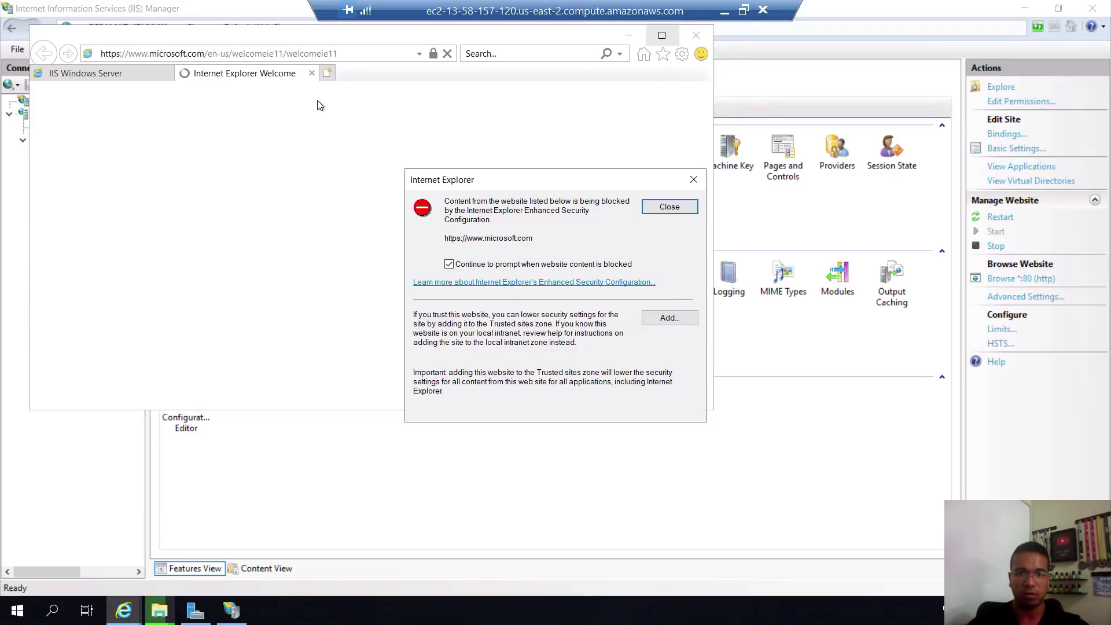
pyautogui.click(667, 207)
pyautogui.doubleClick(196, 38)
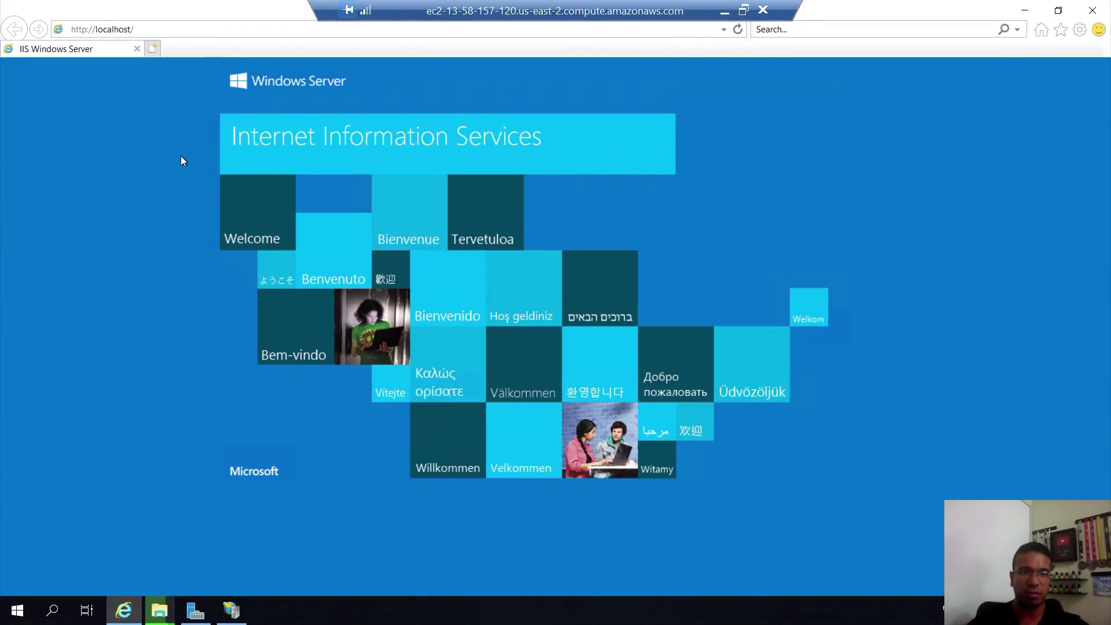
# Return to IIS Manager, explore the Default Web Site's content folder, and check its full path.
pyautogui.click(116, 32)
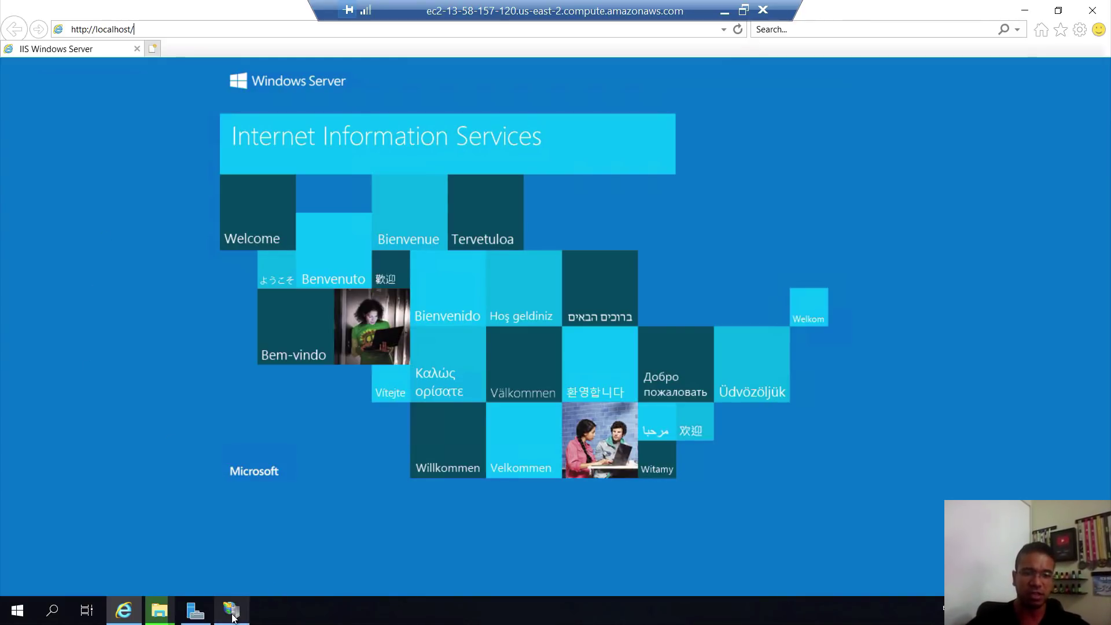
pyautogui.hotkey('alt', 'Tab')
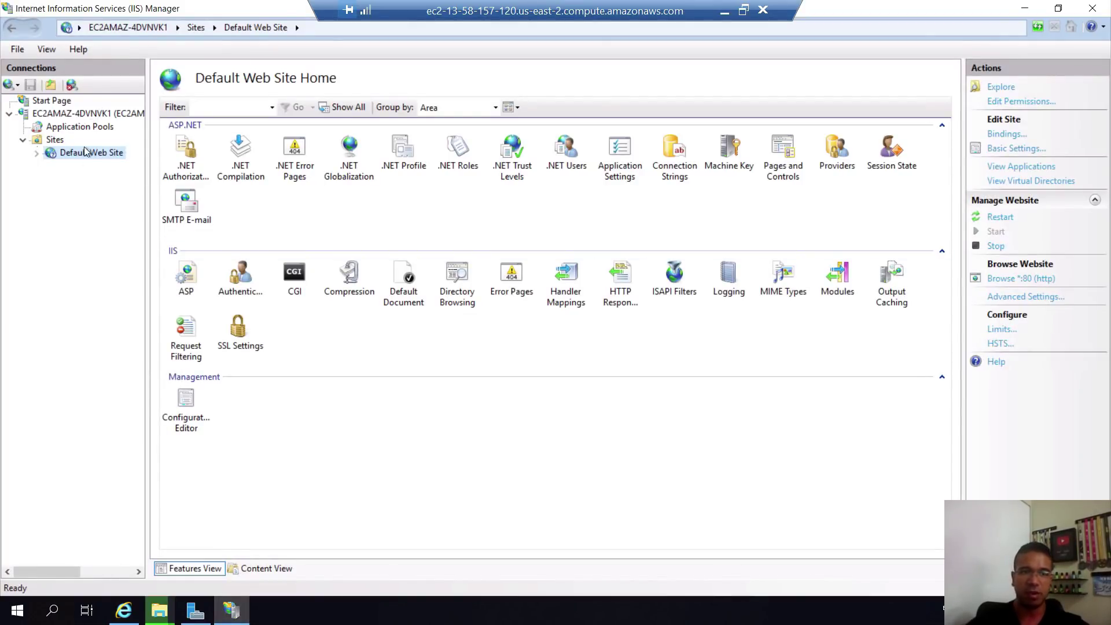
pyautogui.click(1001, 87)
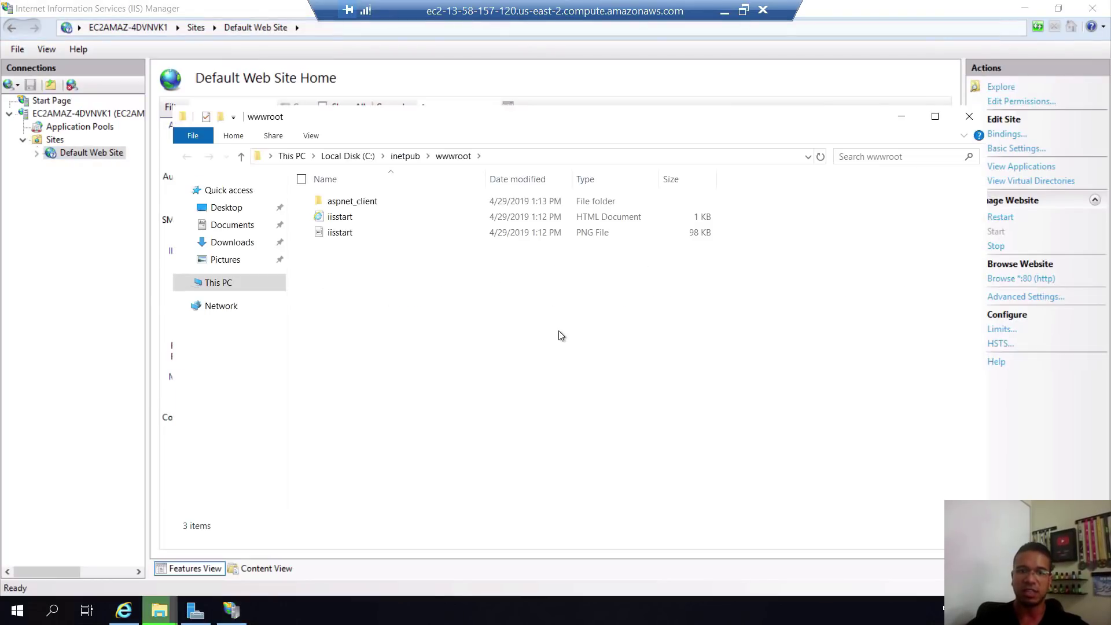
pyautogui.click(544, 157)
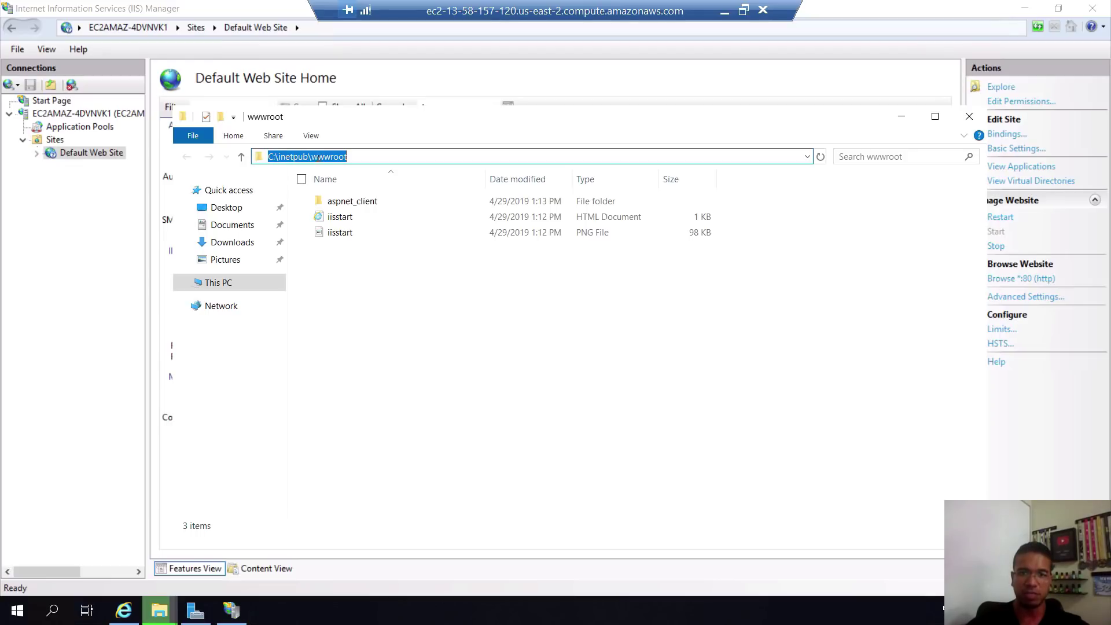
pyautogui.click(331, 157)
pyautogui.click(430, 313)
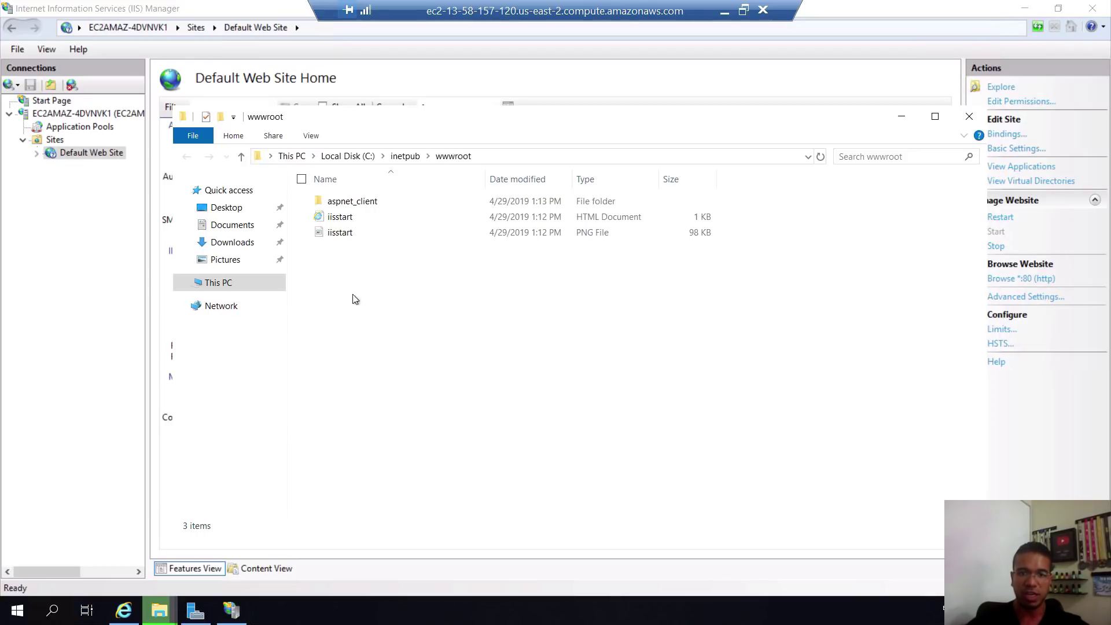
# Open the iisstart HTML document from the wwwroot folder in Notepad.
pyautogui.click(339, 218)
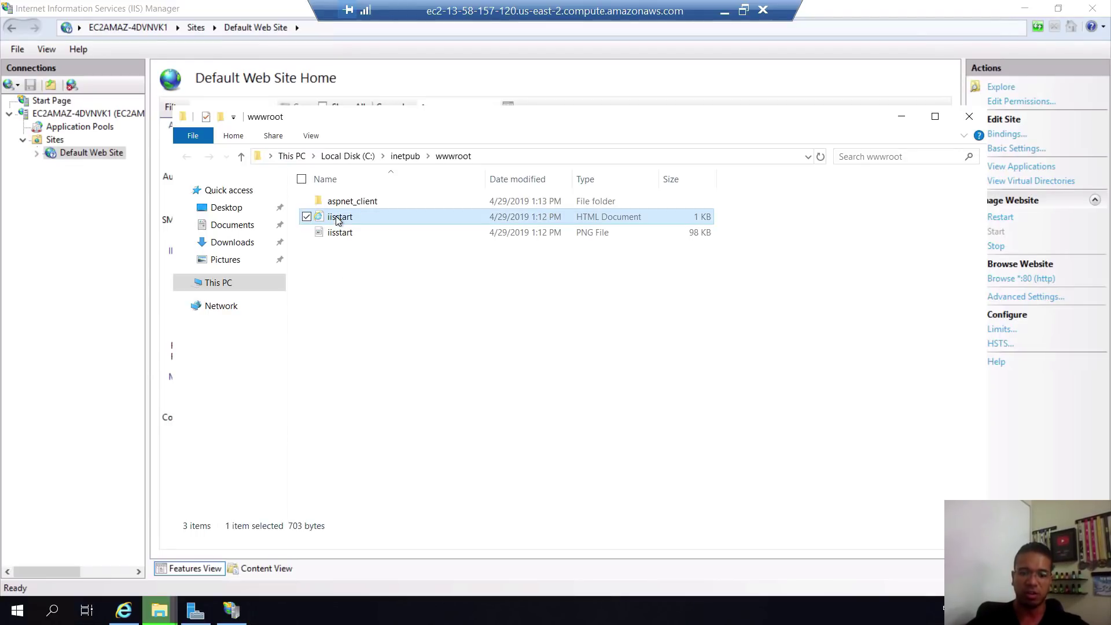
pyautogui.rightClick(337, 219)
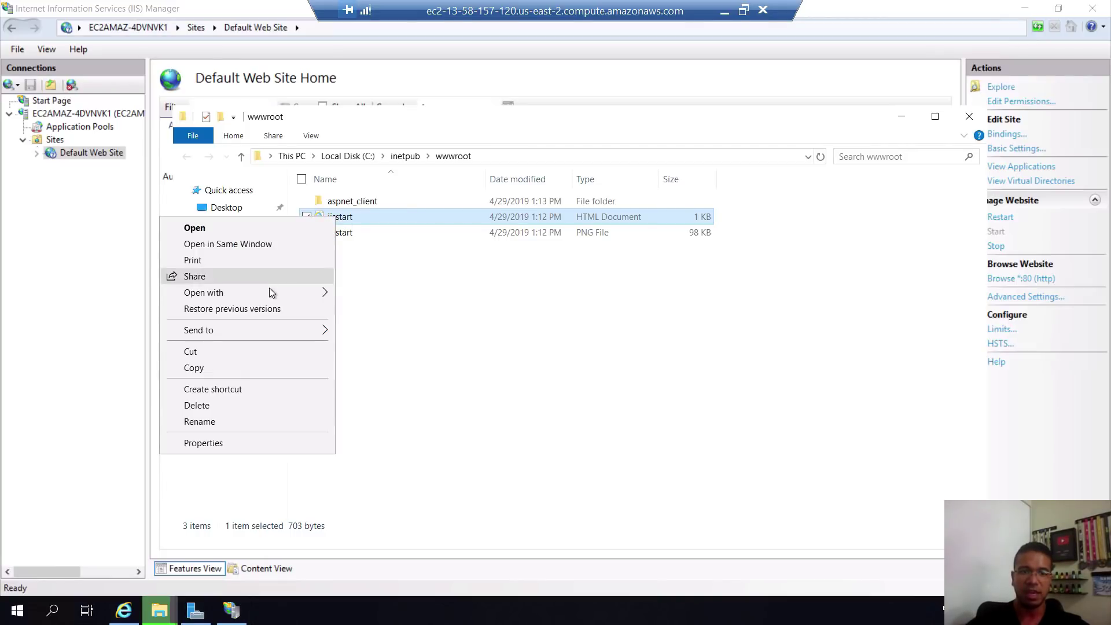
pyautogui.moveTo(267, 295)
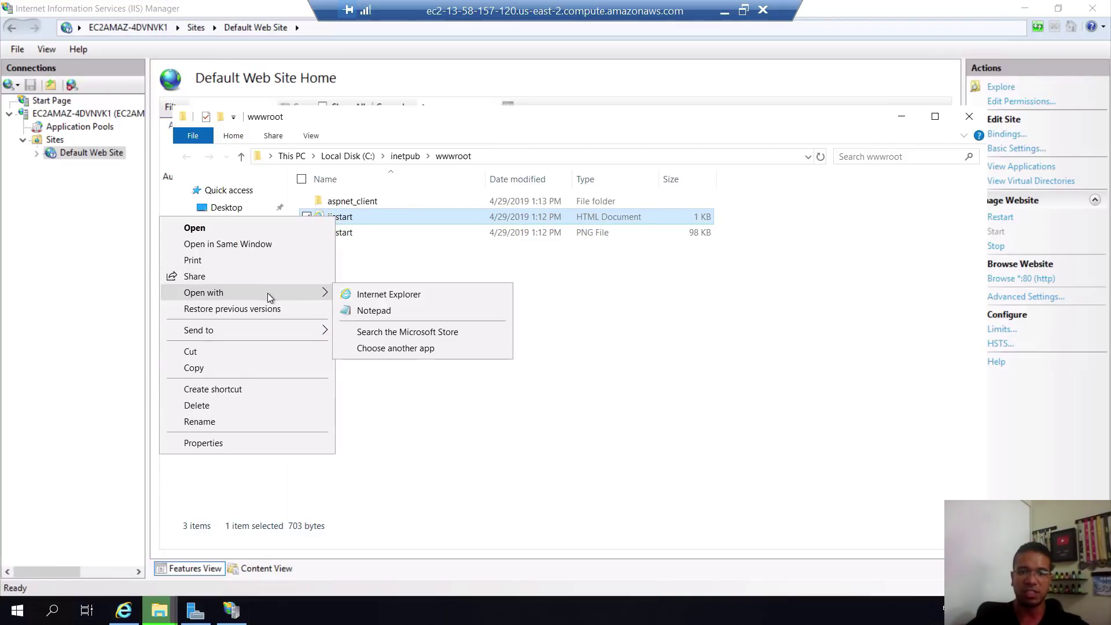
pyautogui.click(389, 313)
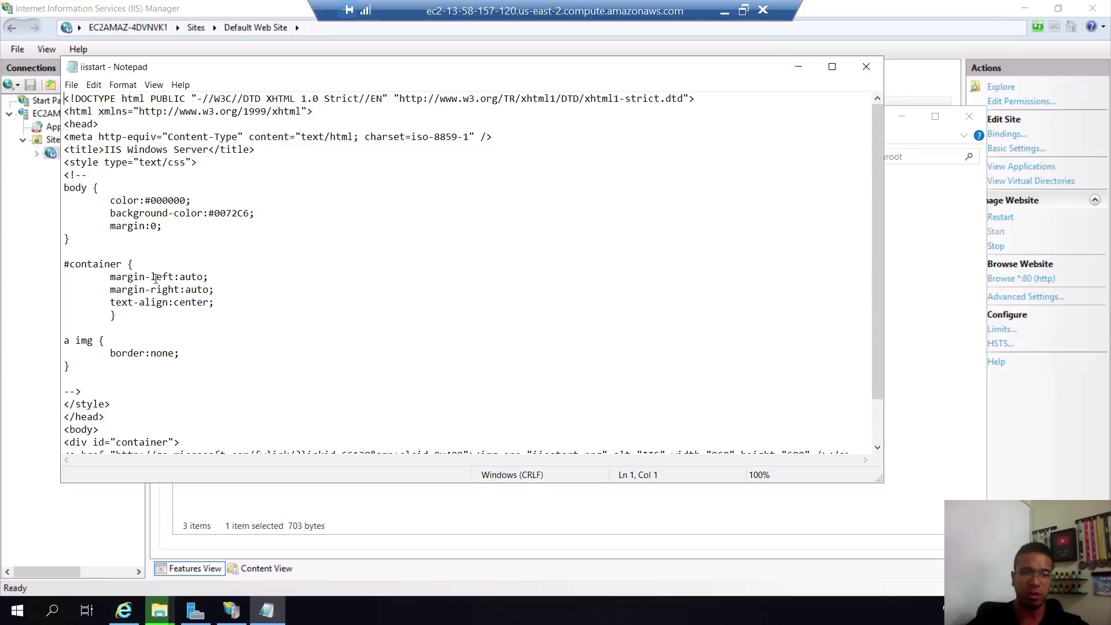
# Insert the heading <h1>teste</h1> on a new line directly below the <body> tag in iisstart.
pyautogui.click(145, 432)
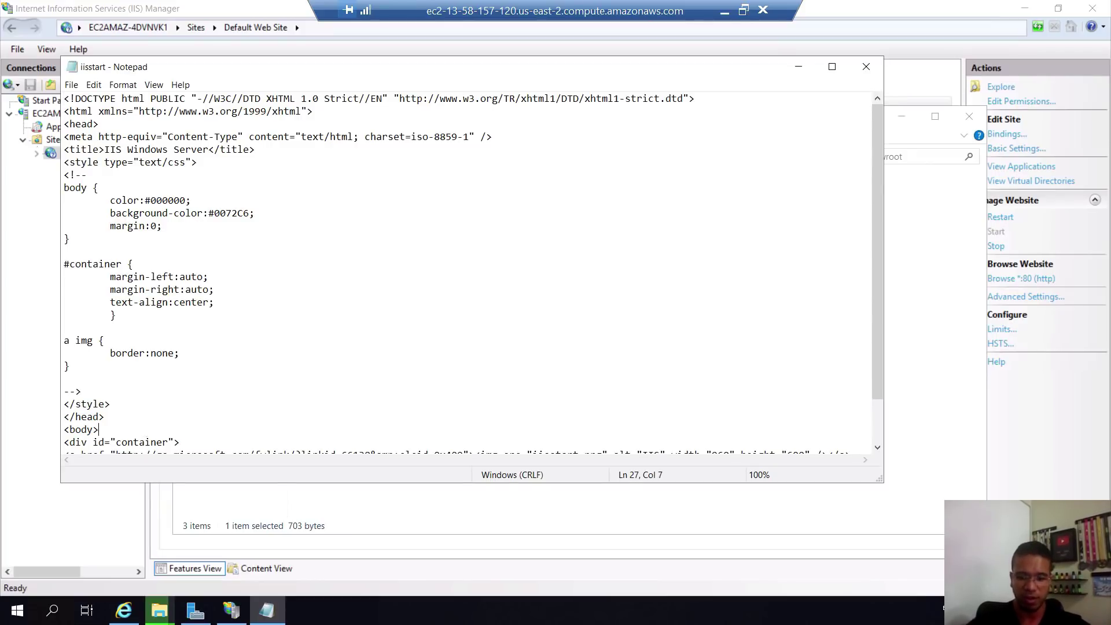
pyautogui.press('Return')
pyautogui.write('<h1>')
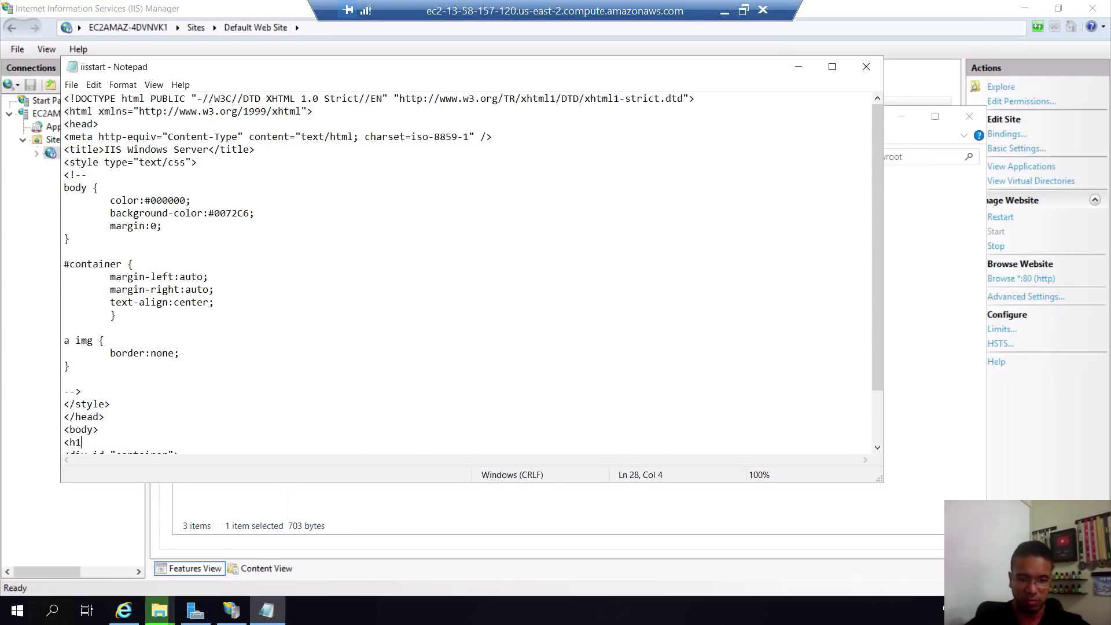
pyautogui.write('este</')
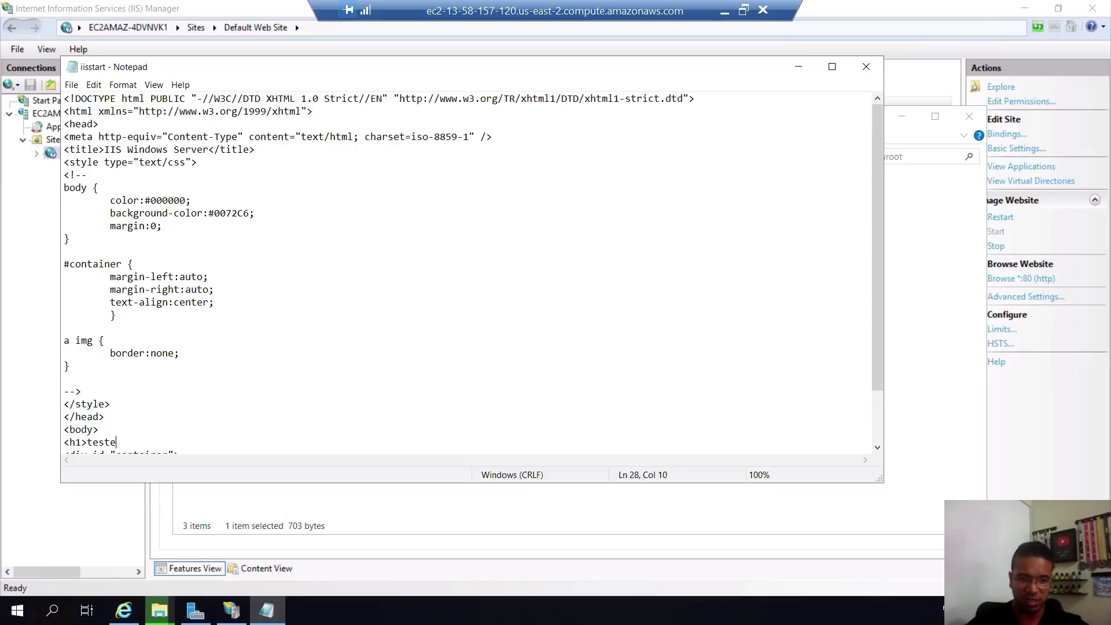
pyautogui.press('BackSpace')
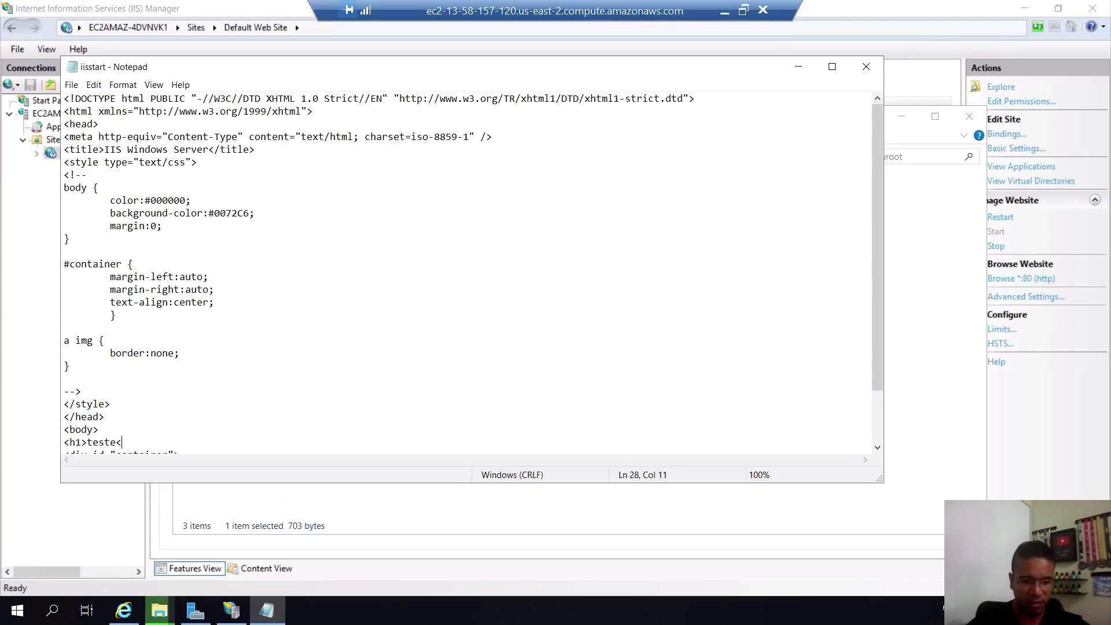
pyautogui.write('/h1')
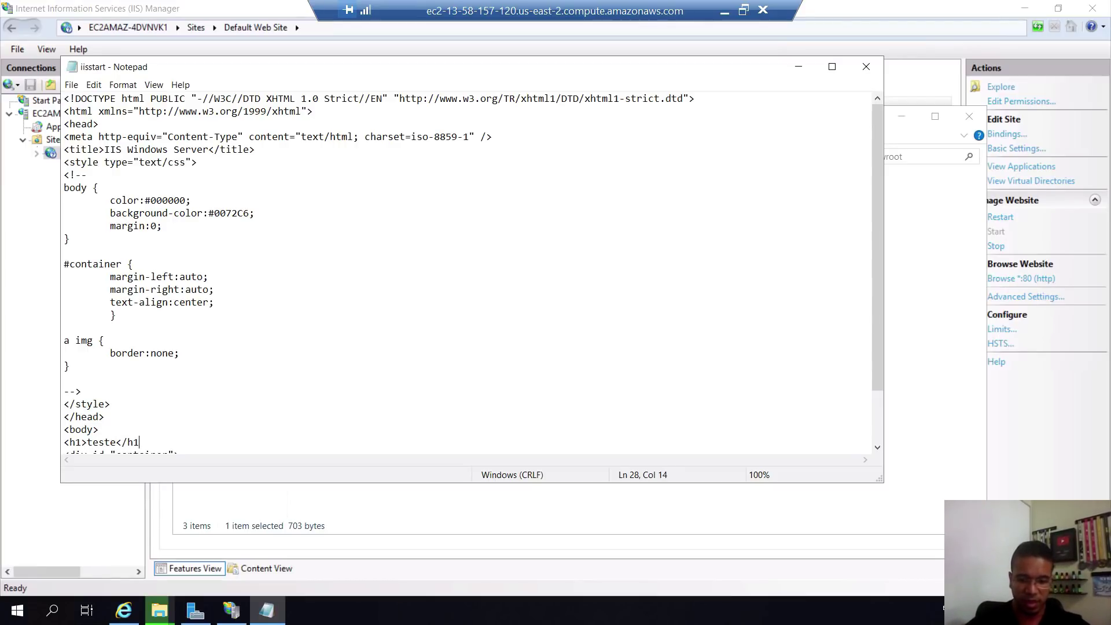
pyautogui.write('>')
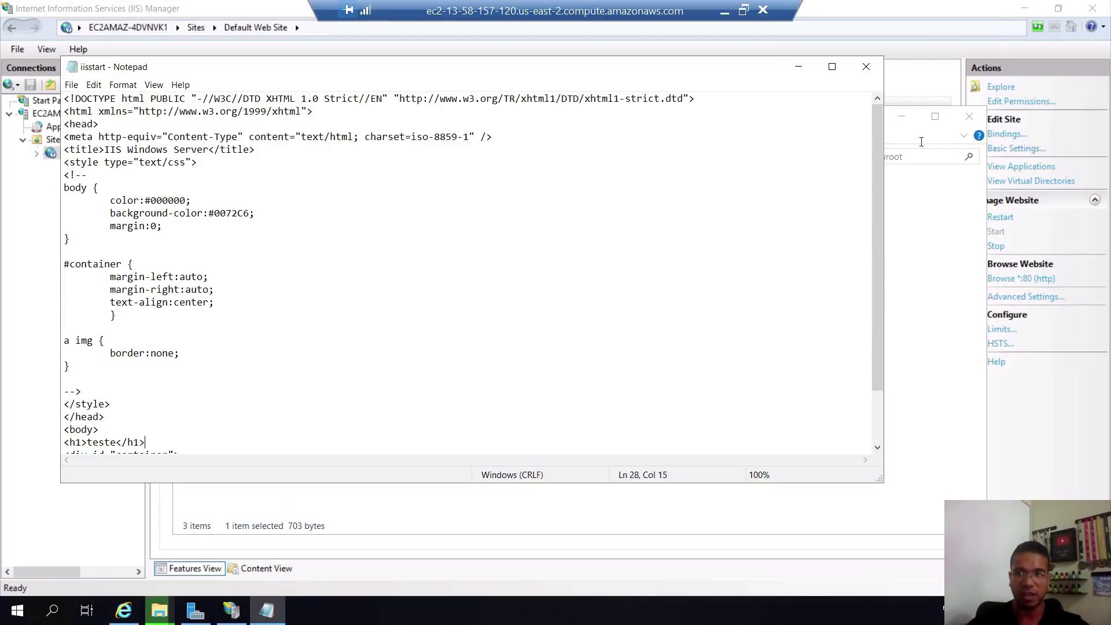
pyautogui.hotkey('ctrl', 's')
pyautogui.click(865, 67)
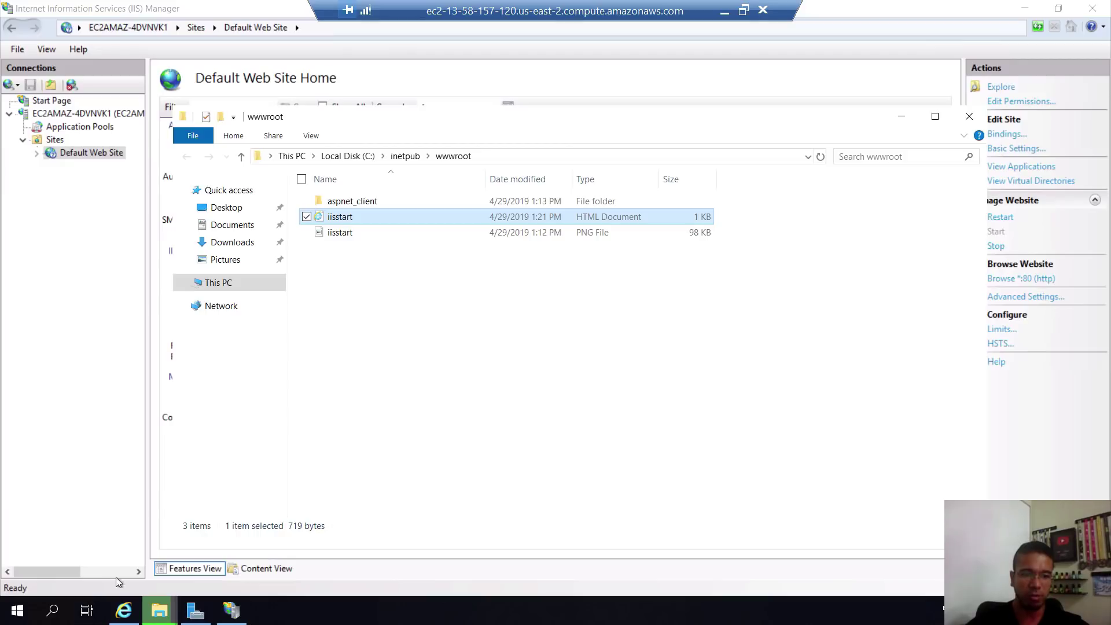
pyautogui.click(124, 611)
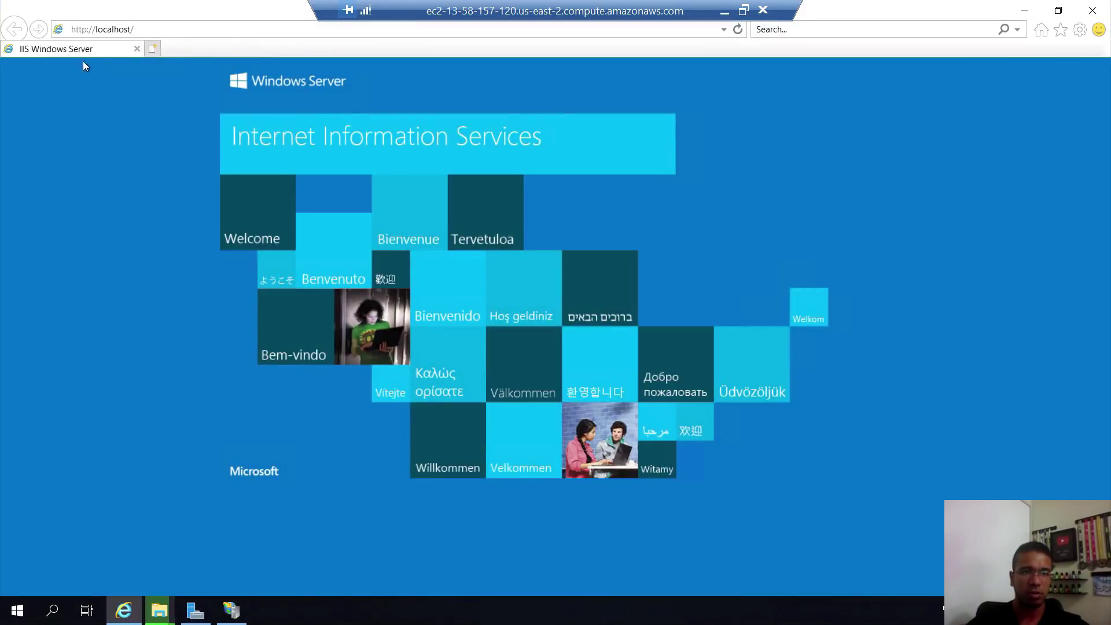
pyautogui.click(738, 30)
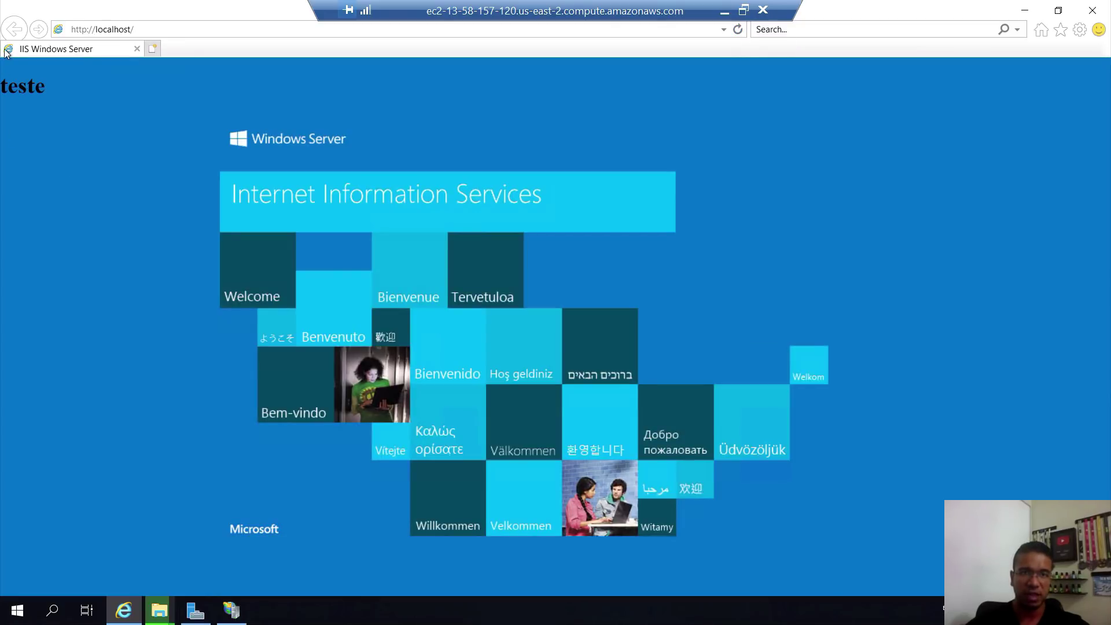
# Switch to Chrome on the local machine, copy the Aula Upload instance's public IPv4 address, and open 13.58.157.120 in a new tab.
pyautogui.click(725, 12)
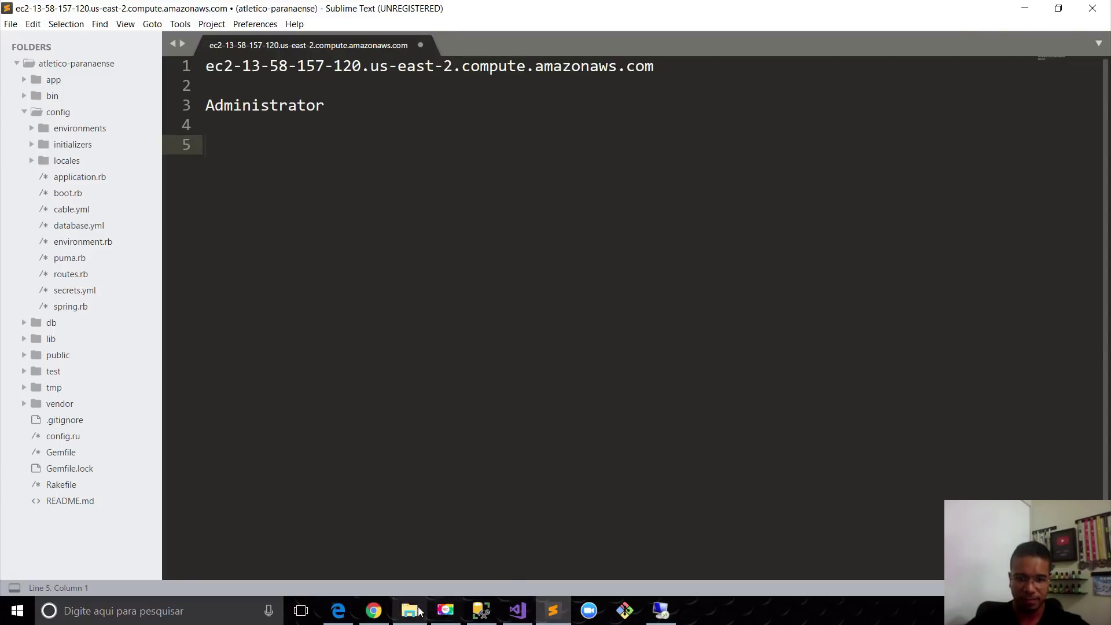
pyautogui.click(374, 611)
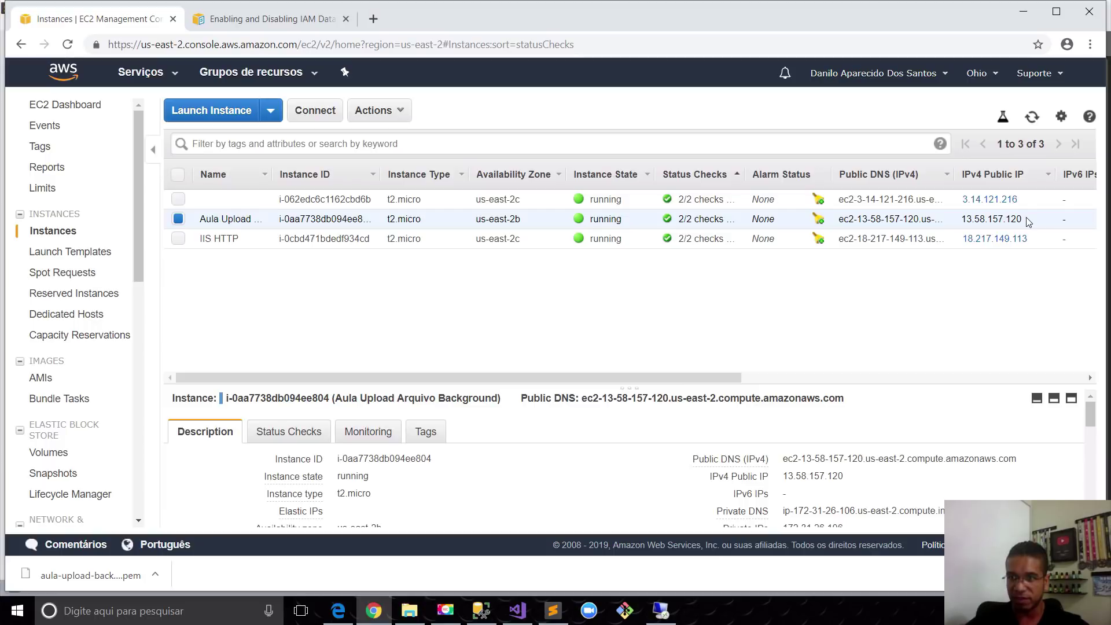
pyautogui.moveTo(1026, 220); pyautogui.dragTo(963, 224)
pyautogui.hotkey('ctrl', 'c')
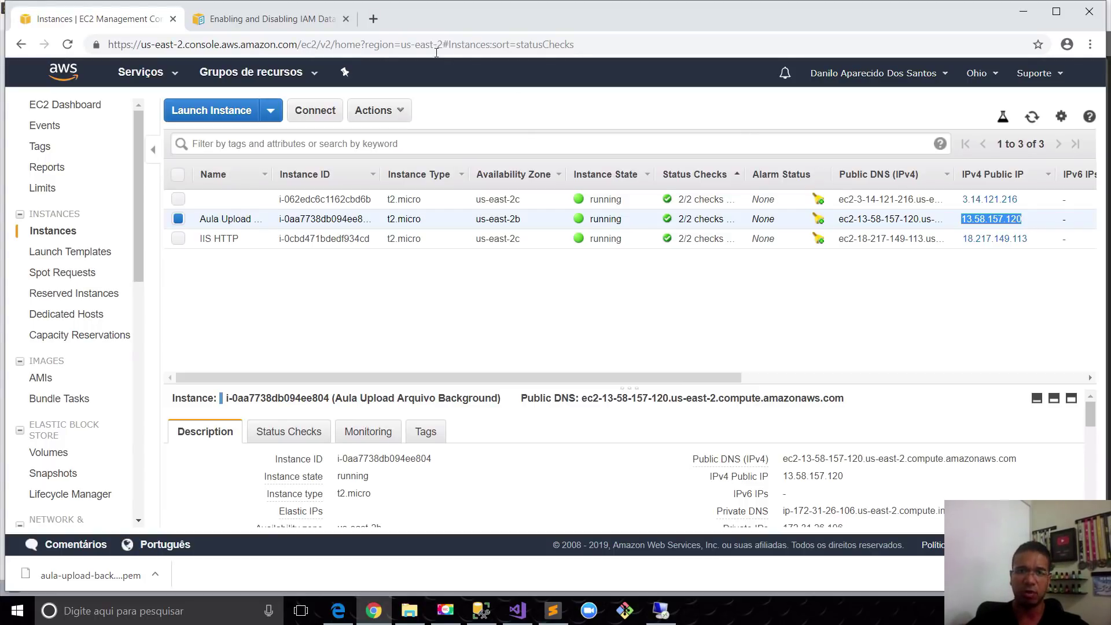
pyautogui.click(374, 26)
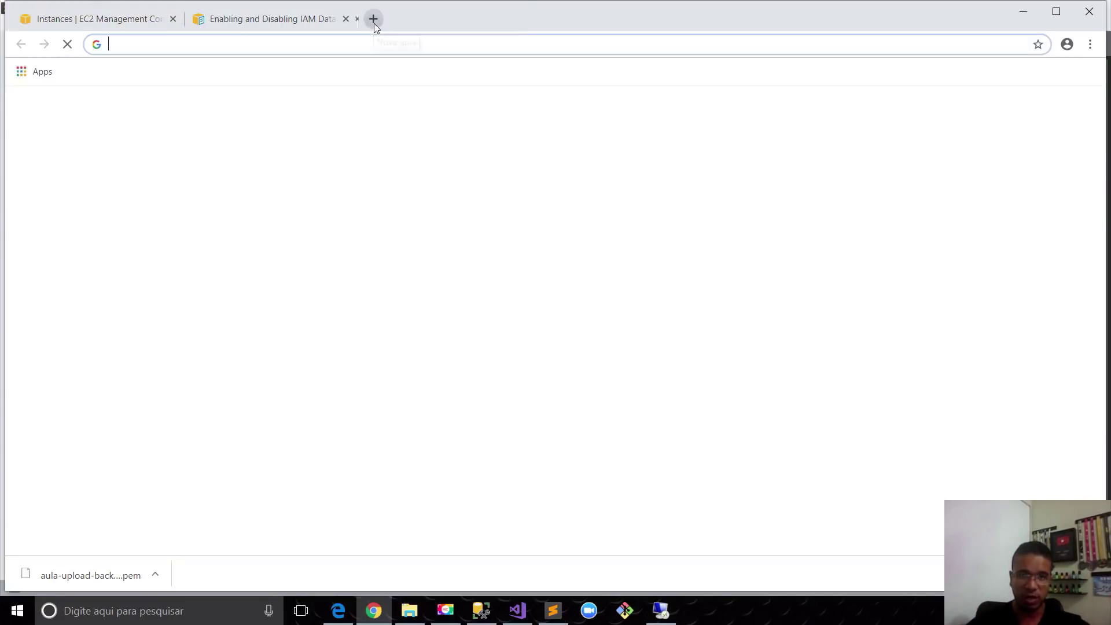
pyautogui.hotkey('ctrl', 'v')
pyautogui.press('Return')
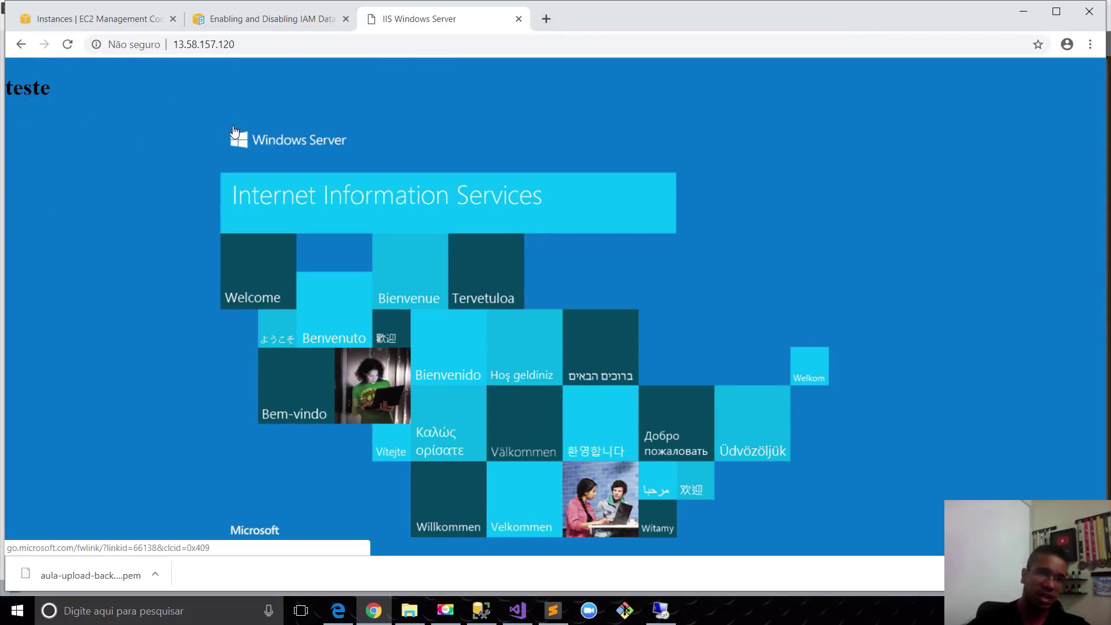
pyautogui.click(200, 46)
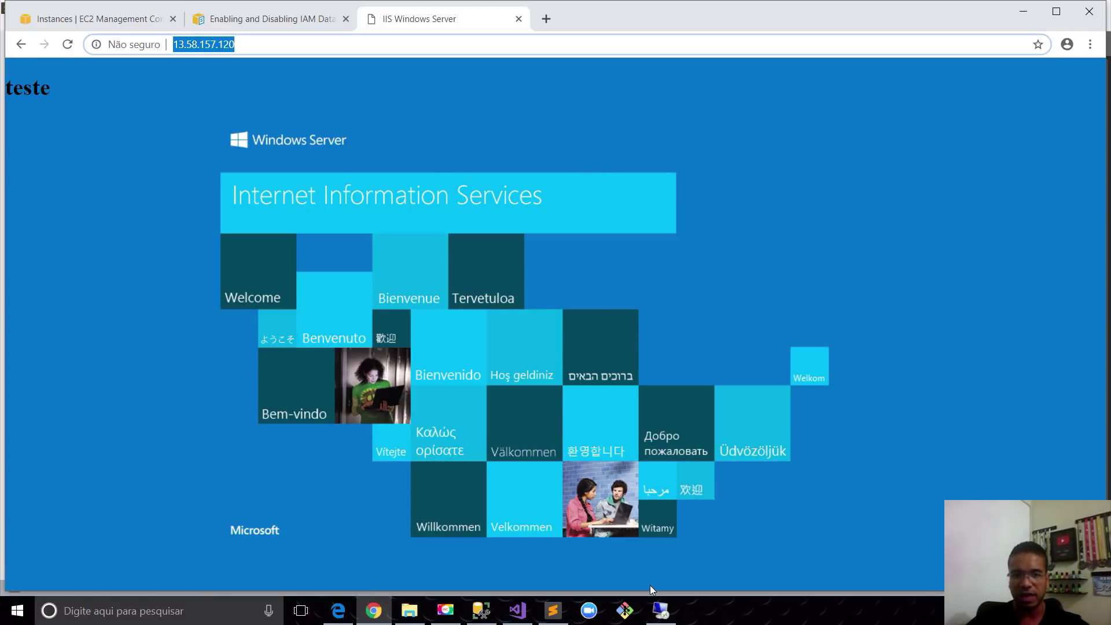
# Switch to the remote server and check the progress of the file copy to the Desktop.
pyautogui.click(659, 609)
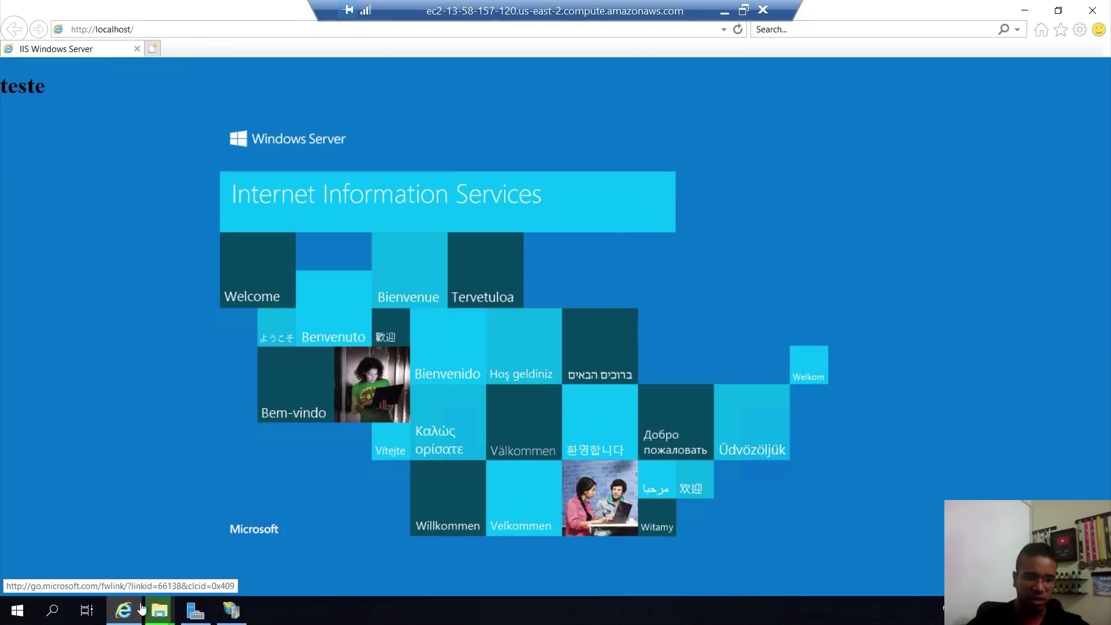
pyautogui.click(157, 612)
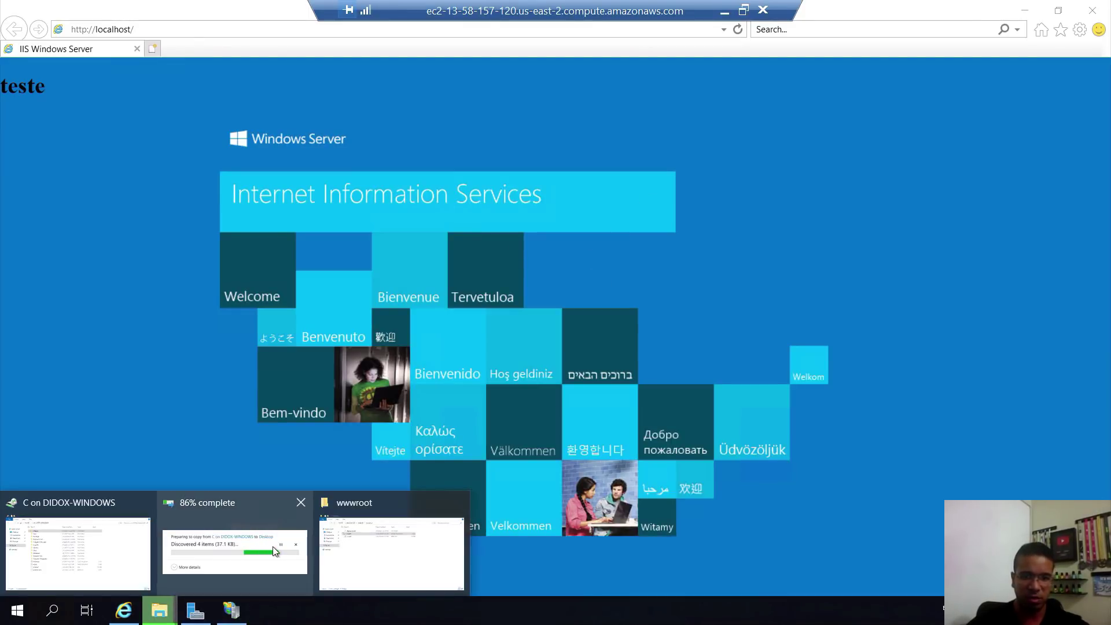
pyautogui.click(272, 547)
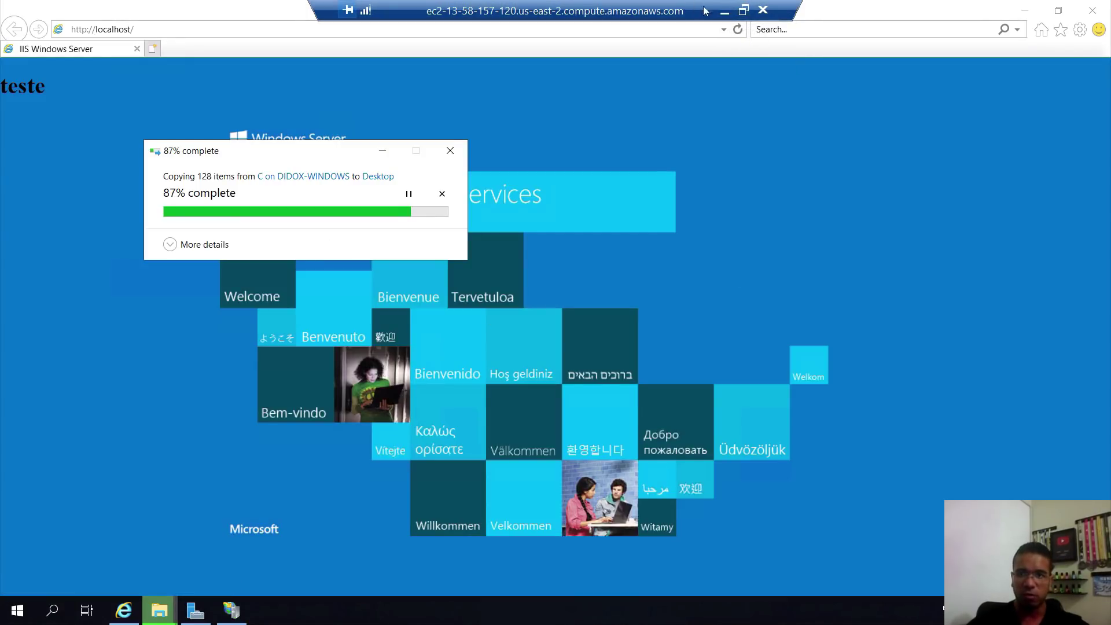
pyautogui.click(730, 16)
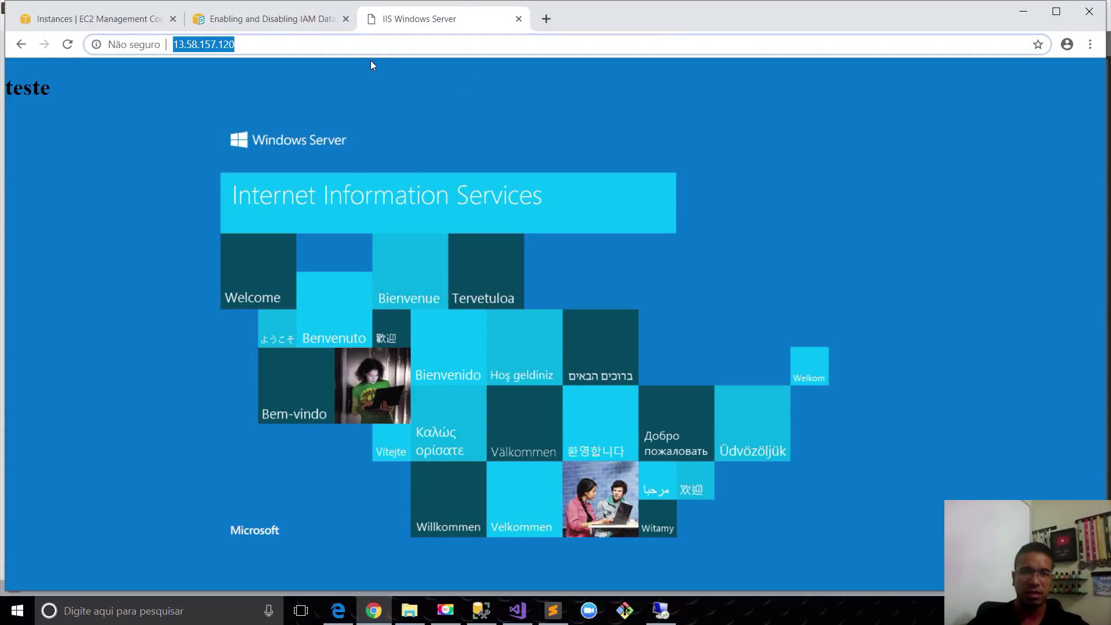
# Open the Elastic IPs list in the EC2 console in Chrome and enlarge the page for reading.
pyautogui.click(145, 23)
pyautogui.click(241, 20)
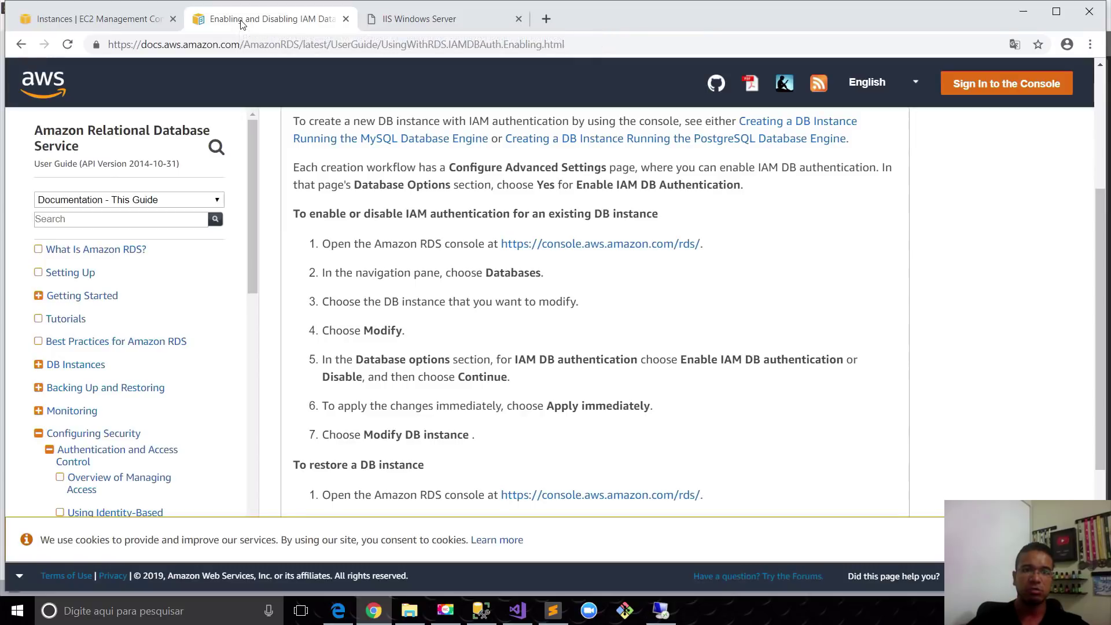
pyautogui.click(134, 22)
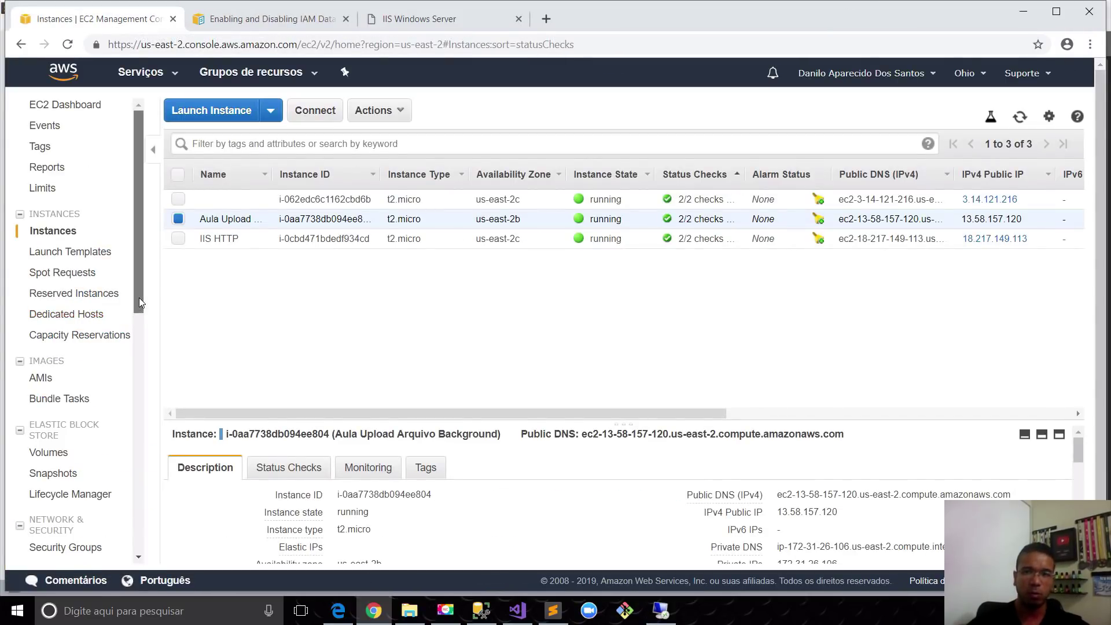
pyautogui.moveTo(139, 297); pyautogui.dragTo(134, 363)
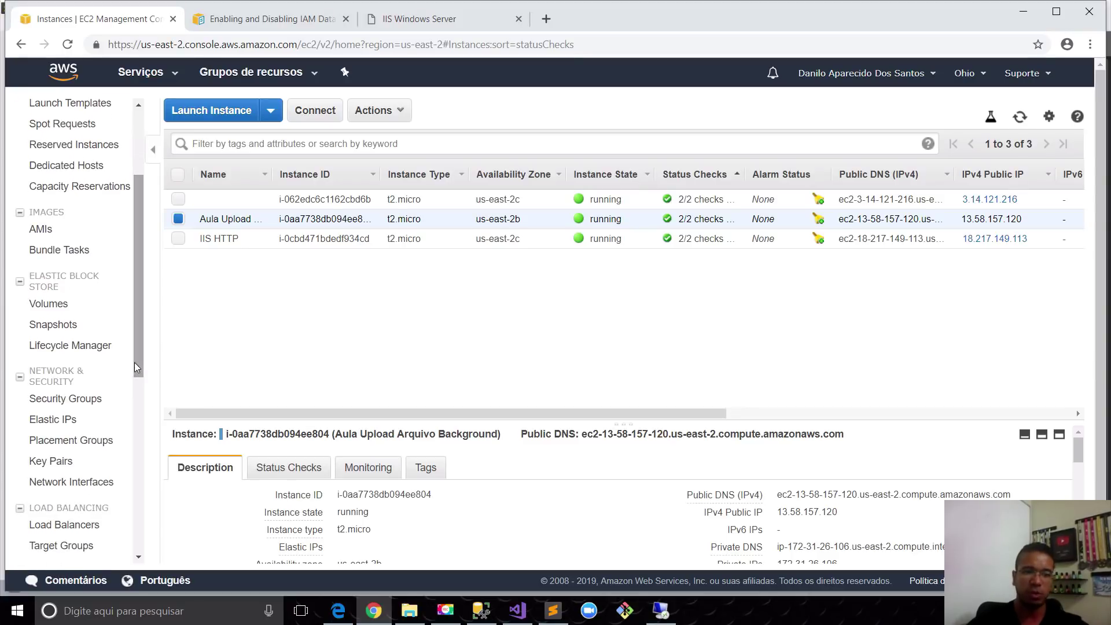
pyautogui.click(68, 419)
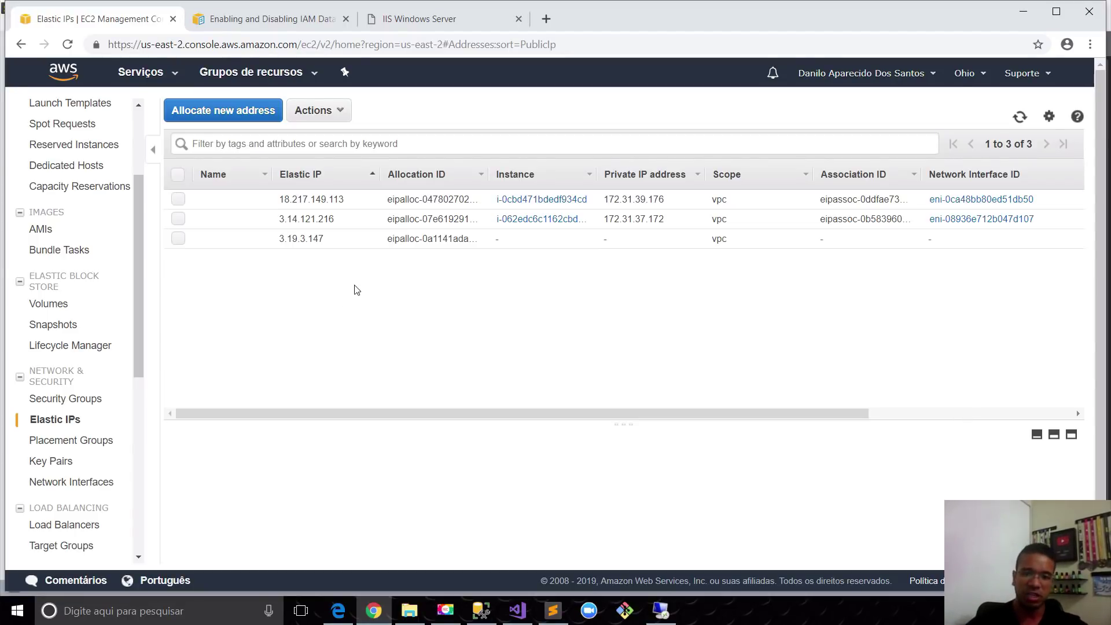
pyautogui.hotkey('ctrl', '+')
pyautogui.hotkey('ctrl', '+')
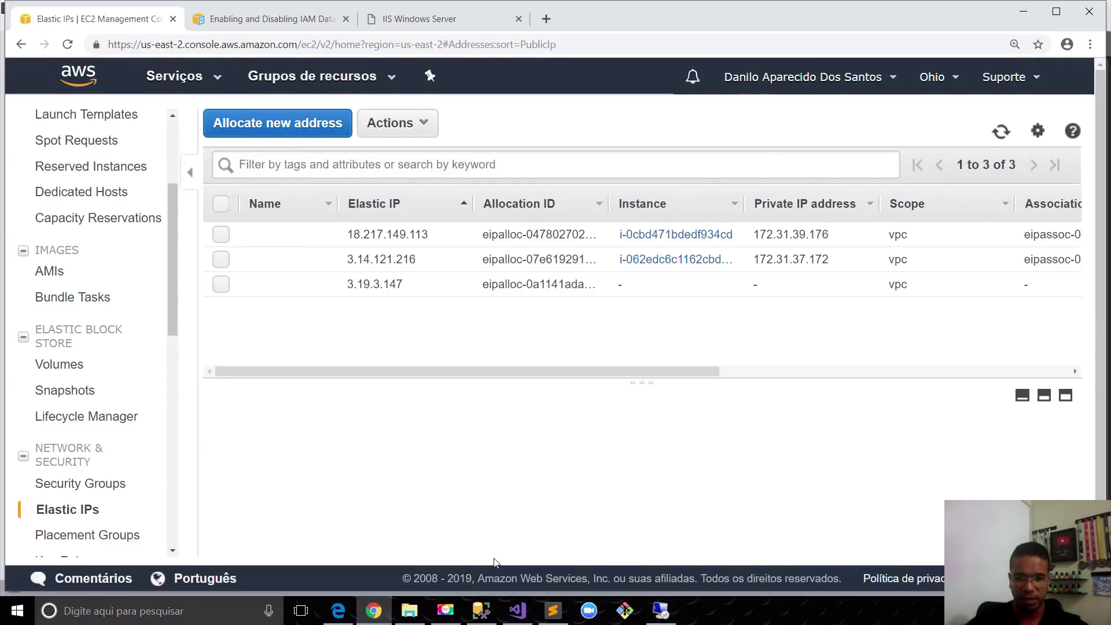
# Return to the remote server, check the file copy's details, and delete the iisstart HTML document from the wwwroot folder.
pyautogui.click(660, 610)
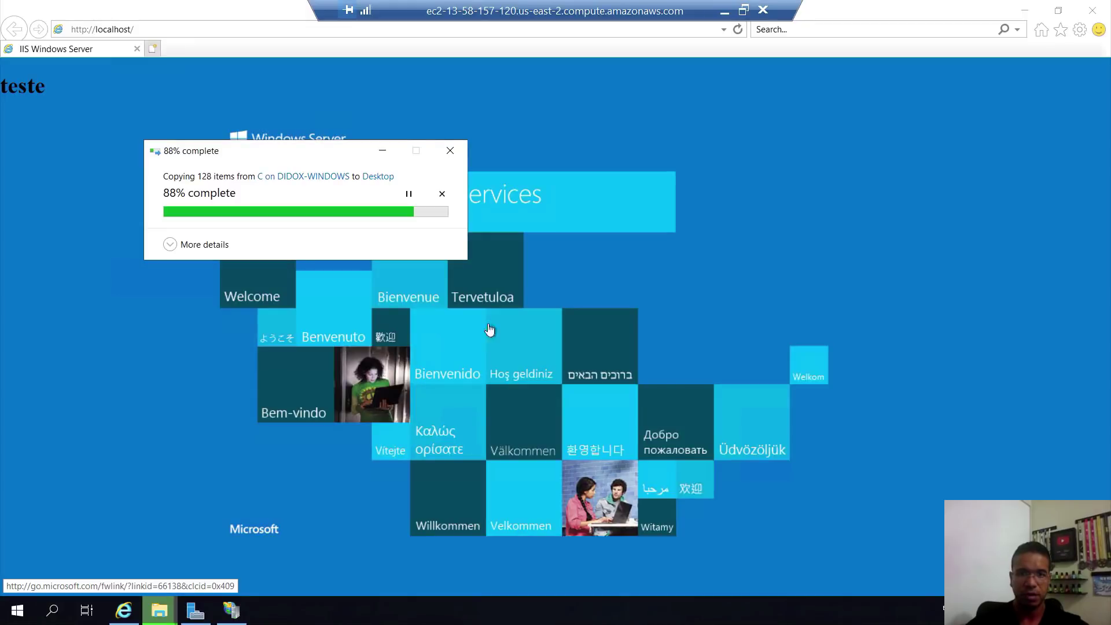
pyautogui.click(197, 244)
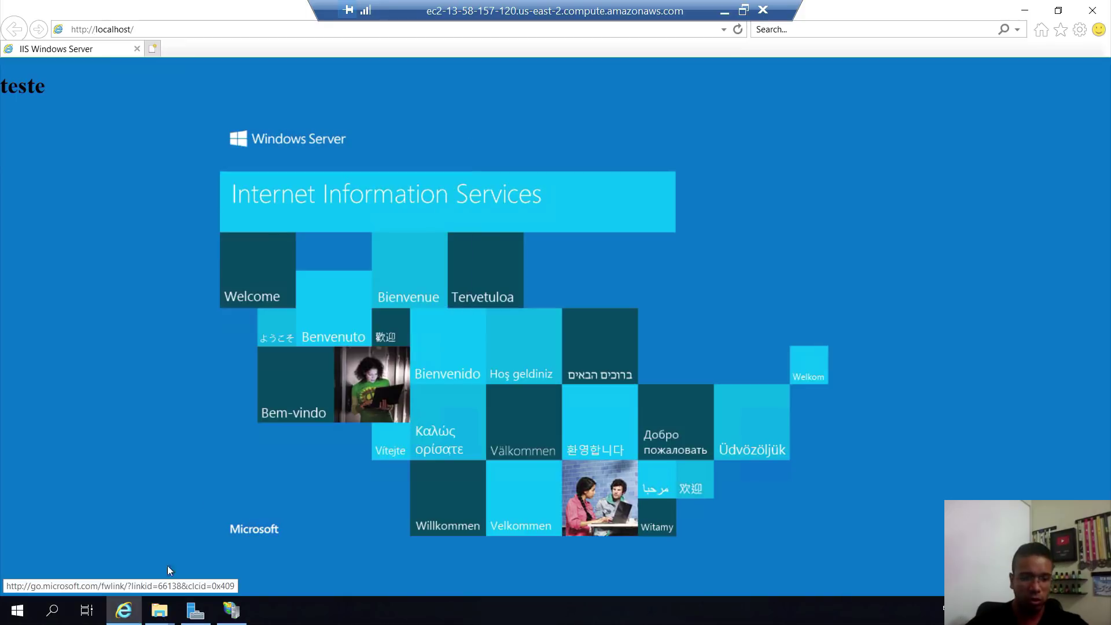
pyautogui.moveTo(161, 618)
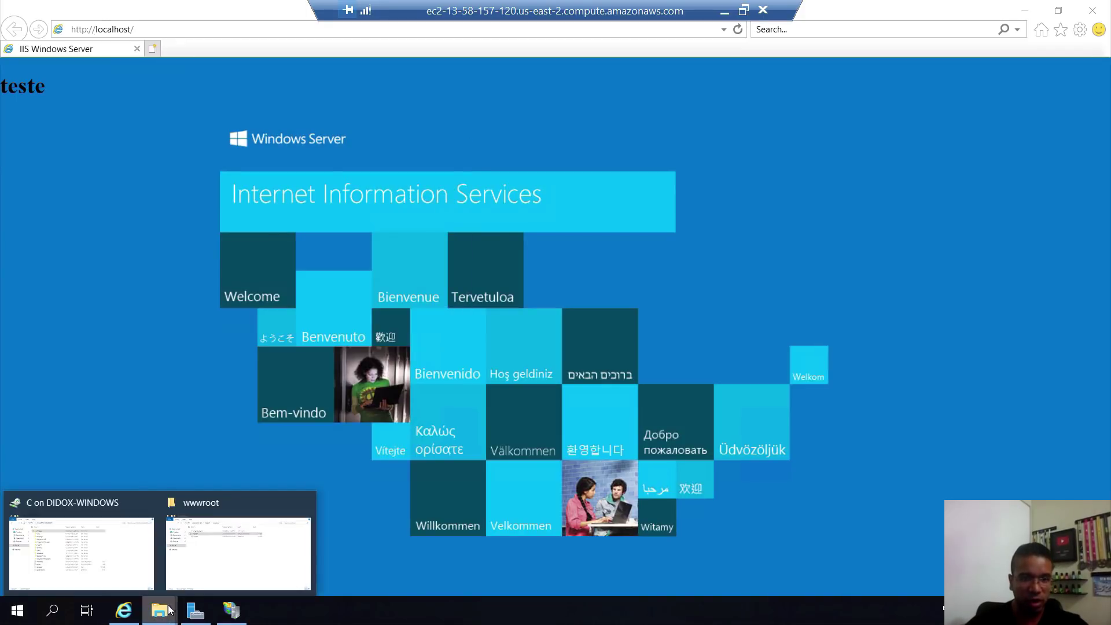
pyautogui.click(236, 550)
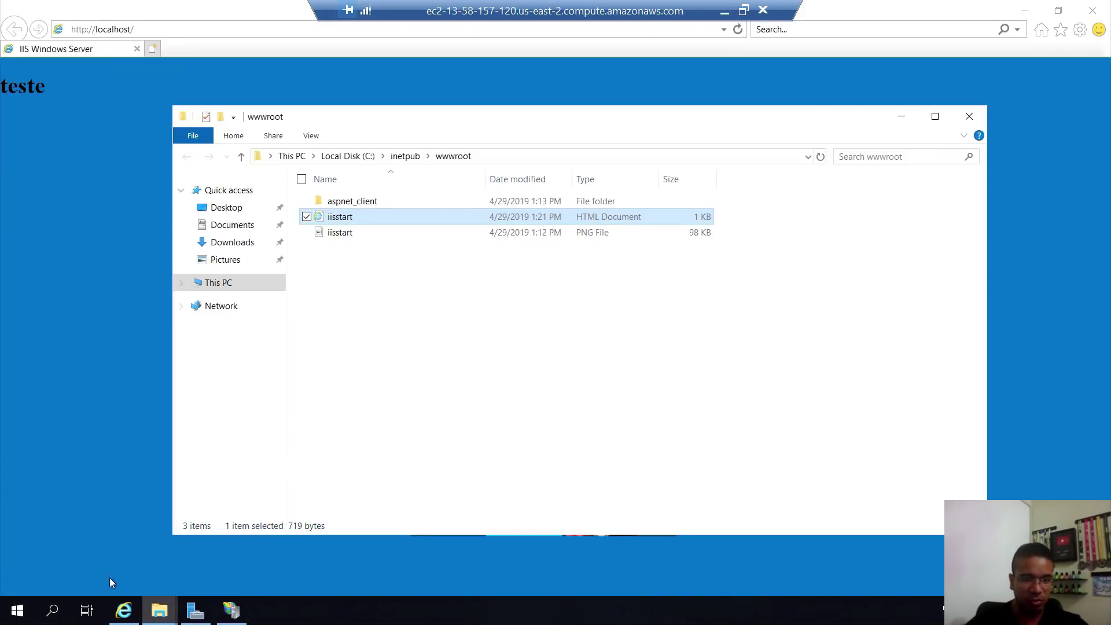
pyautogui.rightClick(331, 223)
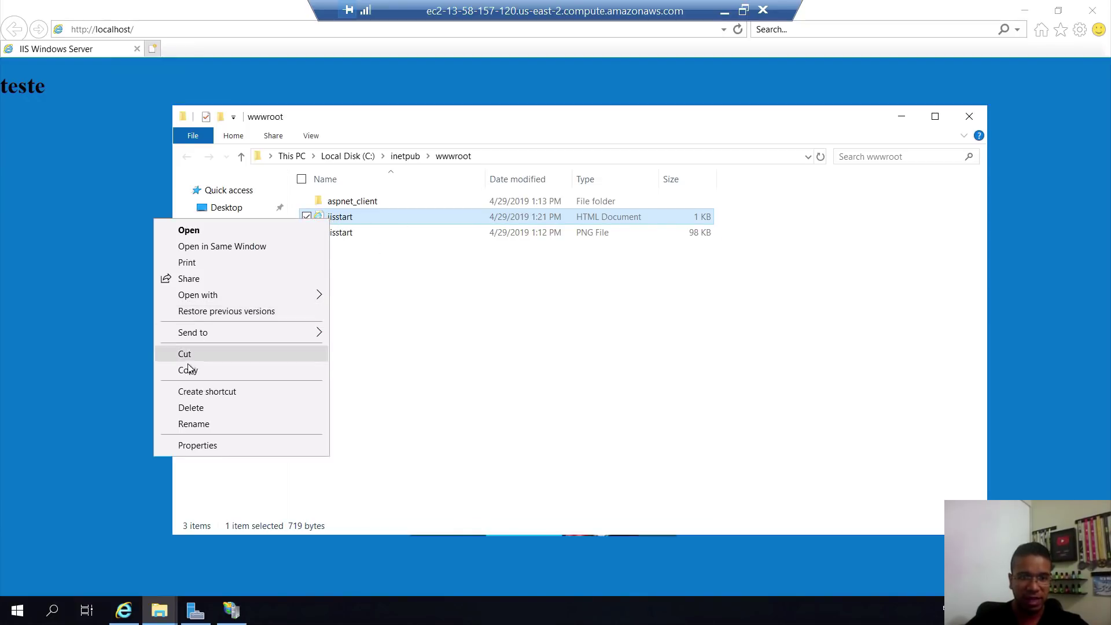
pyautogui.click(194, 408)
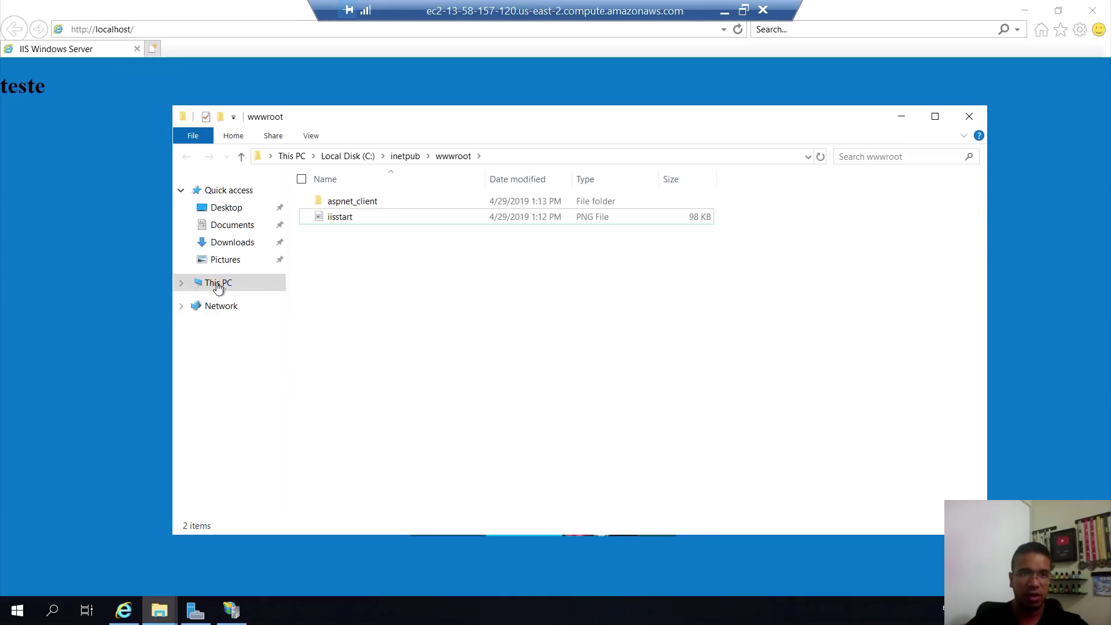
# Switch to the local Chrome and reload the site at 13.58.157.120.
pyautogui.click(43, 211)
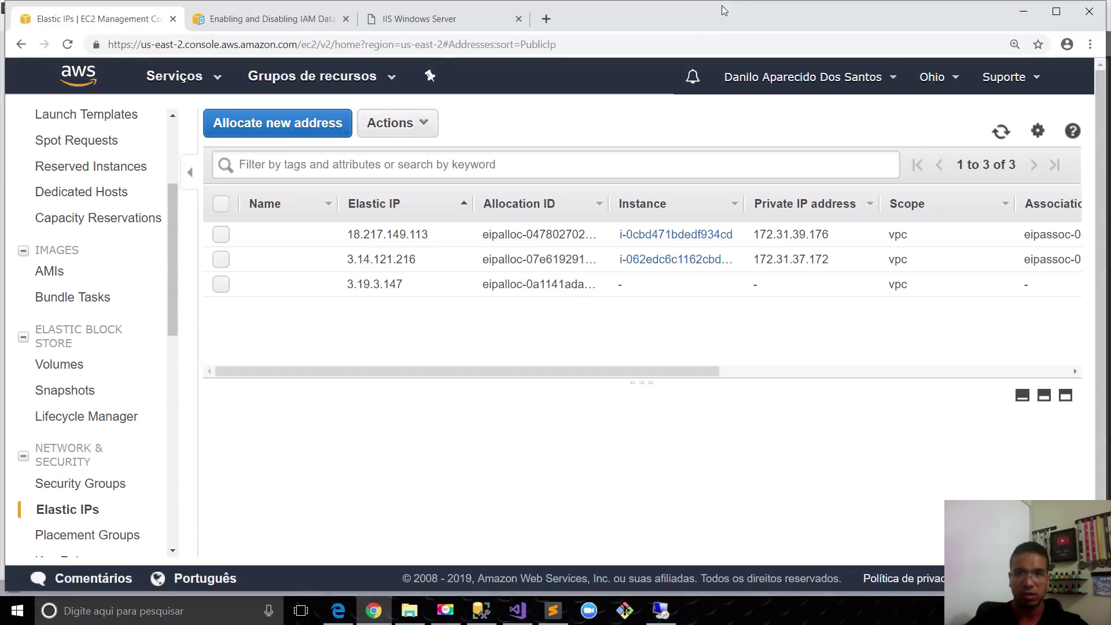
pyautogui.click(724, 10)
pyautogui.click(421, 20)
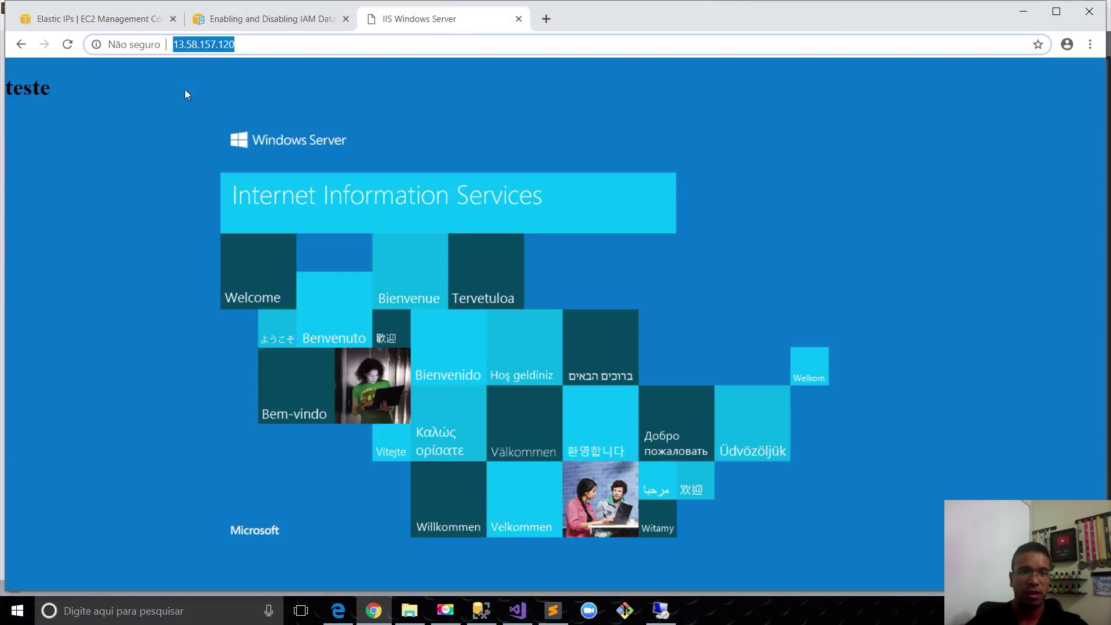
pyautogui.click(73, 44)
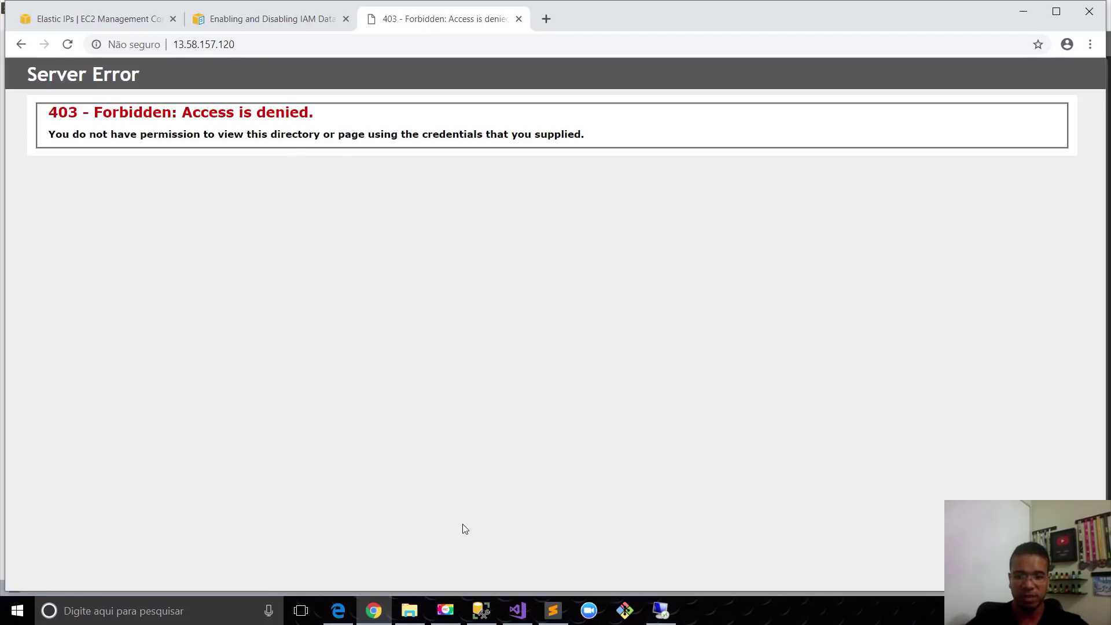
pyautogui.click(660, 610)
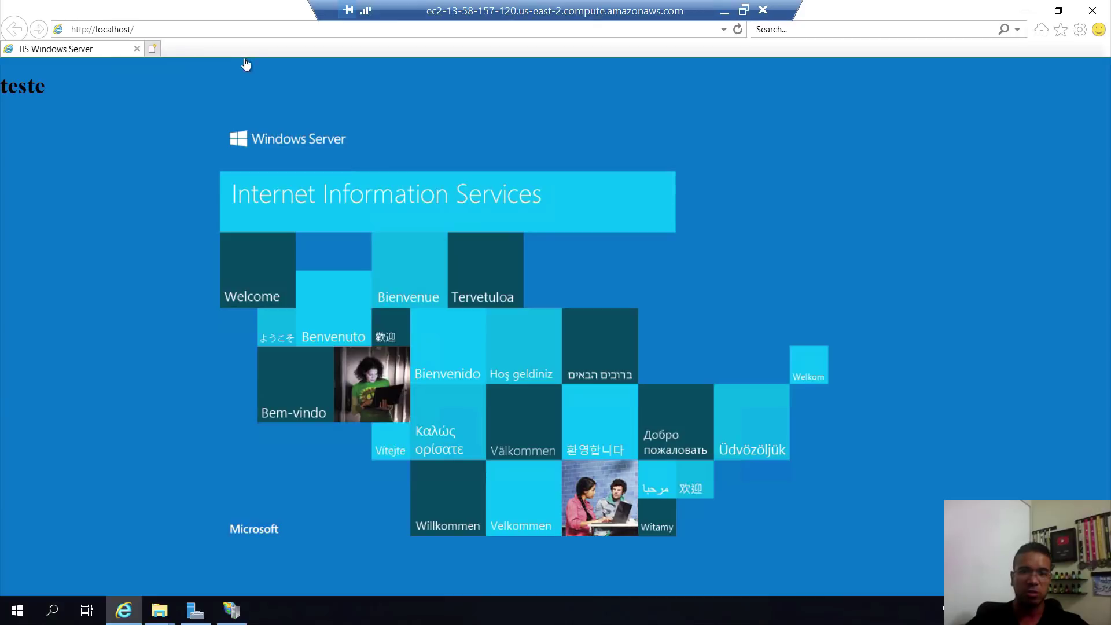
pyautogui.click(737, 29)
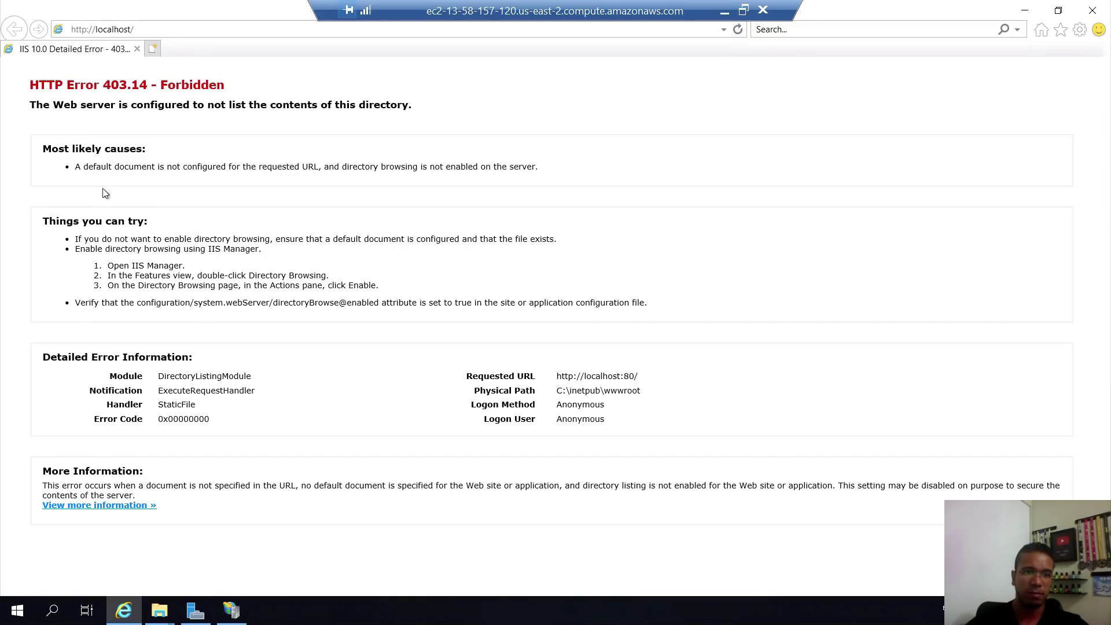
pyautogui.moveTo(81, 106); pyautogui.dragTo(390, 180)
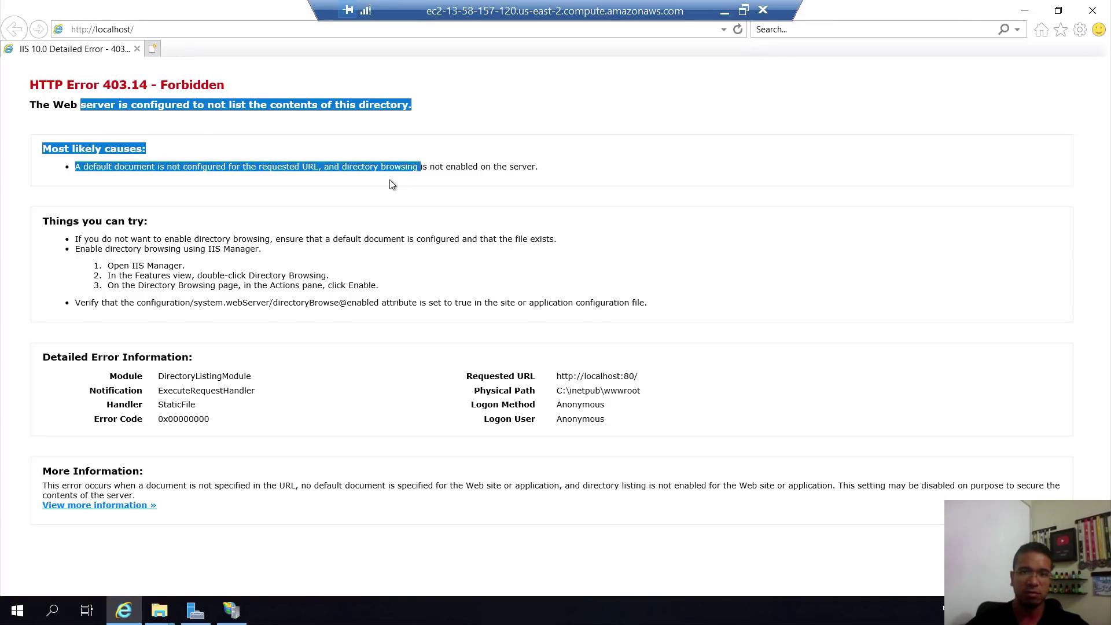
pyautogui.click(391, 179)
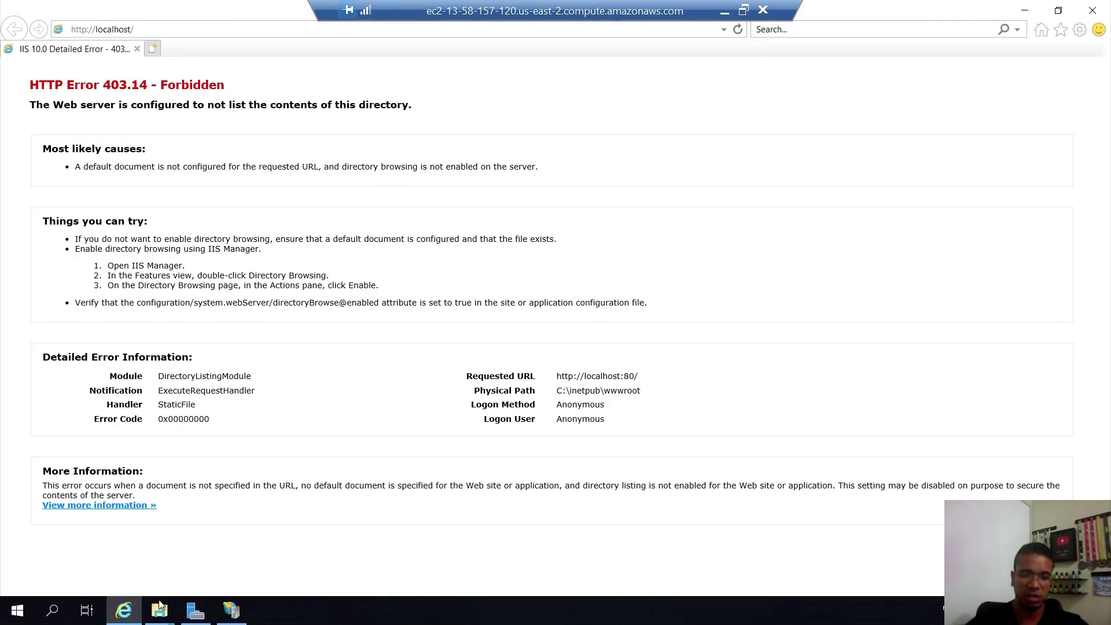
# Open the deploy subfolder of the Deploy folder on the remote server's desktop in File Explorer.
pyautogui.moveTo(162, 617)
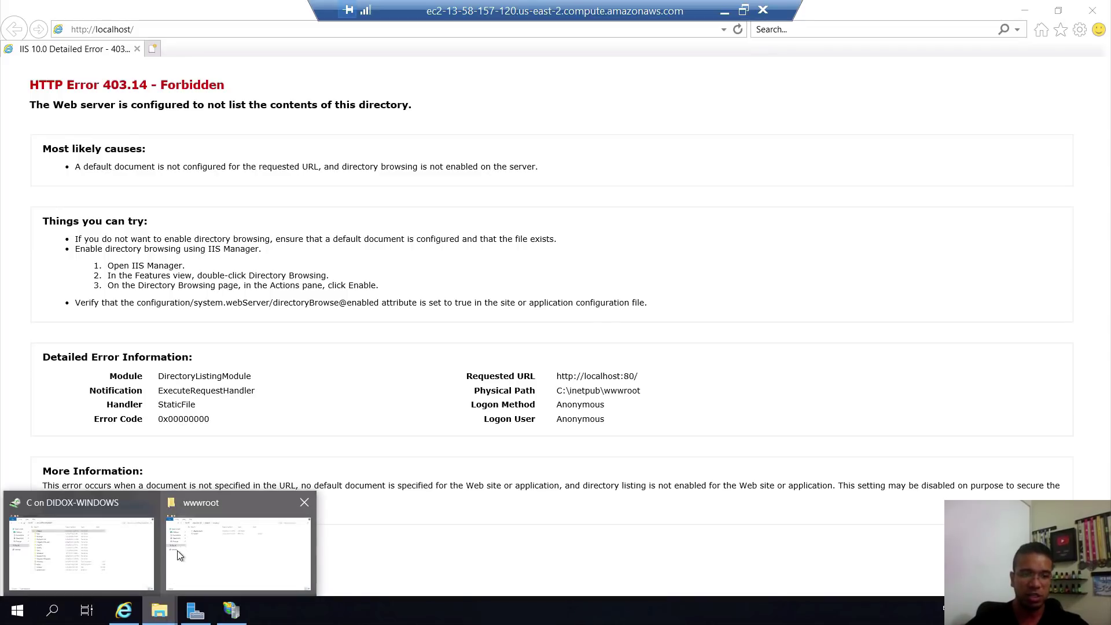
pyautogui.click(110, 559)
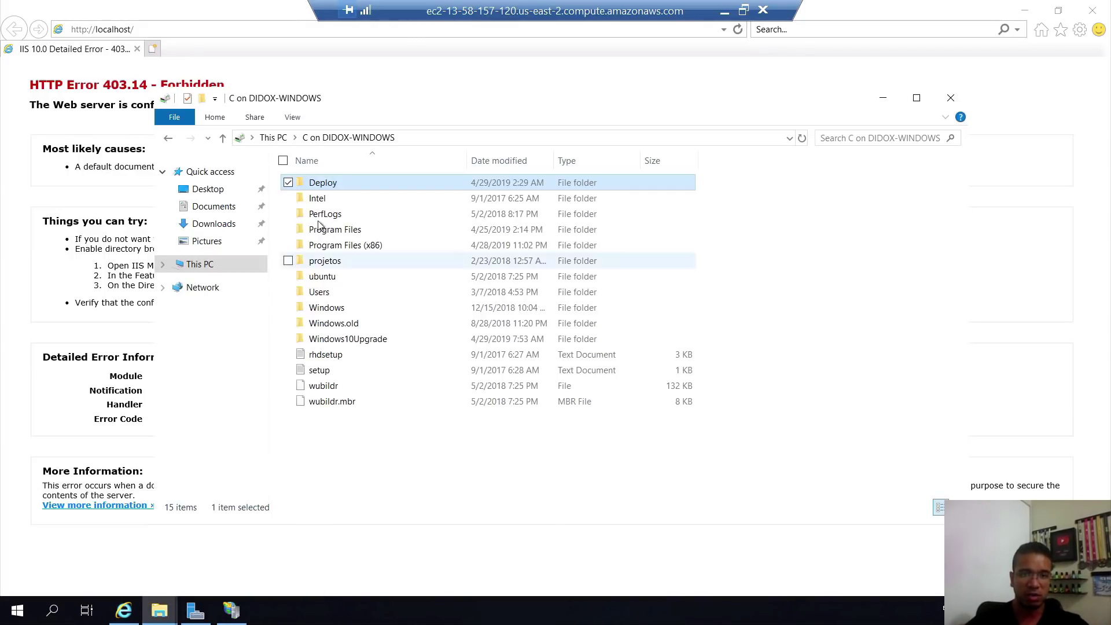
pyautogui.click(208, 189)
pyautogui.doubleClick(331, 185)
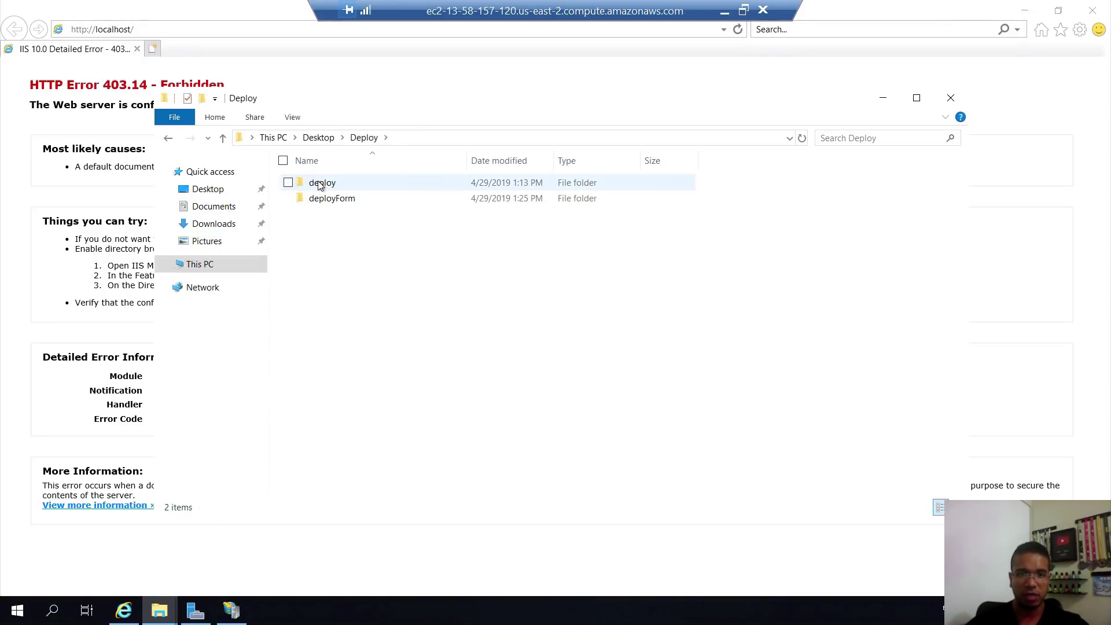
pyautogui.doubleClick(322, 183)
# Move all files and folders from the deploy folder into C:\inetpub\wwwroot, with both folder windows side by side.
pyautogui.moveTo(374, 375); pyautogui.dragTo(308, 156)
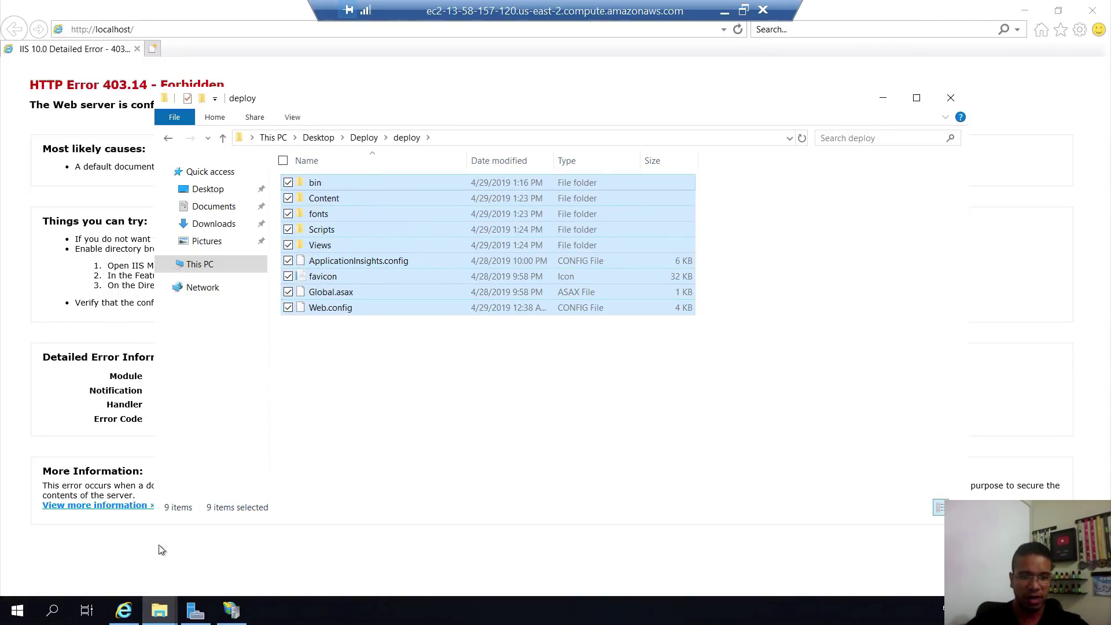
pyautogui.click(160, 611)
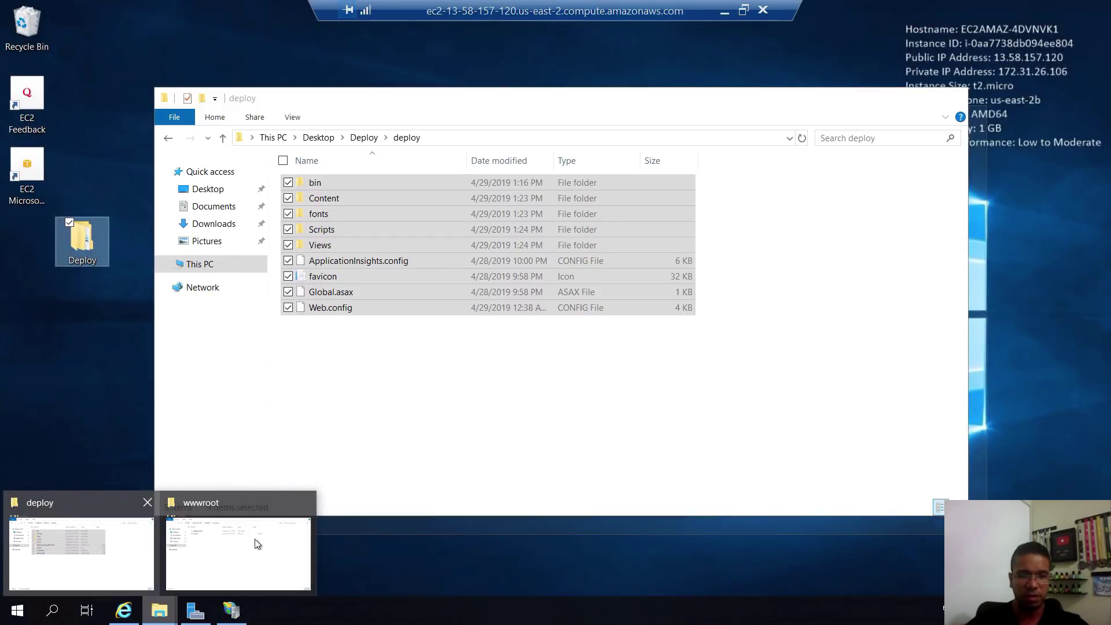
pyautogui.click(259, 537)
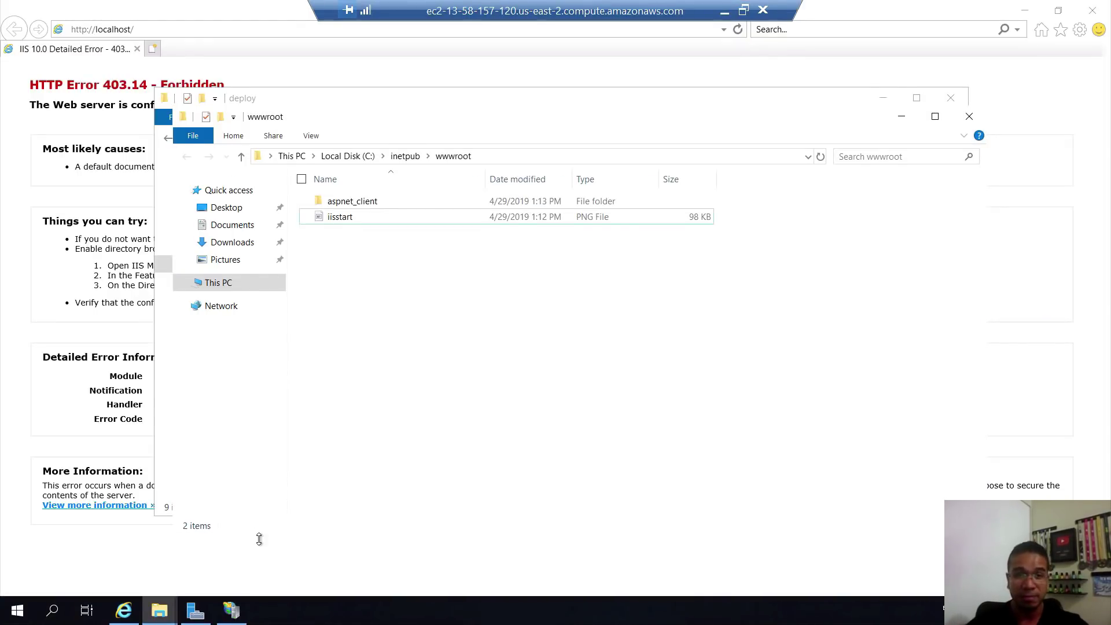
pyautogui.moveTo(521, 117); pyautogui.dragTo(680, 182)
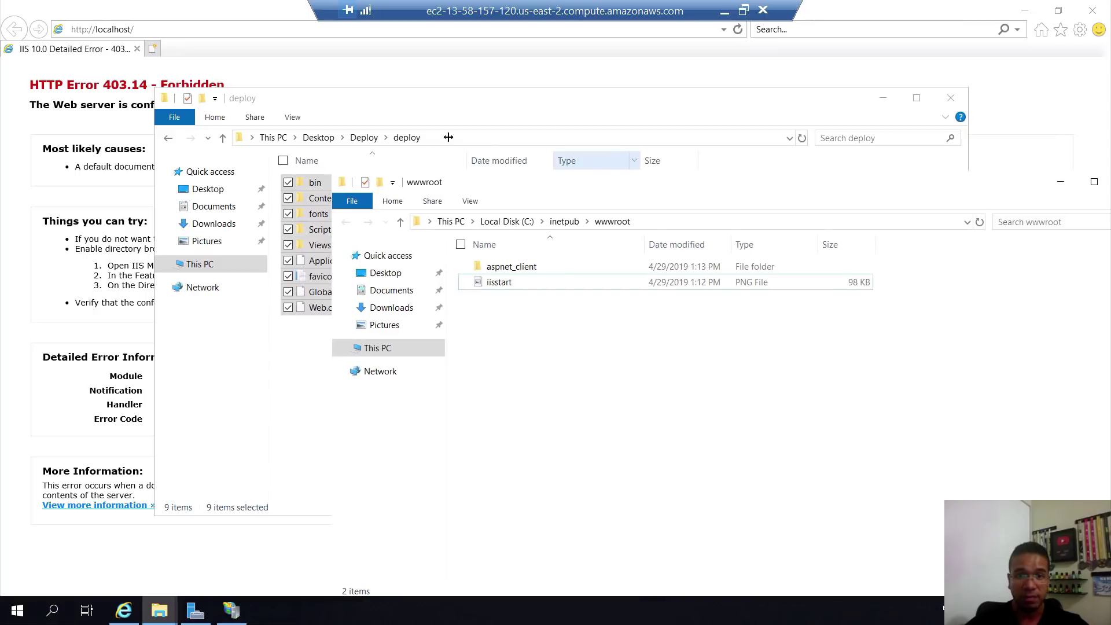
pyautogui.moveTo(318, 249); pyautogui.dragTo(630, 392)
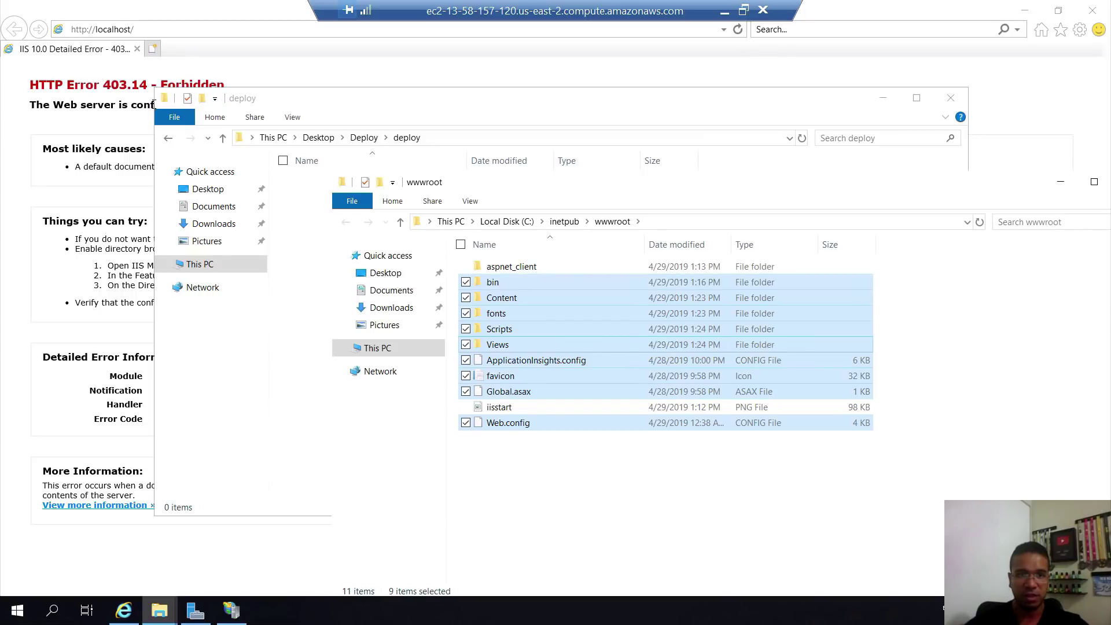
# Close the emptied deploy folder window and maximize the wwwroot window.
pyautogui.click(157, 103)
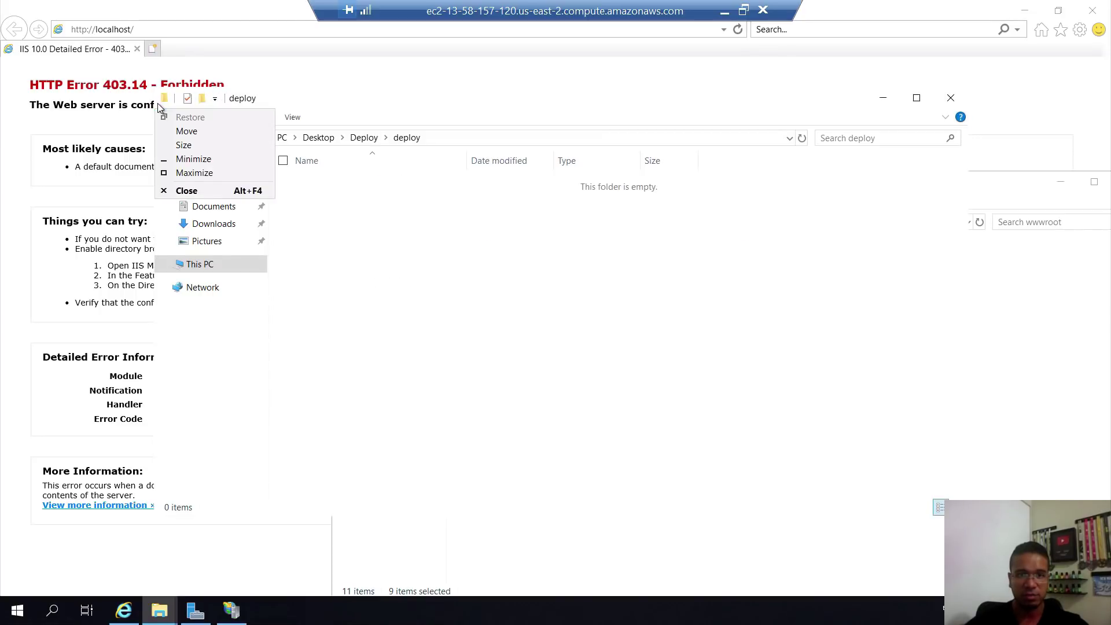
pyautogui.click(184, 191)
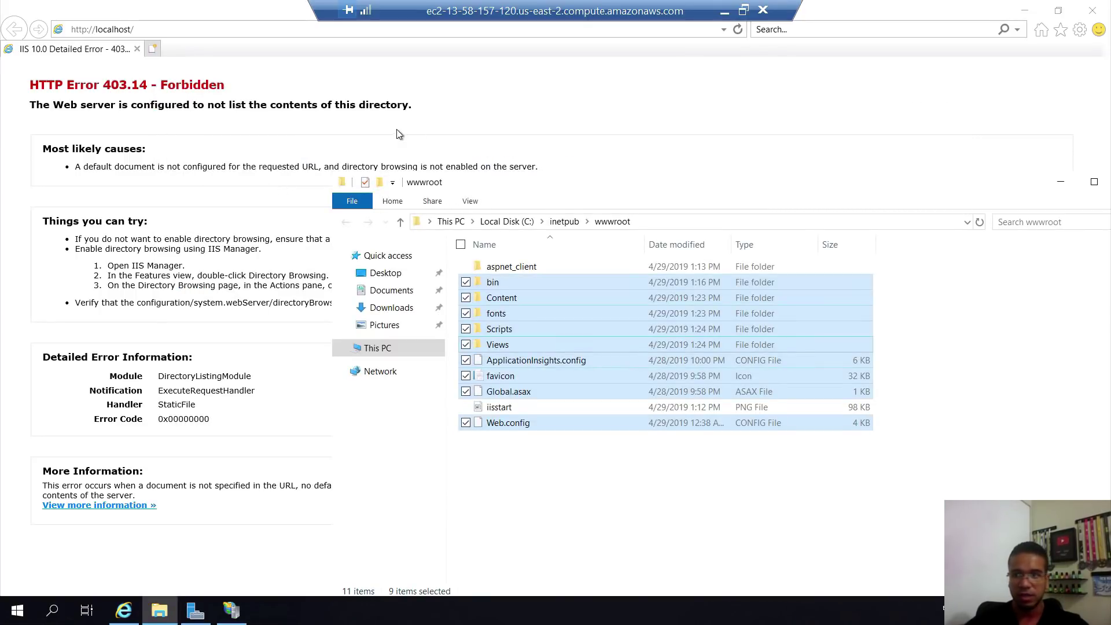
pyautogui.click(1094, 182)
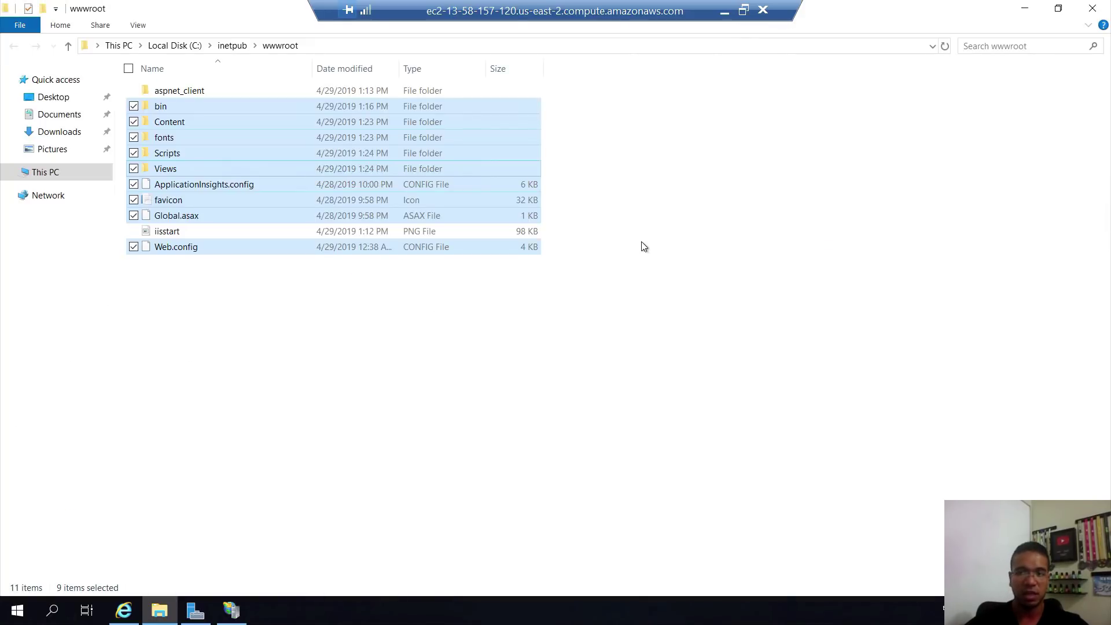
pyautogui.click(123, 610)
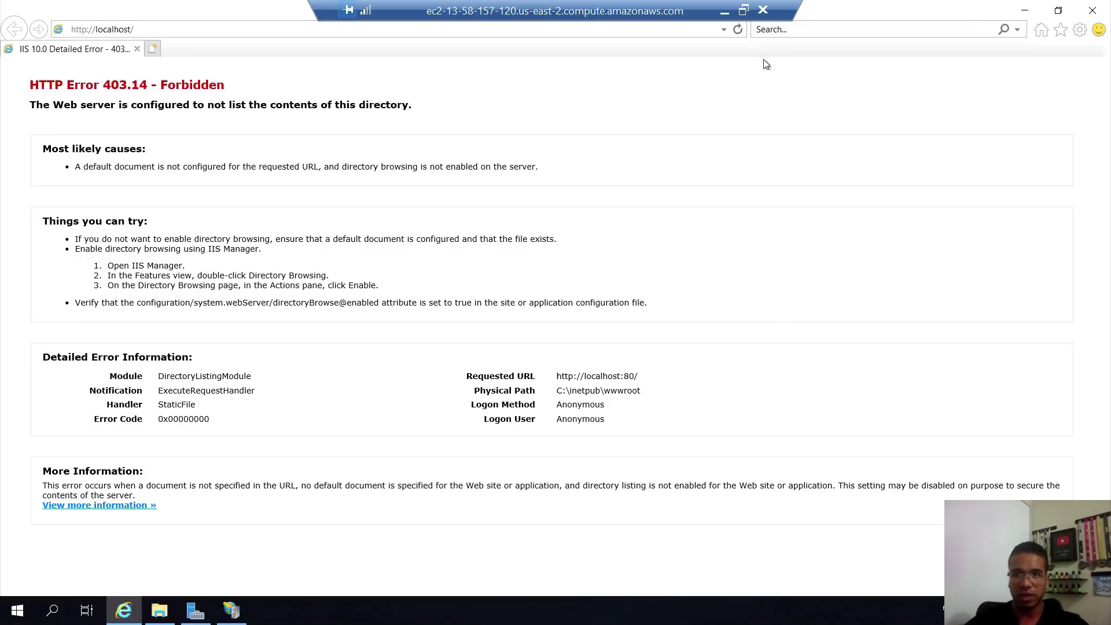
pyautogui.click(738, 30)
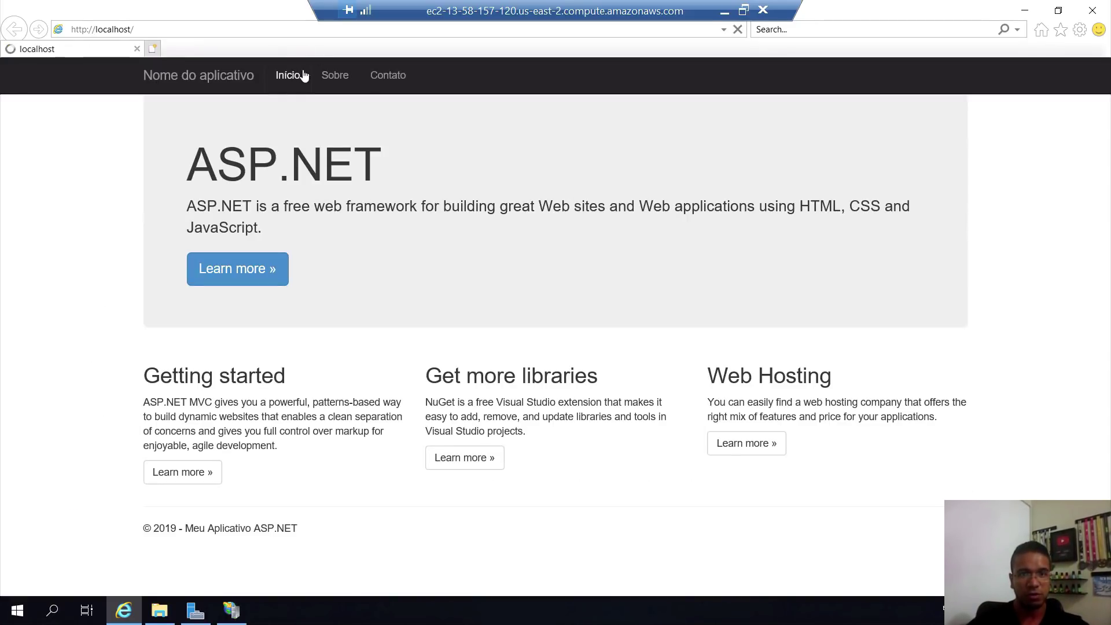
pyautogui.click(335, 76)
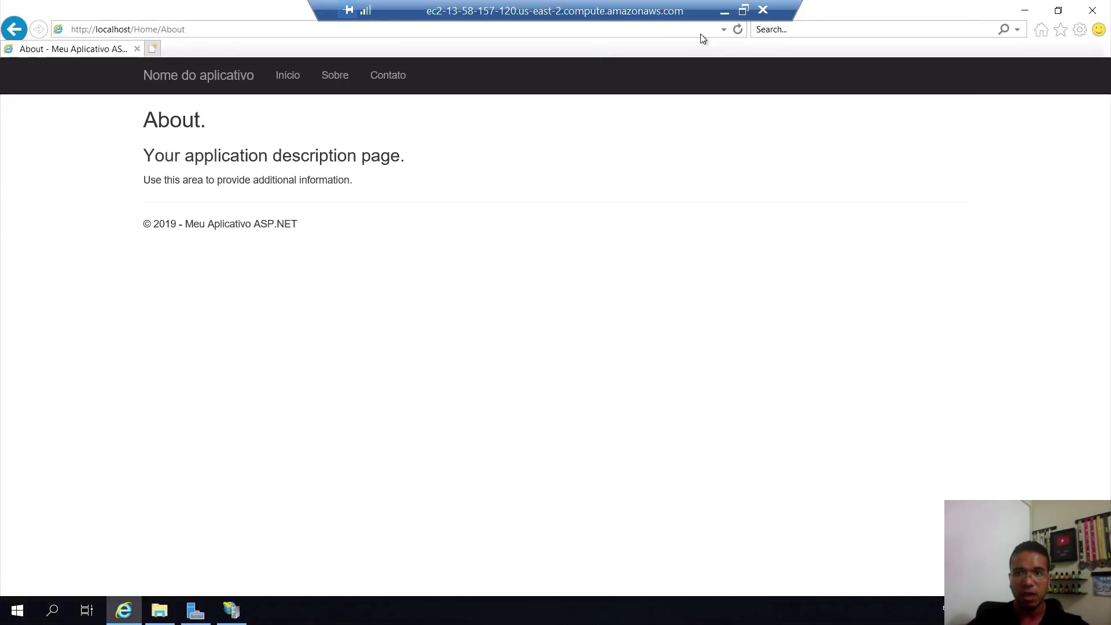
# Switch to the local Chrome, reload the site at 13.58.157.120, and highlight its address.
pyautogui.click(724, 11)
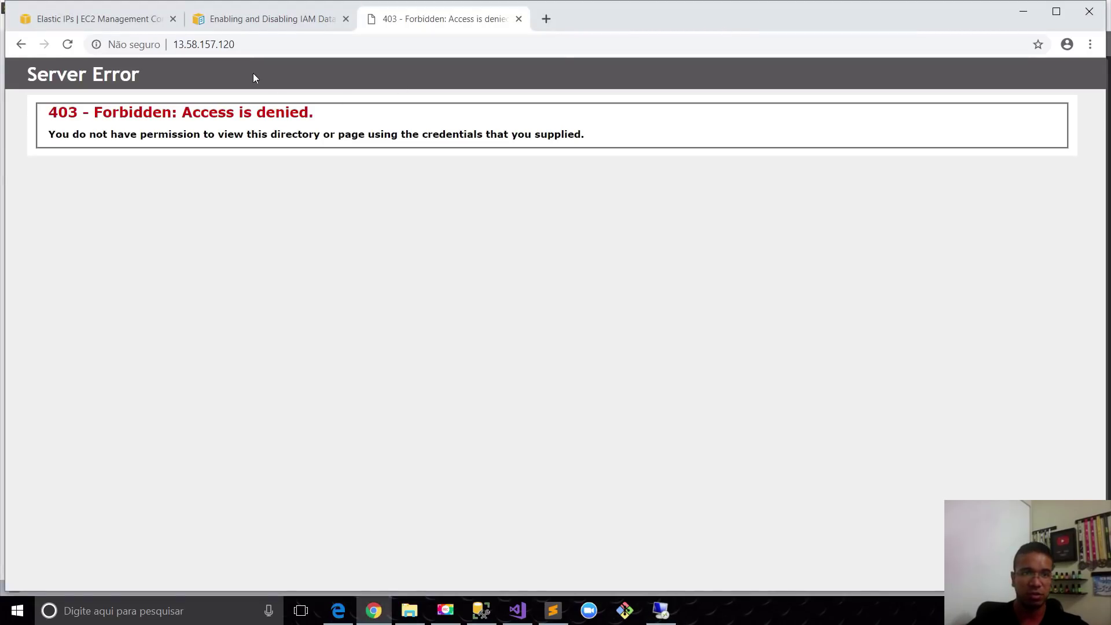
pyautogui.click(68, 44)
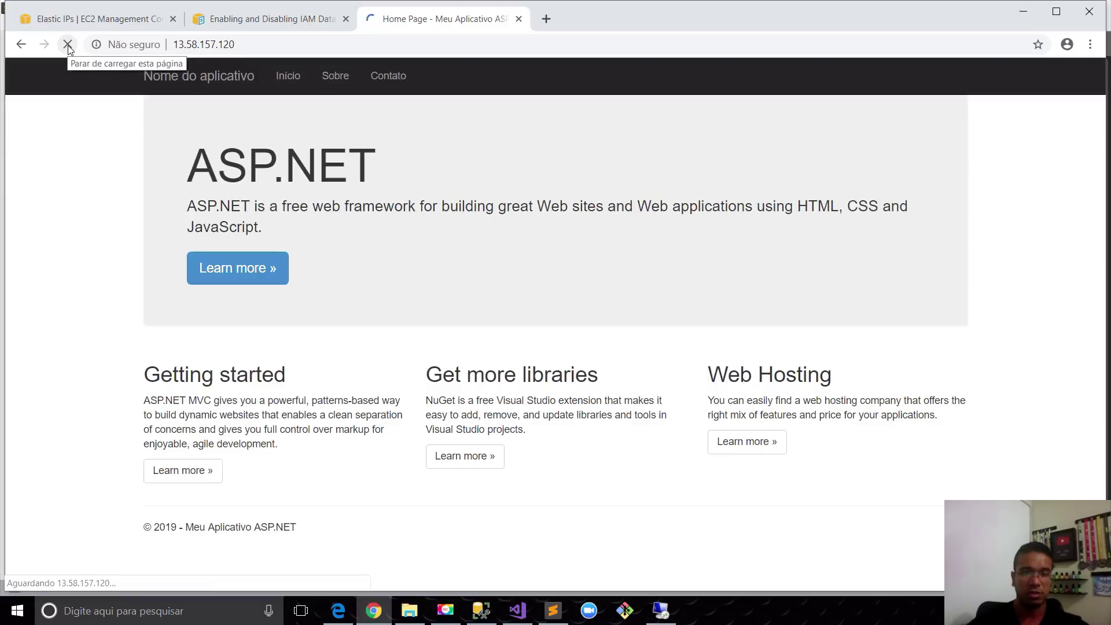
pyautogui.click(186, 45)
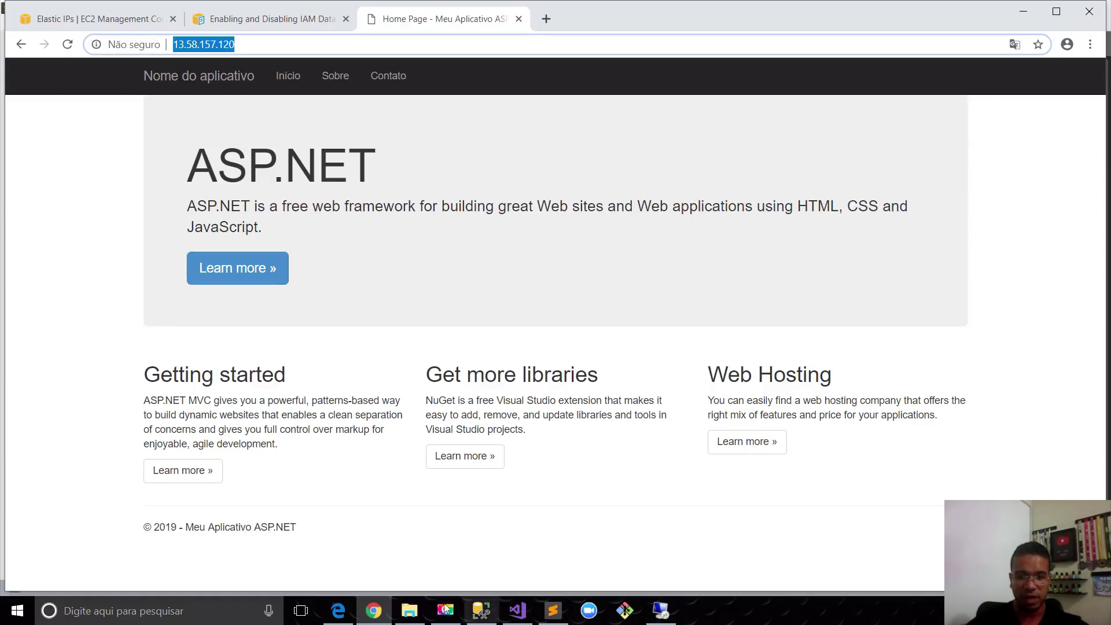
# Allocate a new Elastic IP address from the Amazon pool in the EC2 console and return to the address list.
pyautogui.click(133, 21)
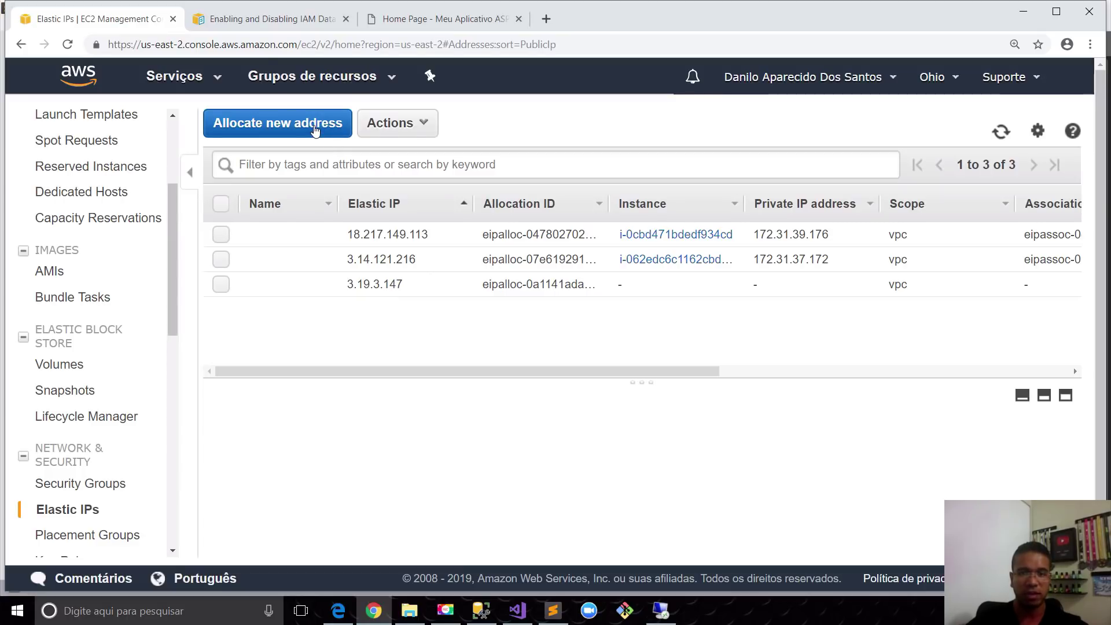
pyautogui.click(327, 141)
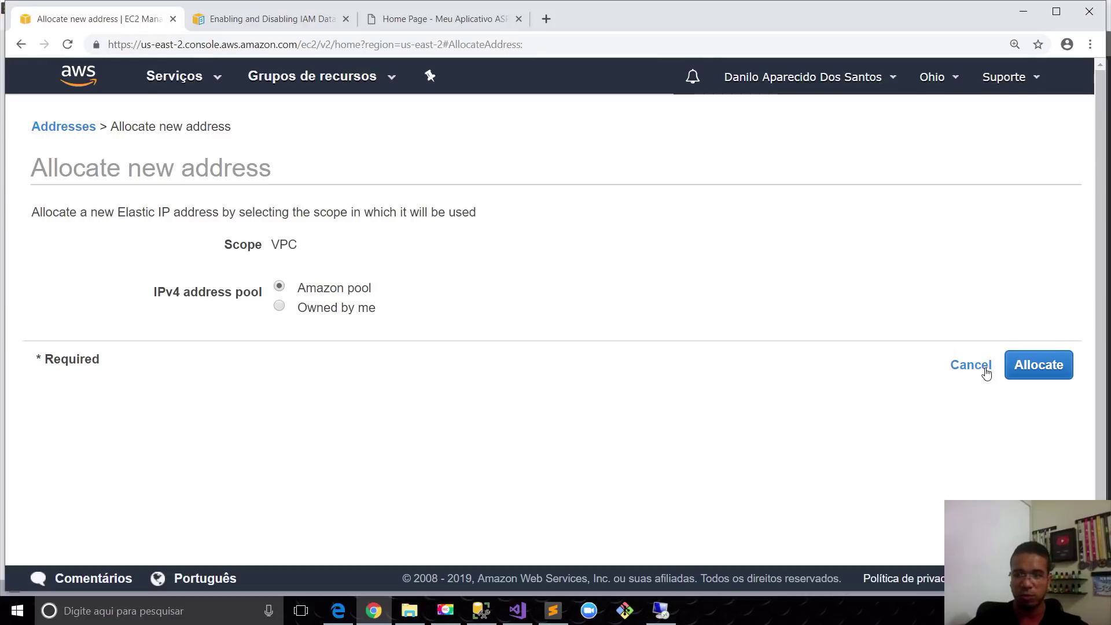
pyautogui.click(1032, 374)
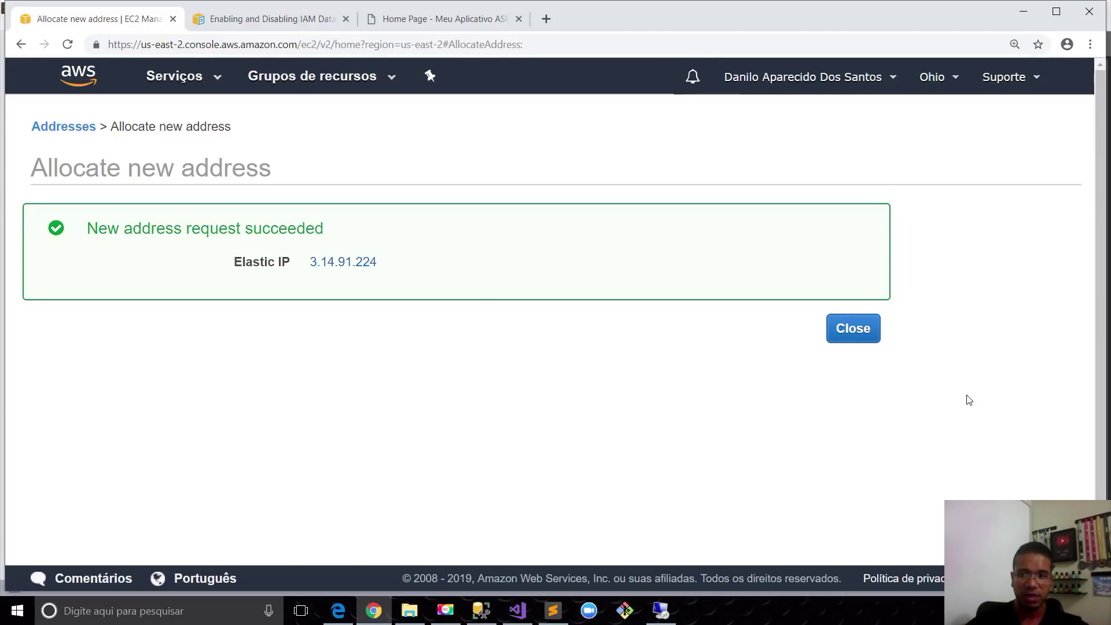
pyautogui.click(854, 328)
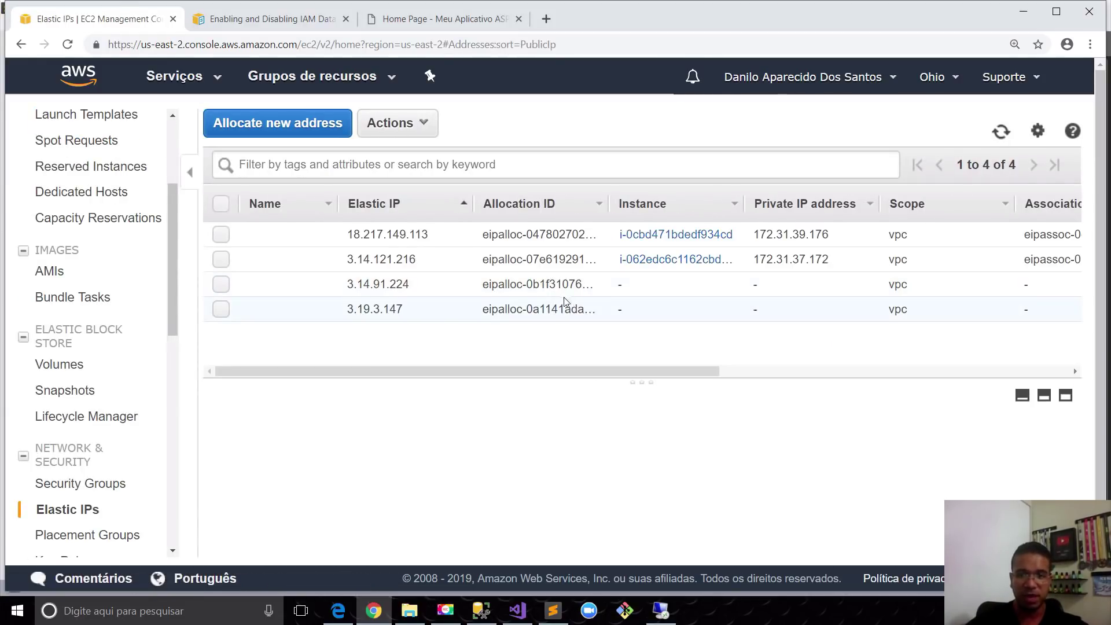
# Associate the Elastic IP 3.14.91.224 with instance i-0aa7738db094ee804 (Aula Upload Arquivo Background) and return to the address list.
pyautogui.click(486, 287)
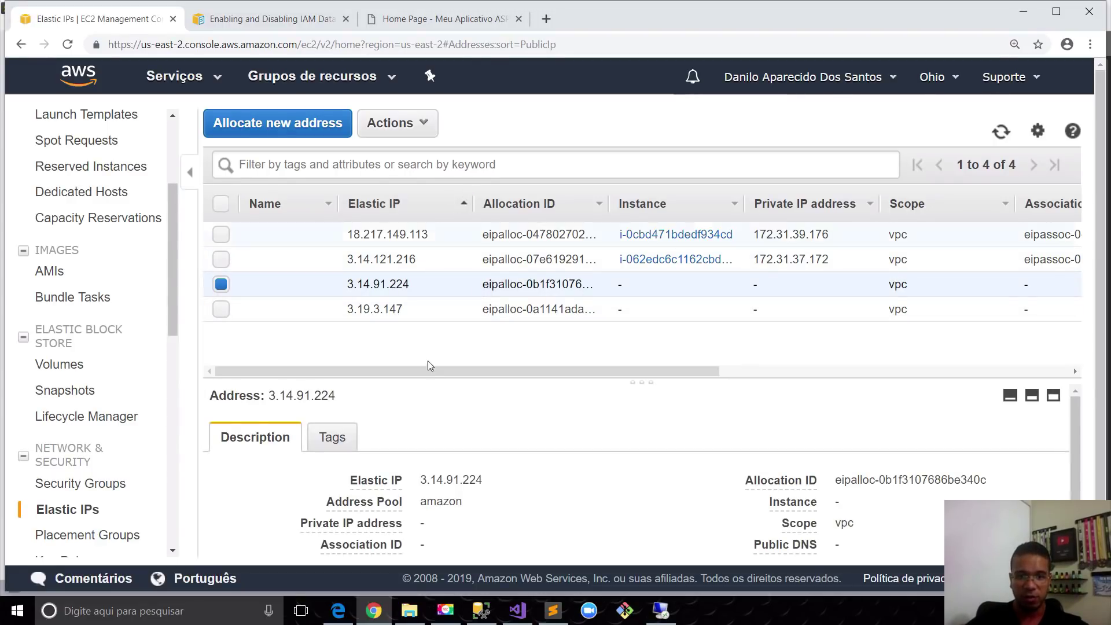
pyautogui.click(414, 137)
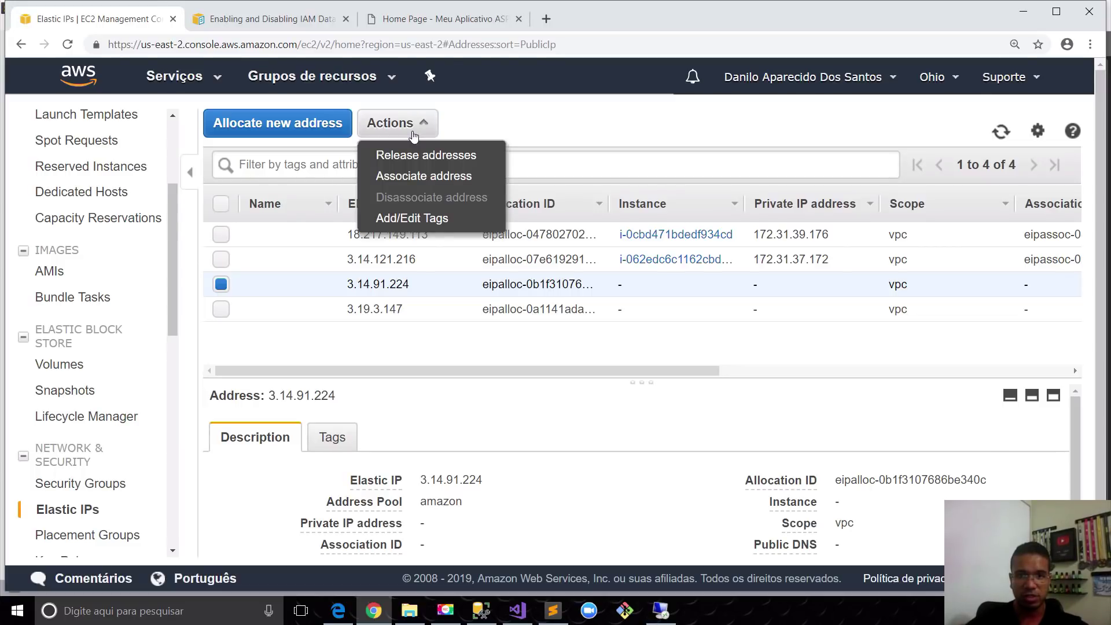
pyautogui.click(413, 177)
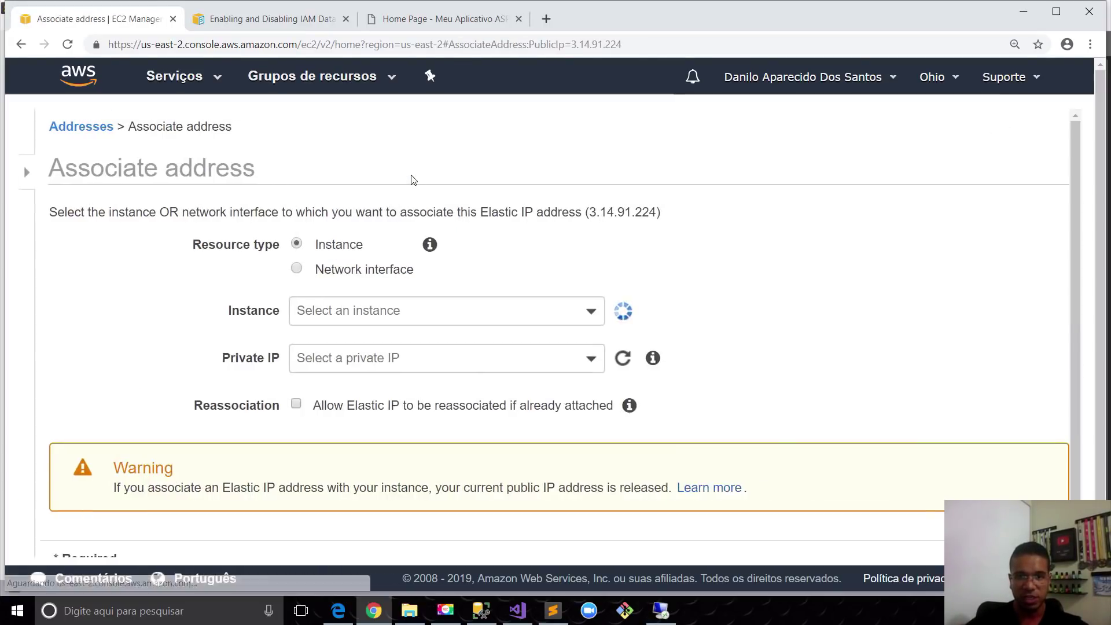
pyautogui.click(564, 317)
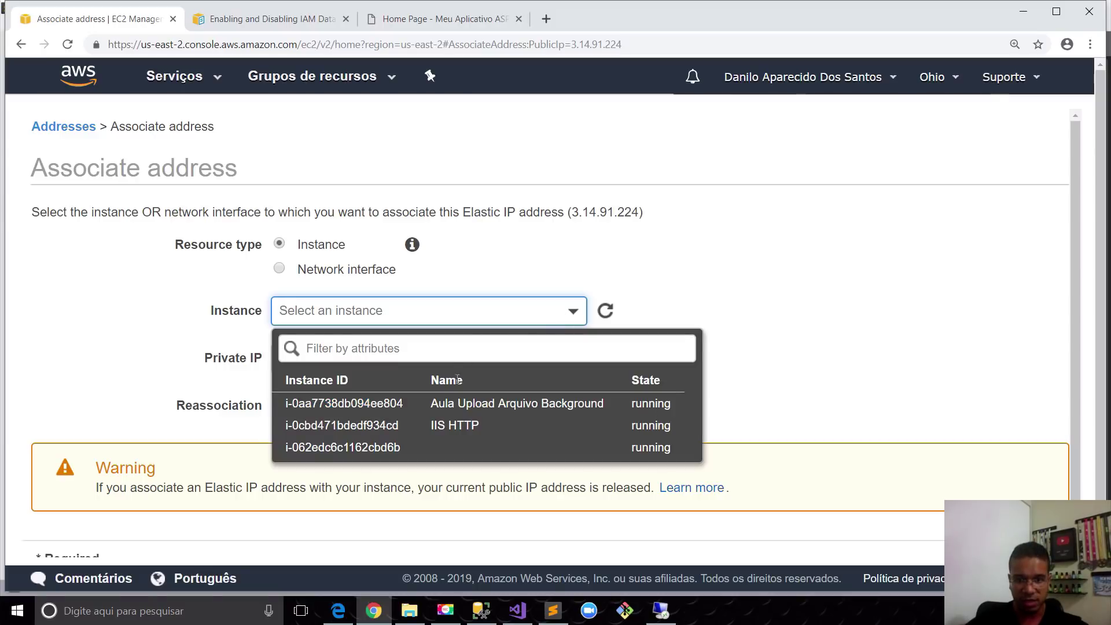
pyautogui.click(391, 404)
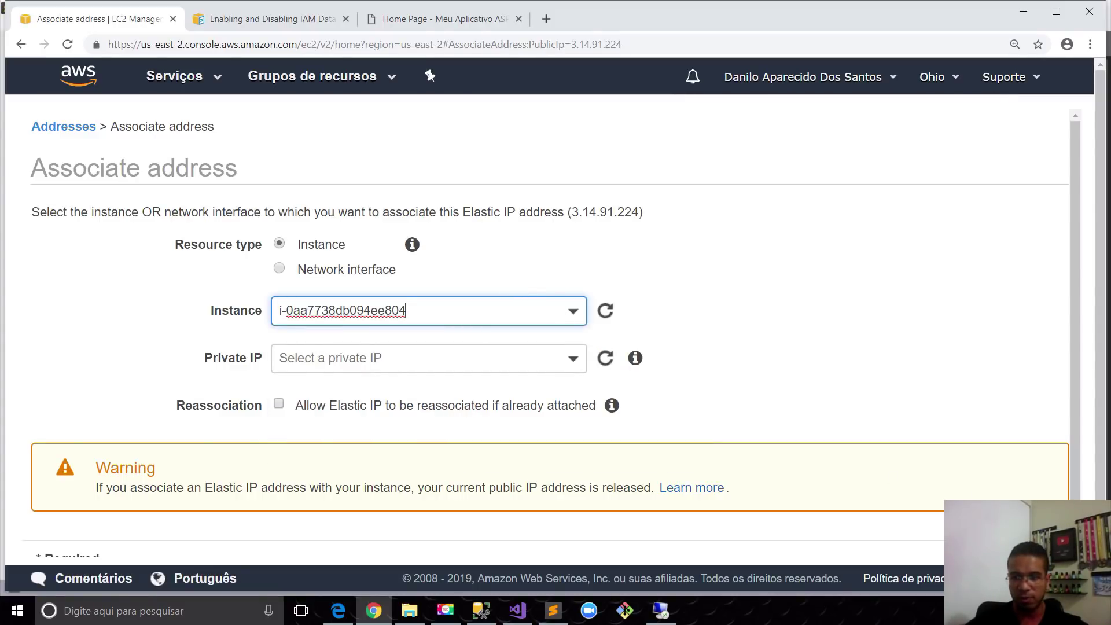
pyautogui.scroll(-1, 553, 338)
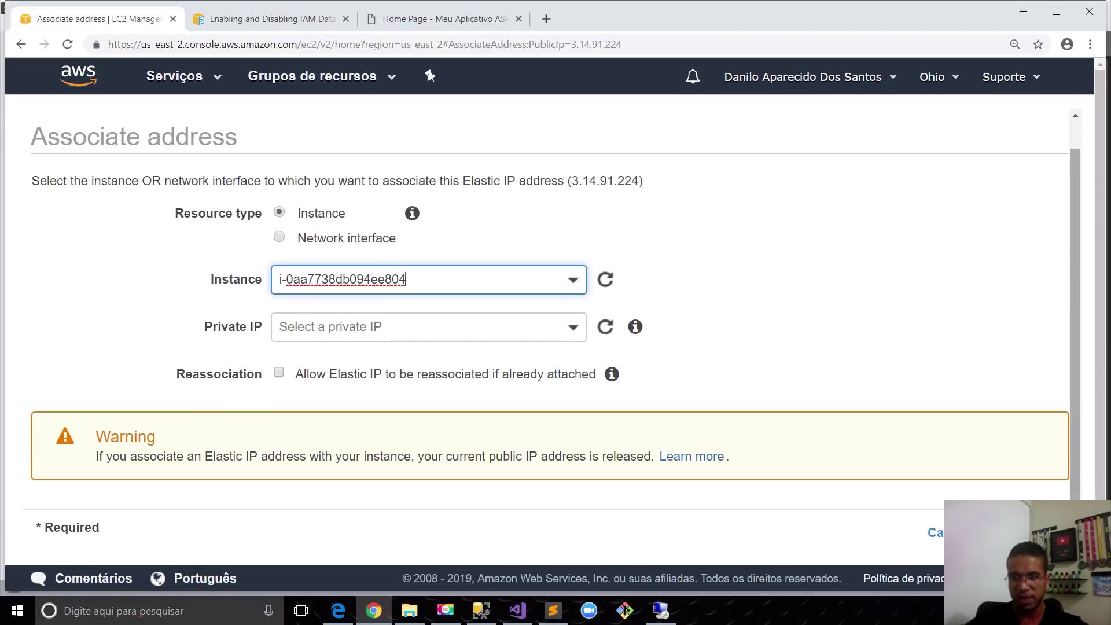
pyautogui.click(1011, 533)
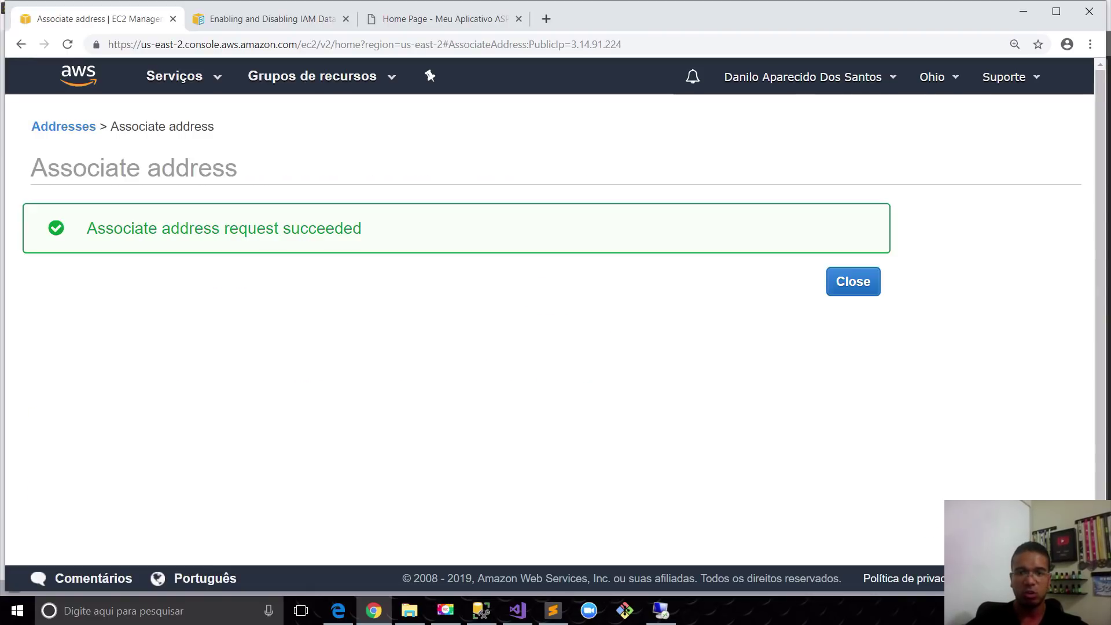
pyautogui.click(854, 282)
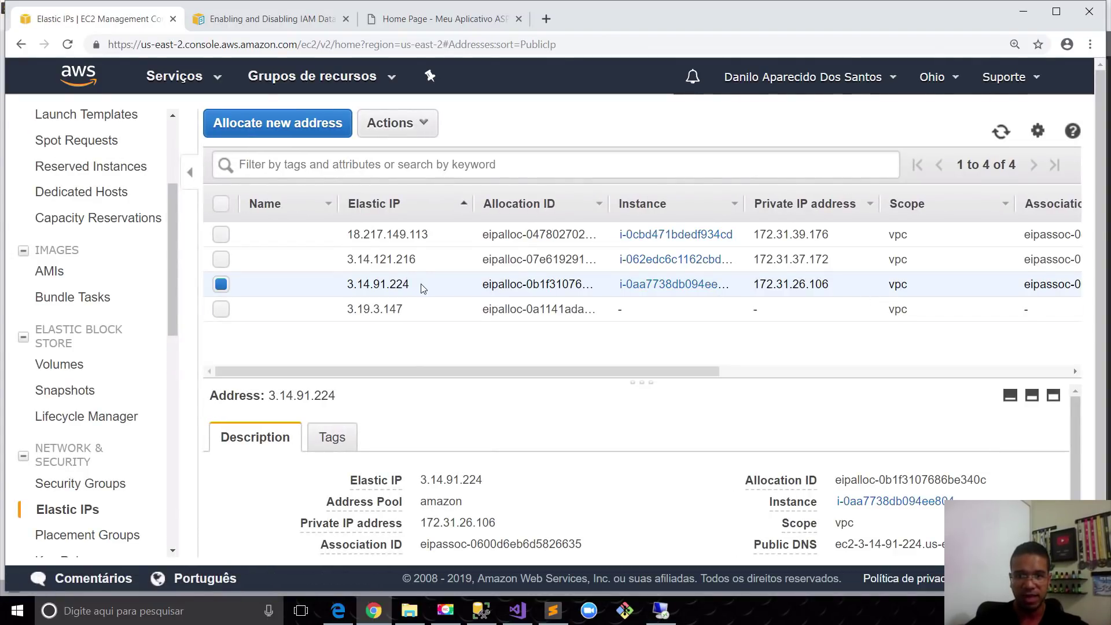
# Copy the Elastic IP 3.14.91.224 from the list and load it in the tab showing the deployed site.
pyautogui.moveTo(422, 287); pyautogui.dragTo(346, 290)
pyautogui.hotkey('ctrl', 'c')
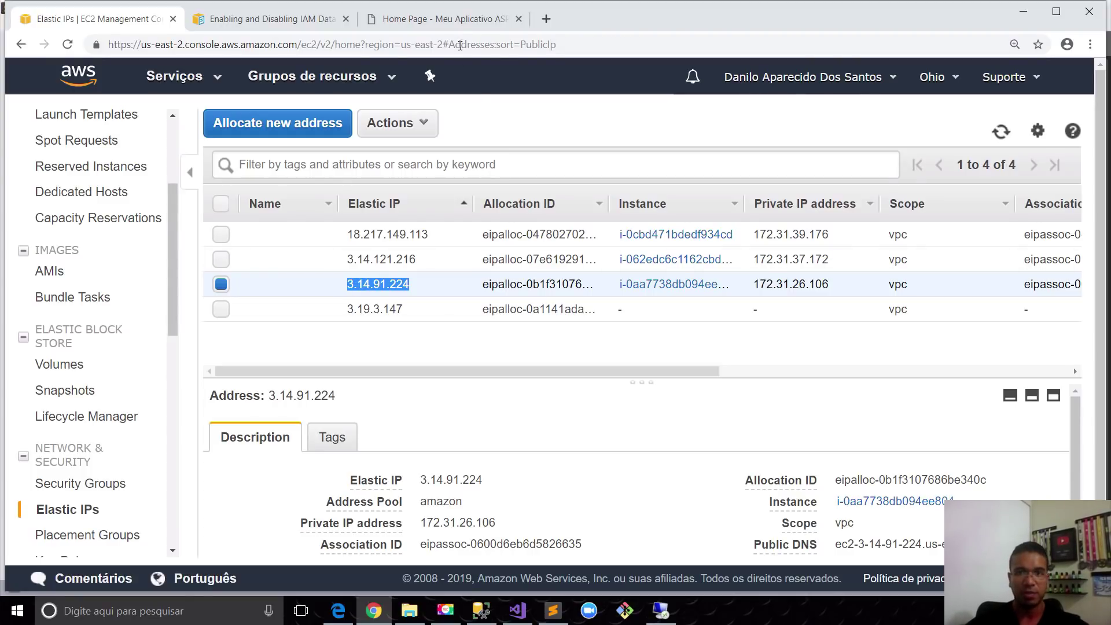
pyautogui.click(461, 23)
pyautogui.press('Return')
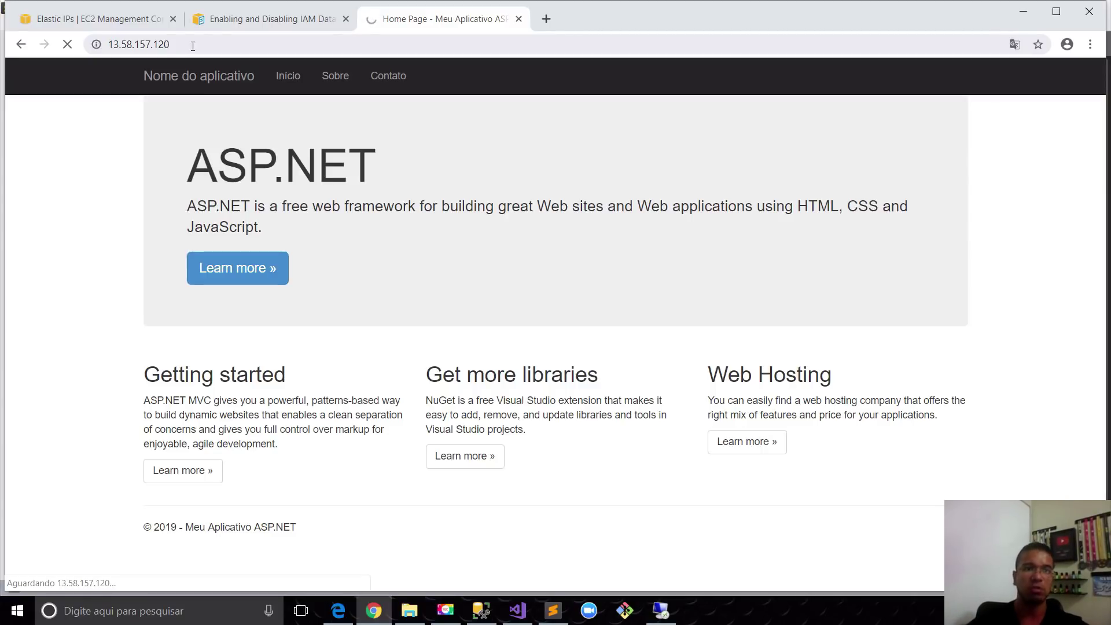
pyautogui.click(145, 45)
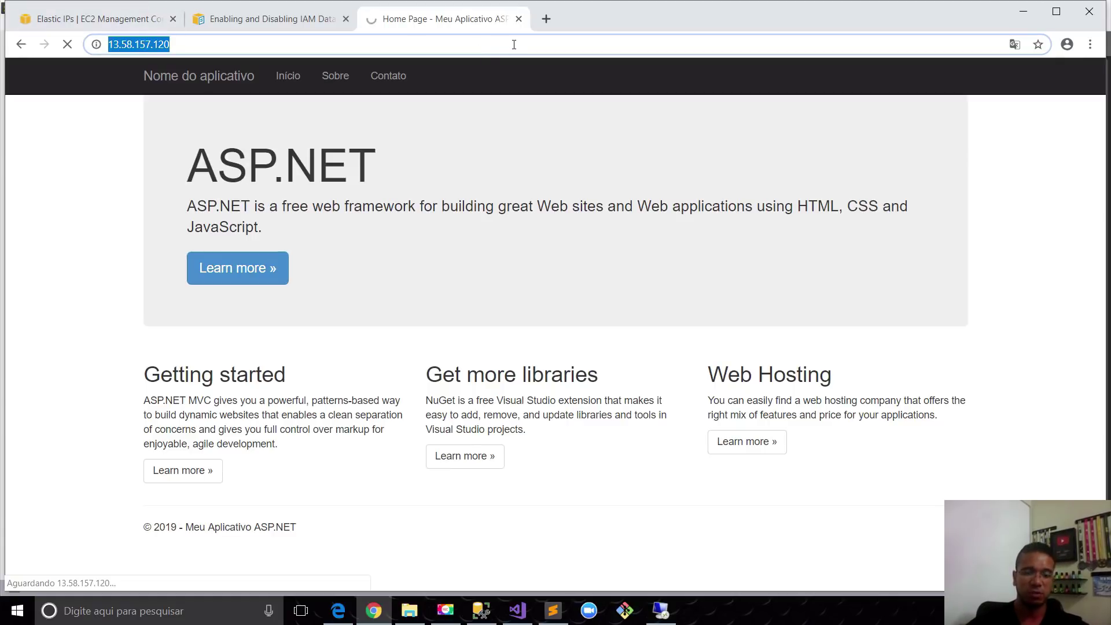
pyautogui.hotkey('ctrl', 'v')
pyautogui.press('Return')
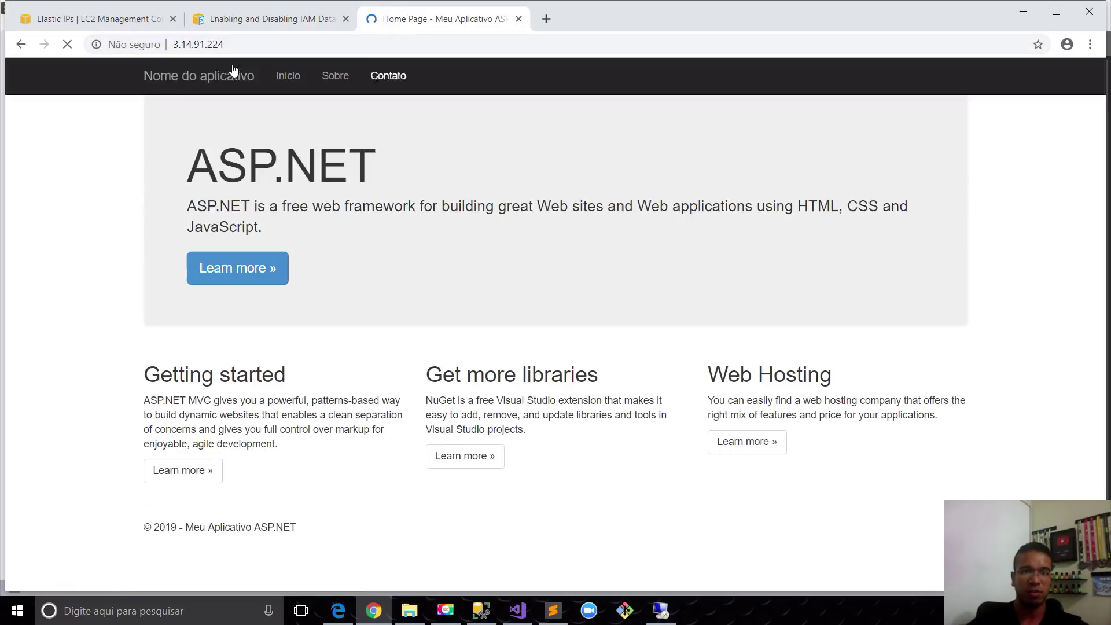
# Test the Sobre, Contato and Início links on the site at 3.14.91.224, then switch to the RDS documentation tab.
pyautogui.click(327, 76)
pyautogui.click(382, 75)
pyautogui.click(327, 81)
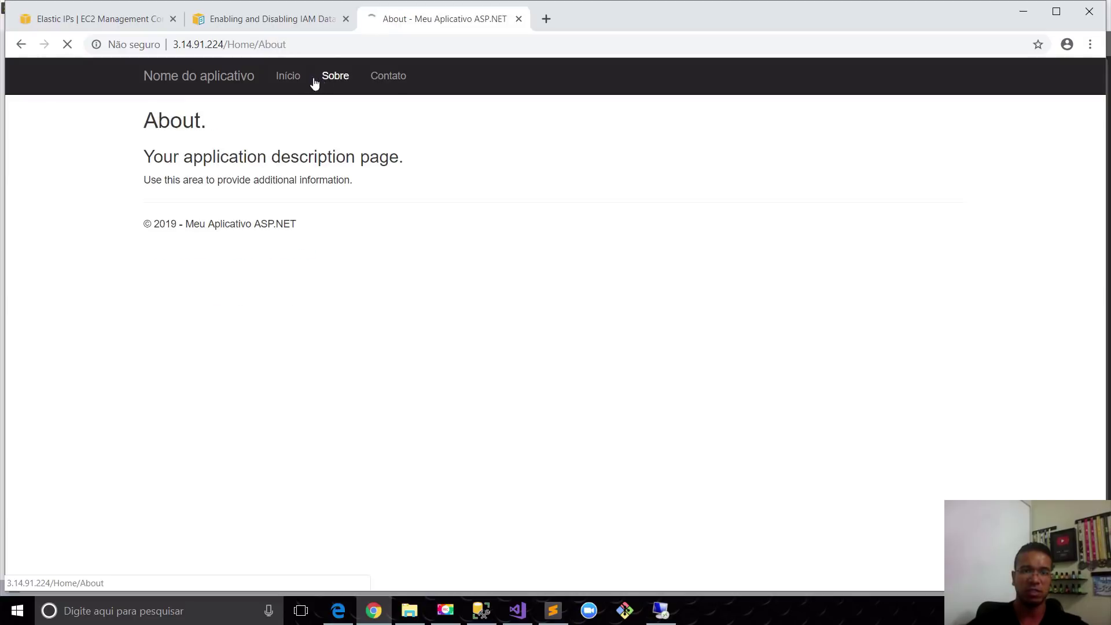
pyautogui.click(288, 77)
pyautogui.click(272, 20)
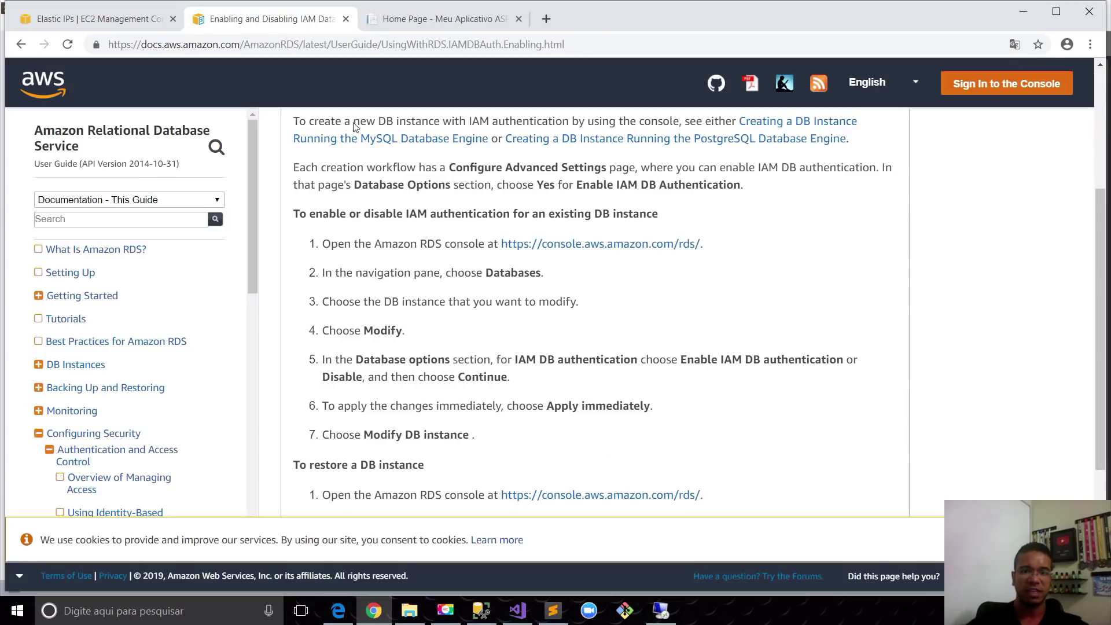
# Open the list of running instances from the EC2 Dashboard and examine their status checks, public IPs, key names and security groups.
pyautogui.click(137, 17)
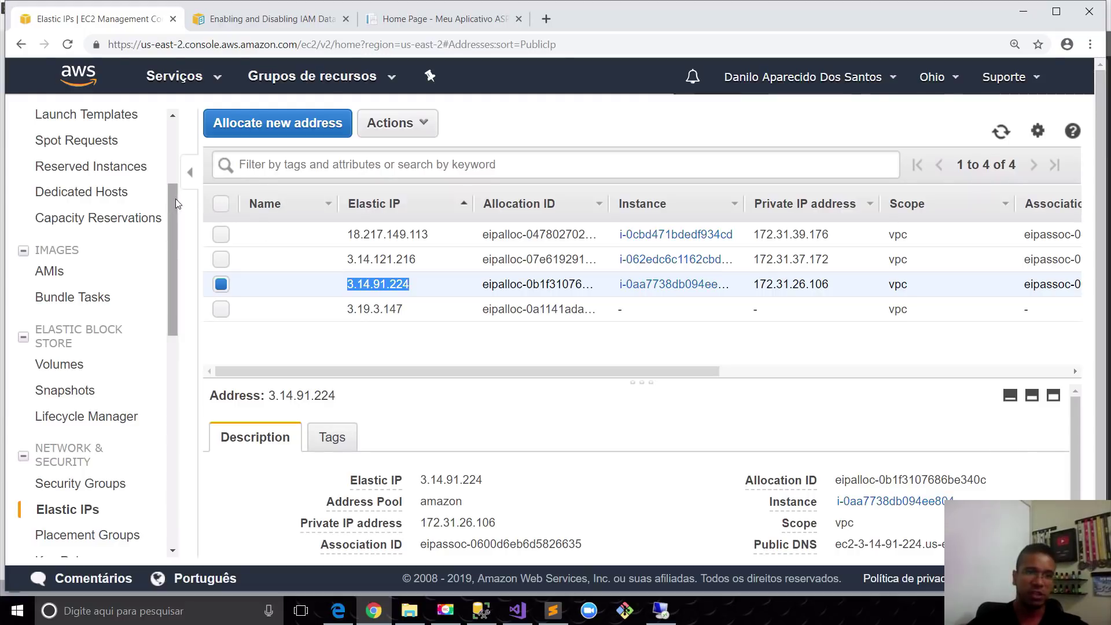
pyautogui.scroll(3, 162, 136)
pyautogui.scroll(1, 162, 136)
pyautogui.click(75, 123)
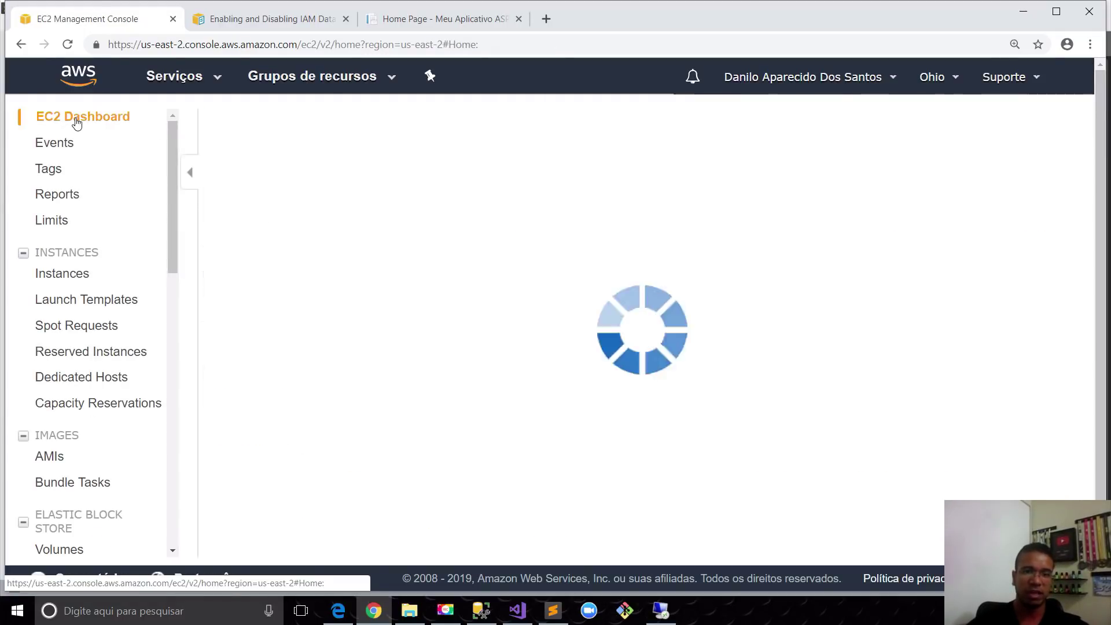
pyautogui.click(315, 179)
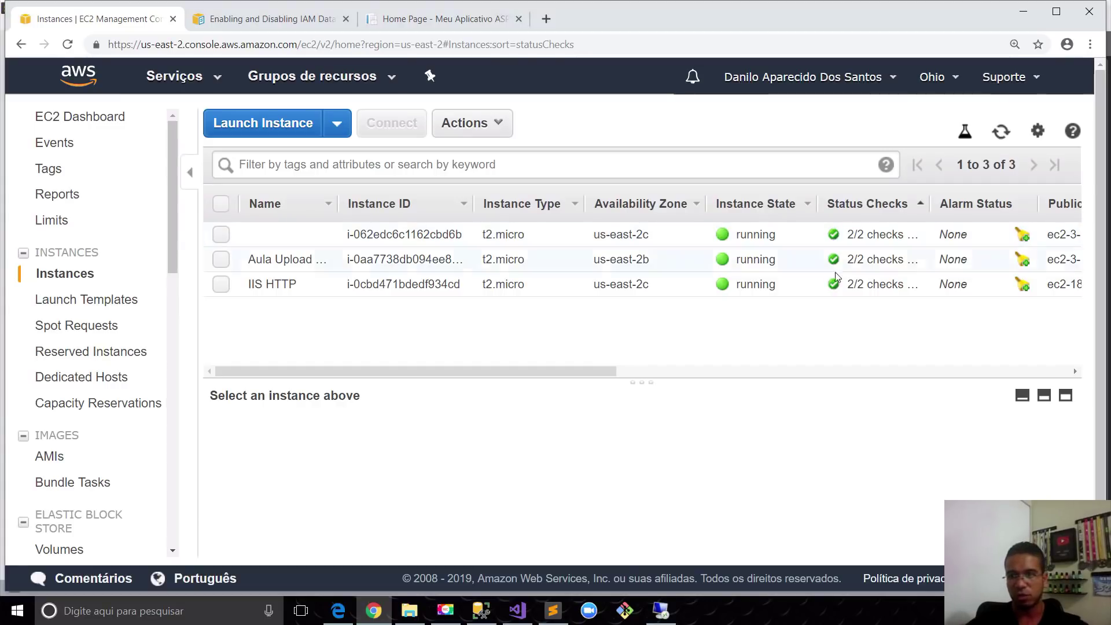
pyautogui.hscroll(5, 819, 286)
pyautogui.hscroll(1, 820, 286)
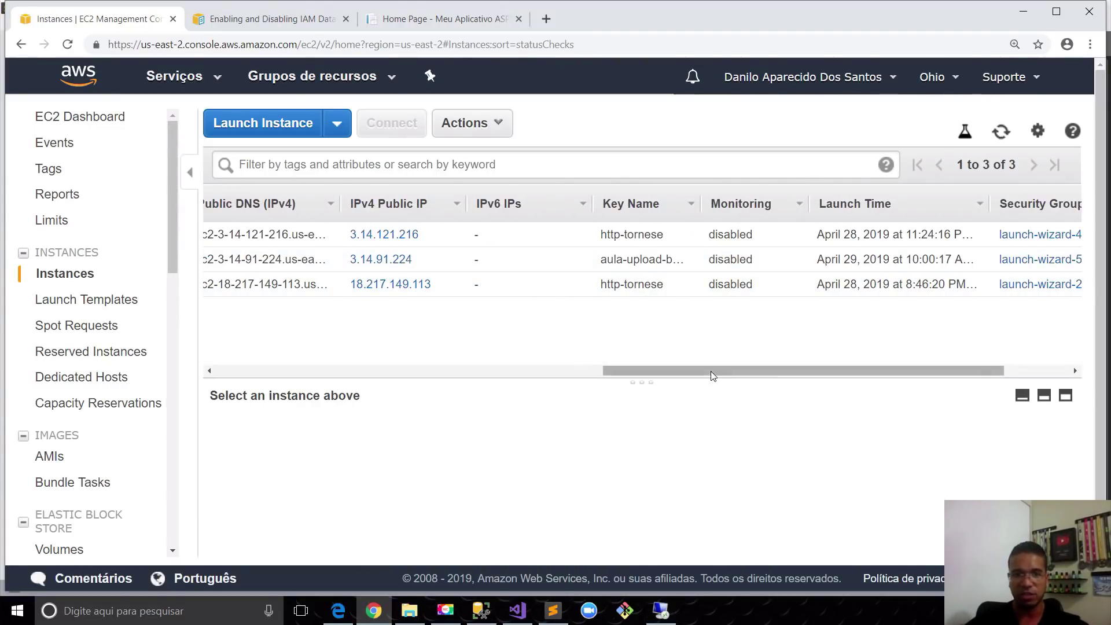
pyautogui.moveTo(712, 372); pyautogui.dragTo(260, 389)
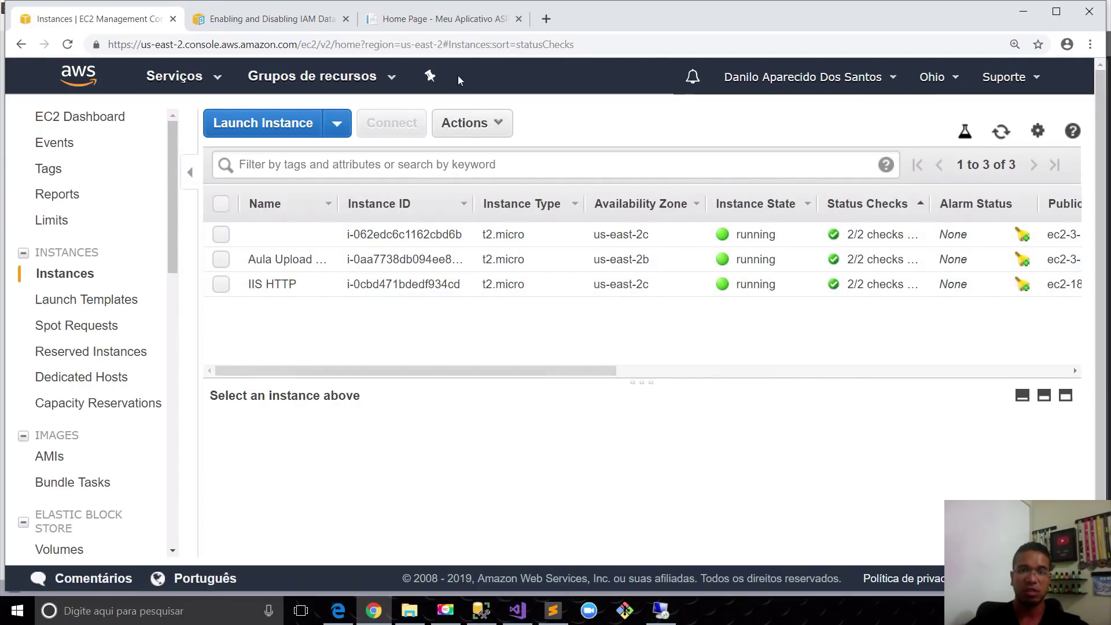
# Reload the deployed site at 3.14.91.224 and dismiss the page translation offer.
pyautogui.click(446, 21)
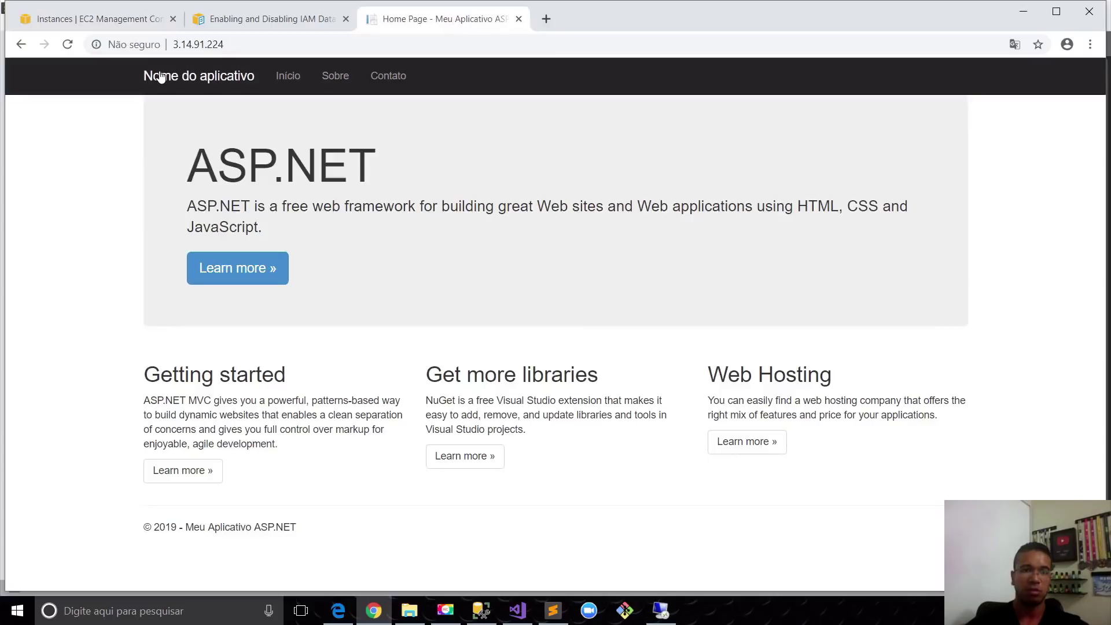
pyautogui.click(67, 44)
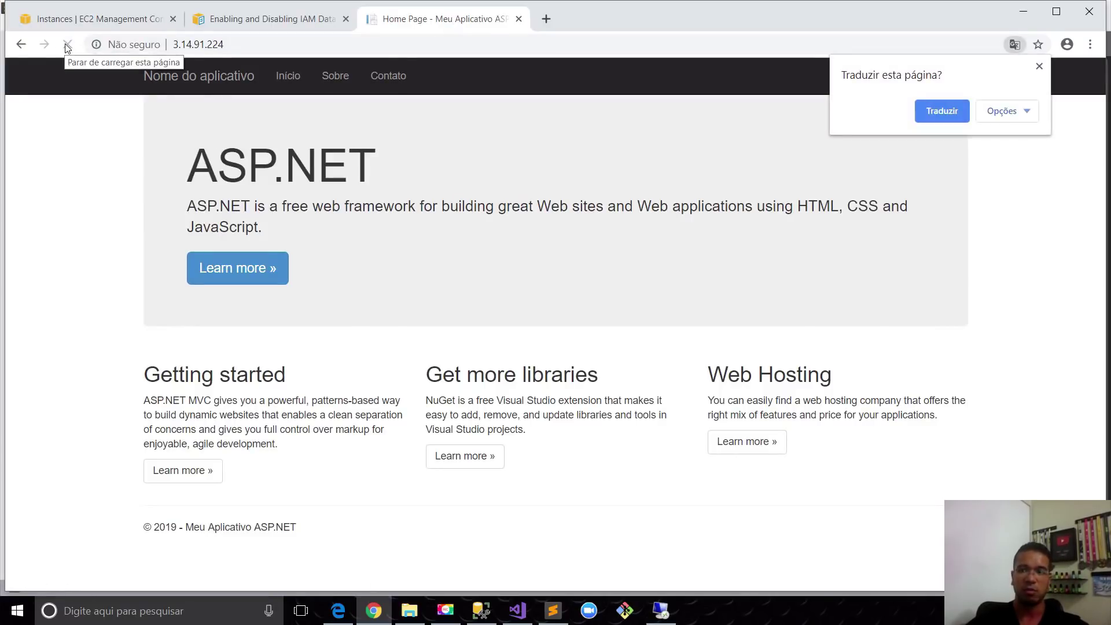
pyautogui.click(1041, 66)
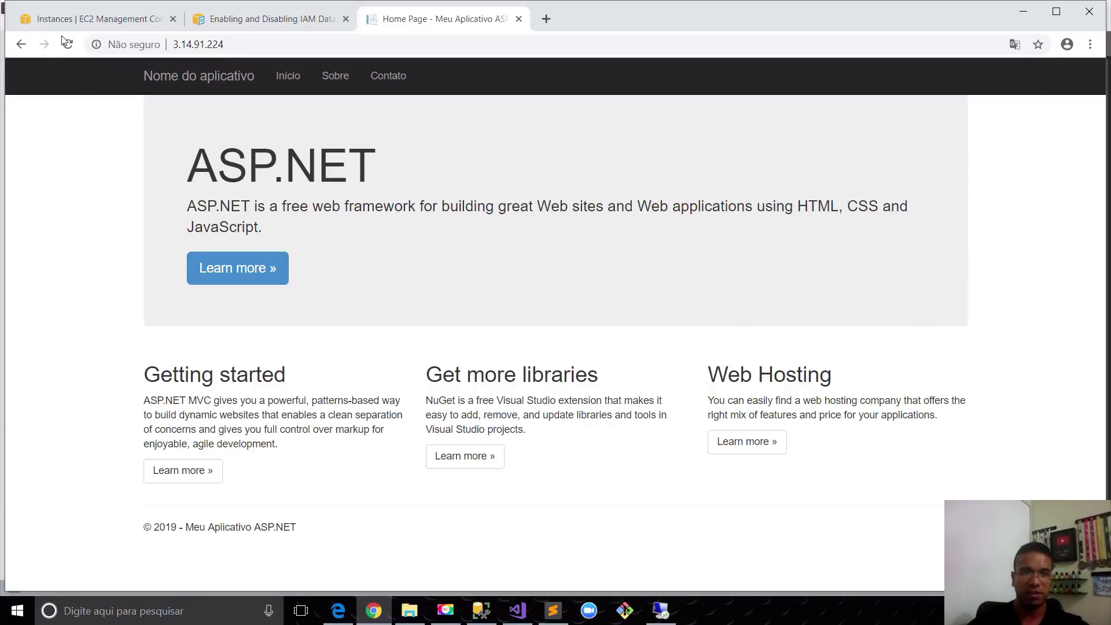
# Switch from the EC2 instance list to the Remote Desktop session and cancel its reconnection to ec2-13-58-157-120.us-east-2.compute.amazonaws.com.
pyautogui.click(64, 19)
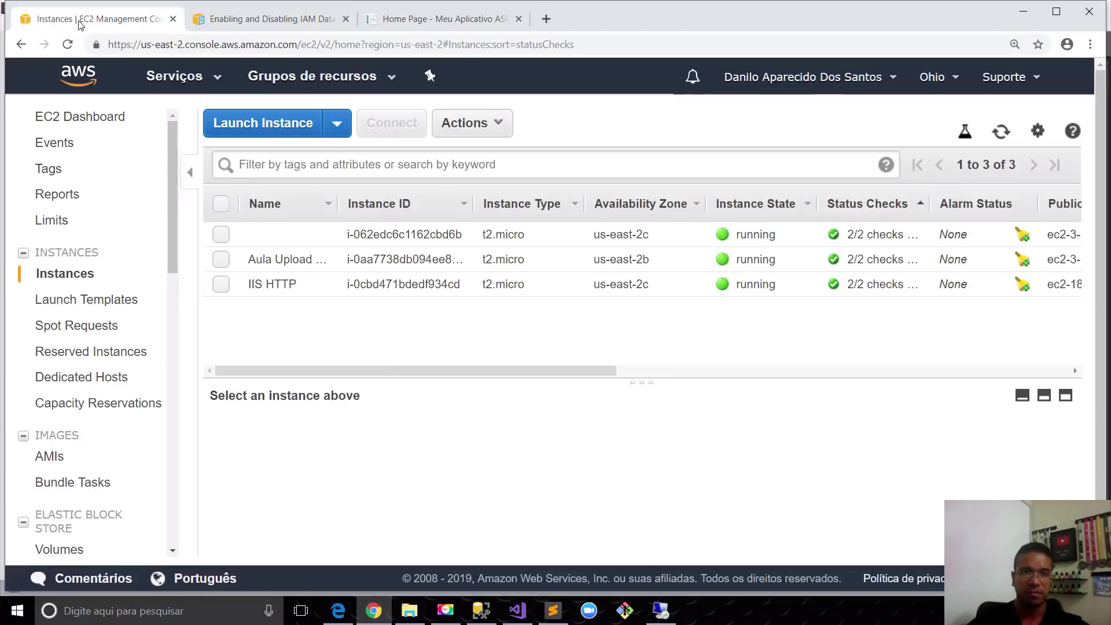
pyautogui.click(661, 609)
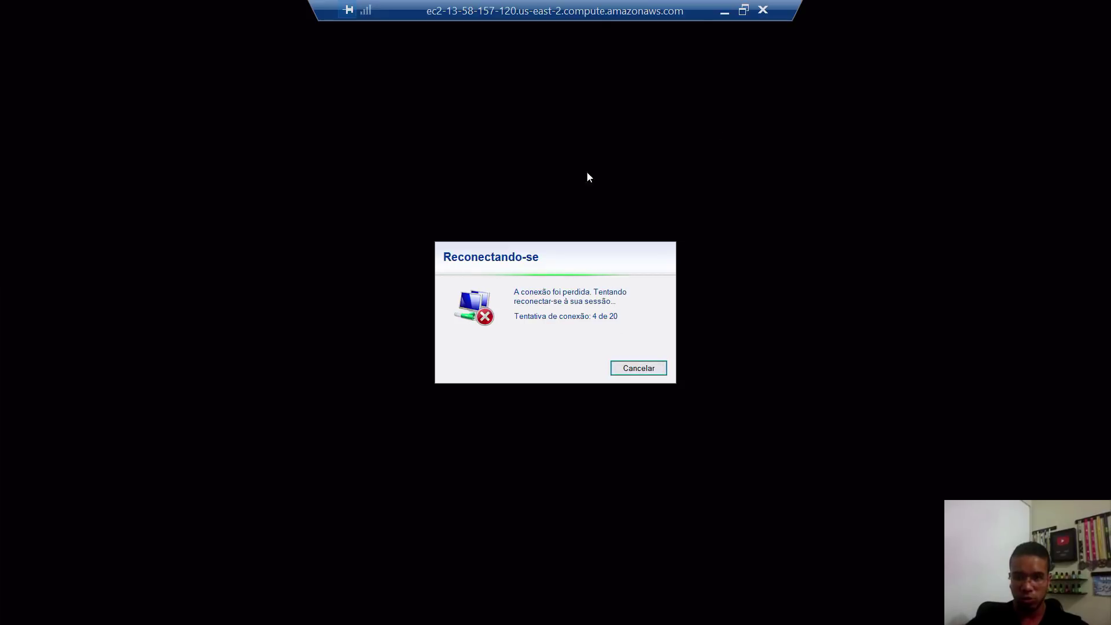
pyautogui.click(640, 368)
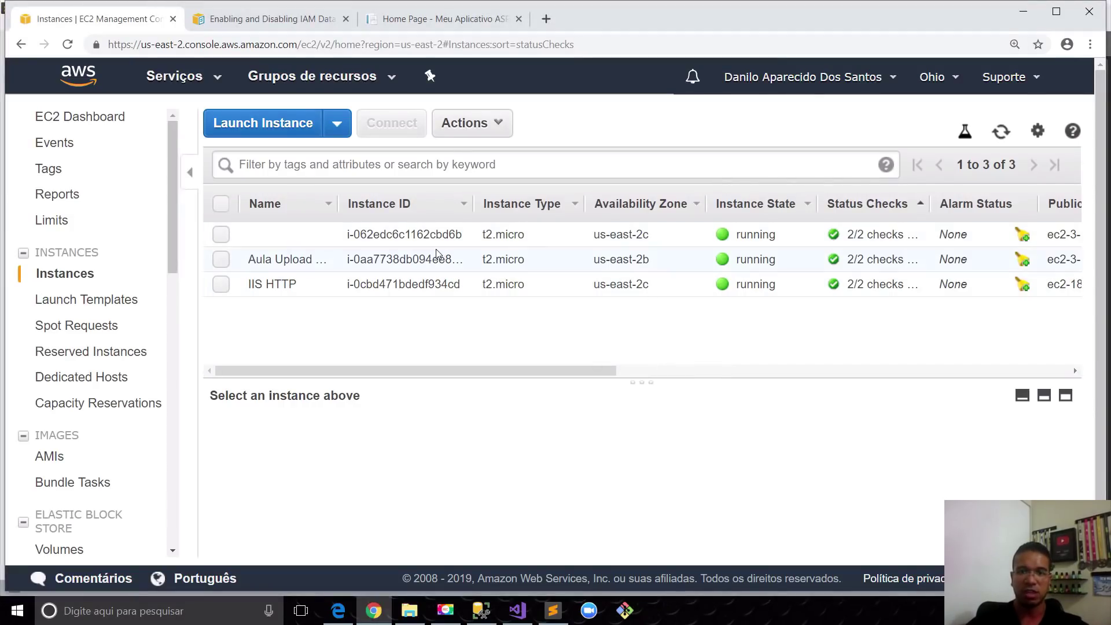
# Check the connection details of the Aula Upload Arquivo Background instance, close them and return to the deployed site's page.
pyautogui.click(426, 234)
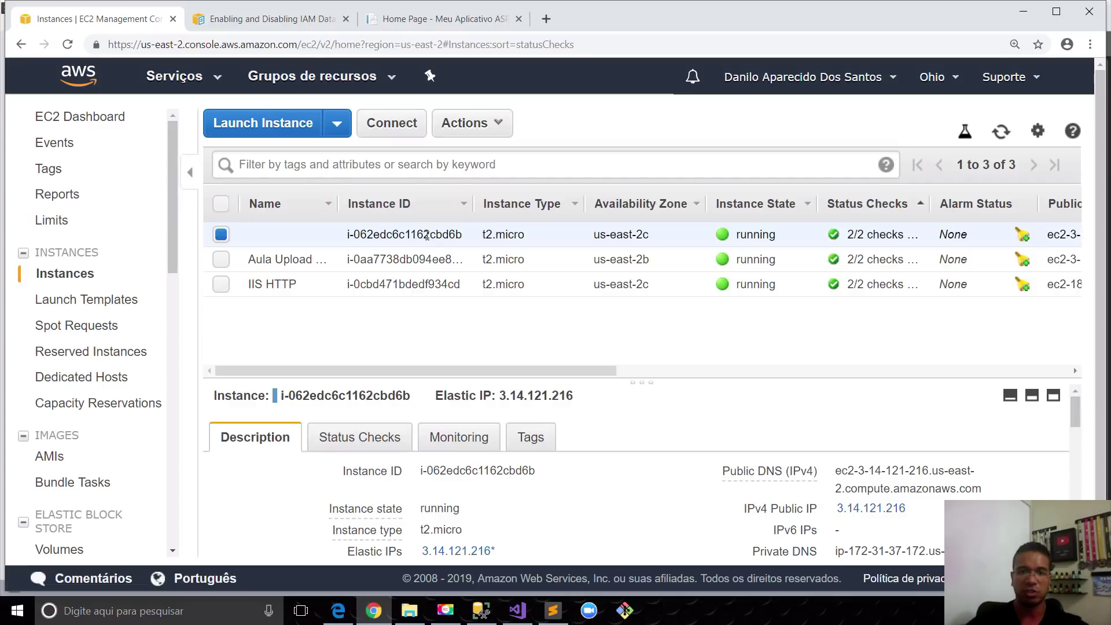
pyautogui.click(373, 260)
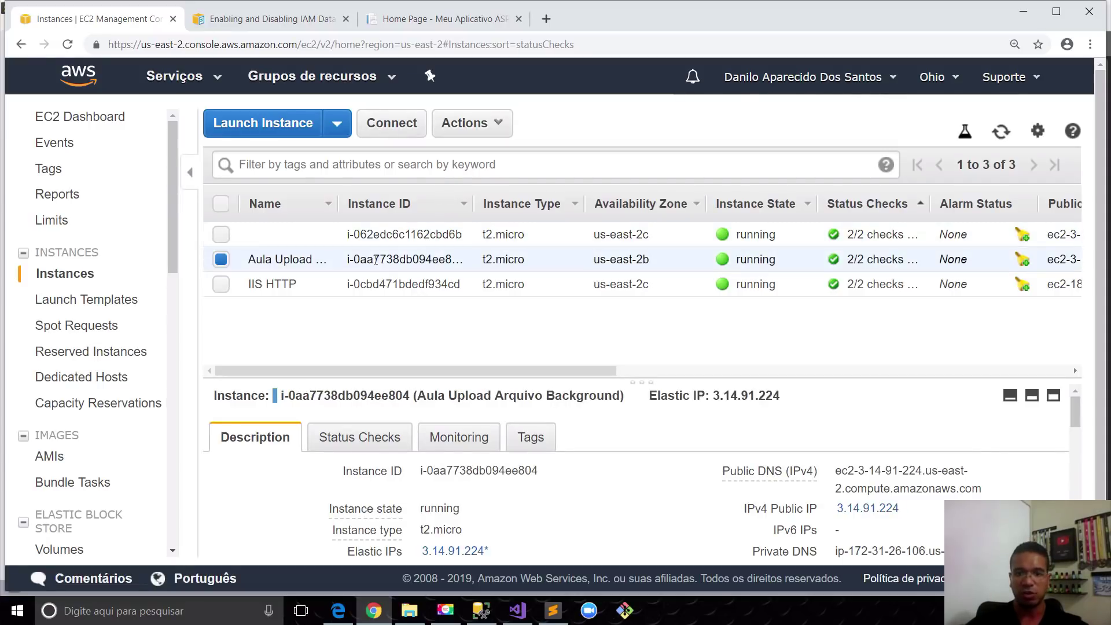
pyautogui.click(407, 128)
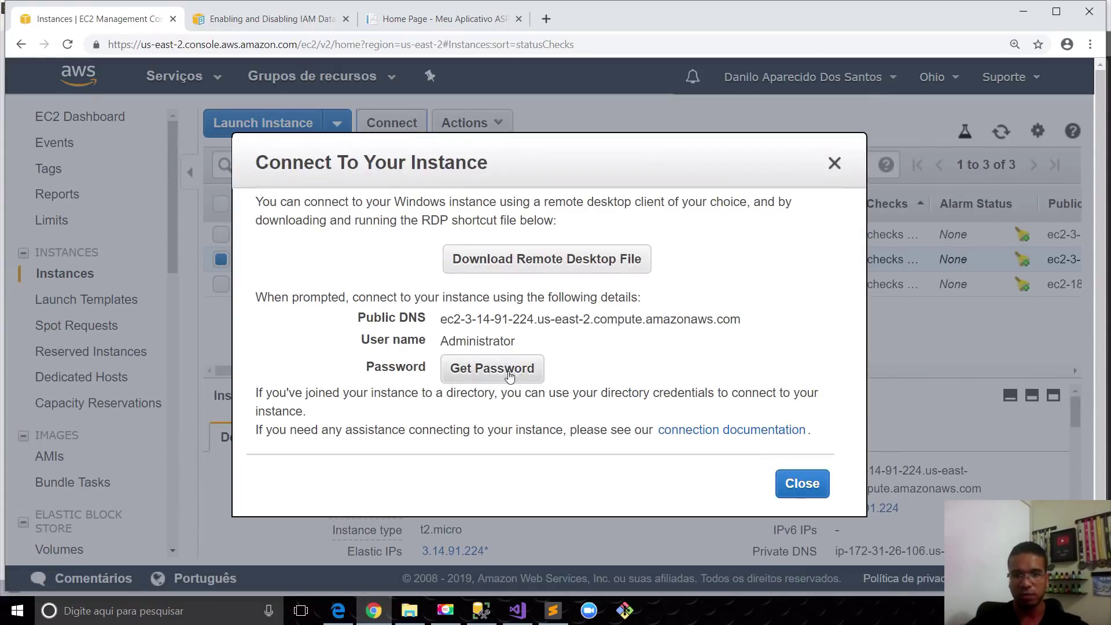
pyautogui.click(835, 163)
pyautogui.click(330, 20)
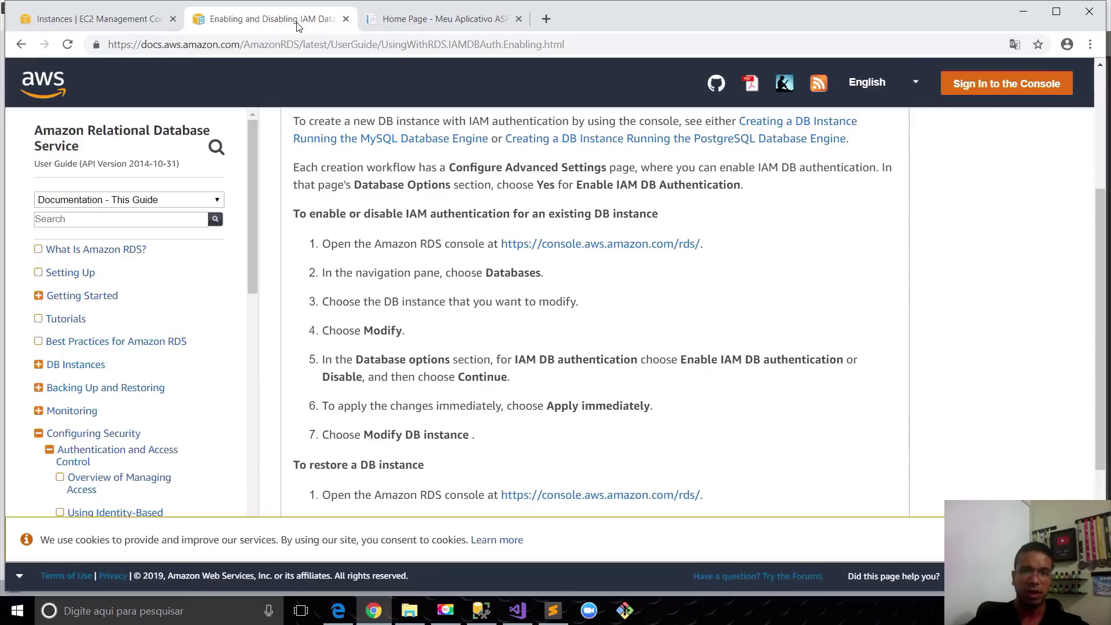
pyautogui.click(408, 20)
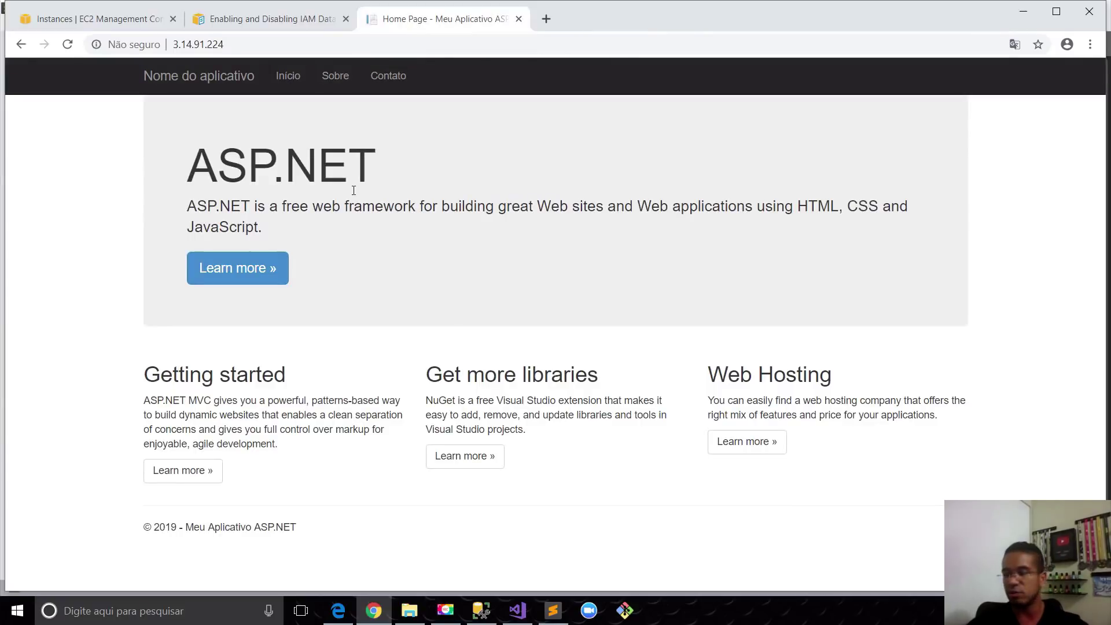